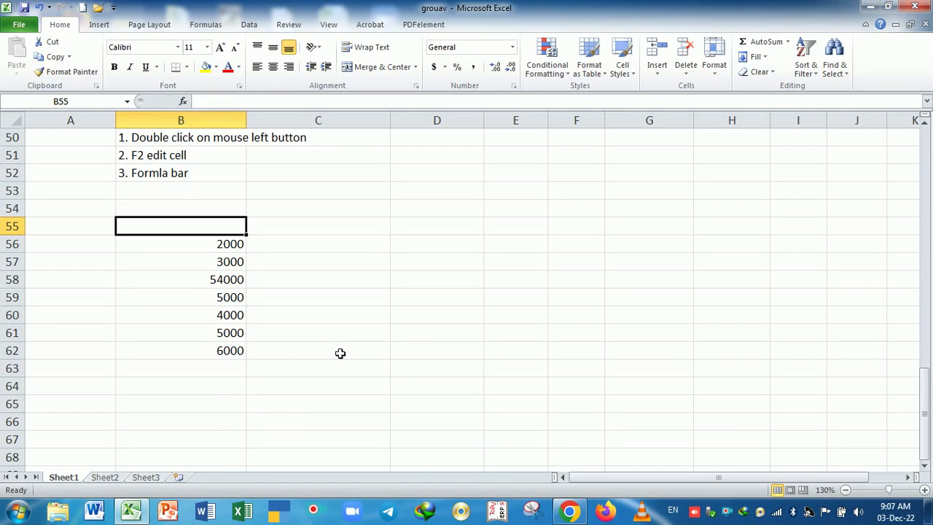
- Copy the Amount block C4:E12
scroll(430, 355, up, 4)
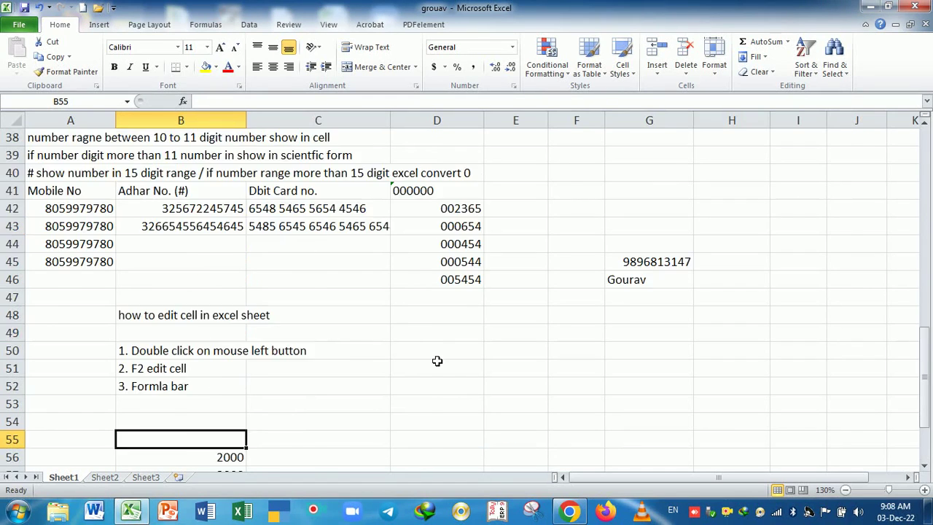
scroll(436, 357, up, 11)
scroll(436, 361, up, 2)
drag(369, 193, 541, 333)
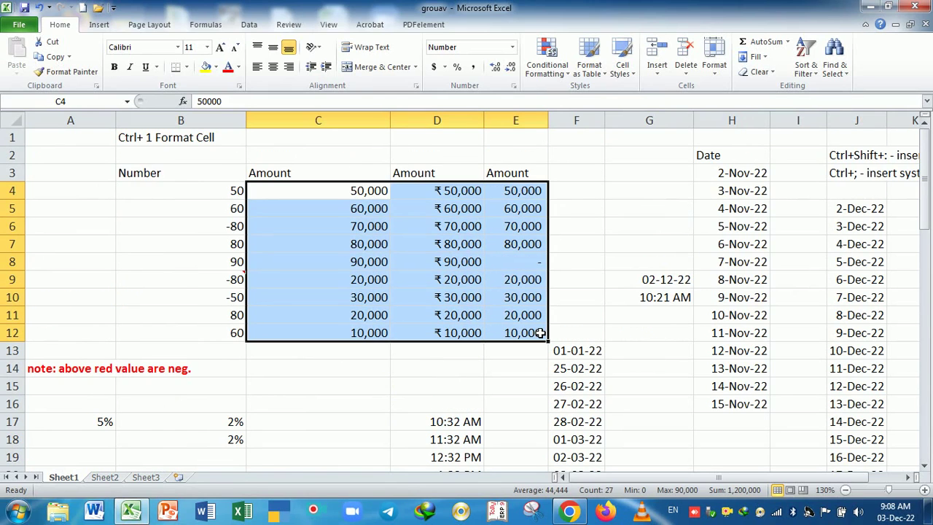
scroll(437, 404, down, 5)
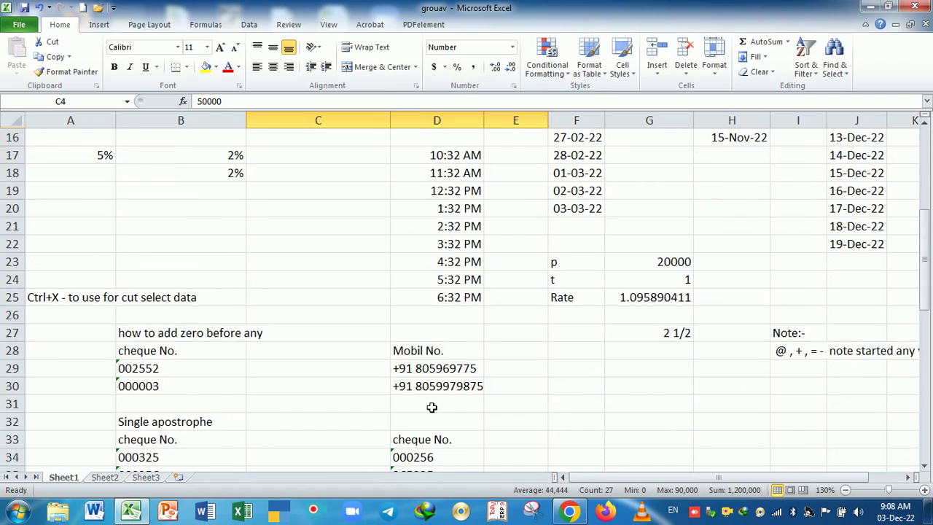
scroll(426, 398, down, 3)
scroll(426, 398, down, 2)
scroll(427, 398, down, 1)
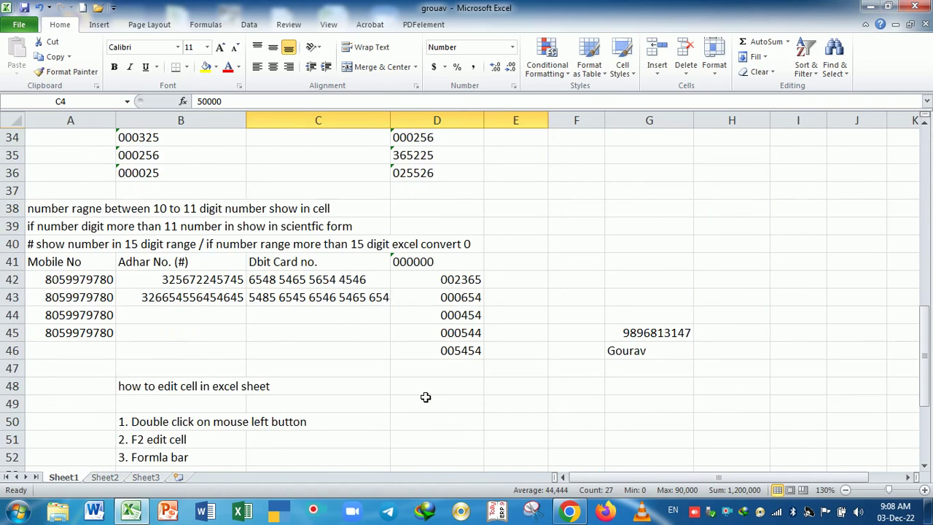
scroll(426, 398, down, 2)
scroll(426, 396, down, 2)
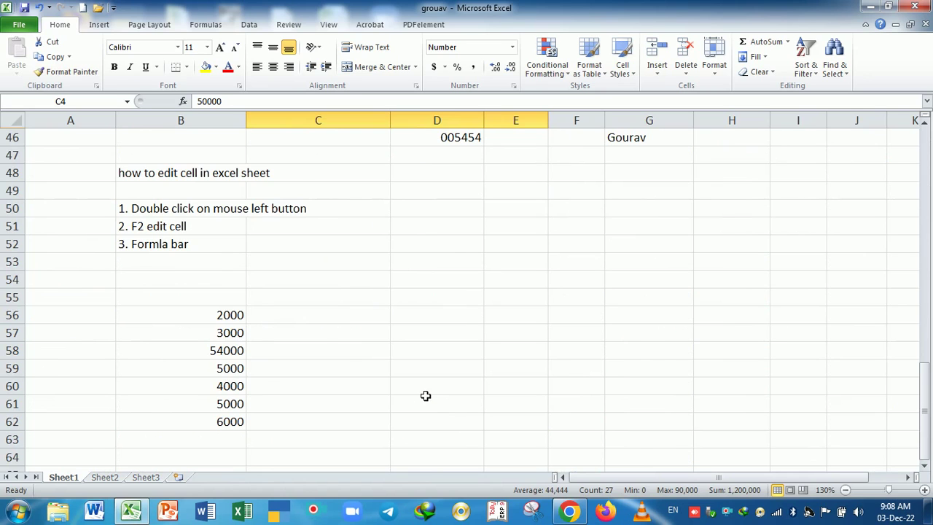
scroll(426, 396, up, 6)
scroll(423, 391, up, 9)
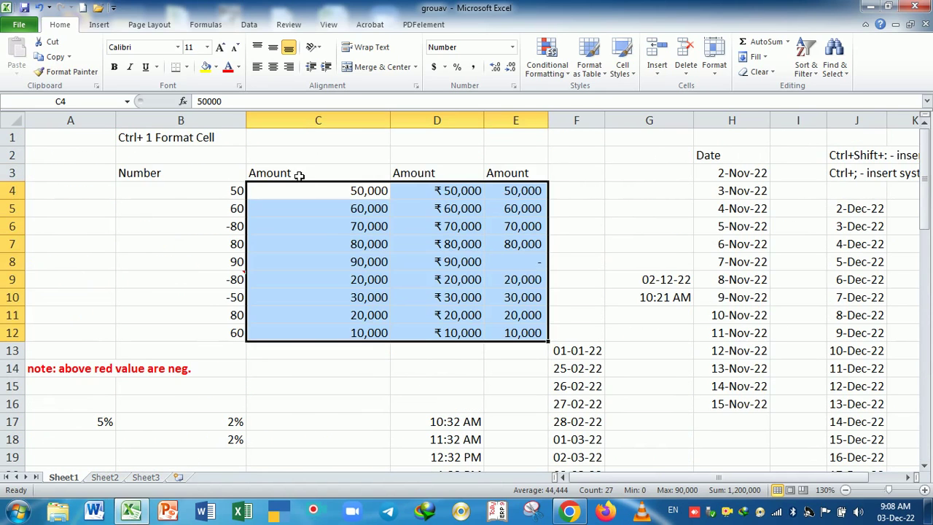
mouse_move(298, 175)
mouse_down()
mouse_move(485, 285)
mouse_move(516, 332)
mouse_up()
click(383, 192)
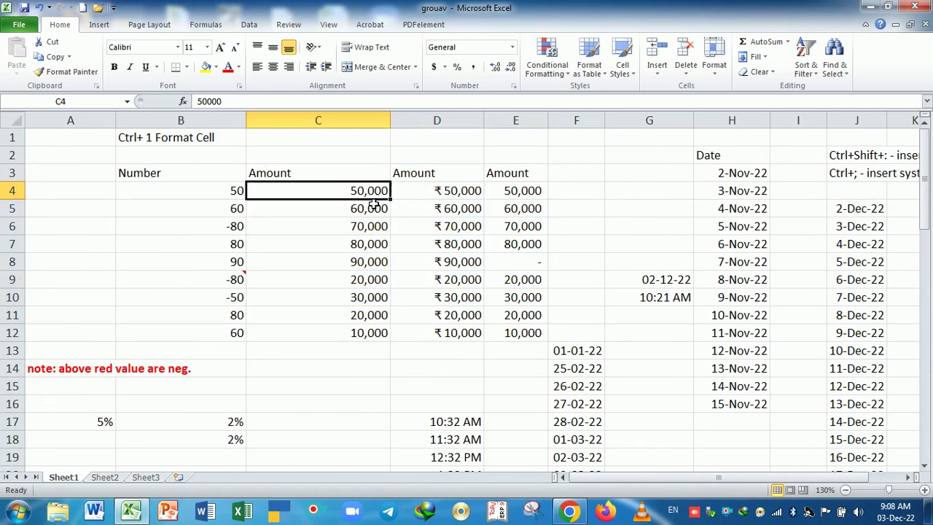
drag(374, 206, 513, 334)
key(ctrl+c)
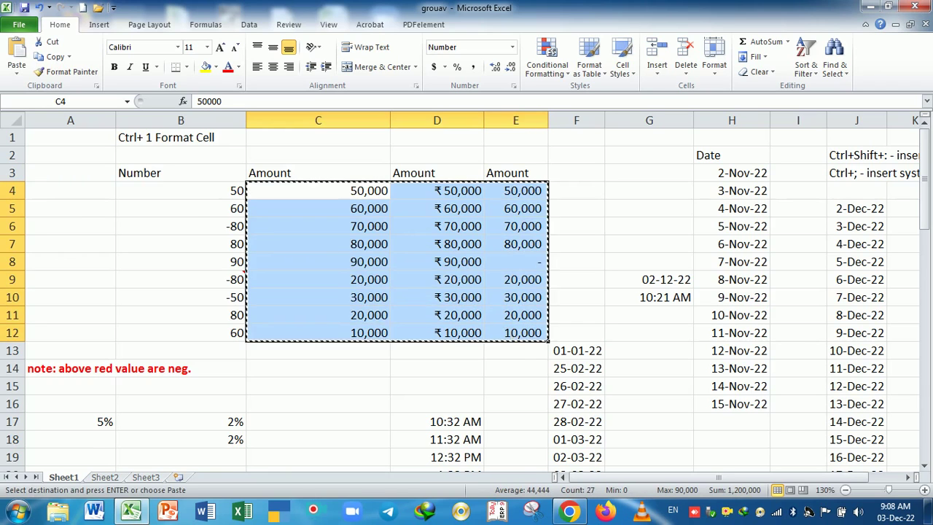
- Paste the Amount block at A63 and set it to General number format
scroll(466, 333, down, 8)
scroll(341, 342, down, 8)
scroll(210, 291, down, 3)
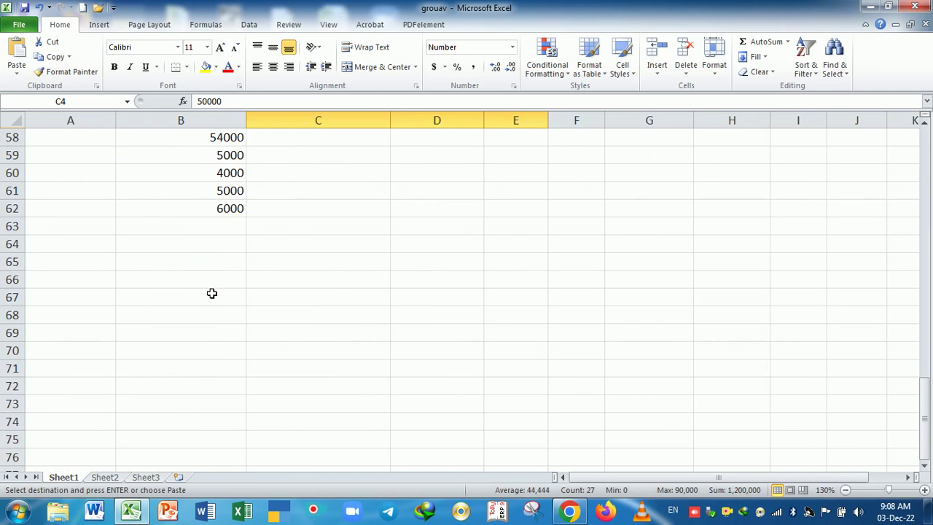
click(102, 230)
key(Return)
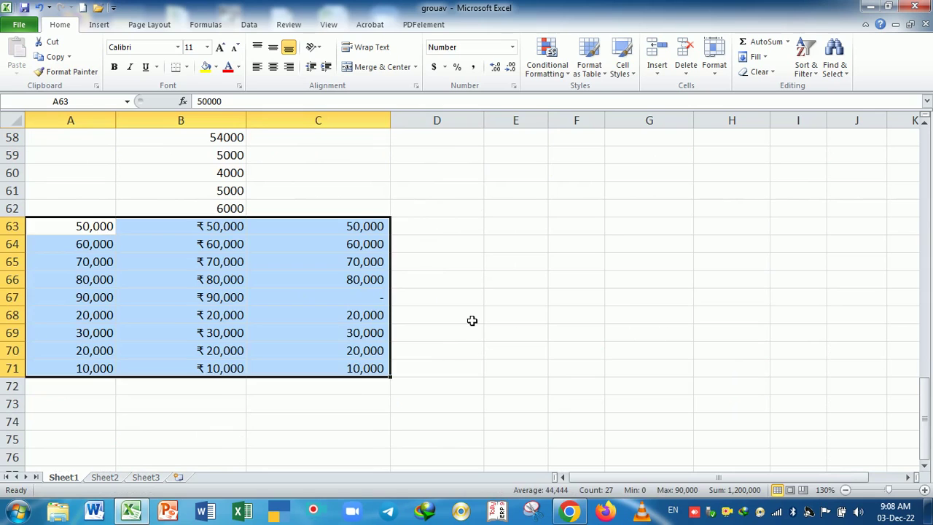
click(470, 318)
drag(76, 232, 341, 368)
click(511, 47)
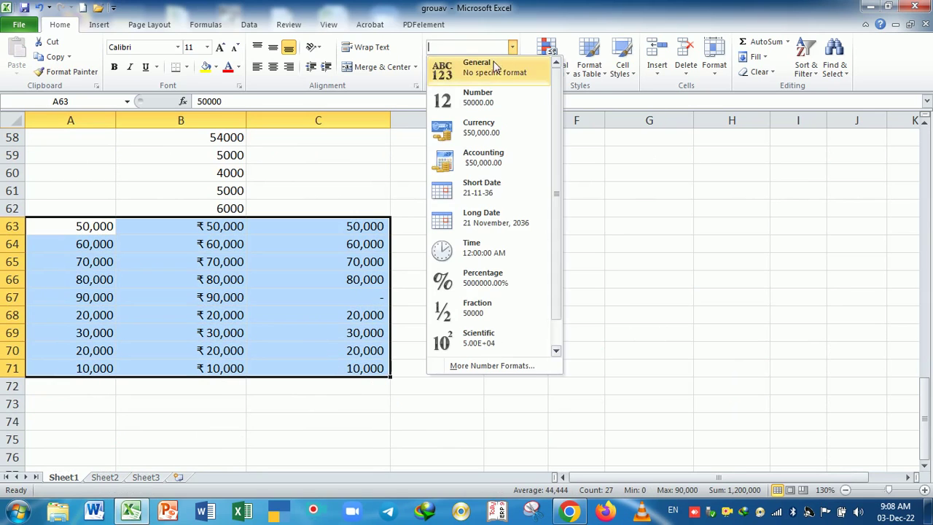
click(466, 69)
- Replace the dash in C67 with 60000
click(464, 295)
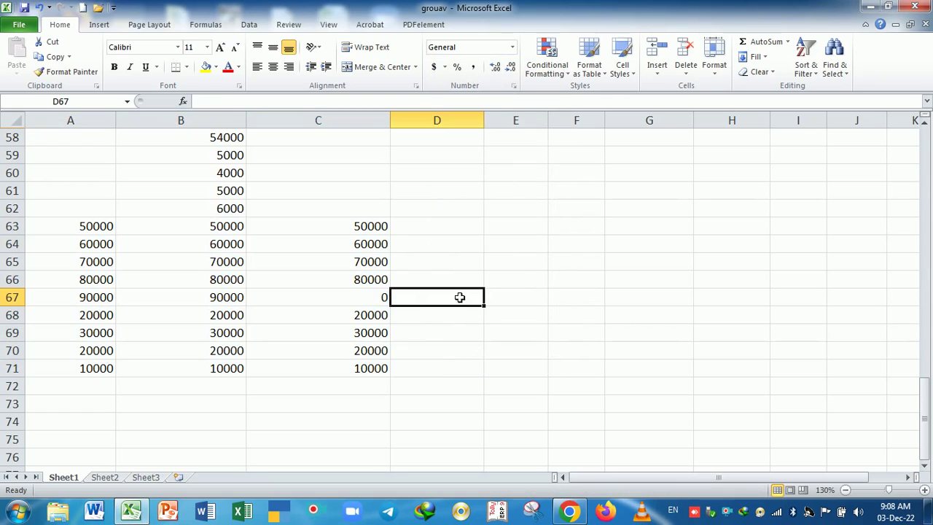
click(369, 299)
text(60)
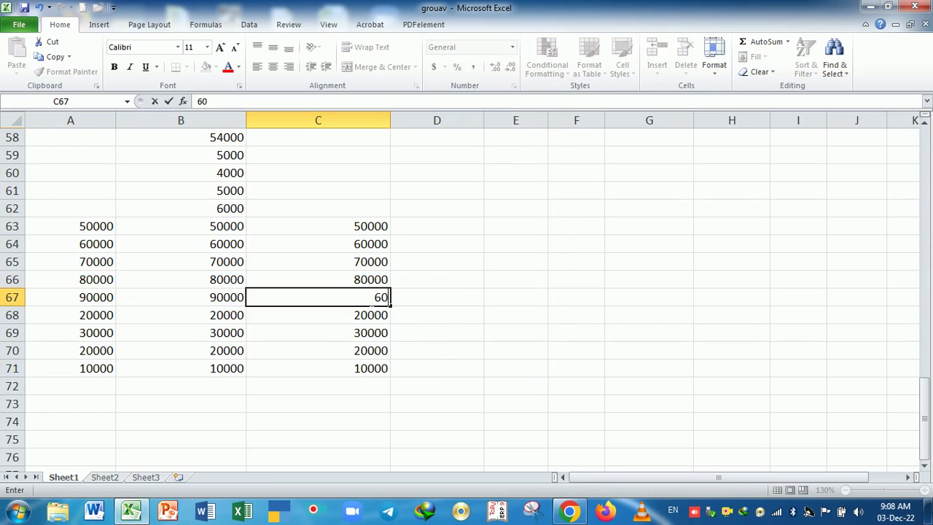
text(000)
key(Return)
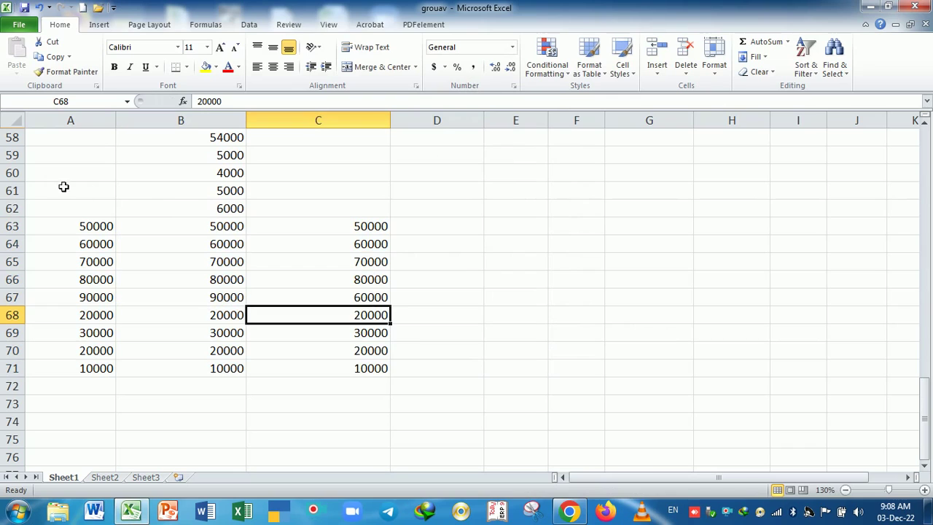
- Insert two blank rows at row 62, clear B64, and start entering 2000/- in A64
click(22, 210)
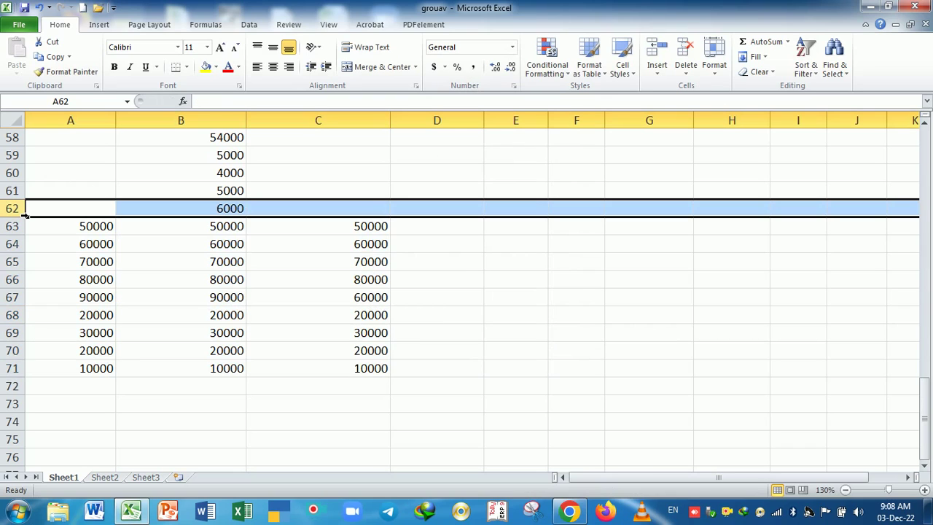
key(ctrl+shift+plus)
key(ctrl+shift+plus)
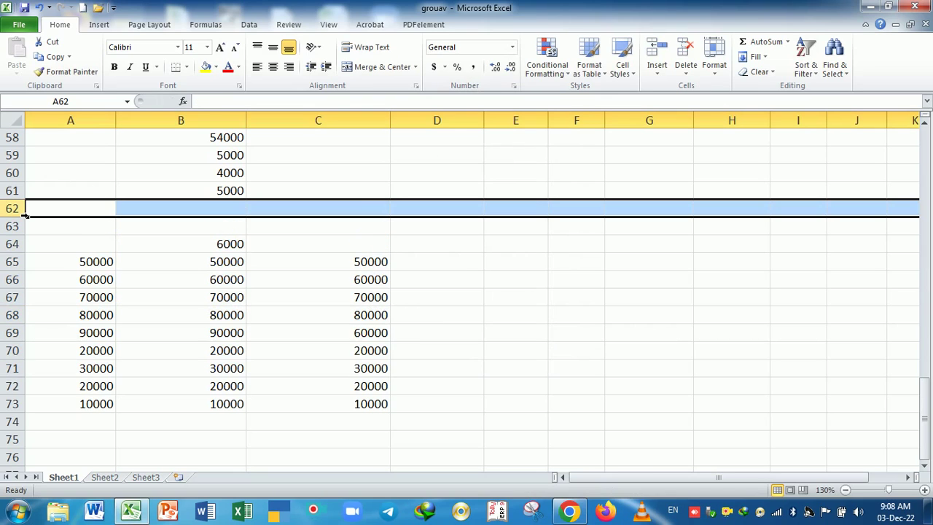
click(238, 245)
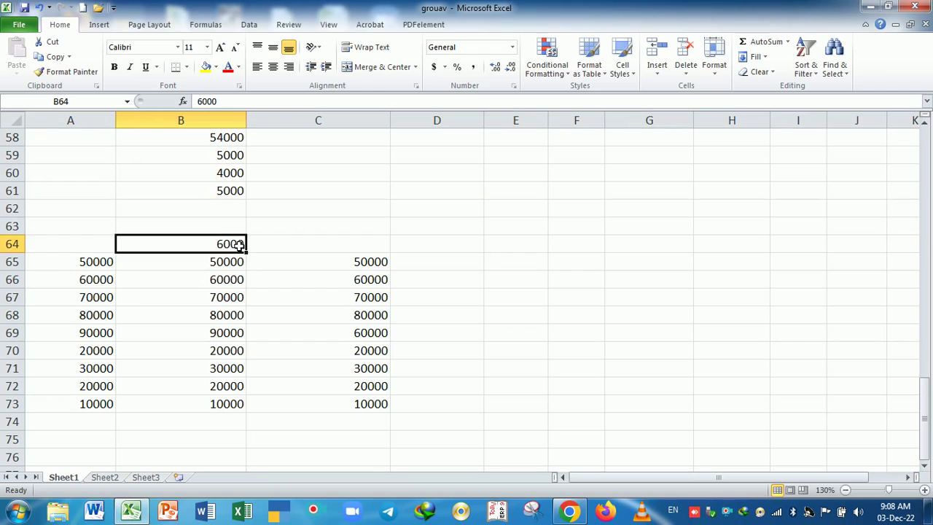
key(Delete)
click(153, 336)
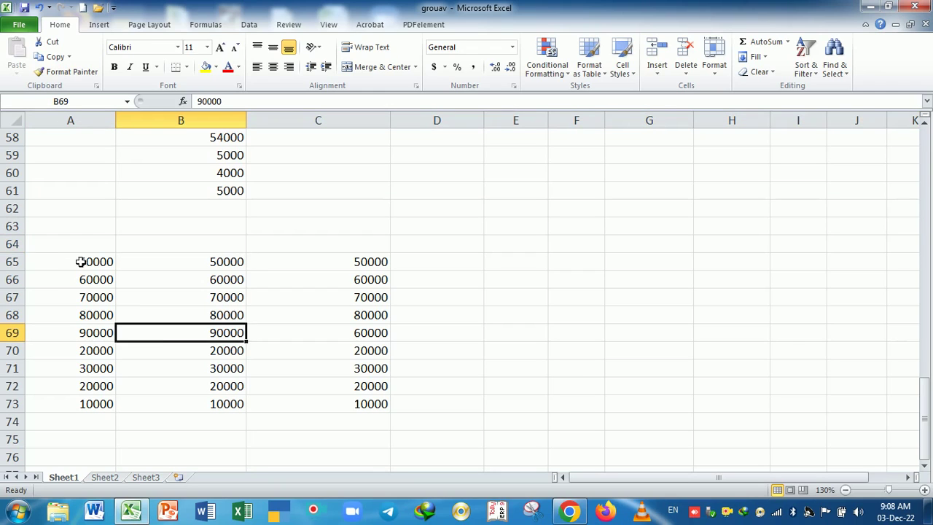
click(80, 251)
text(200)
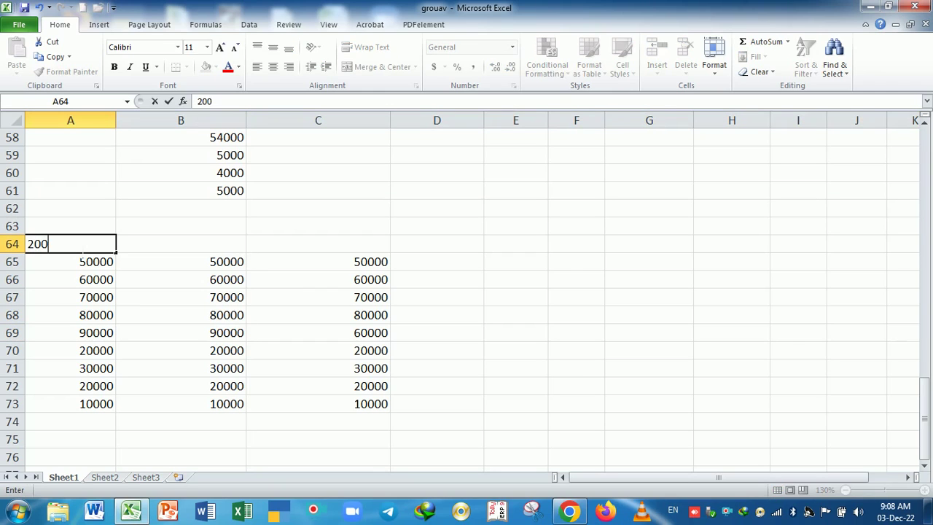
text(0/-)
- Make the A64 note read 2000/-(#,##0"/-") and widen column A to fit it
key(Return)
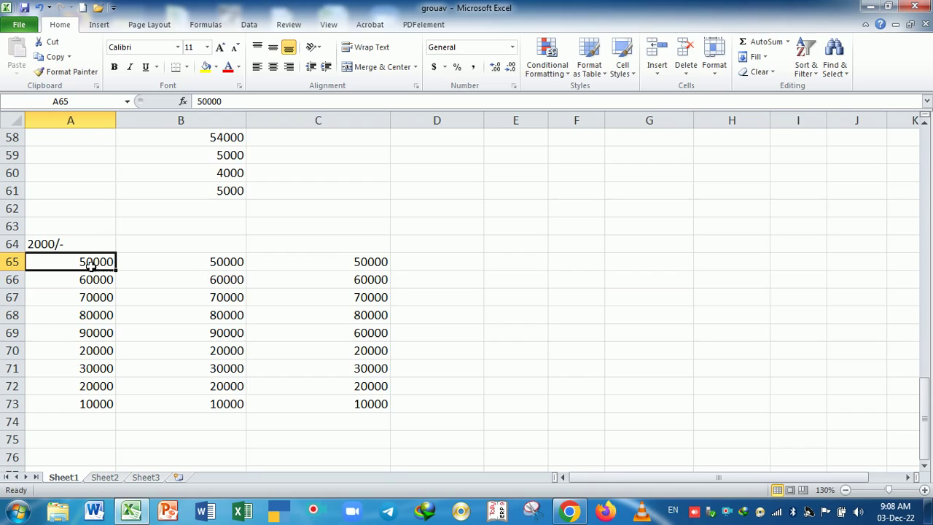
double_click(90, 243)
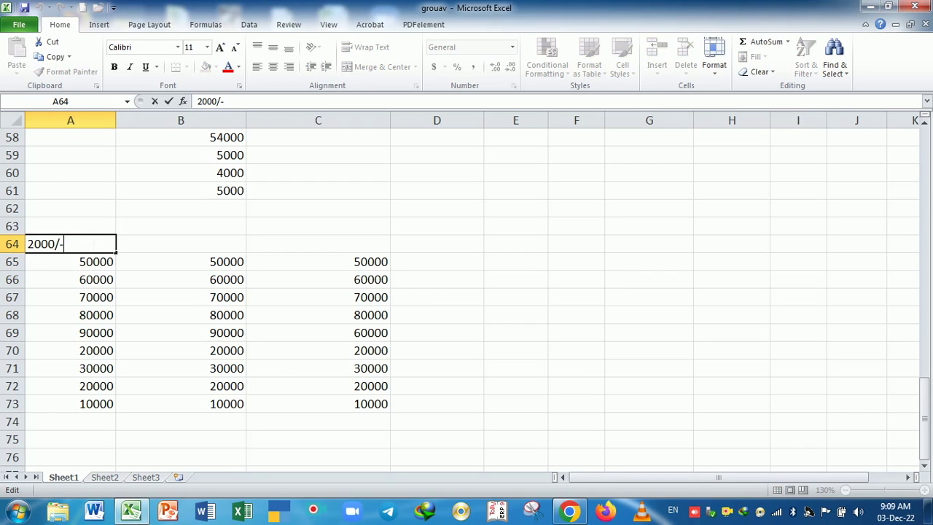
text(()
text(#)
text(,)
text(#)
text(#)
text(0)
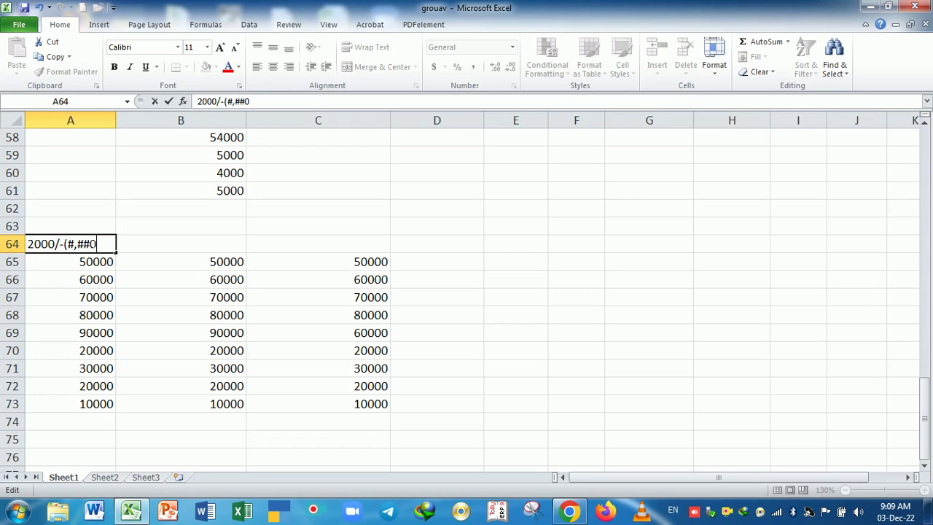
text(")
text(/-")
text())
key(Return)
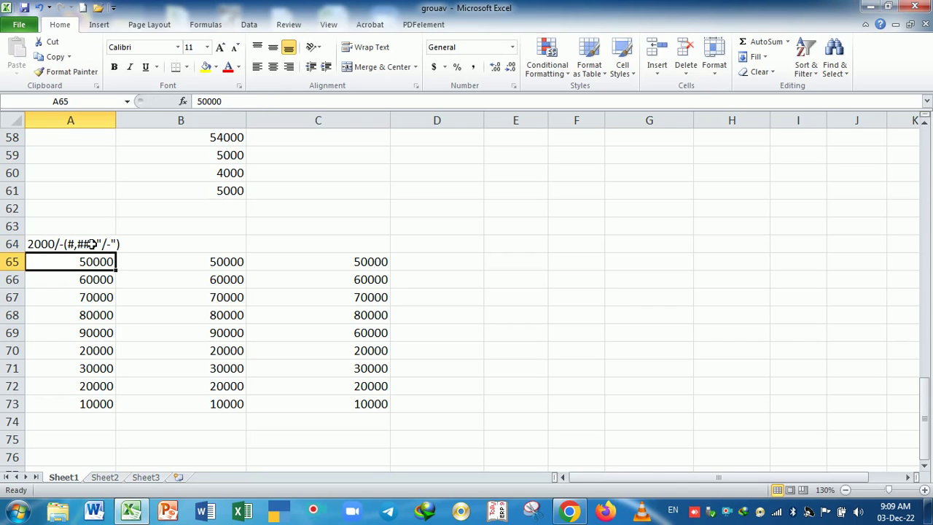
drag(116, 119, 149, 119)
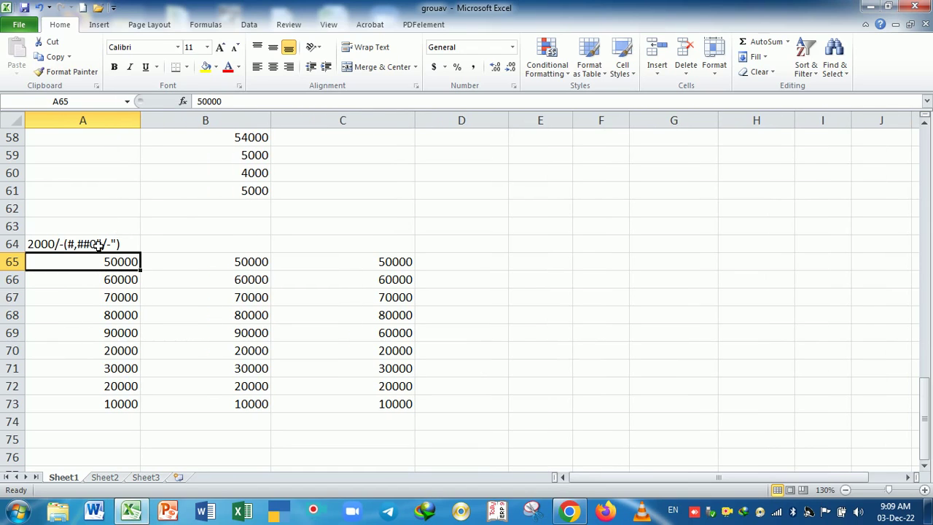
drag(68, 264, 93, 410)
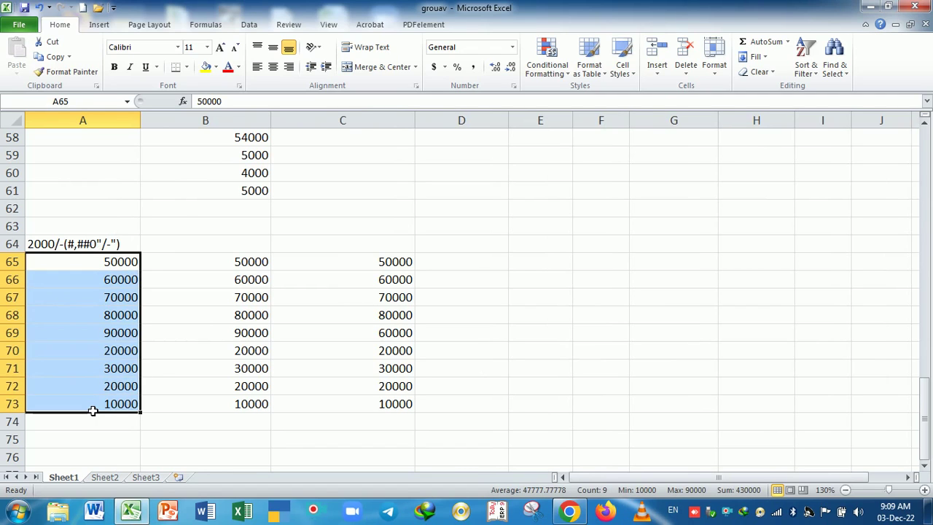
- Give A65:A73 the custom format #,##0"/-" so 50000 shows as 50,000/-
key(ctrl+1)
click(349, 190)
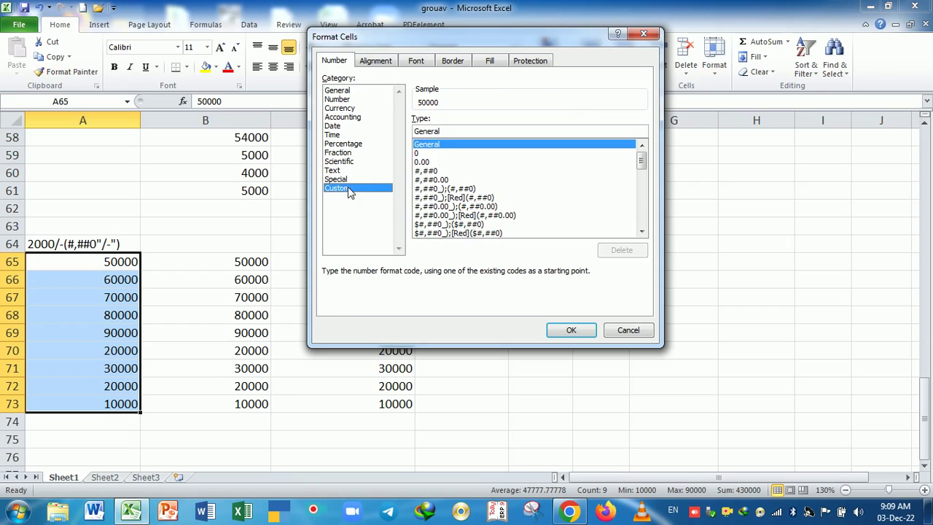
key(Tab)
key(BackSpace)
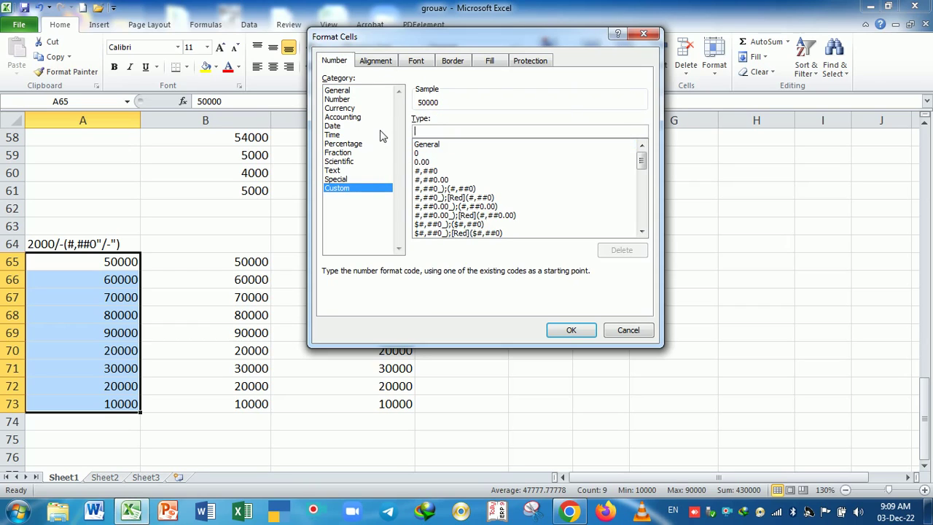
text(#,)
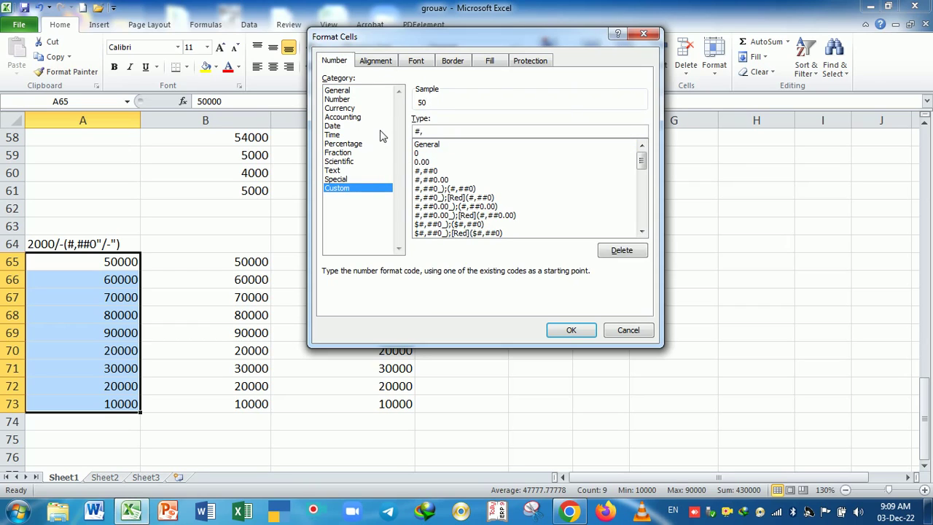
text(##)
text(0)
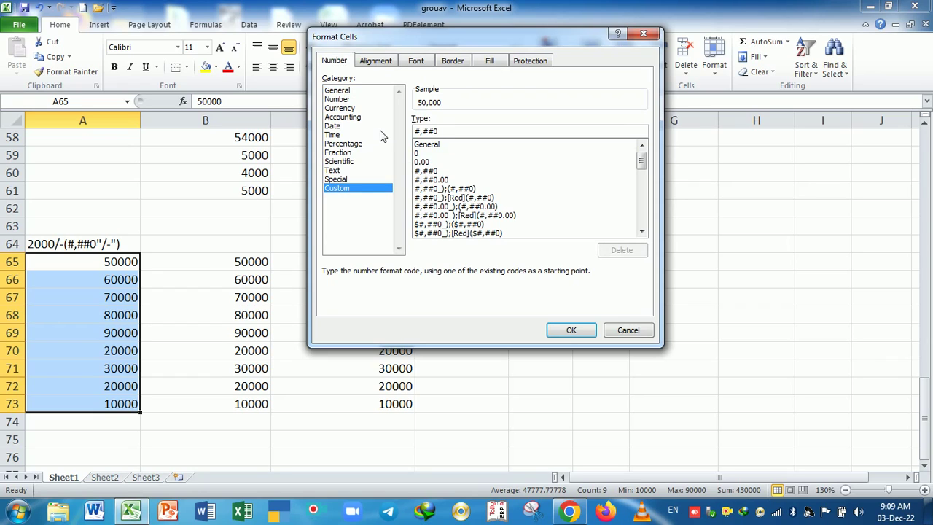
text("/)
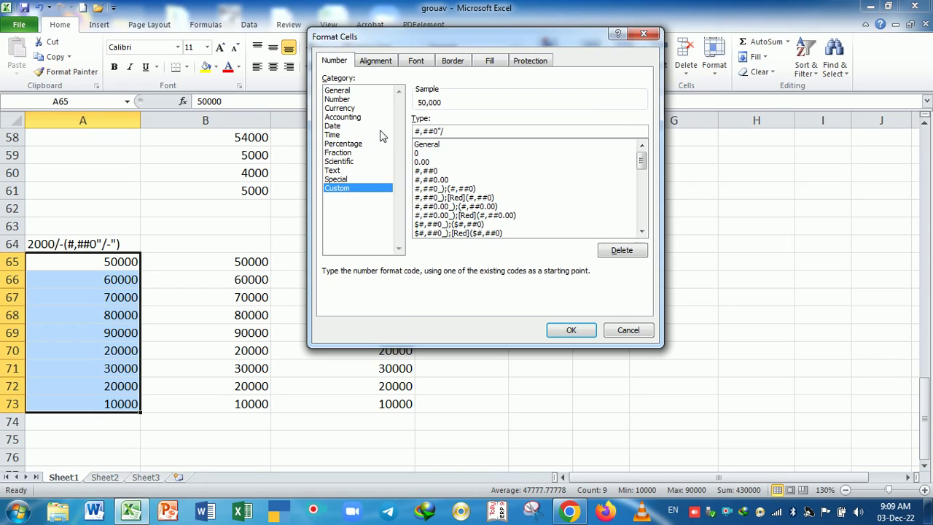
text(-")
key(Return)
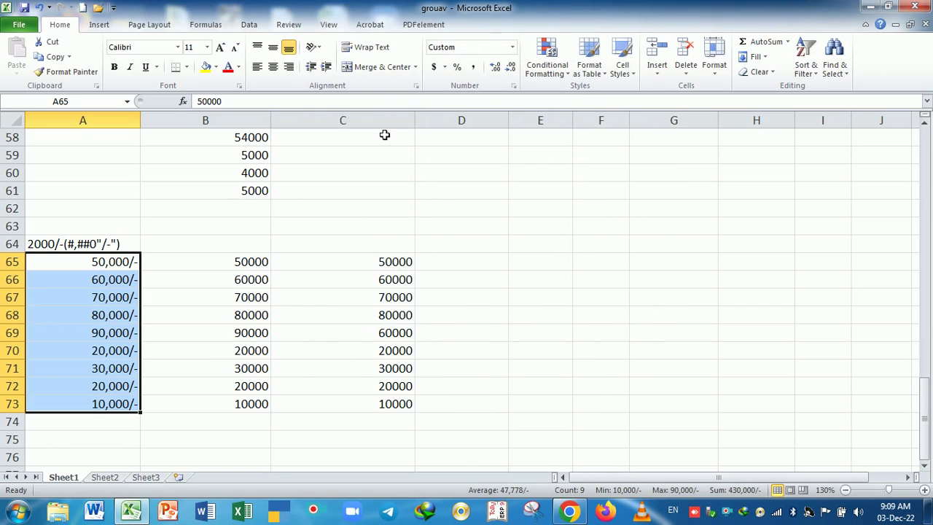
- Enter 45,000, 60,000 and 80,000 in A74:A76
click(181, 422)
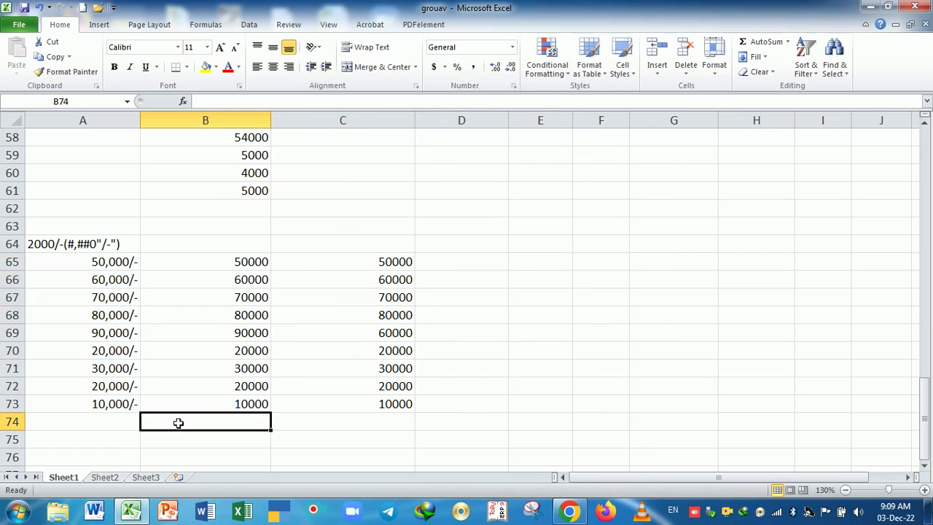
click(124, 421)
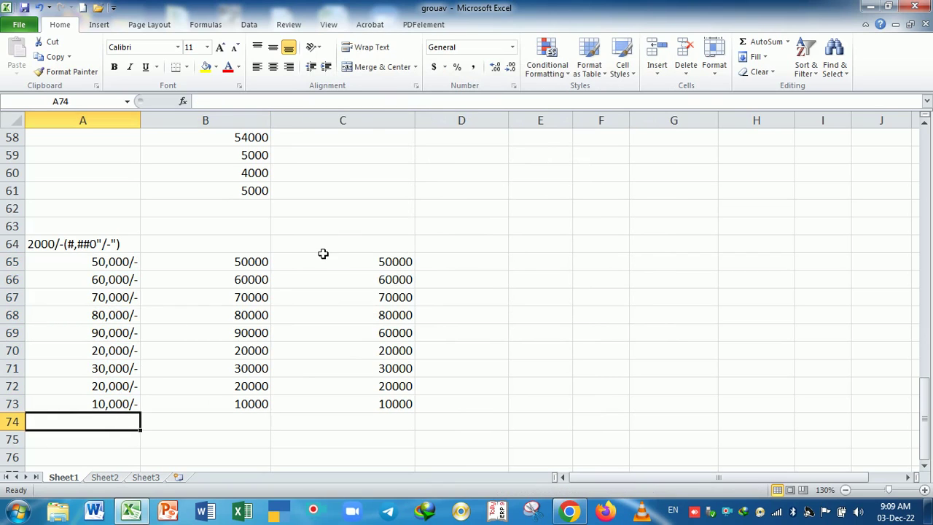
text(45,000)
key(Return)
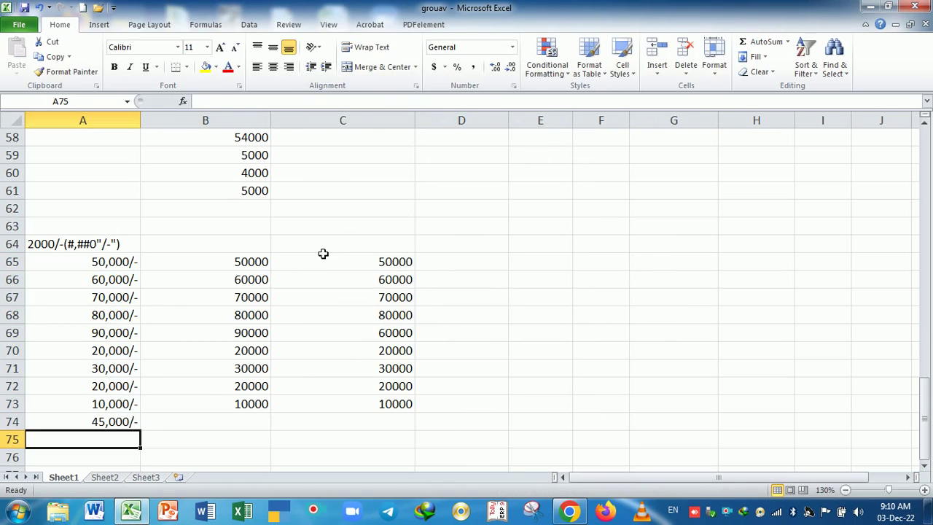
text(60,000)
key(Return)
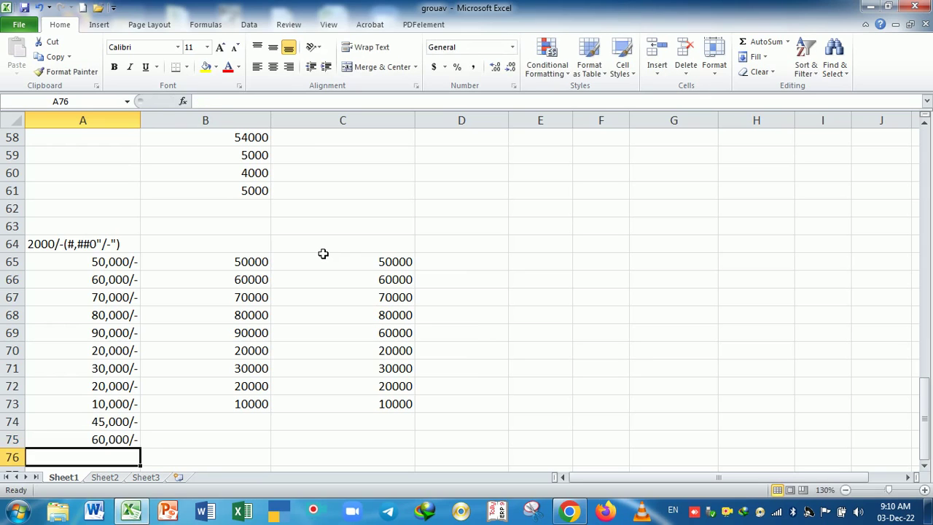
text(80,000)
key(Return)
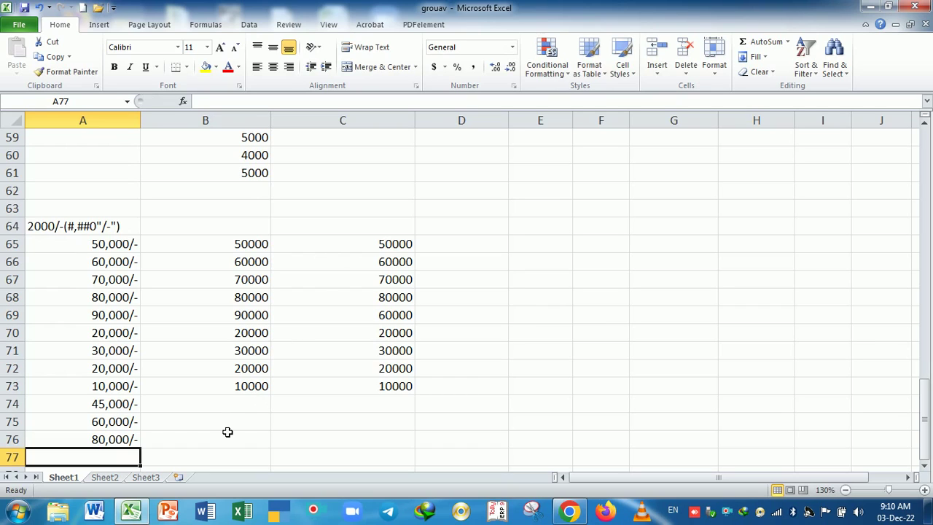
- Try entering 50200/- in A77, then delete it
text(5020)
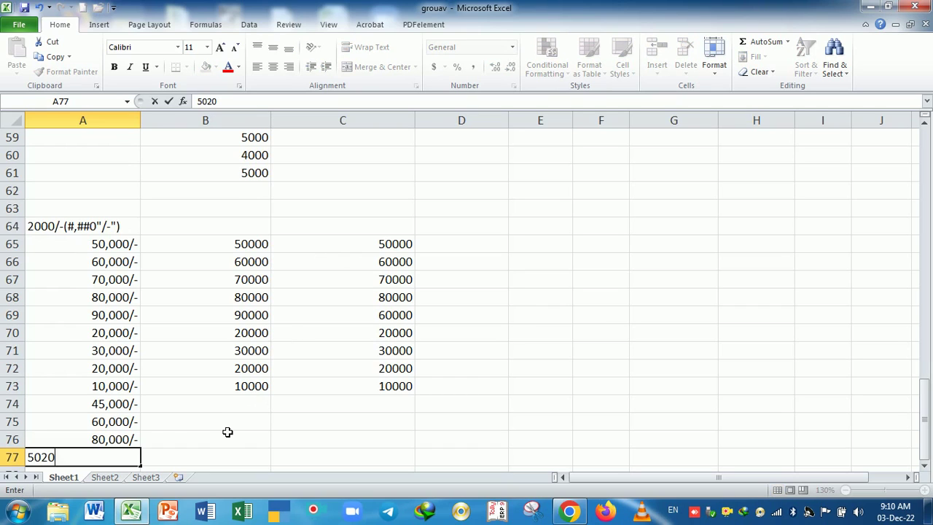
text(00)
key(BackSpace)
text(/)
text(--)
key(BackSpace)
key(Return)
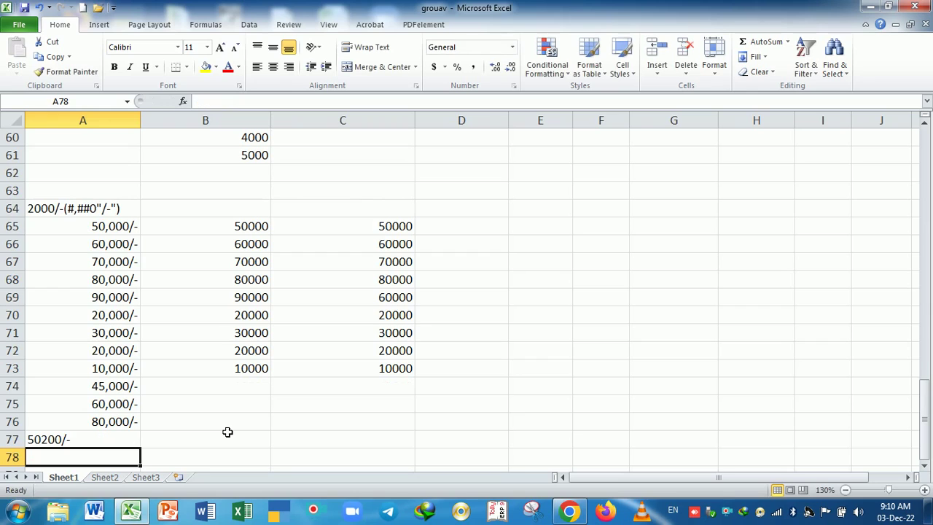
click(96, 446)
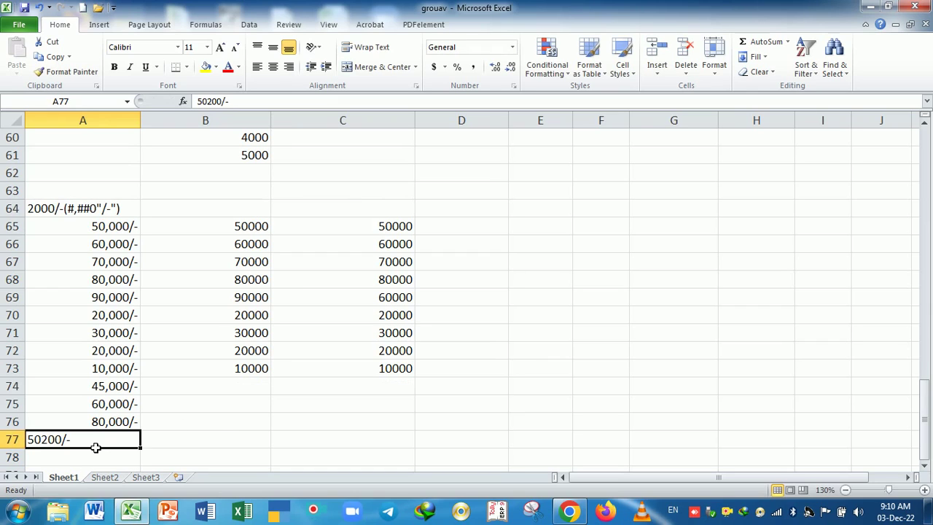
key(Delete)
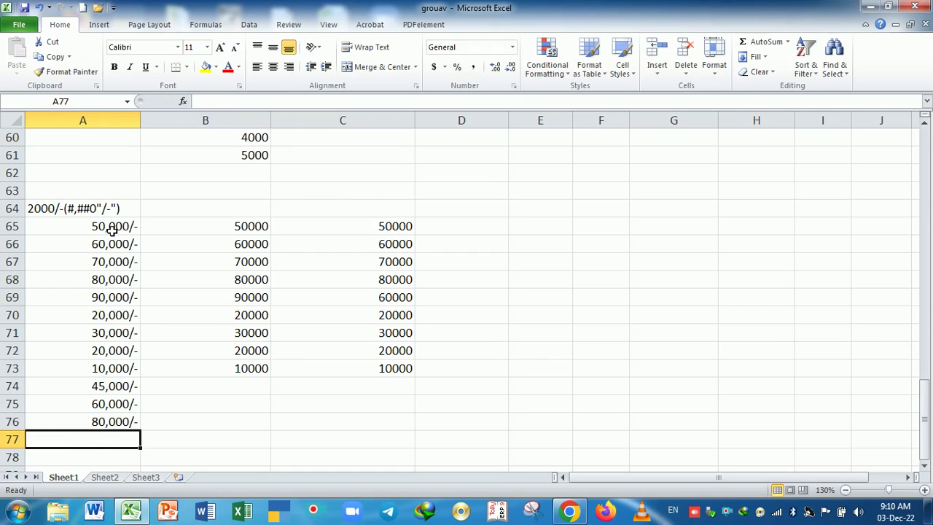
- Add spaces between 2000/- and the format code in the A64 label
drag(107, 231, 99, 433)
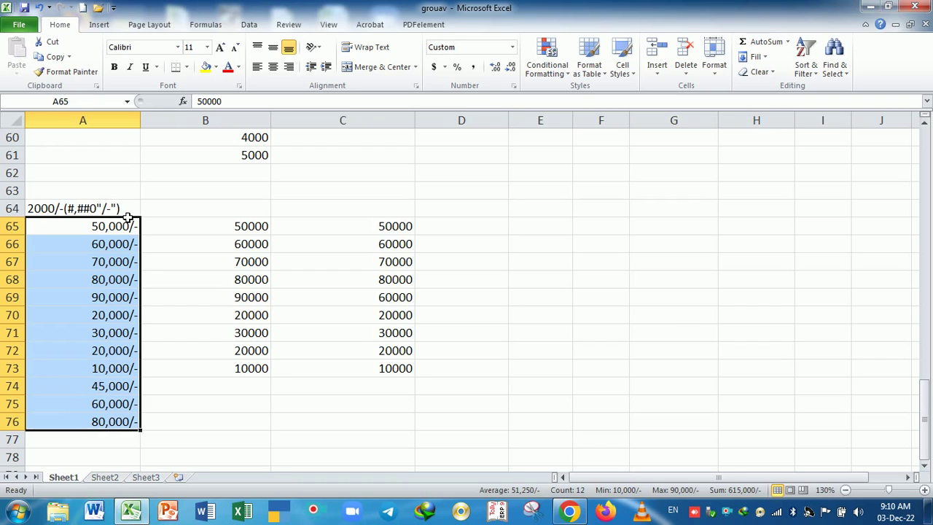
double_click(68, 211)
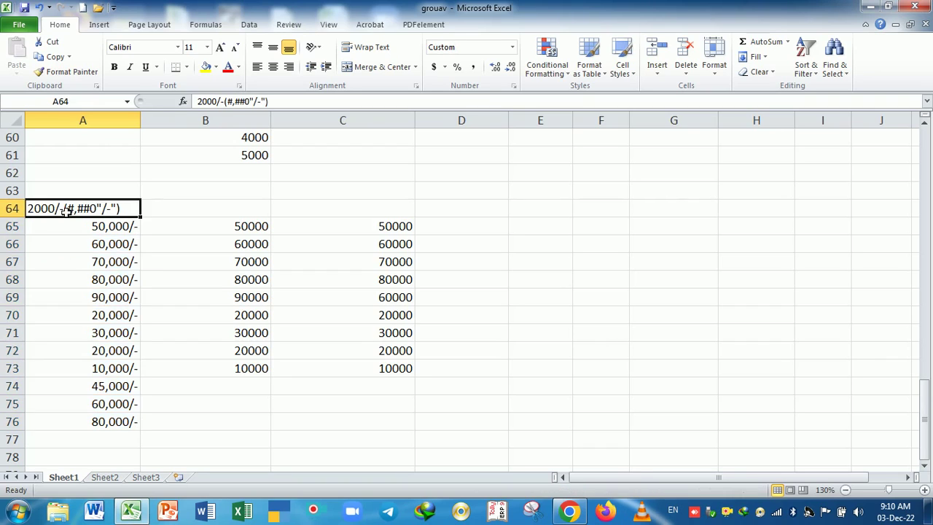
click(60, 209)
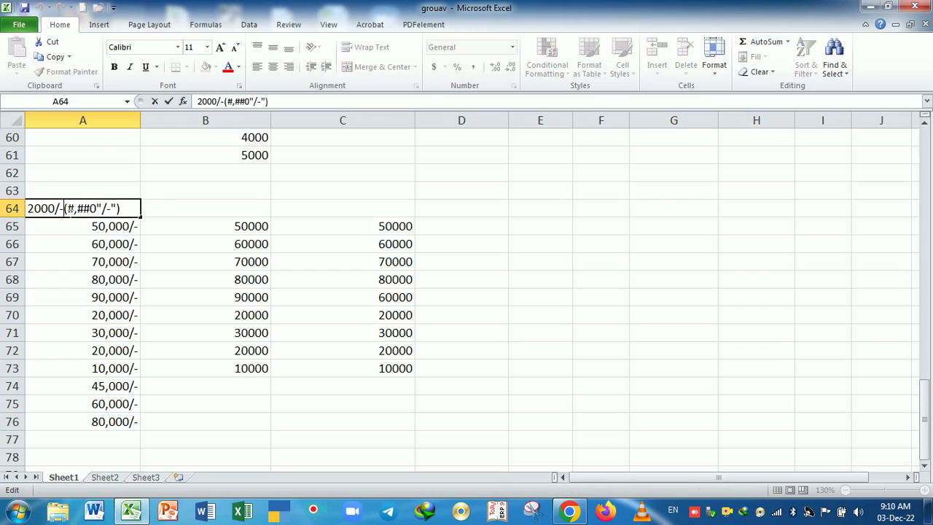
click(173, 251)
drag(108, 232, 104, 422)
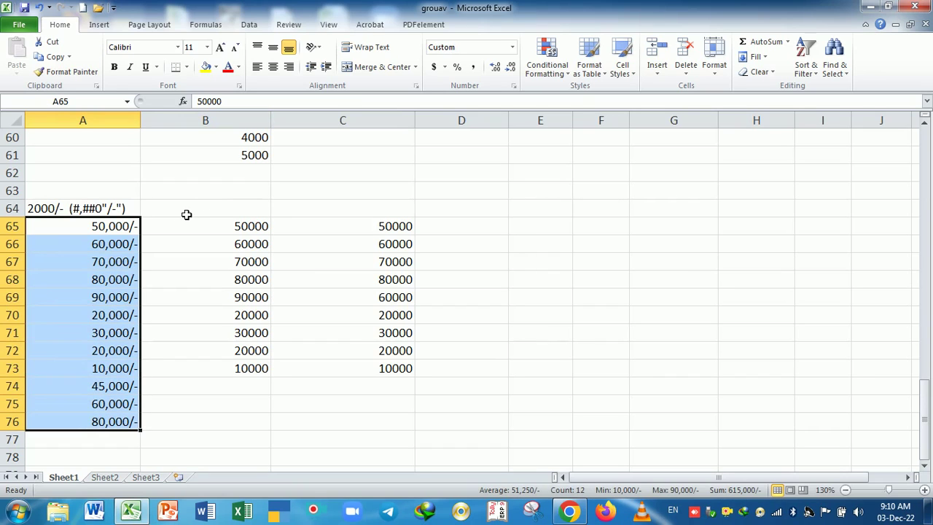
click(186, 212)
- Type the B64 label Rs. 50000 "Rs." #
text(Rs)
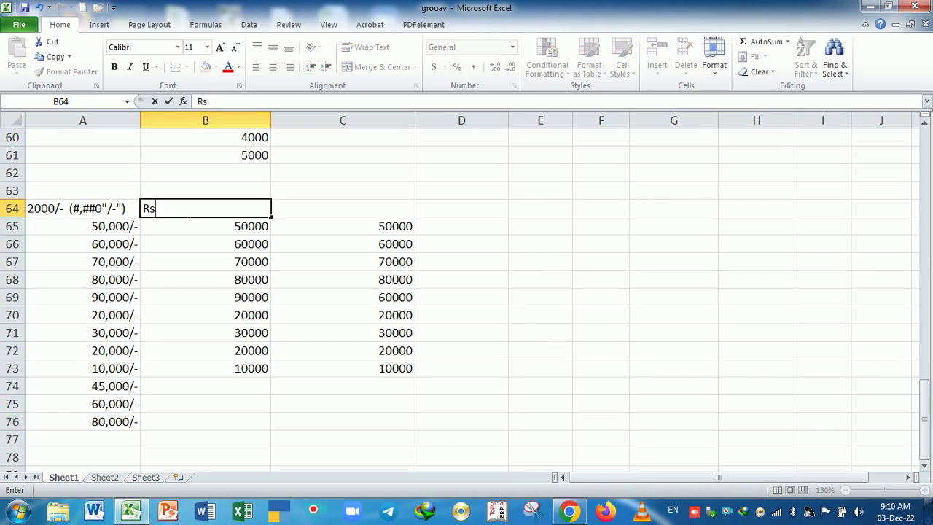
text(. )
text(50000)
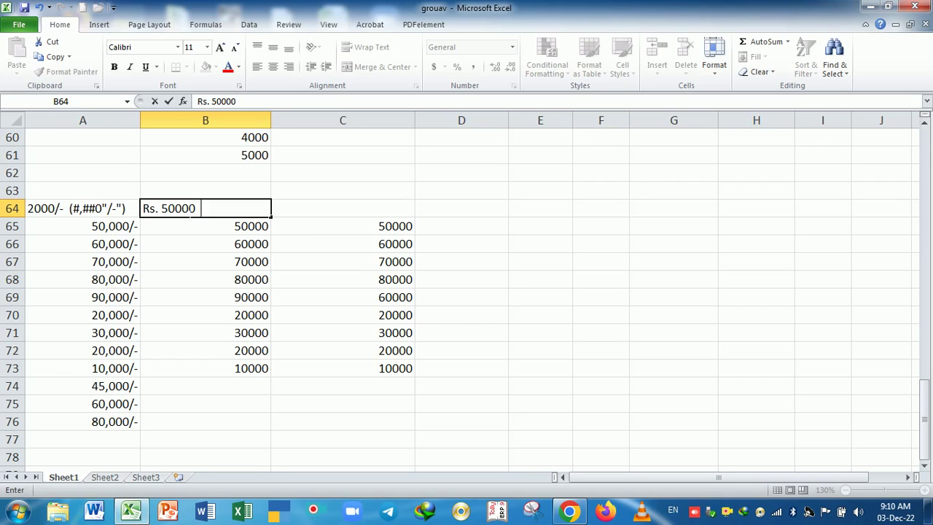
text( #)
key(BackSpace)
key(BackSpace)
text(Rs.)
text(" )
text(#)
- Give B65:B73 the custom format "Rs." # so values show as Rs. 50000
click(183, 299)
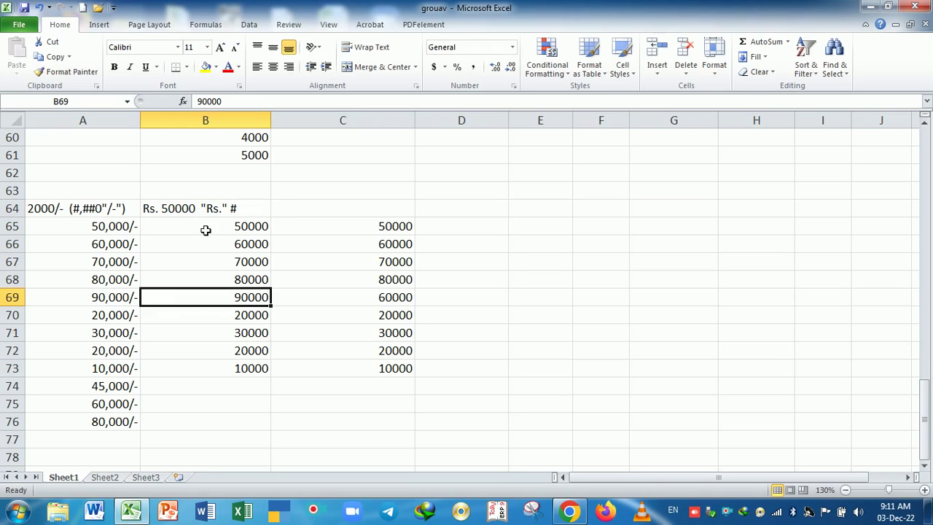
drag(206, 230, 211, 368)
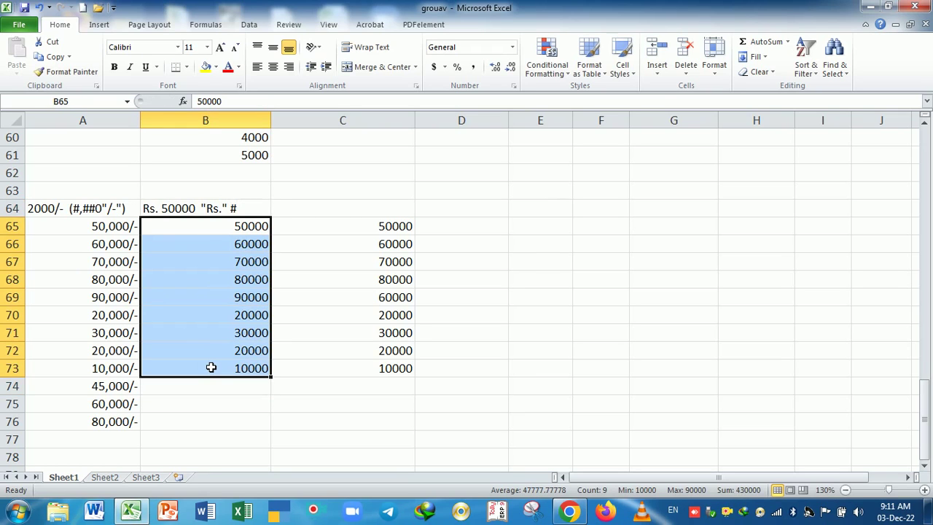
key(ctrl+1)
click(337, 189)
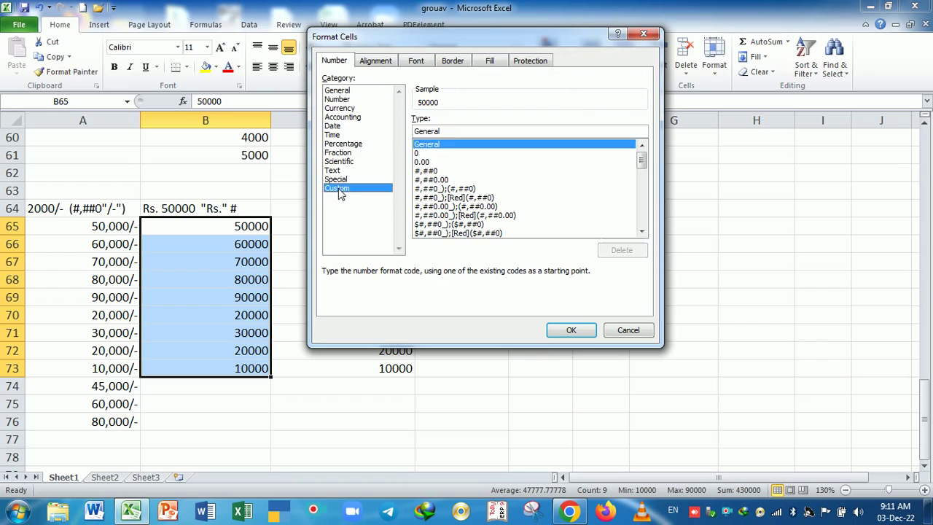
drag(441, 132, 392, 131)
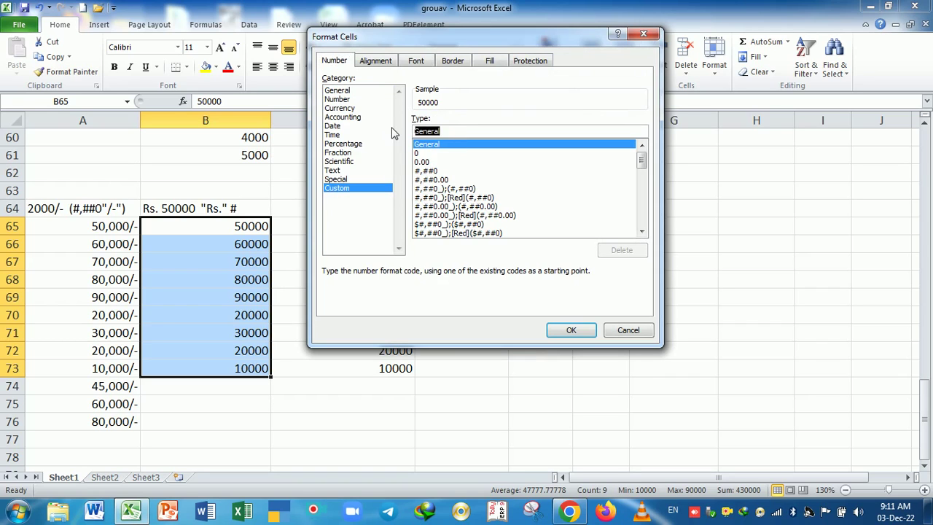
key(BackSpace)
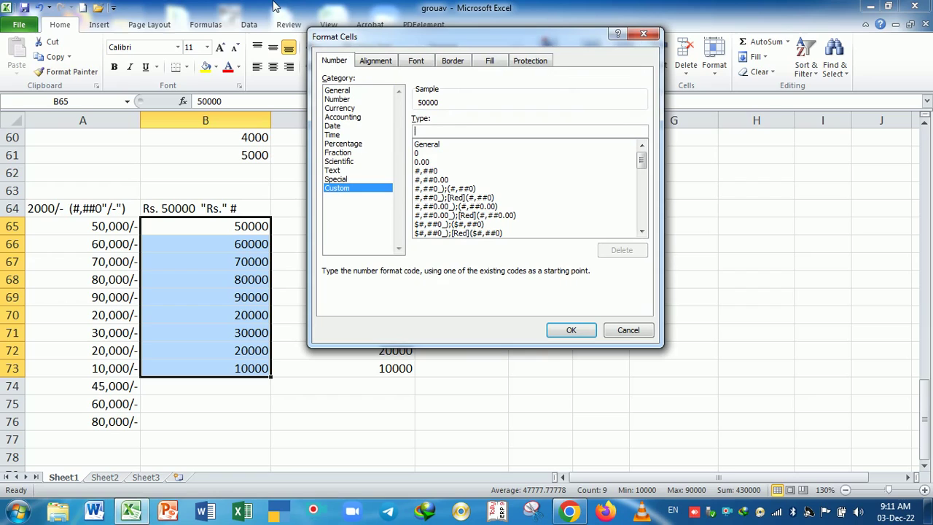
text("Rs)
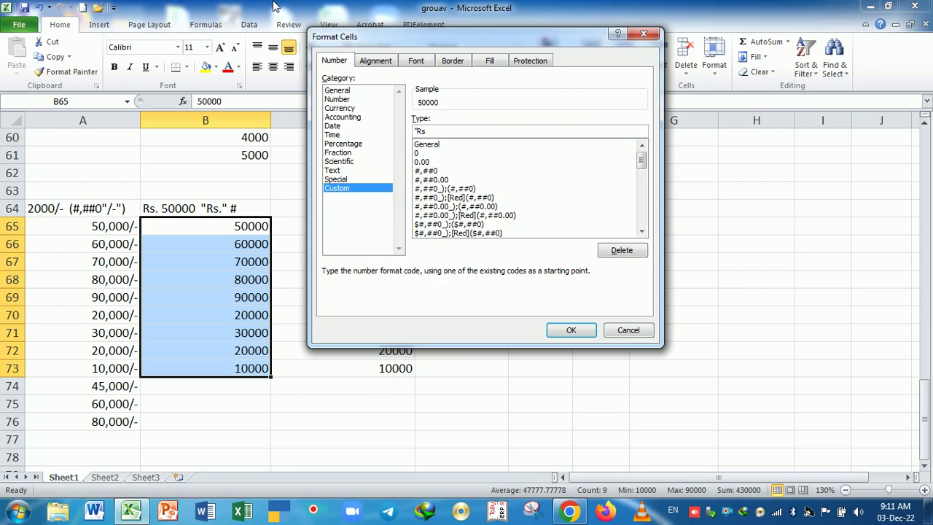
text(.")
text(#)
key(Return)
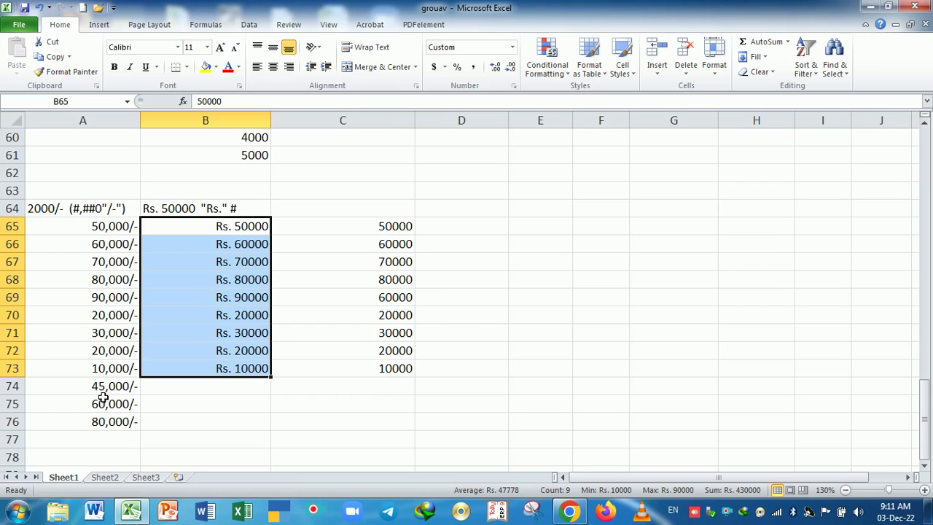
- Clear the extra amounts from A74:A76
drag(102, 390, 113, 427)
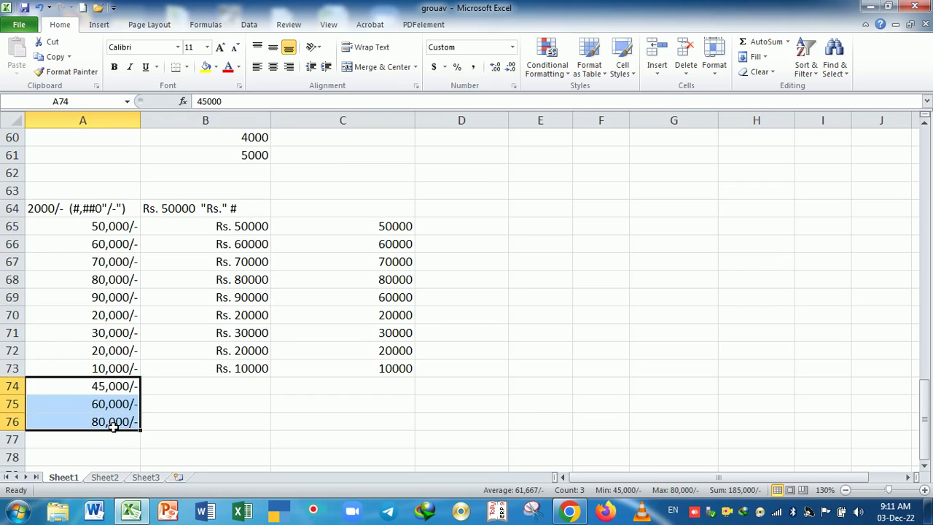
key(Delete)
click(233, 401)
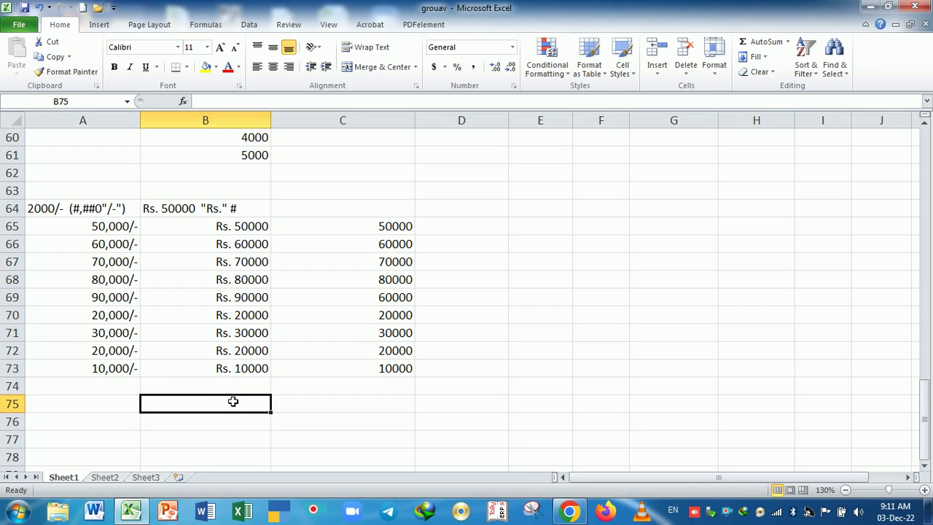
- Extend the B64 label to end with the code "Rs." #,##0
click(213, 211)
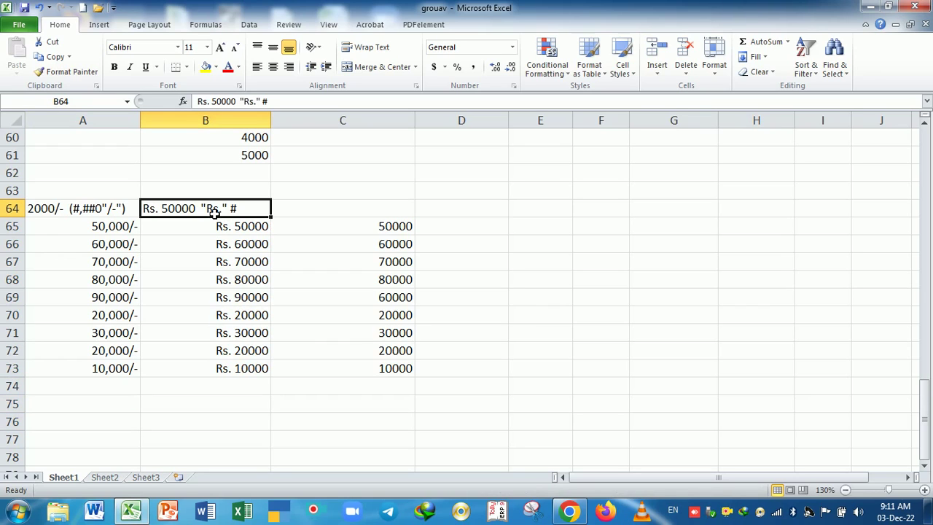
double_click(202, 211)
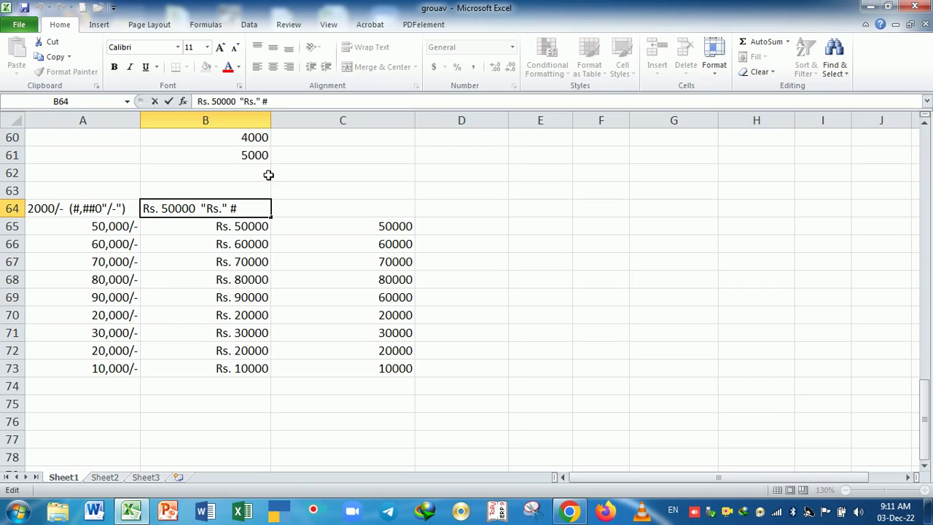
click(255, 260)
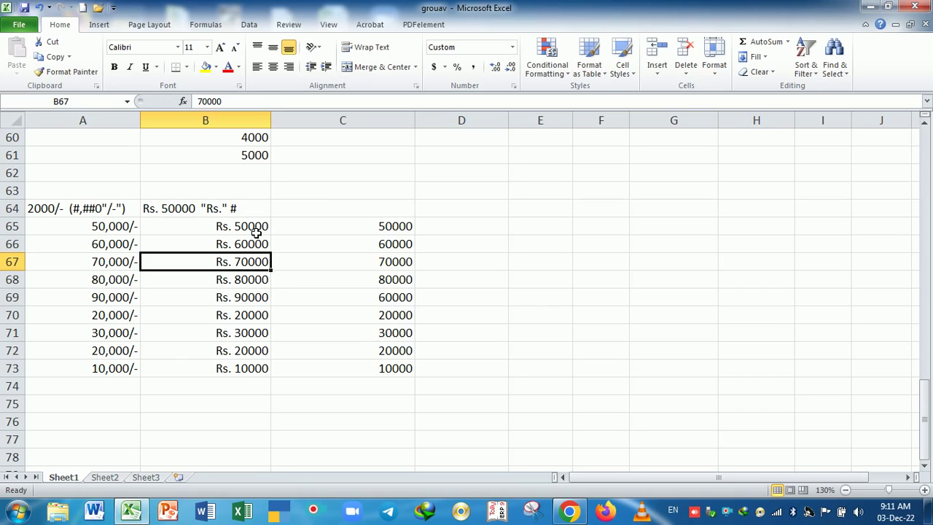
click(250, 210)
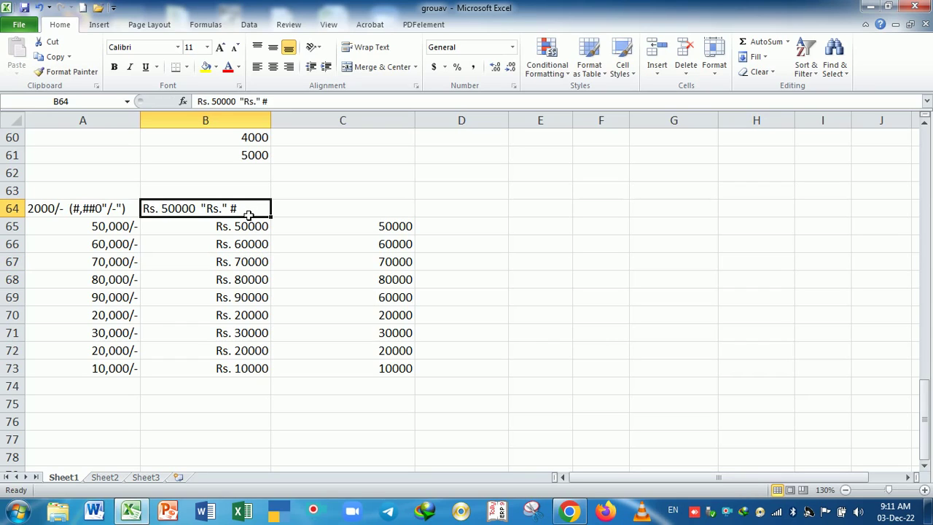
double_click(249, 211)
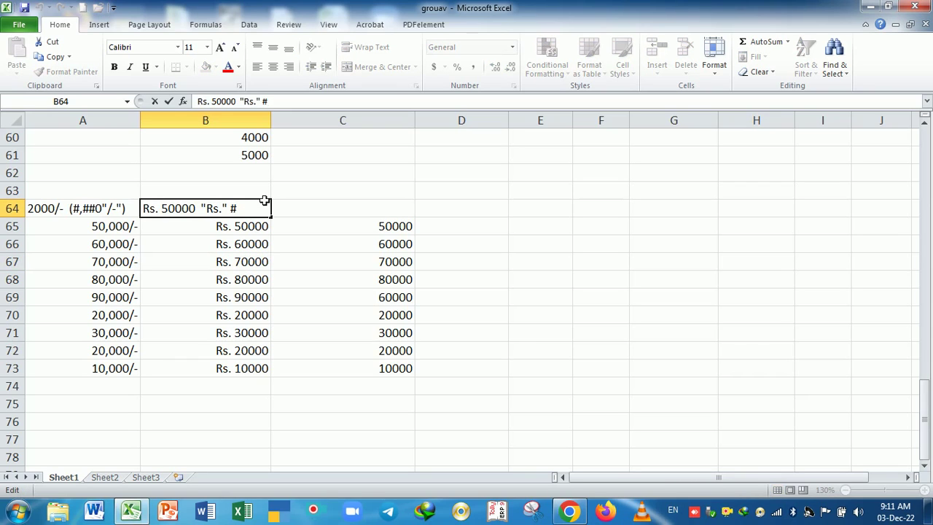
text(,#)
text(#0)
key(Return)
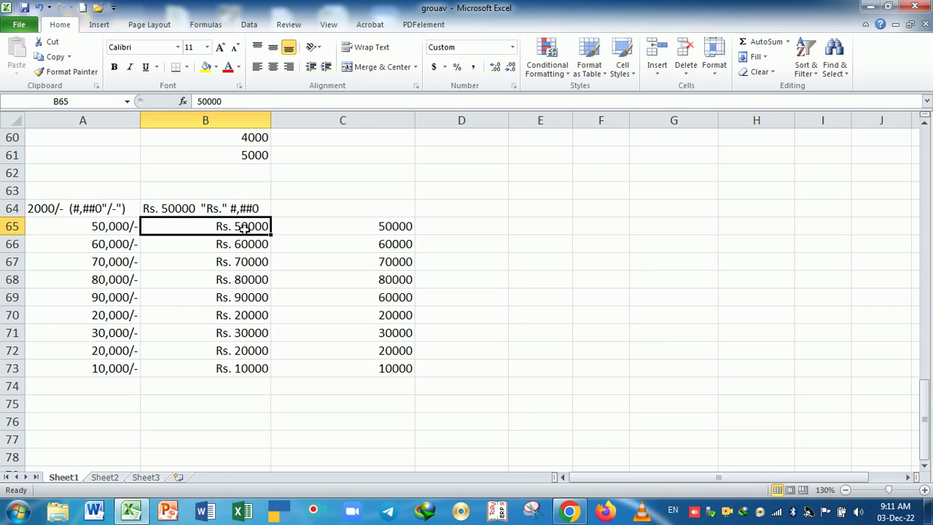
- Change the B65:B73 format to "Rs." #,##0, showing values like Rs. 50,000
drag(244, 227, 246, 366)
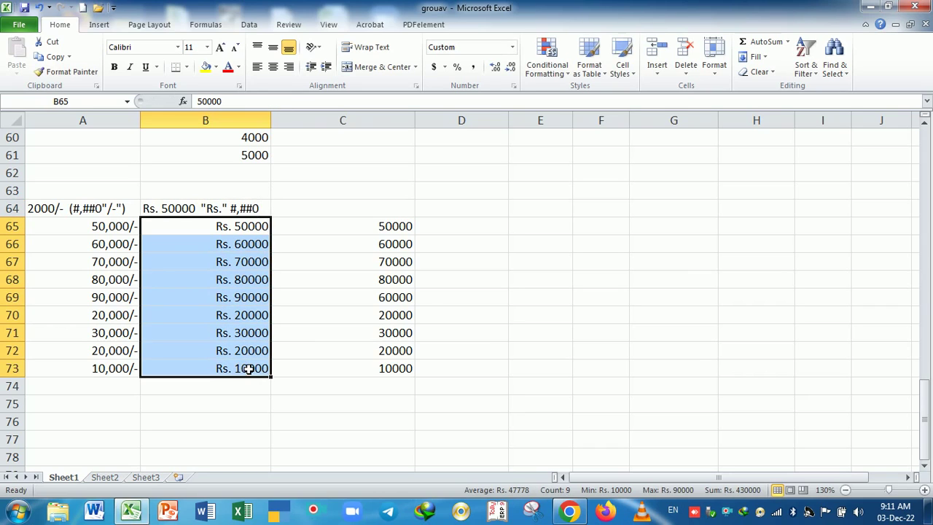
key(ctrl+1)
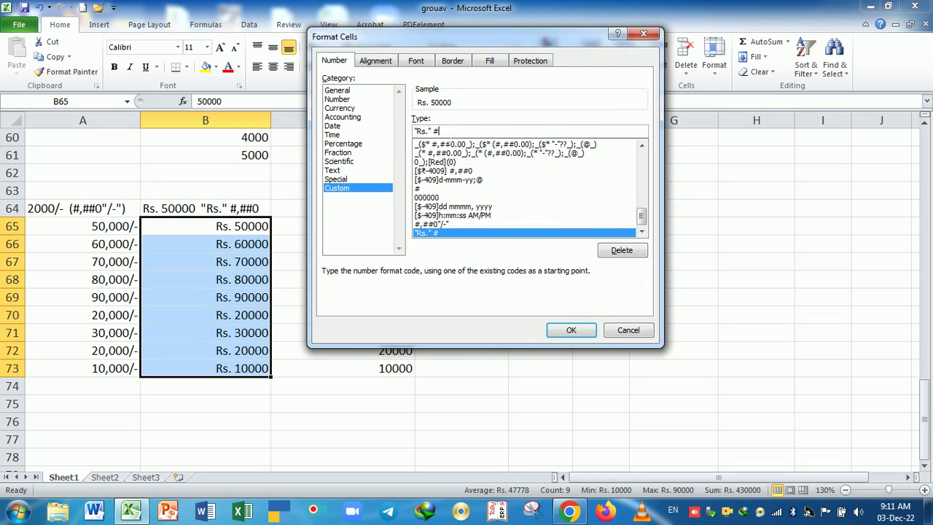
text(,)
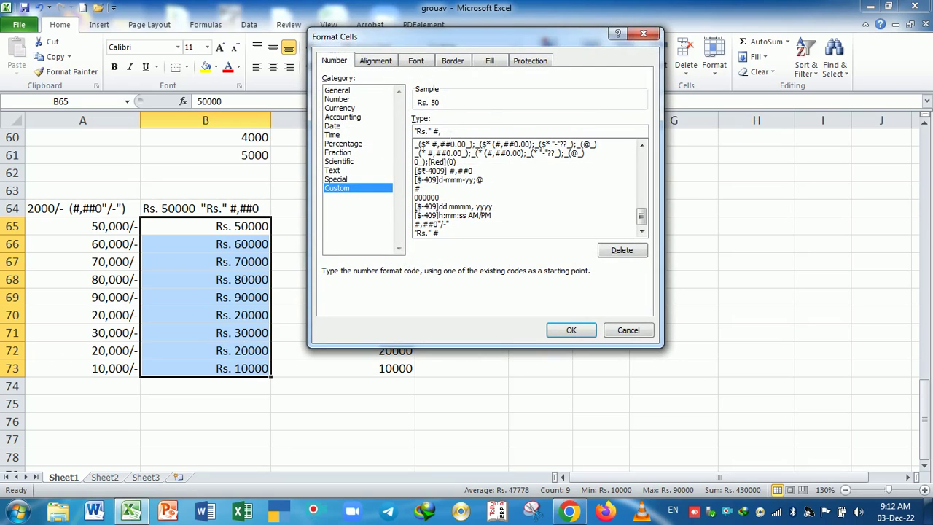
text(##0)
key(Return)
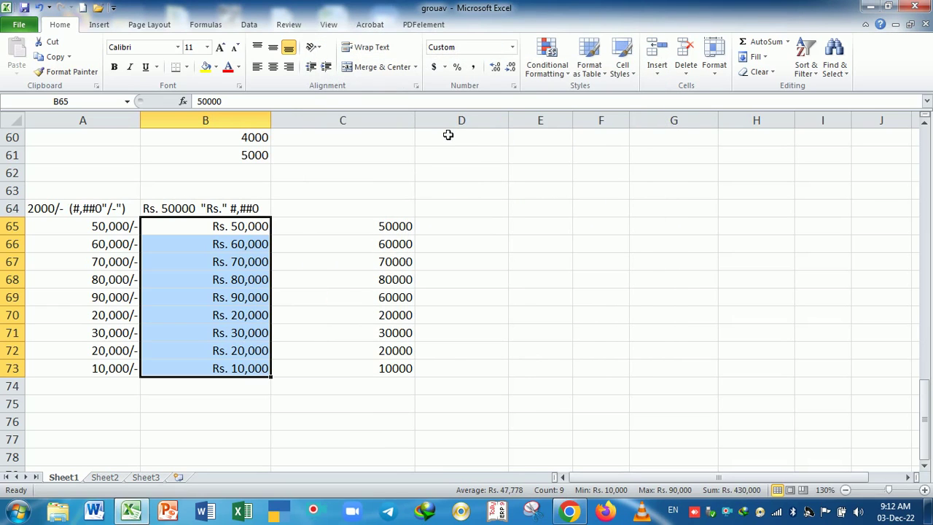
click(246, 265)
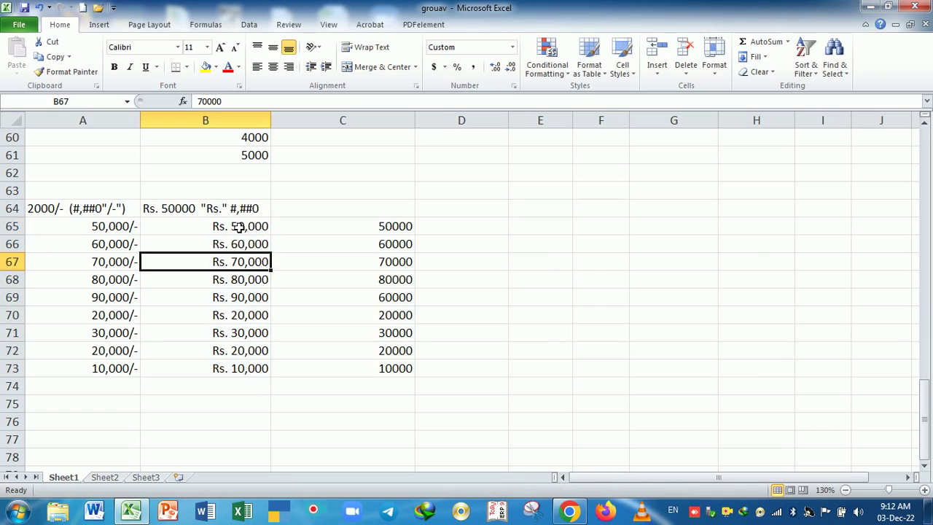
drag(239, 227, 242, 371)
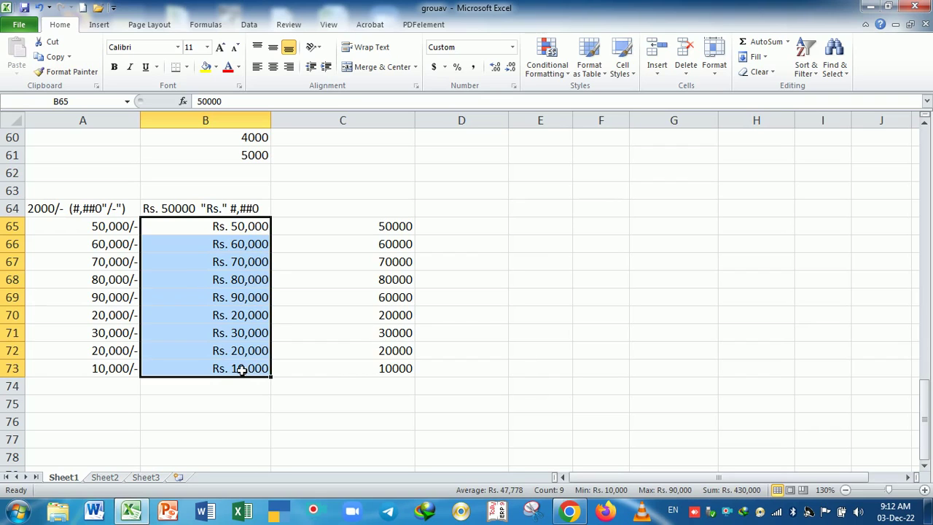
- Enter the label "Rs." #,##0"/-" in C64
click(327, 210)
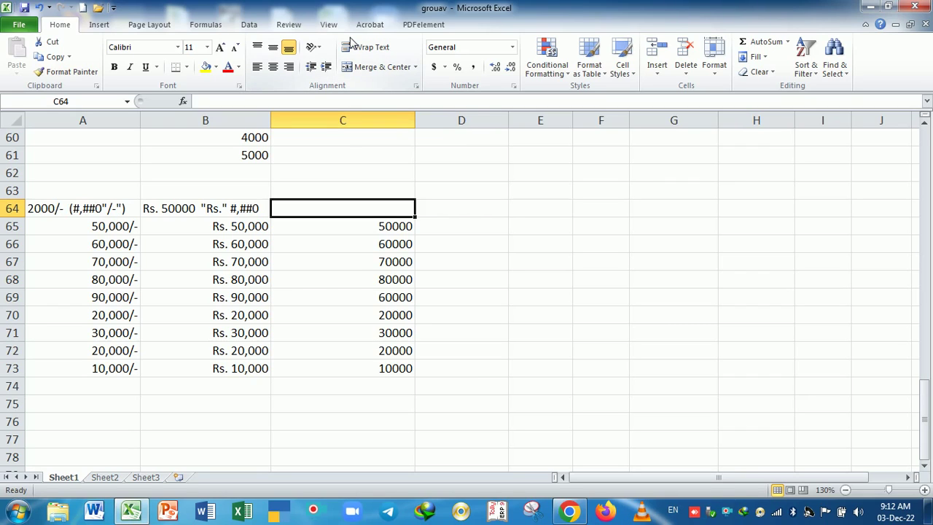
text("Rs)
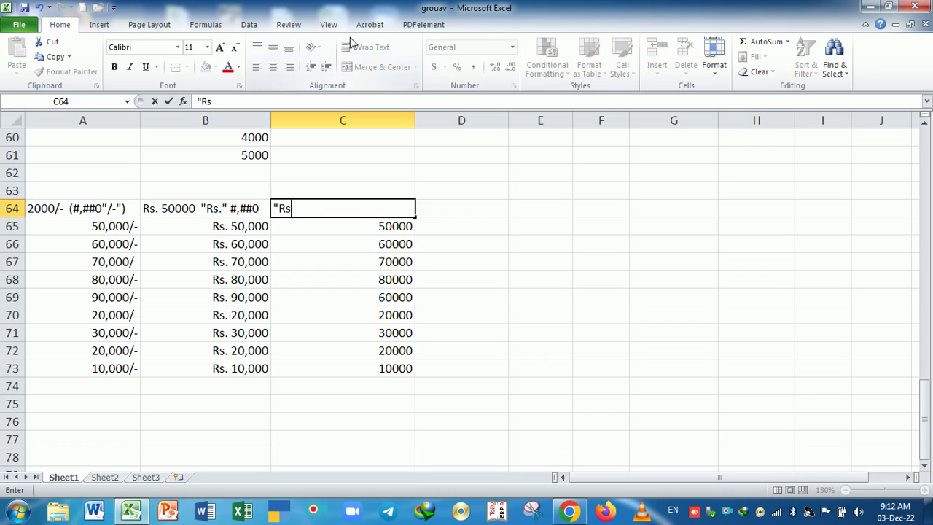
text(." )
text(#,##)
text(0)
text(")
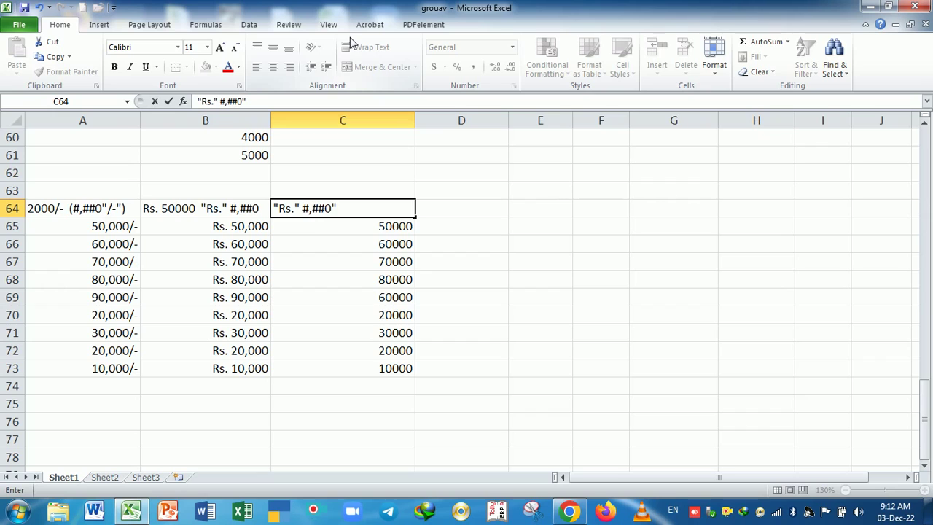
text(/-")
key(Return)
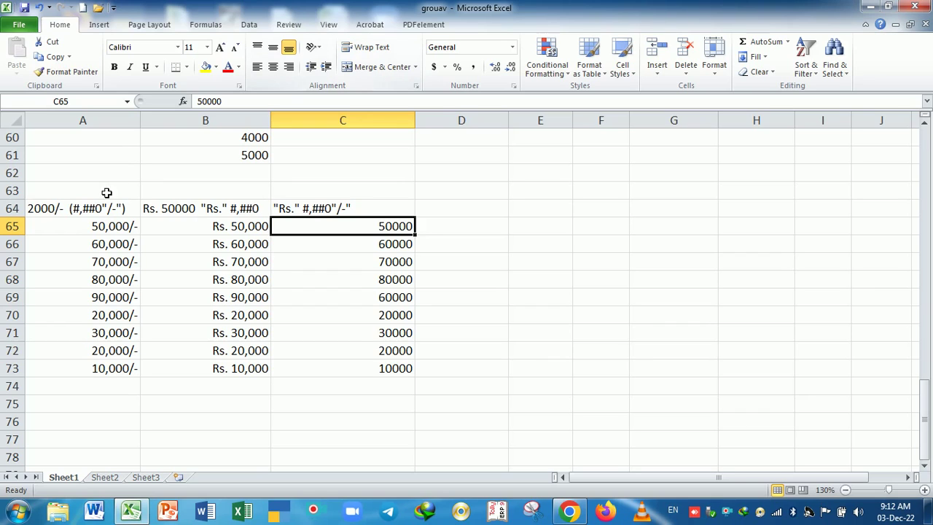
- Make the A64:C64 labels bold
drag(102, 212, 323, 210)
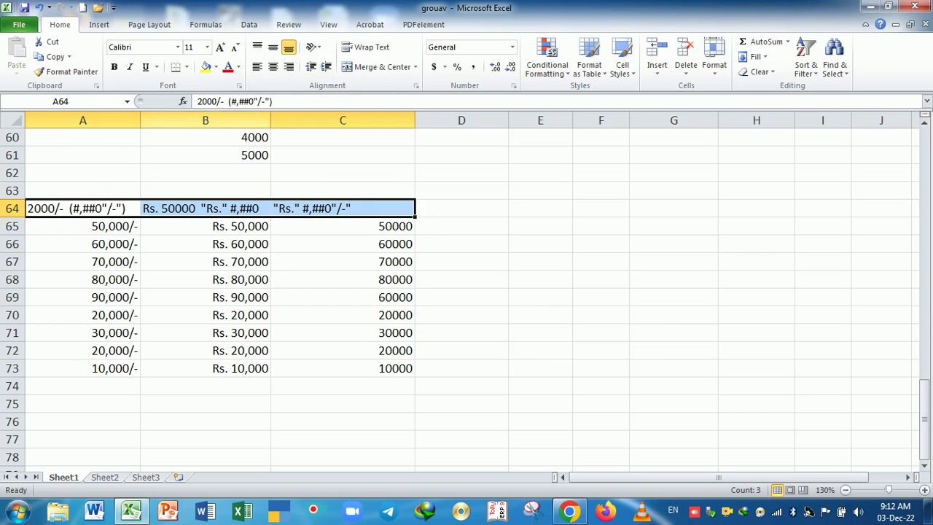
click(113, 67)
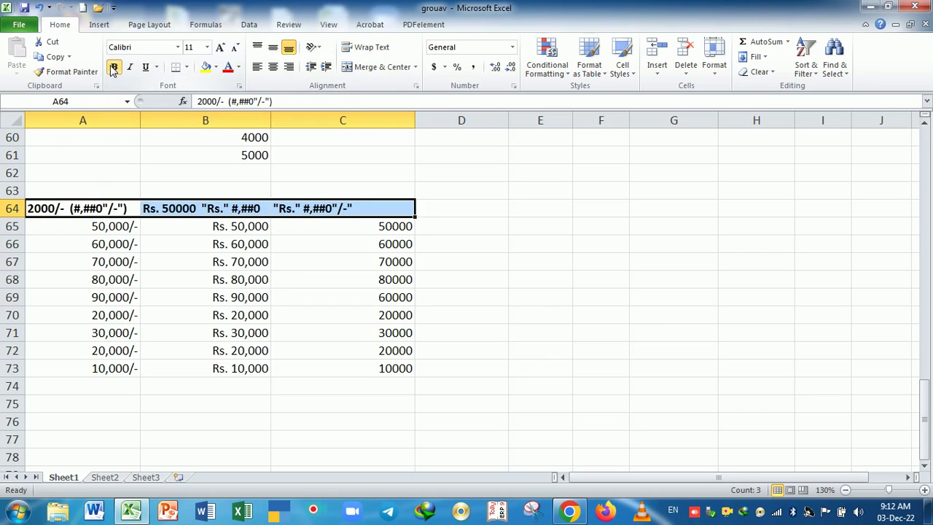
click(333, 252)
drag(343, 226, 339, 365)
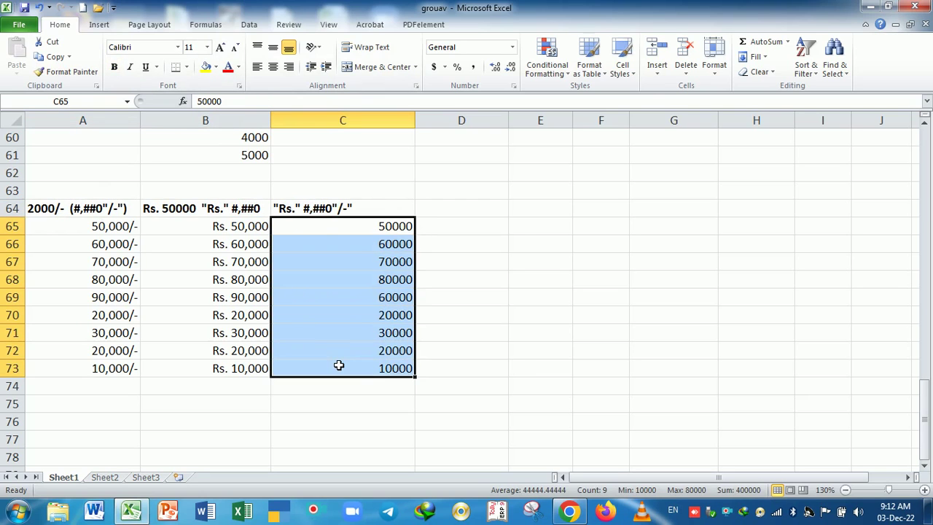
- Apply the custom format "Rs." #,##0"/-" to C65:C73, showing values like Rs. 50,000/-
key(ctrl+1)
drag(752, 38, 581, 71)
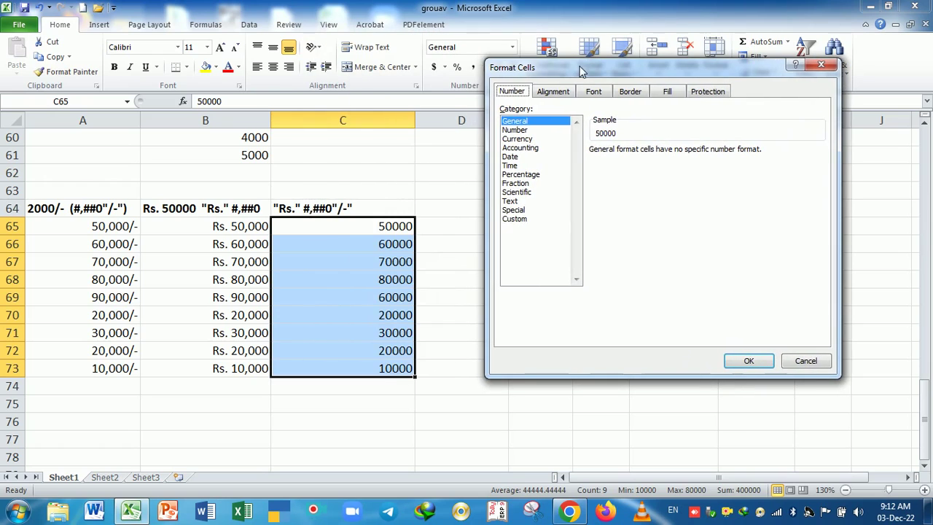
click(519, 219)
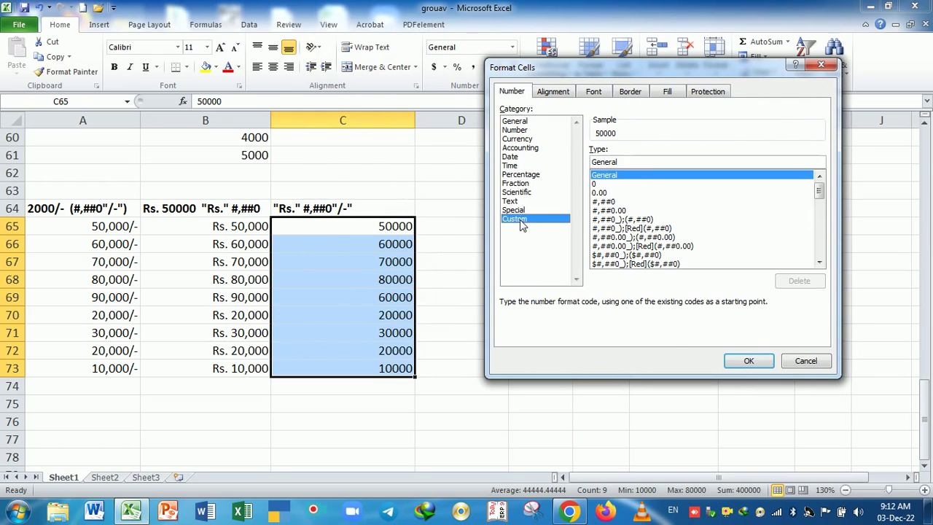
click(620, 161)
key(BackSpace)
key(BackSpace)
key(BackSpace)
key(BackSpace)
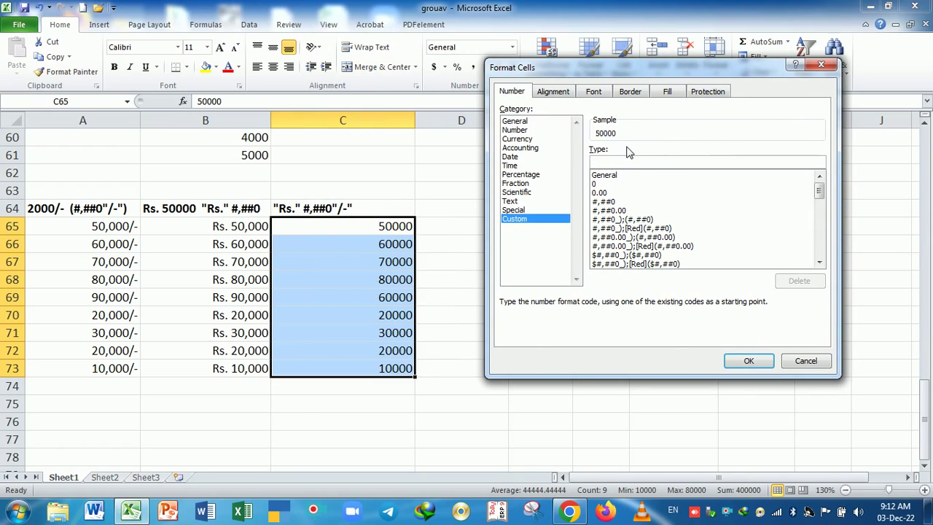
text("Rs.")
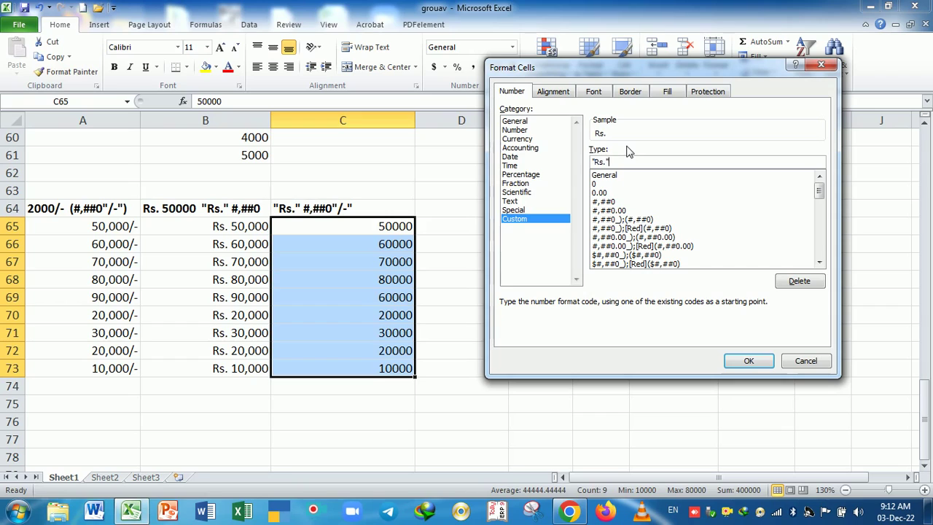
text( #,#)
text(#0")
text(/-)
text(")
key(Return)
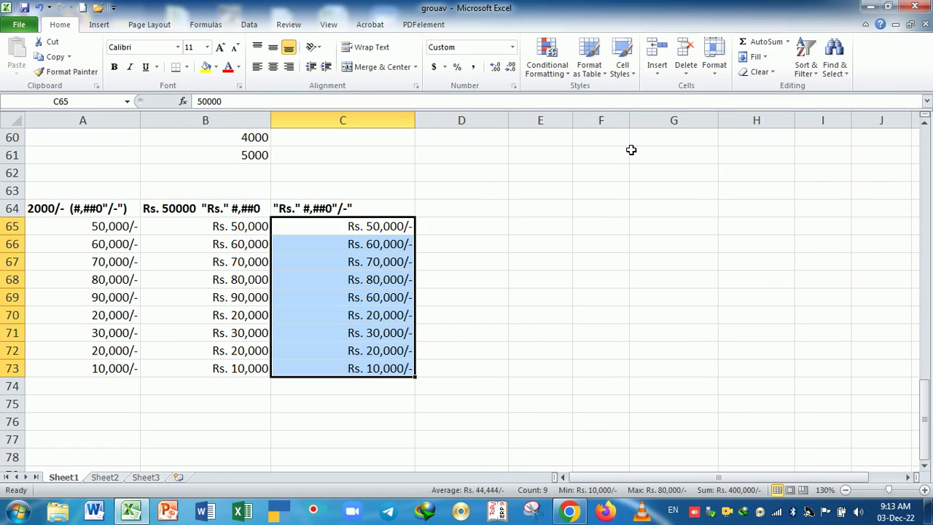
click(377, 285)
drag(364, 227, 362, 368)
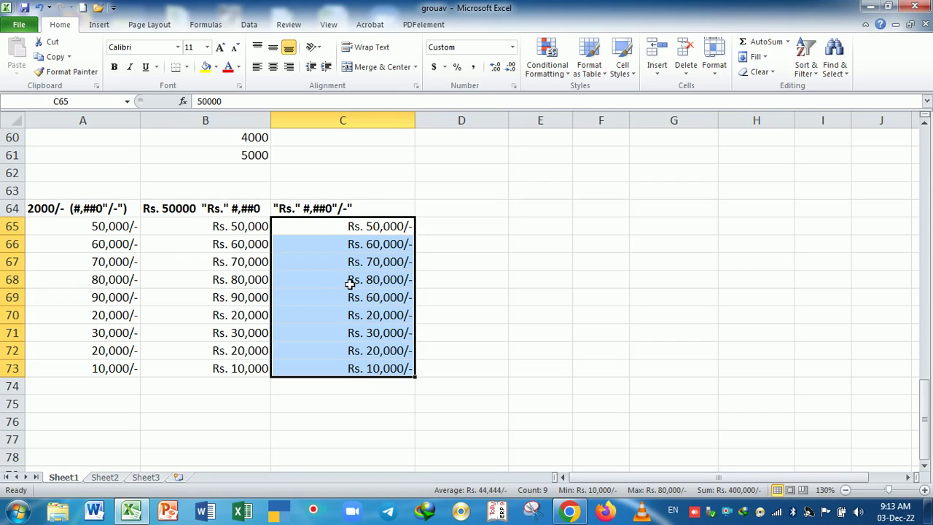
click(309, 212)
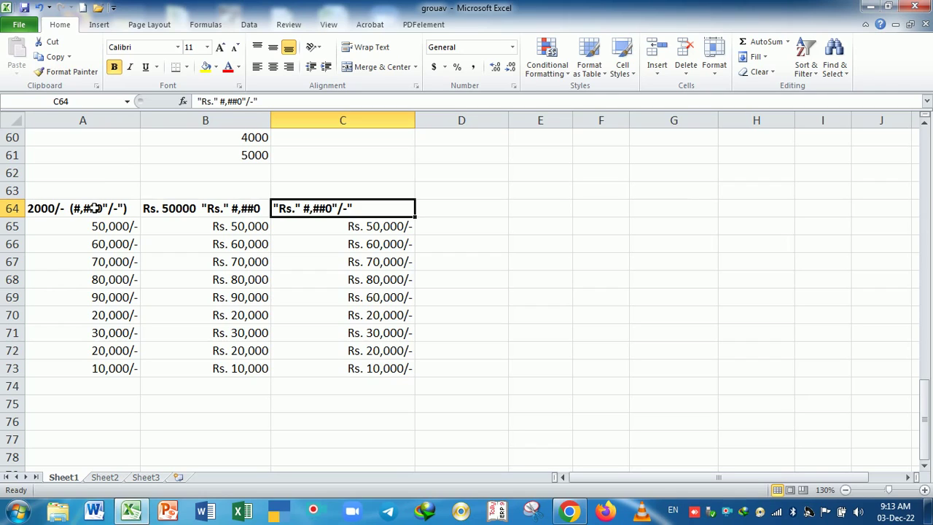
- Enter the label "MRP." #,##0 in D64 and select the empty cells below it
drag(241, 232, 227, 368)
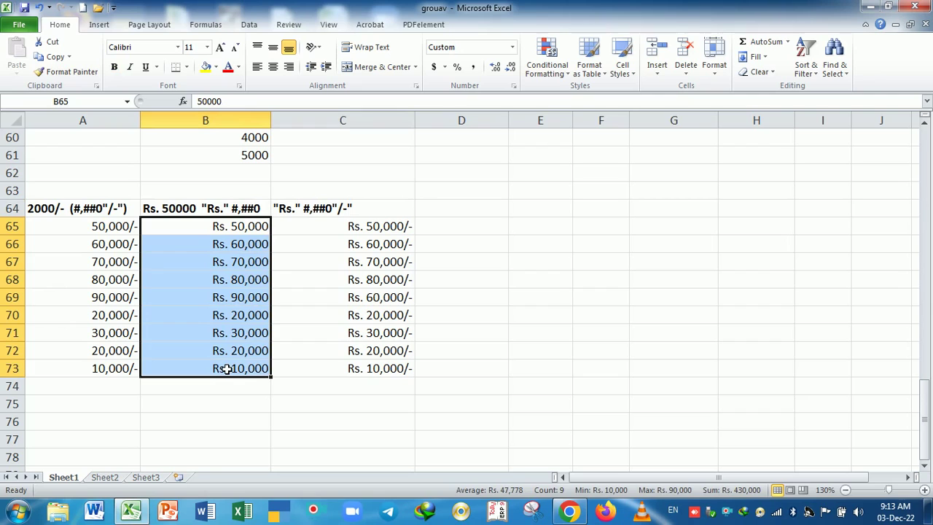
drag(122, 209, 360, 218)
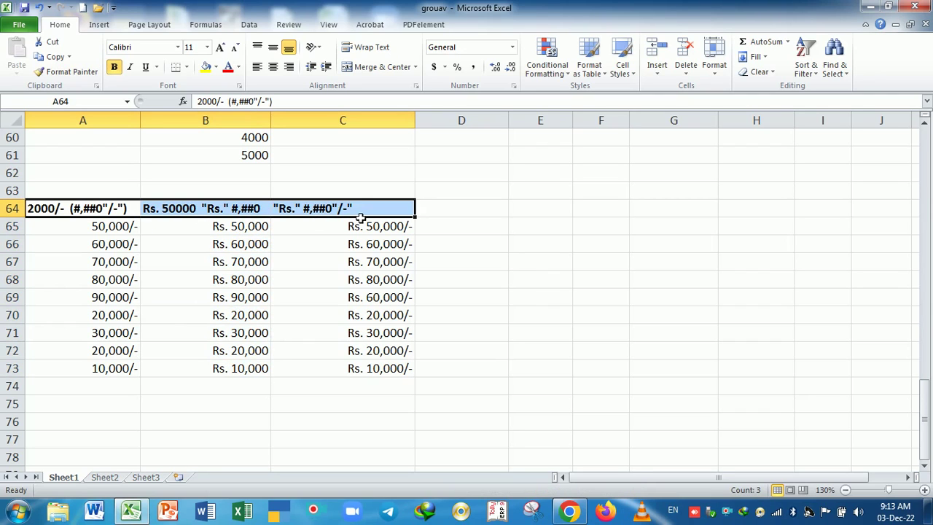
click(438, 209)
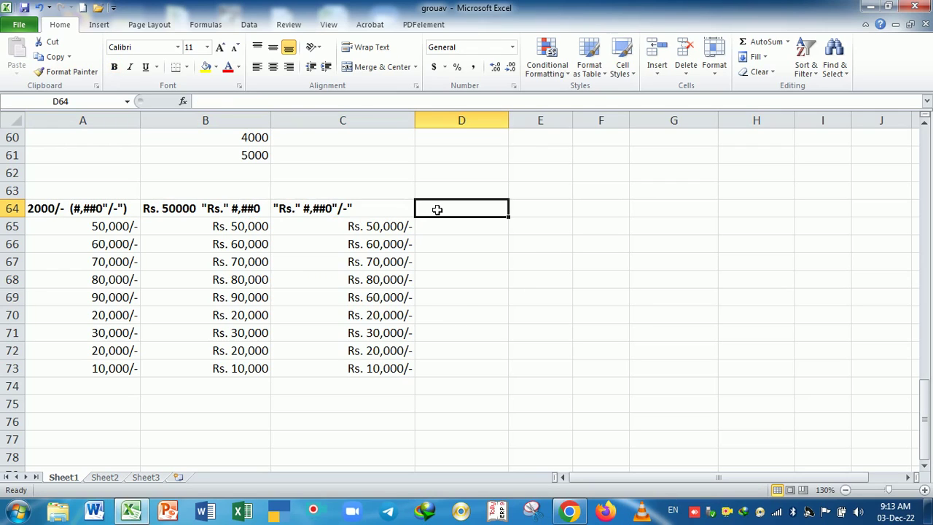
text(")
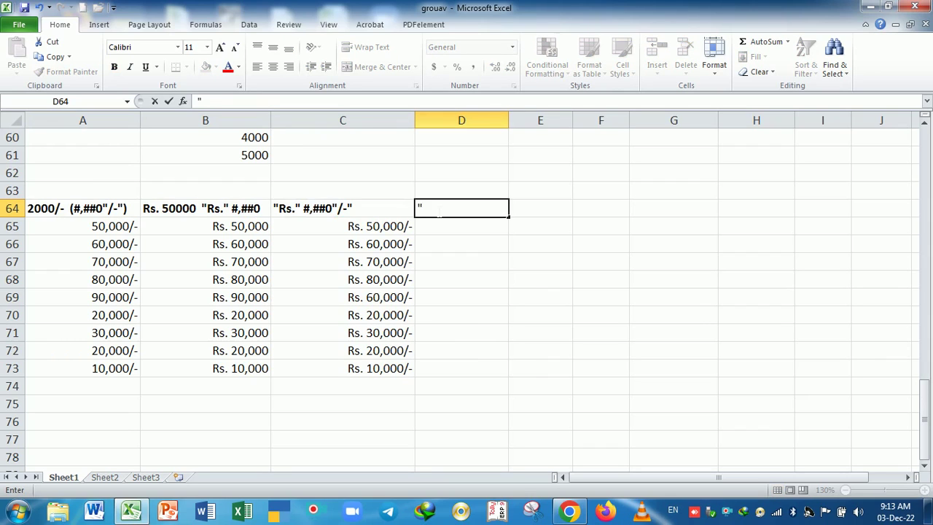
text(MRP)
text(." )
text(#)
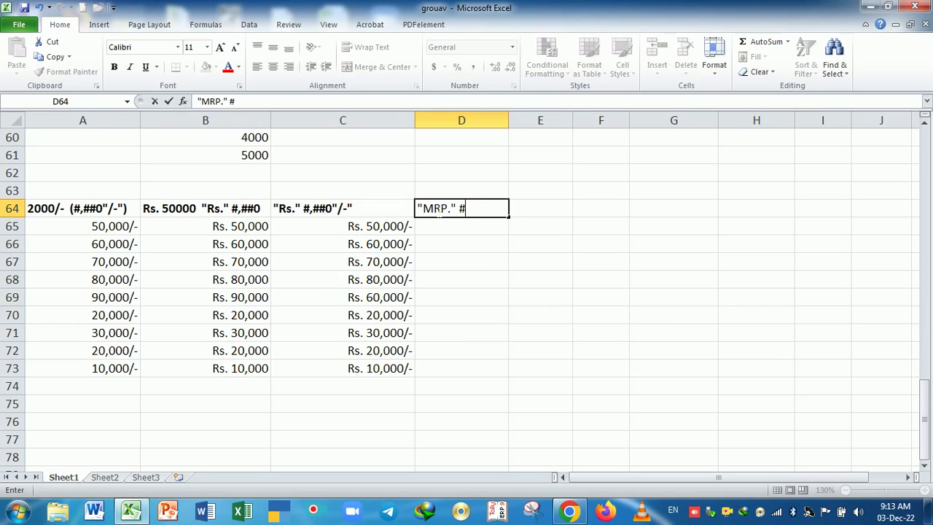
text(,##0)
key(Return)
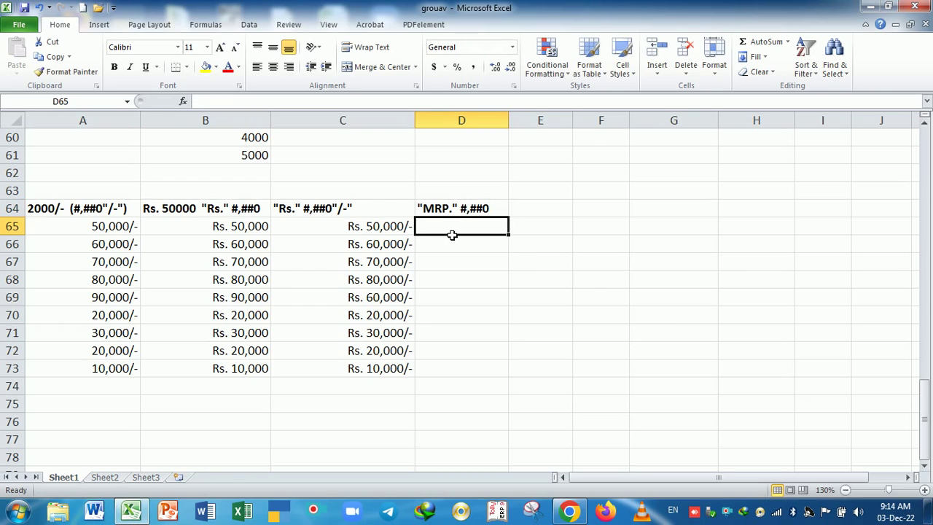
mouse_move(452, 235)
mouse_down()
mouse_move(462, 326)
mouse_move(463, 226)
mouse_up()
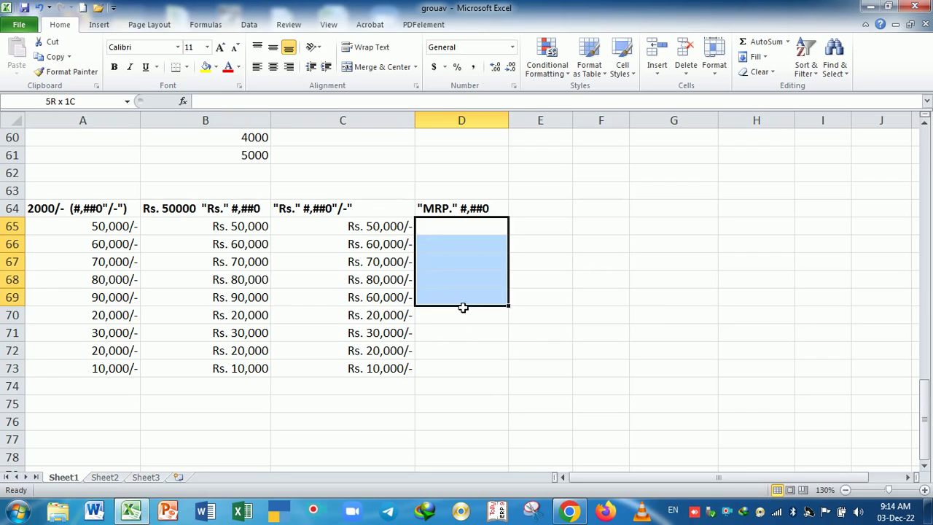
- Replace the General code for D65:D73 with the custom format "MRP." #,##0
drag(462, 226, 474, 373)
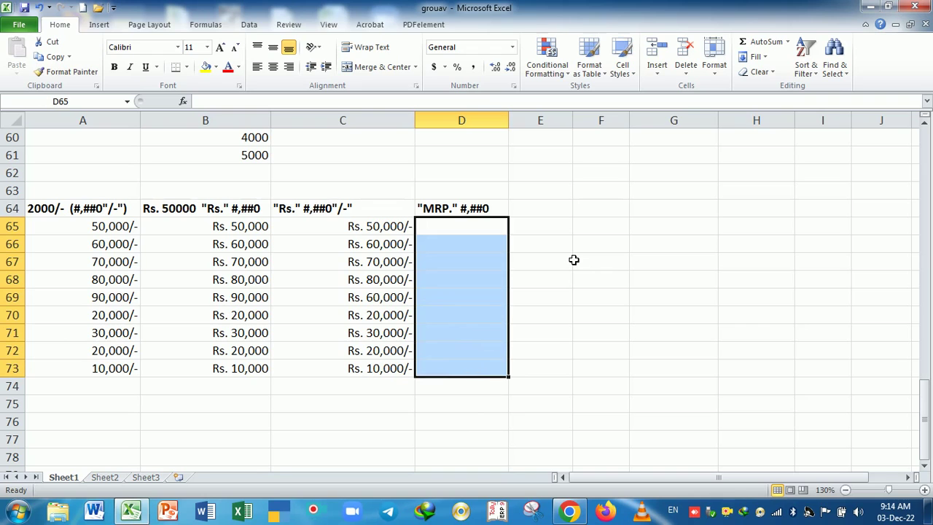
key(ctrl+1)
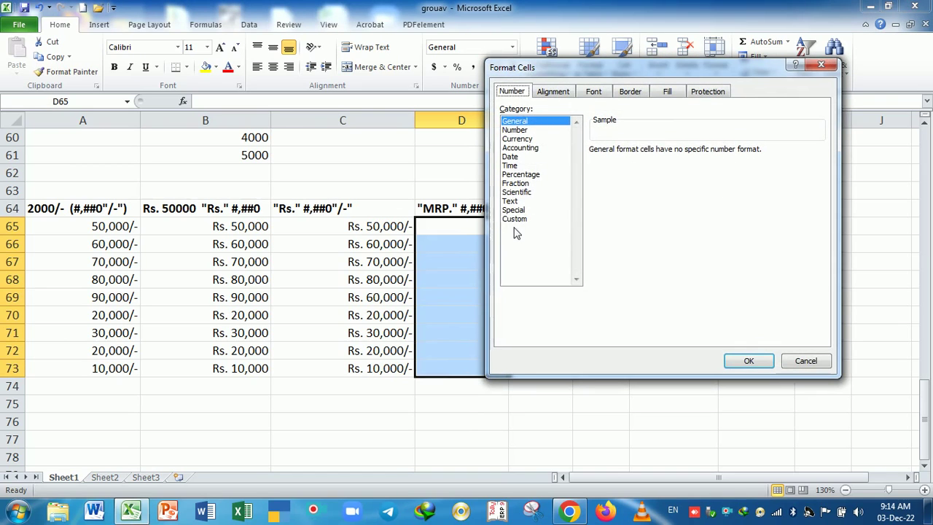
click(517, 219)
drag(599, 66, 668, 62)
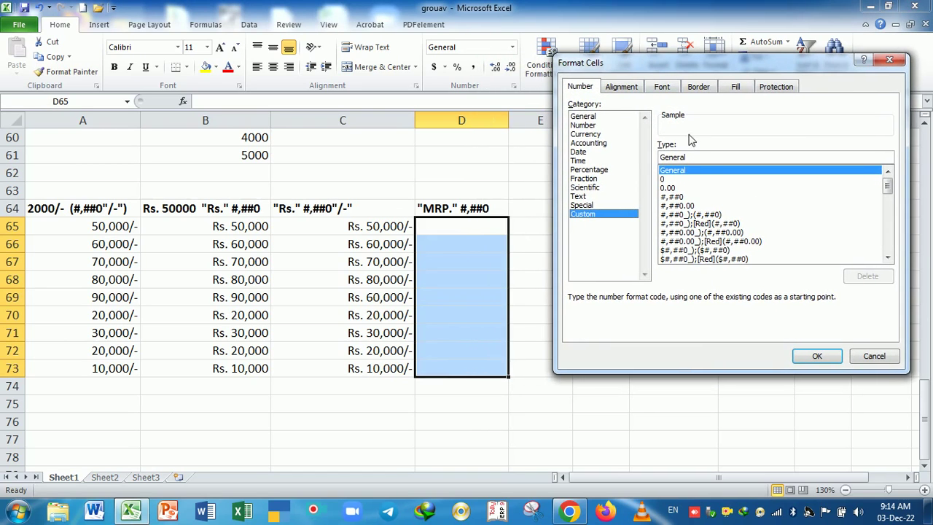
drag(687, 157, 660, 157)
key(BackSpace)
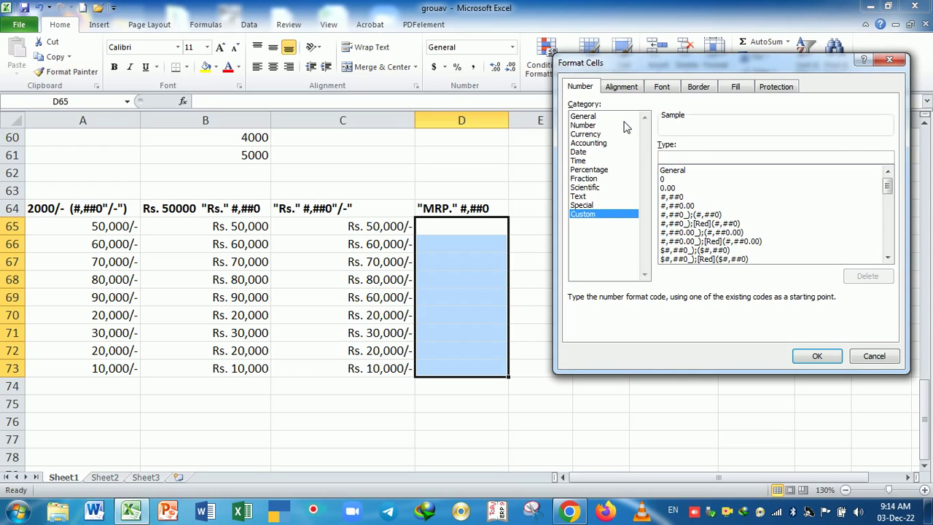
text(")
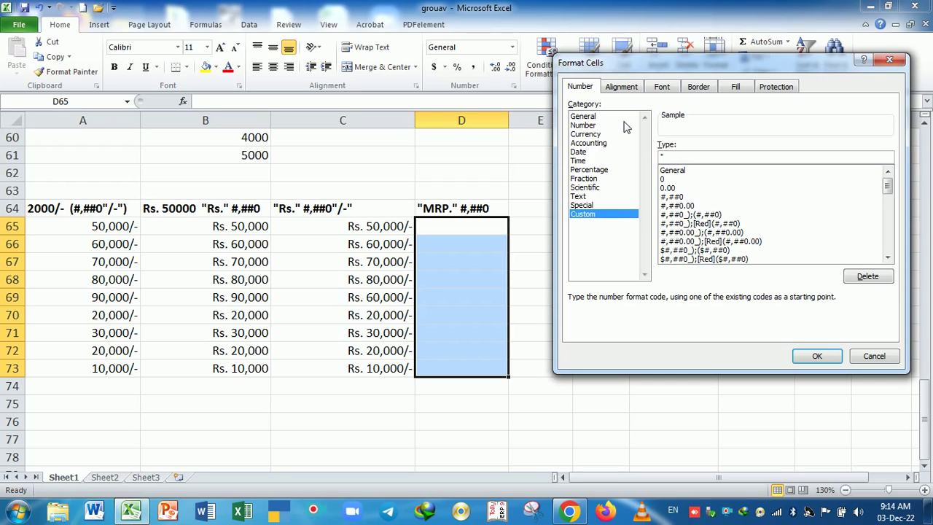
text(mr)
key(BackSpace)
key(BackSpace)
text(MR)
text(P." )
text(#)
text(,##0)
- Apply the MRP. format and enter 500, 8,000, 6,000 and 5,000 in D65:D68
key(Return)
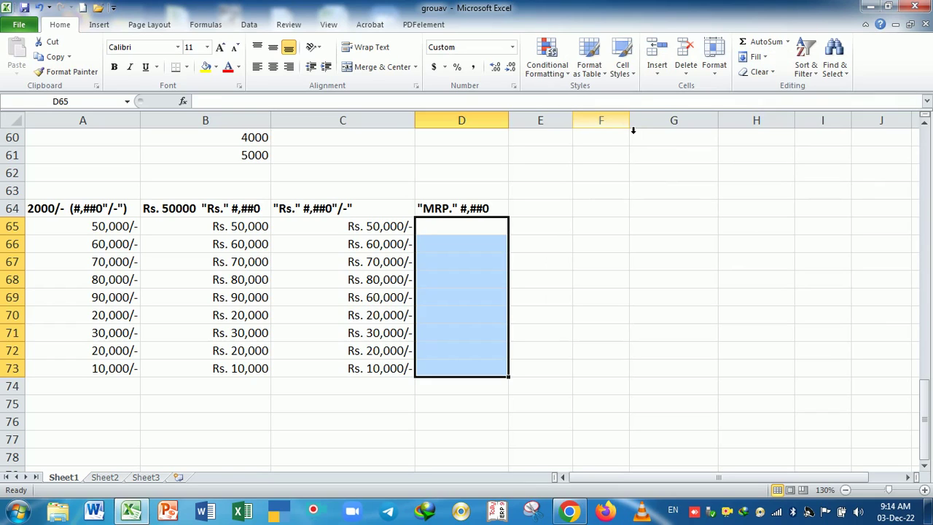
text(500)
key(Return)
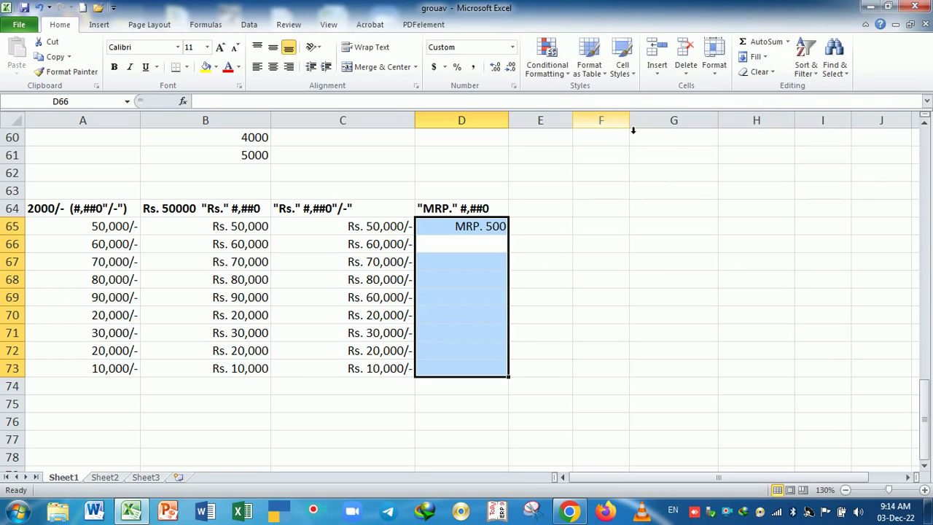
text(8)
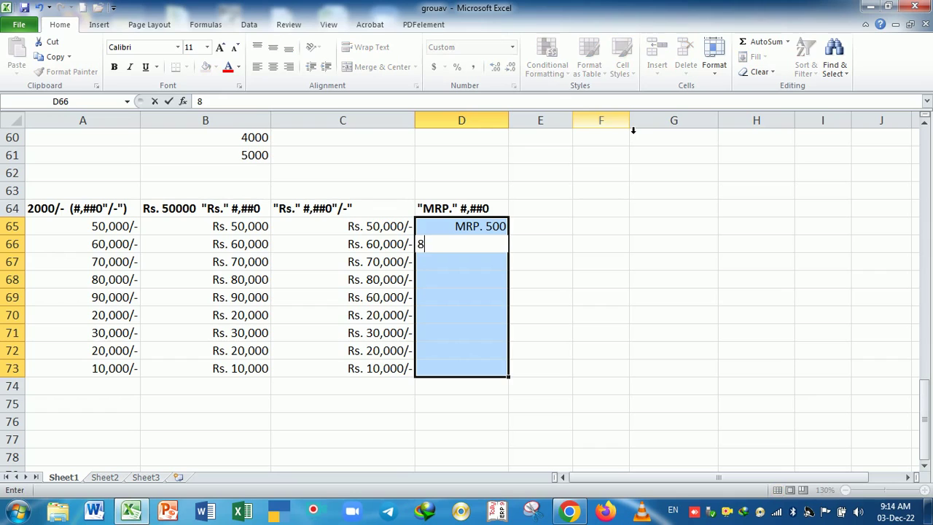
text(MRP. 8,000)
key(Return)
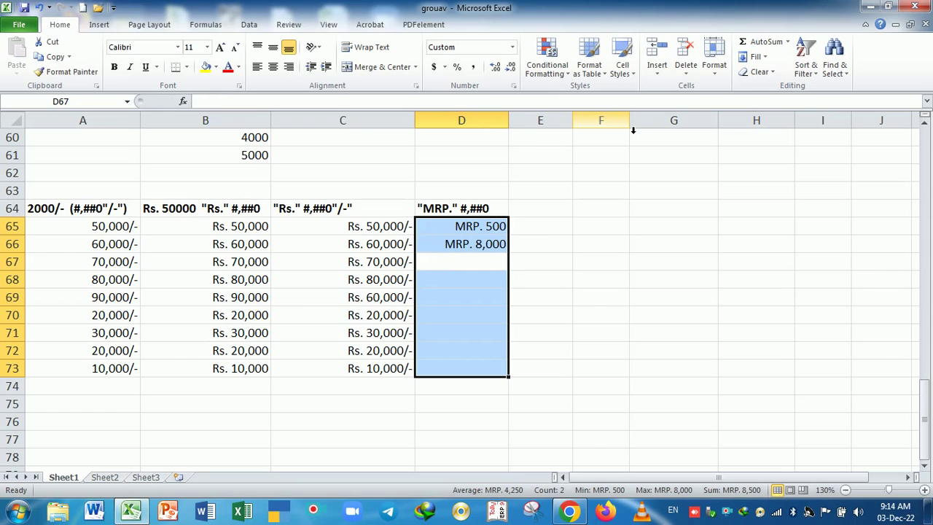
text(6)
text(00)
key(Return)
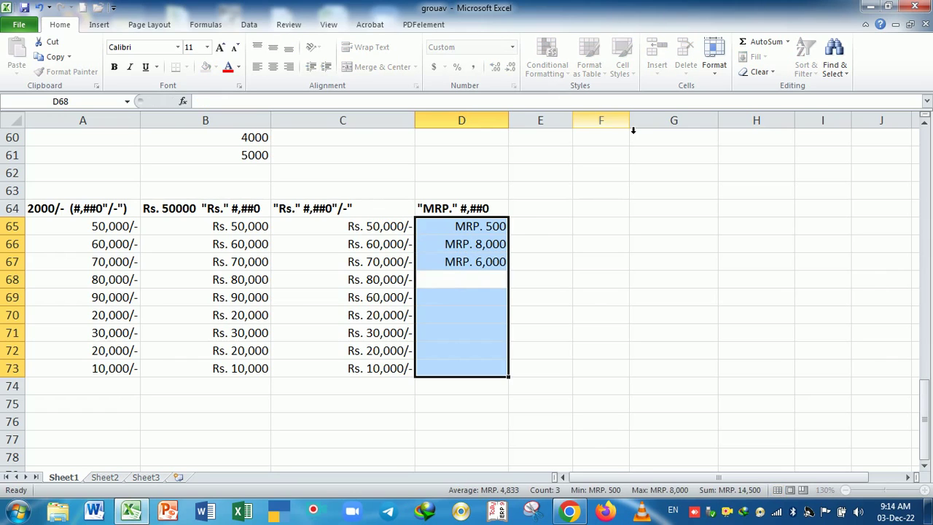
text(5,000)
key(Return)
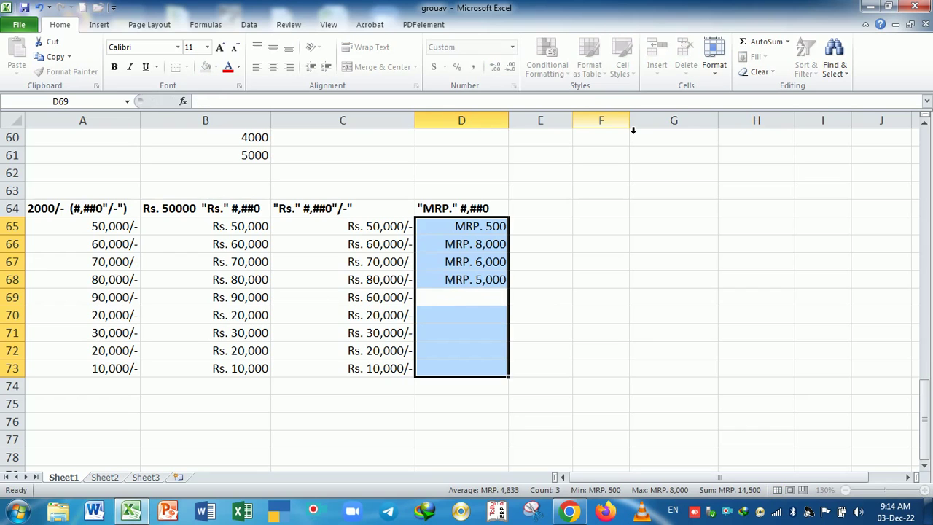
- Enter 4,000, 3,000, 5,000, 5,000 and 600 in D69:D73
text(4,000)
key(Return)
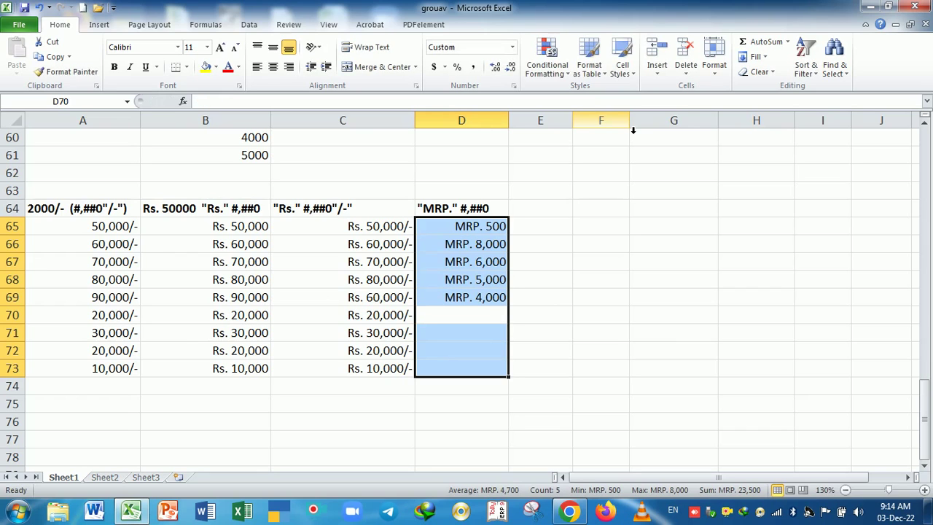
text(3,000)
key(Return)
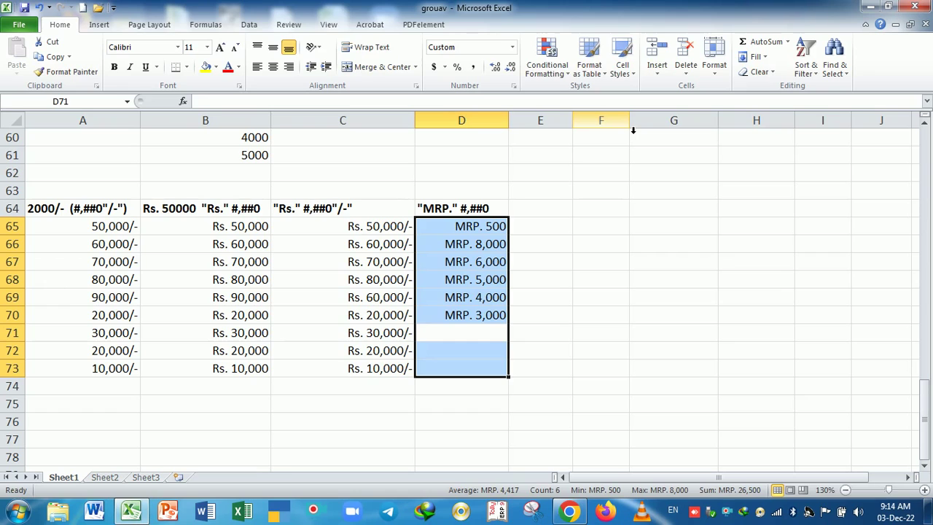
text(5000)
key(Return)
text(5)
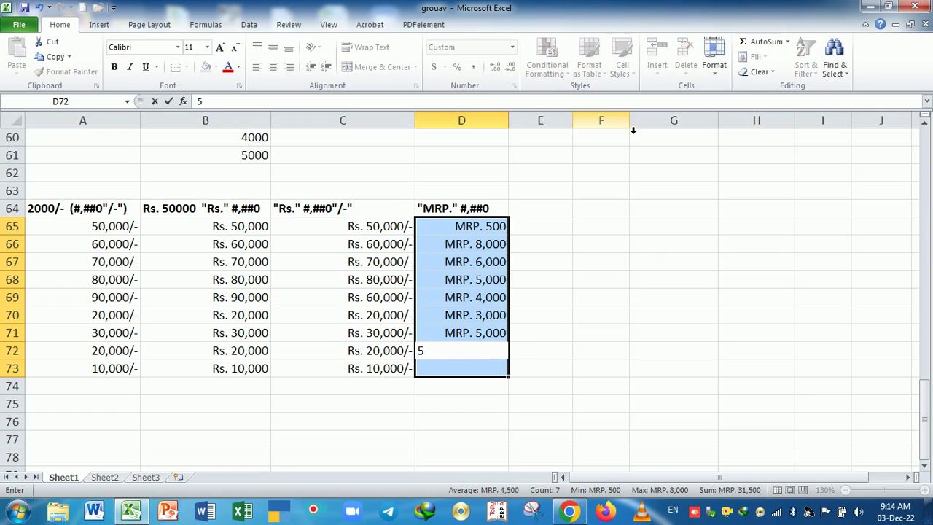
text(MRP. 5,000)
key(Return)
text(600)
key(Return)
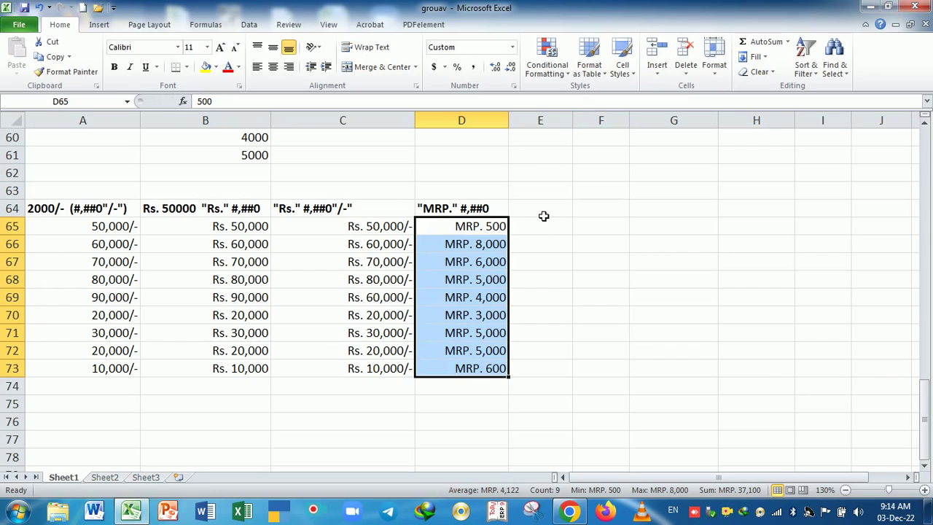
- Enter the label # "kg" in E64, fixing its missing quote, then select E65:E73
click(543, 214)
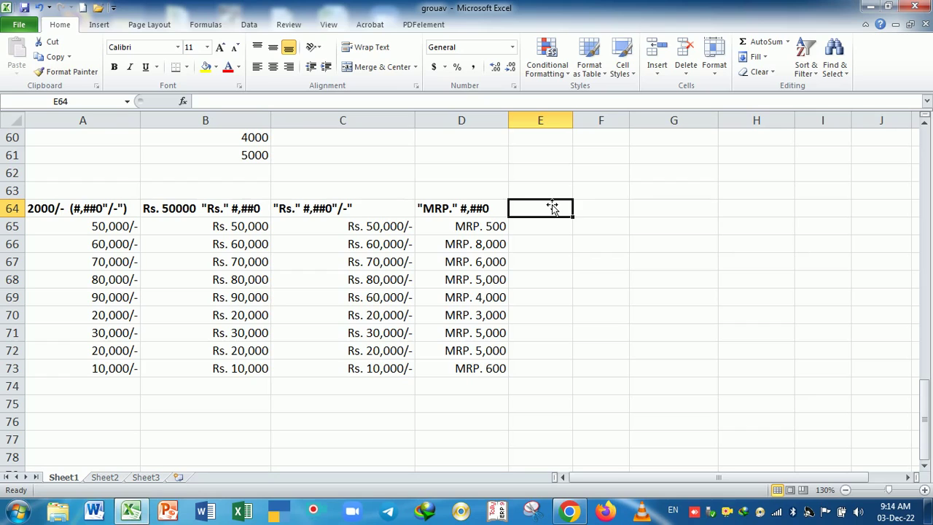
text(#)
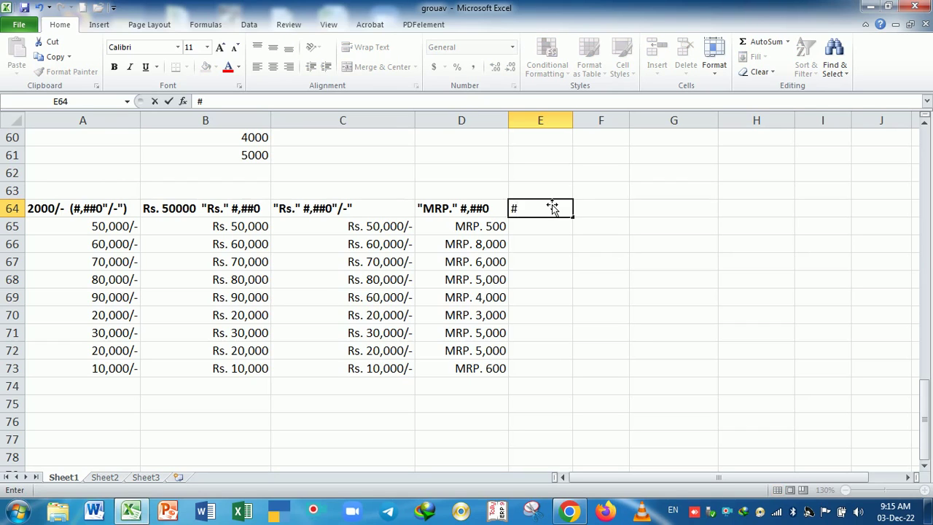
text( kg)
text(")
key(Left)
key(Left)
key(Right)
key(Right)
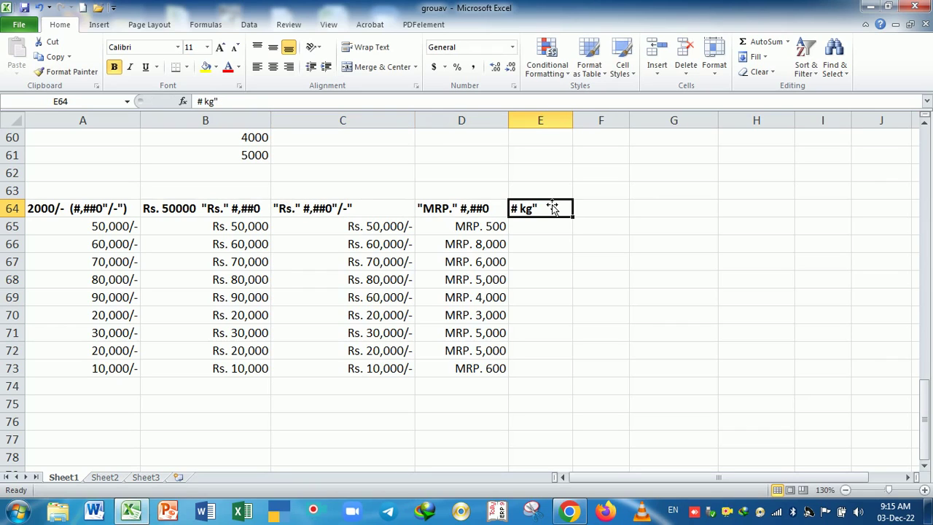
key(F2)
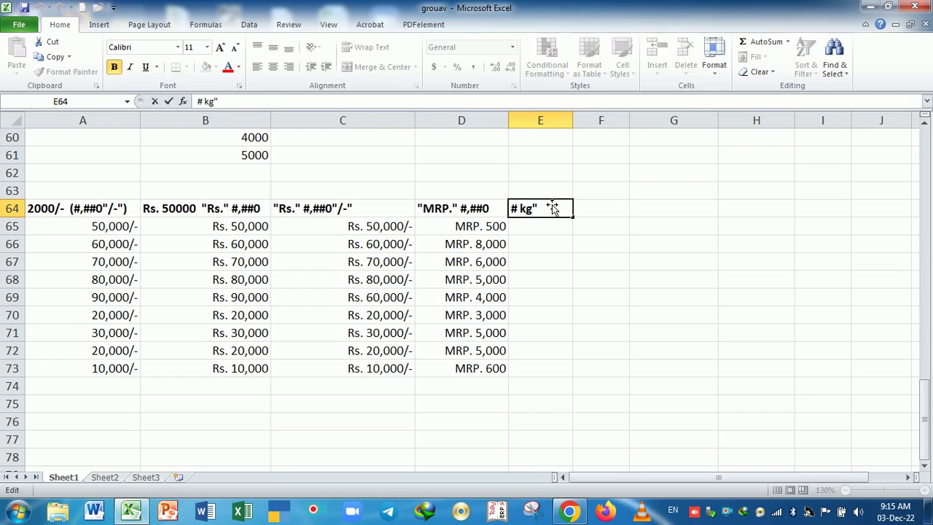
key(Left)
key(Left)
text(")
key(Return)
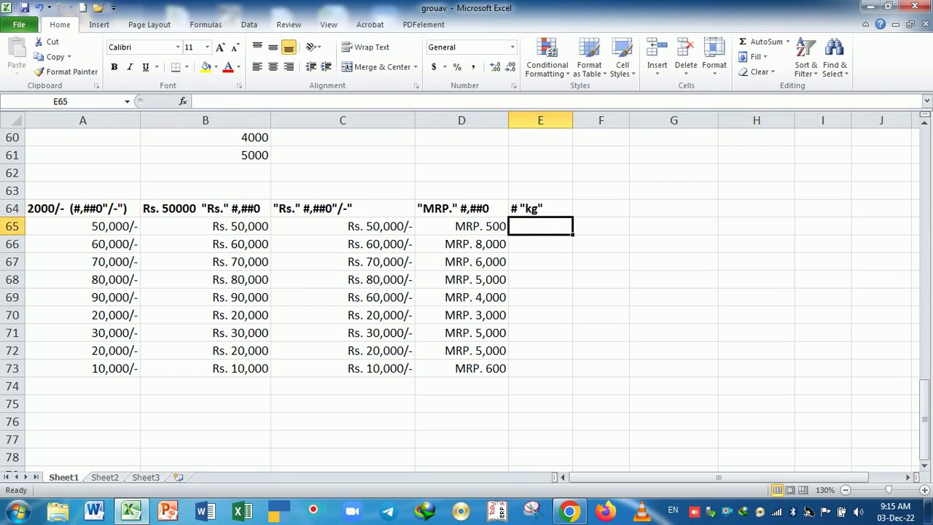
mouse_move(537, 230)
mouse_down()
mouse_move(518, 348)
mouse_move(527, 375)
mouse_up()
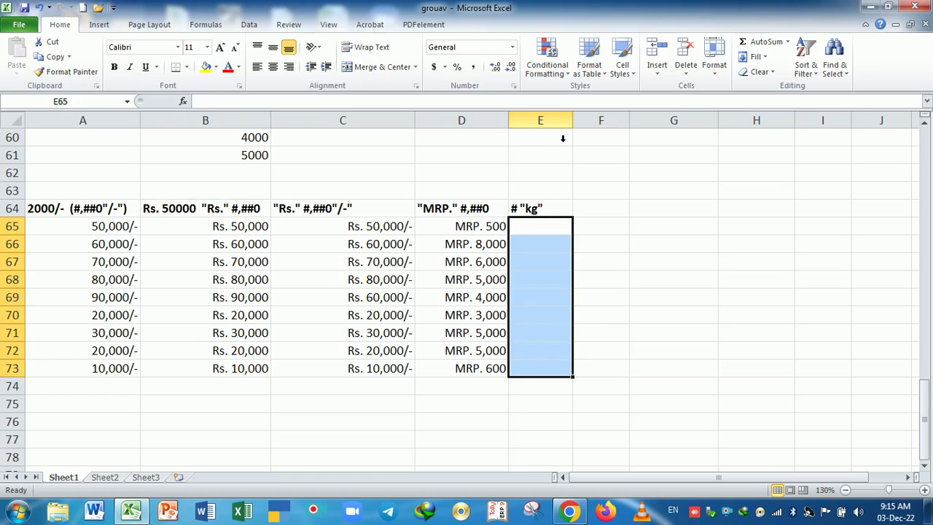
- Give E65:E73 a first KG. custom format code and enter 50 in E65
key(ctrl+1)
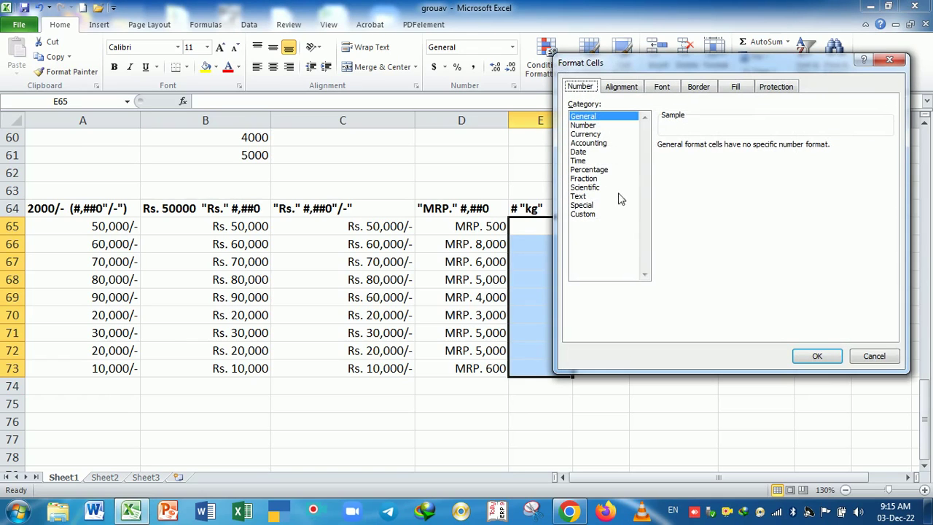
click(595, 215)
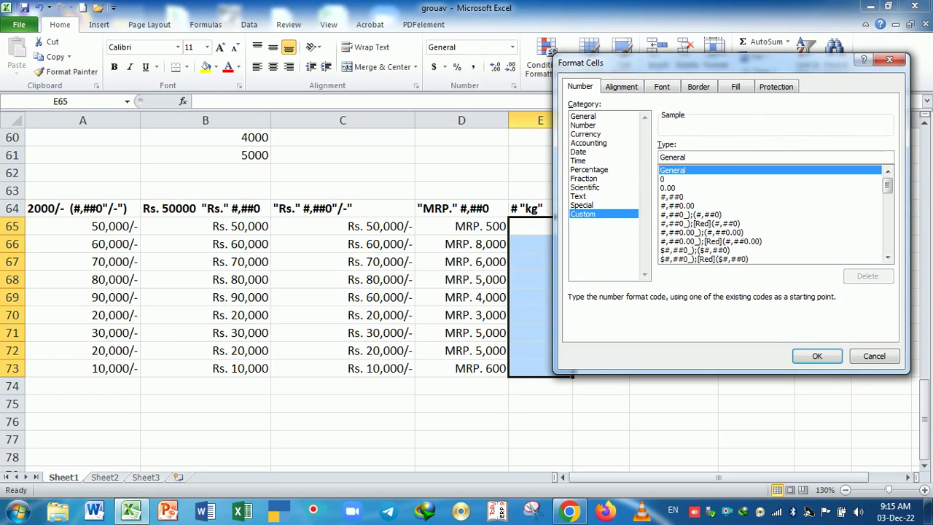
key(BackSpace)
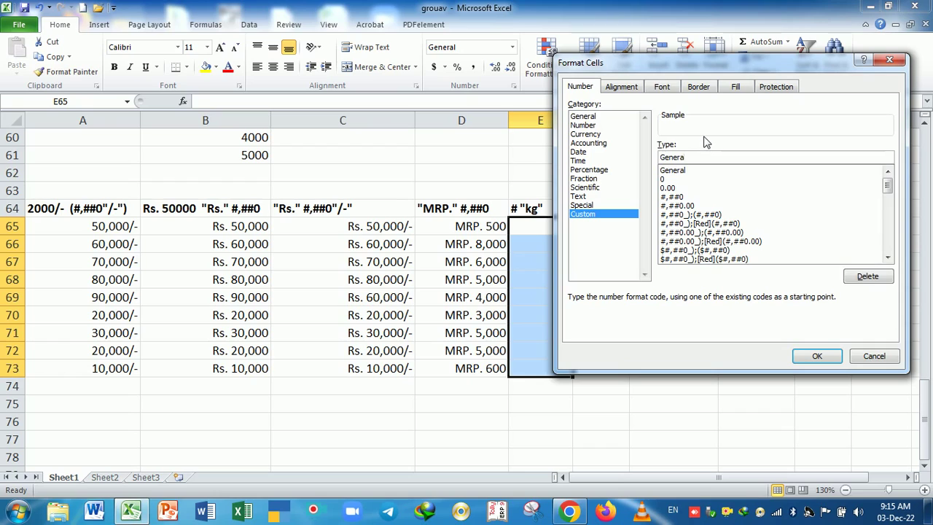
key(BackSpace)
key(BackSpace)
key(BackSpace)
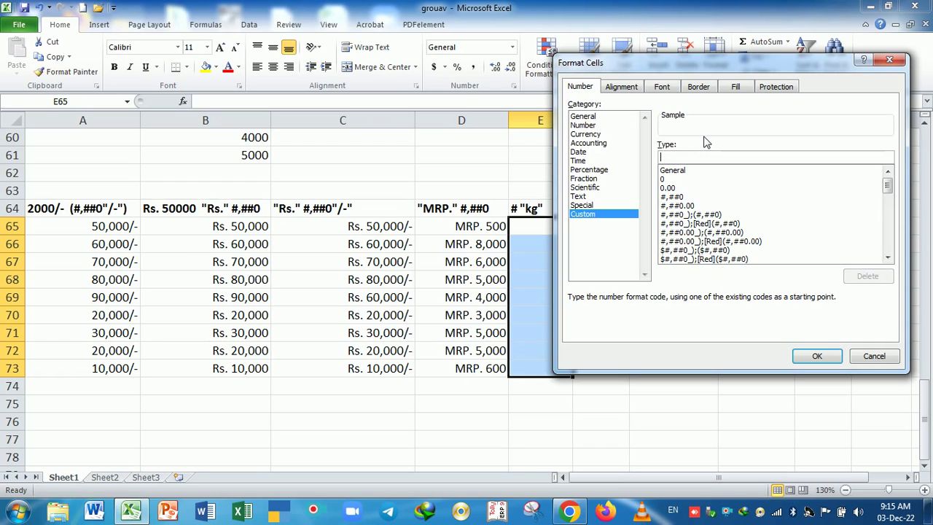
text(#,"KG.)
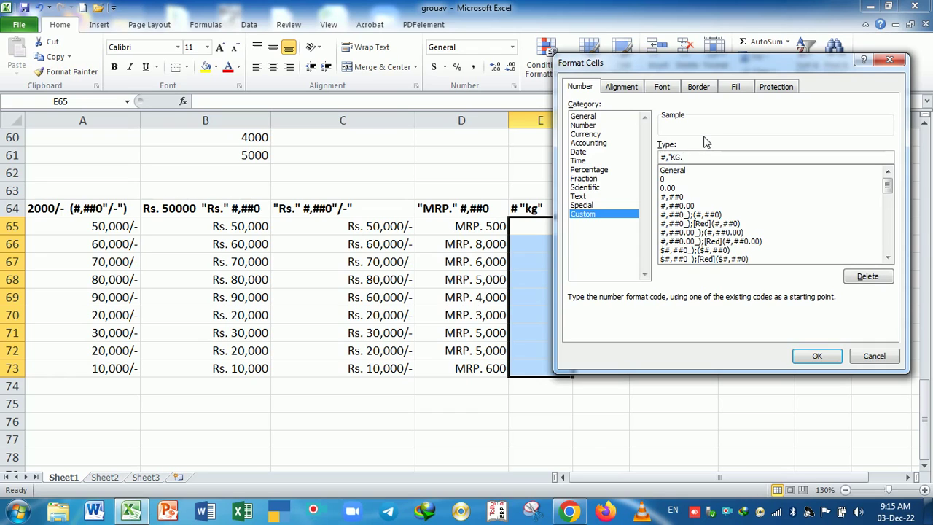
key(Return)
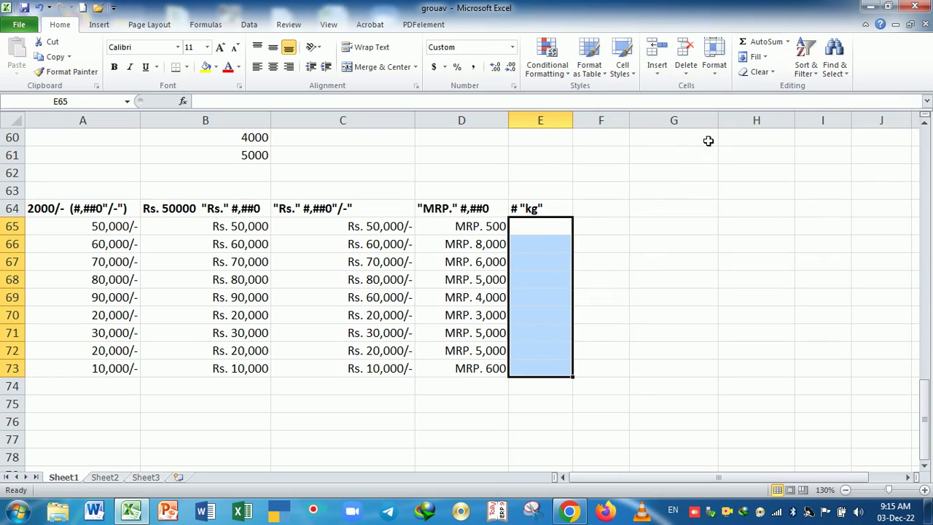
text(5)
key(Return)
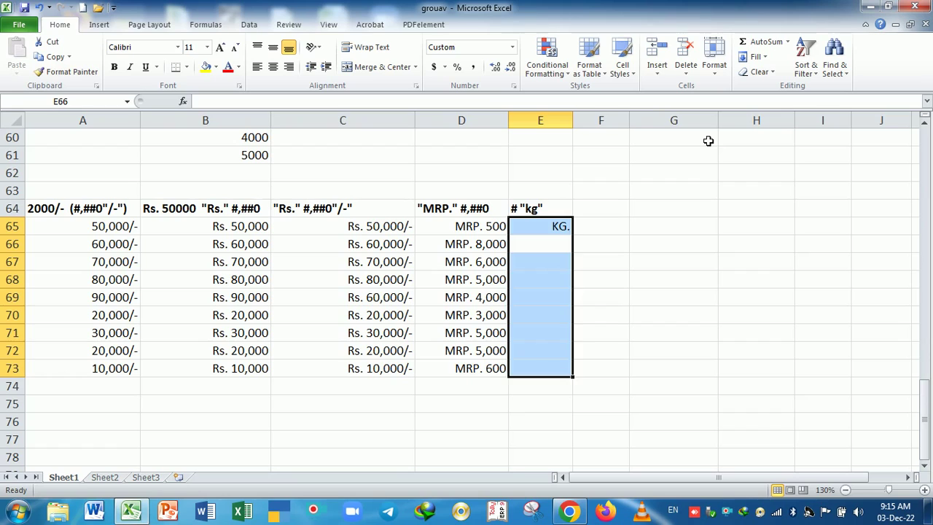
- Recheck E65 and correct the format code to # "KG." by removing the stray comma
key(Up)
key(Down)
key(Up)
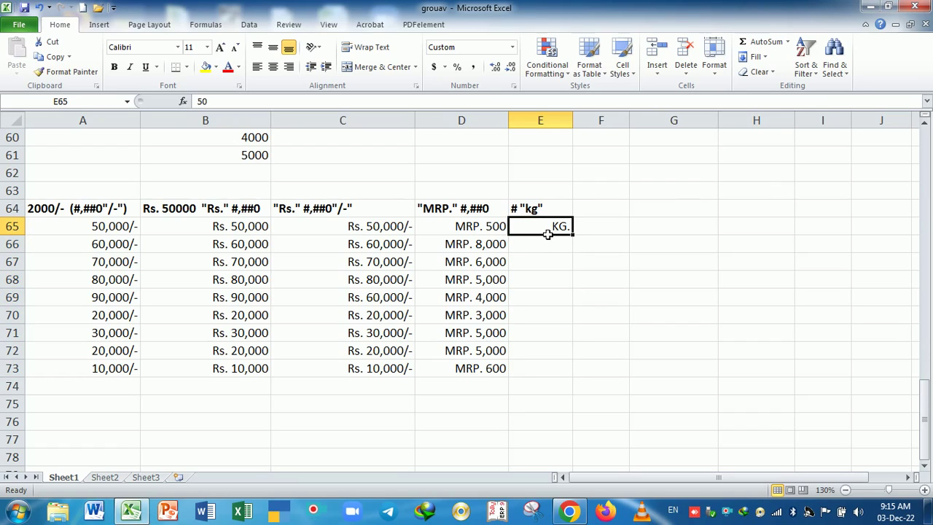
drag(547, 234, 548, 371)
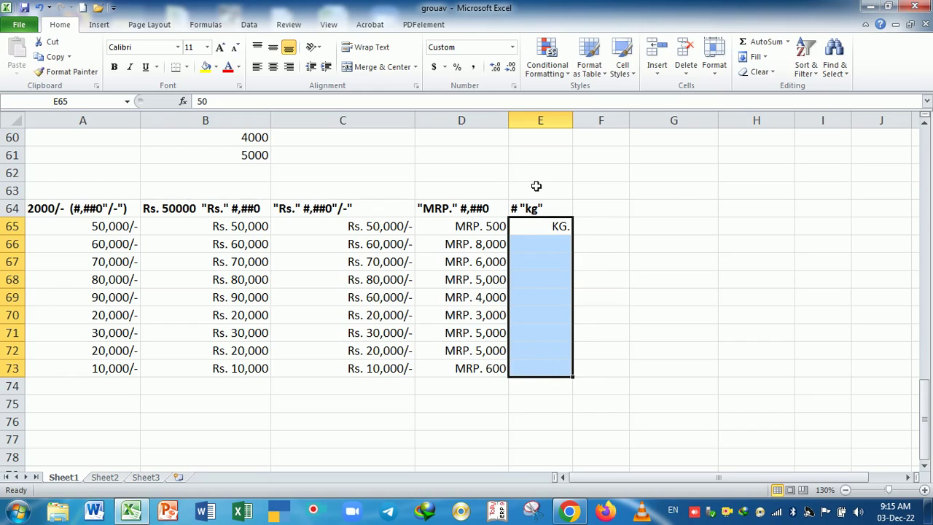
key(F2)
key(Return)
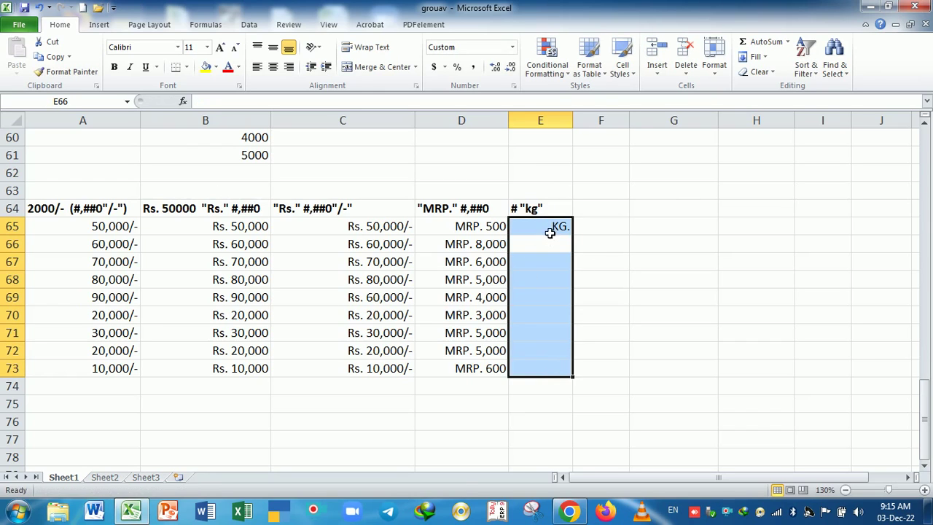
mouse_move(550, 232)
mouse_down()
mouse_move(531, 373)
mouse_move(532, 364)
mouse_up()
key(ctrl+1)
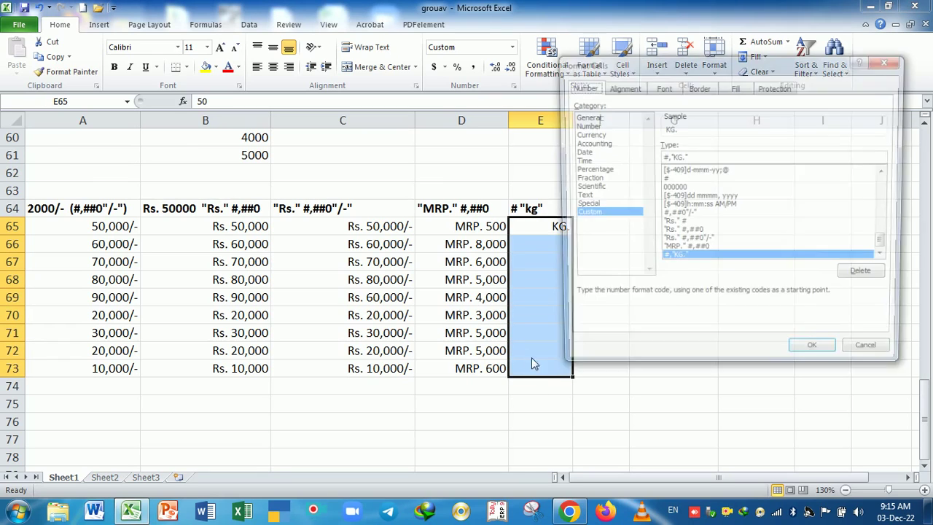
click(685, 156)
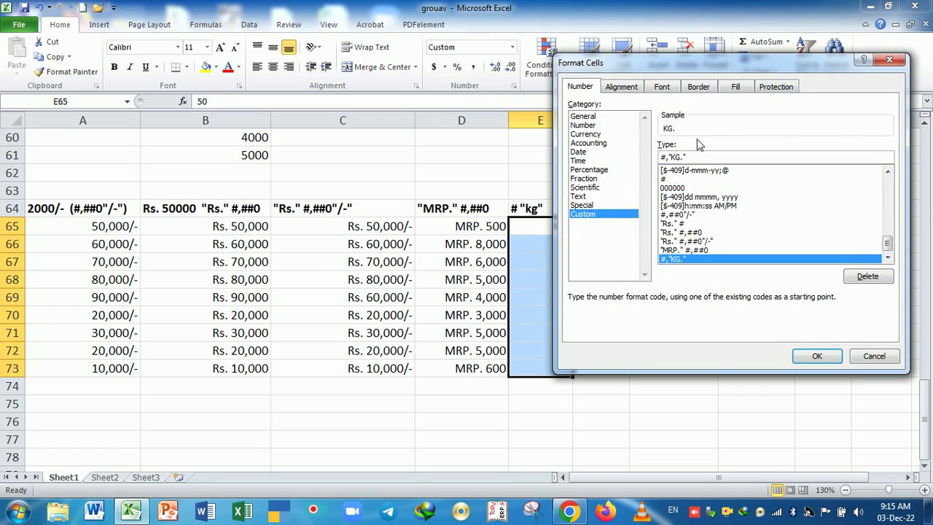
key(BackSpace)
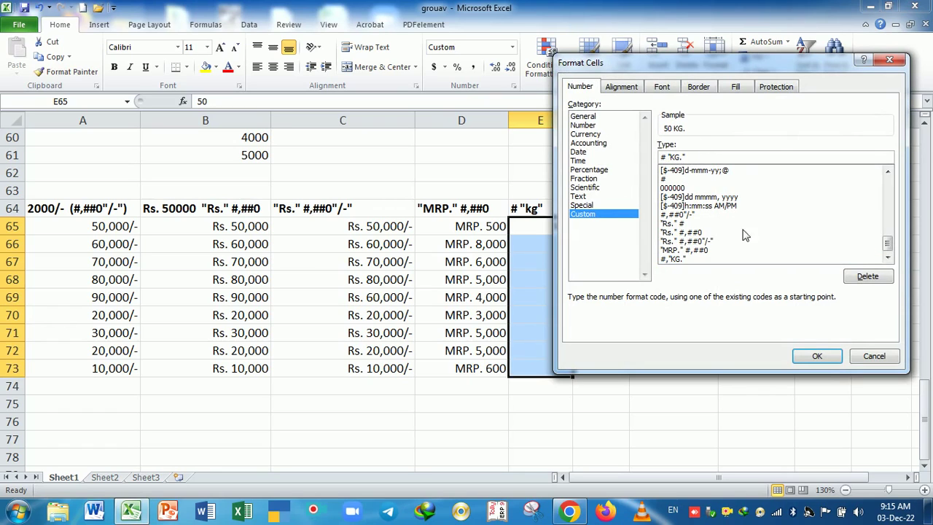
click(817, 357)
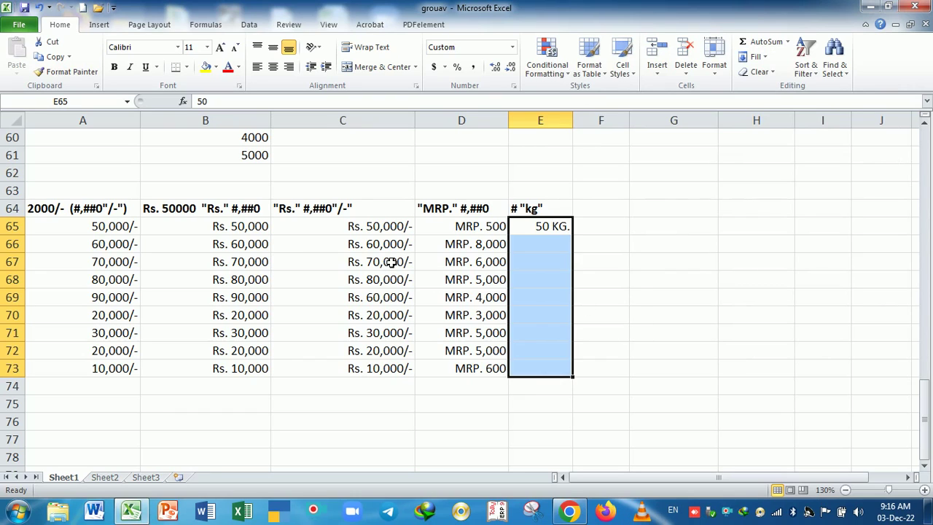
- Enter weights 1000, 2200, 5200 and 300 in E66:E69
click(568, 250)
text(1000)
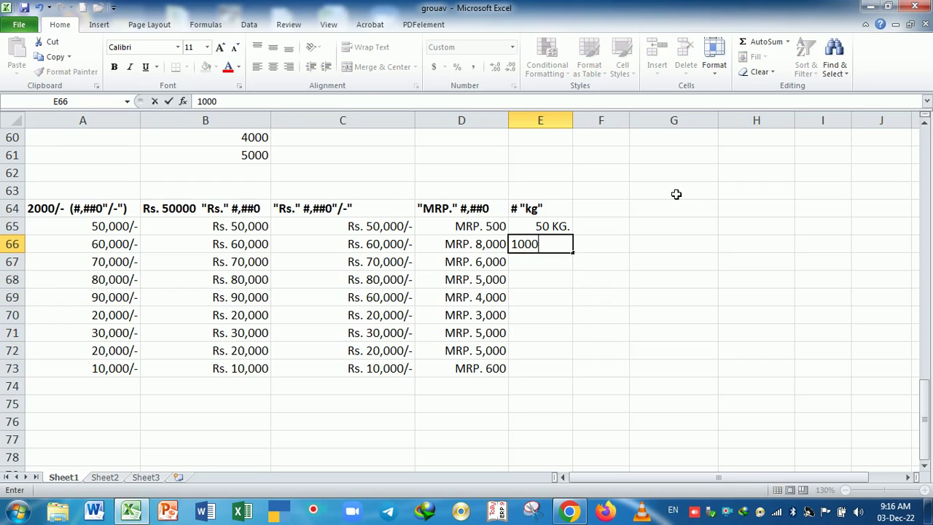
key(Return)
text(2200)
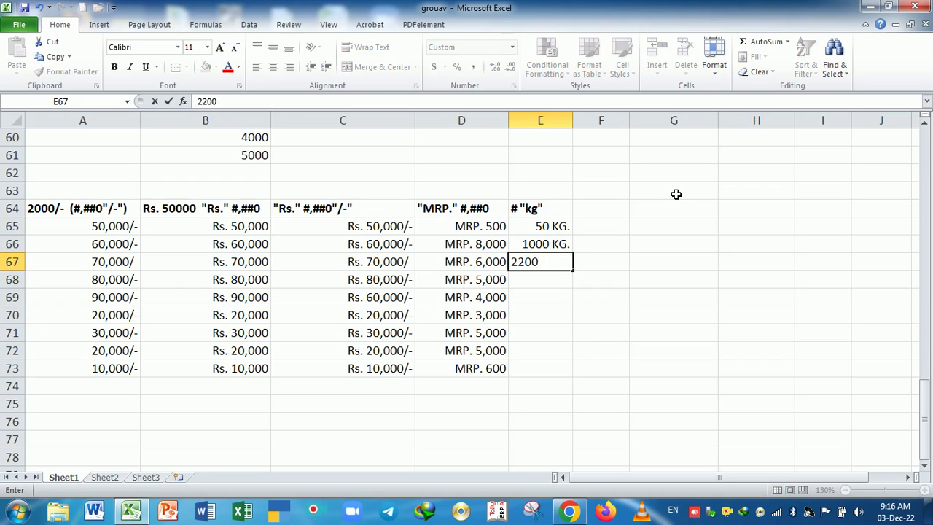
key(Return)
text(5200)
key(Return)
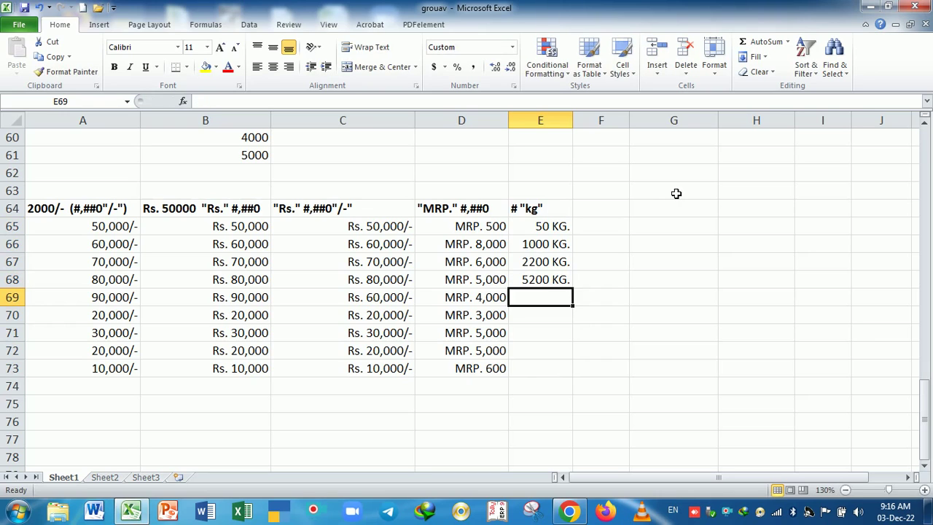
text(300)
key(Return)
- Enter weights 200, 5000, 300 and 200 in E70:E73
text(2)
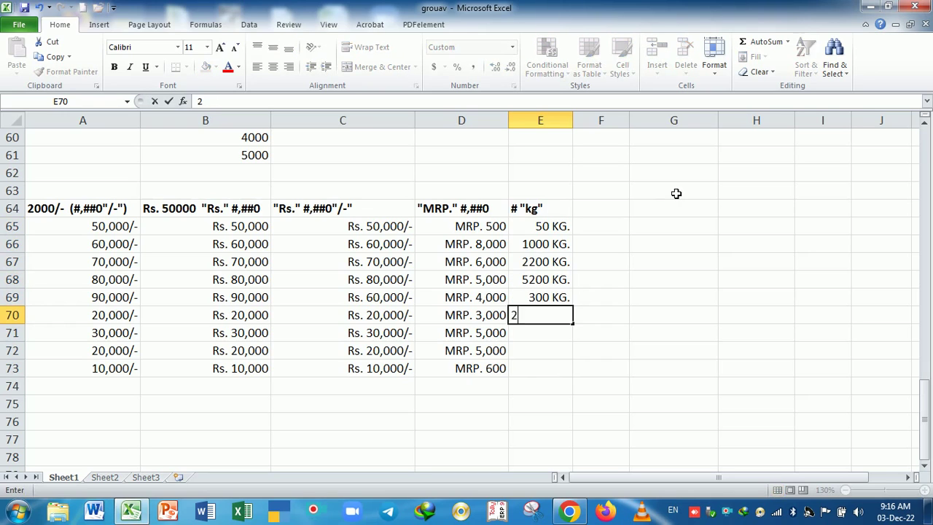
text(00)
key(Return)
text(5000)
key(Return)
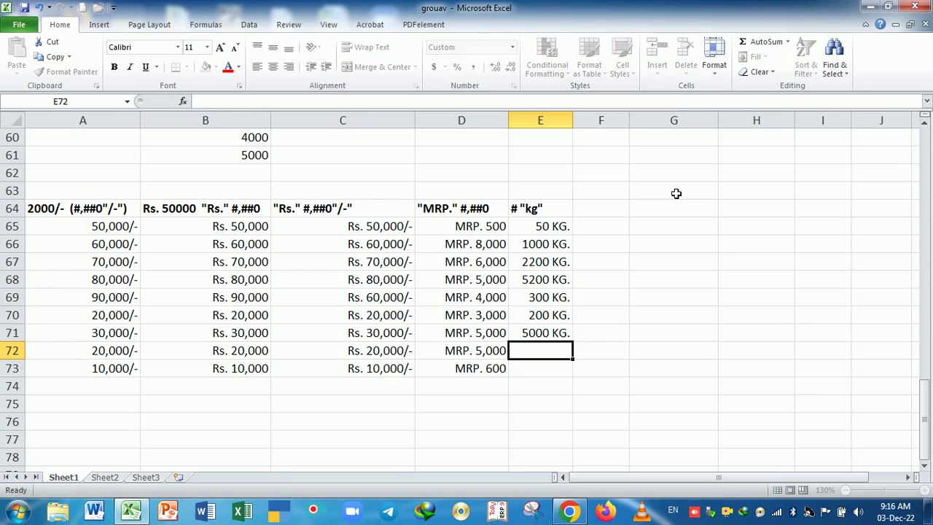
text(300)
key(Return)
text(2)
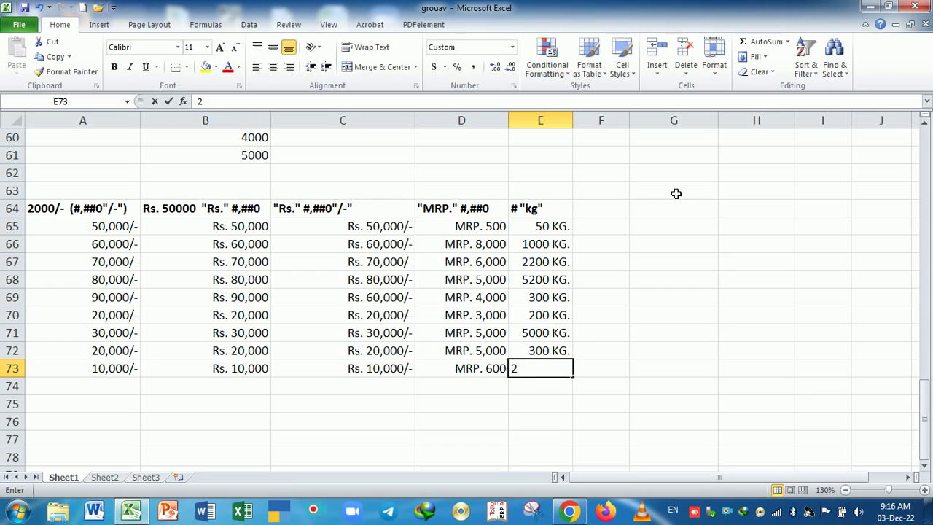
text(00)
key(Return)
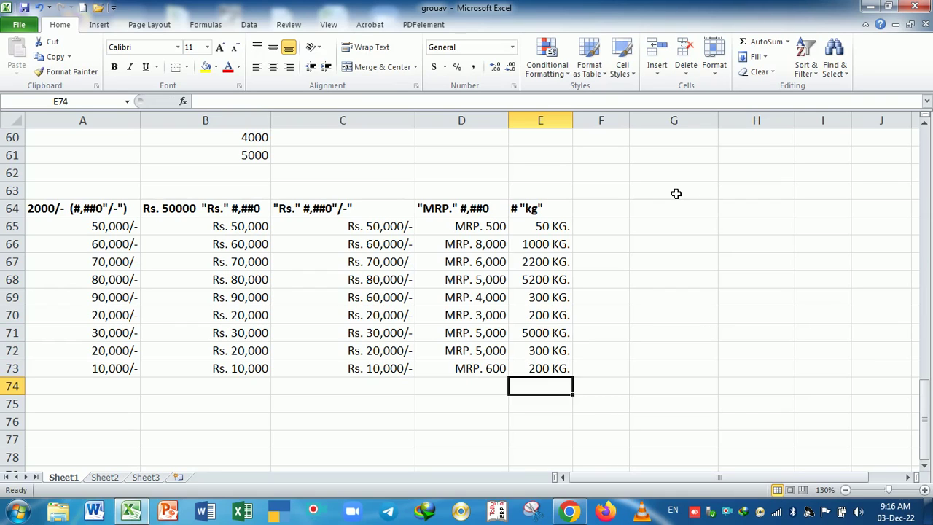
- Enter "Rup." #,##0 in F64, widen column F to fit, and select F65:F73
click(594, 208)
text(?)
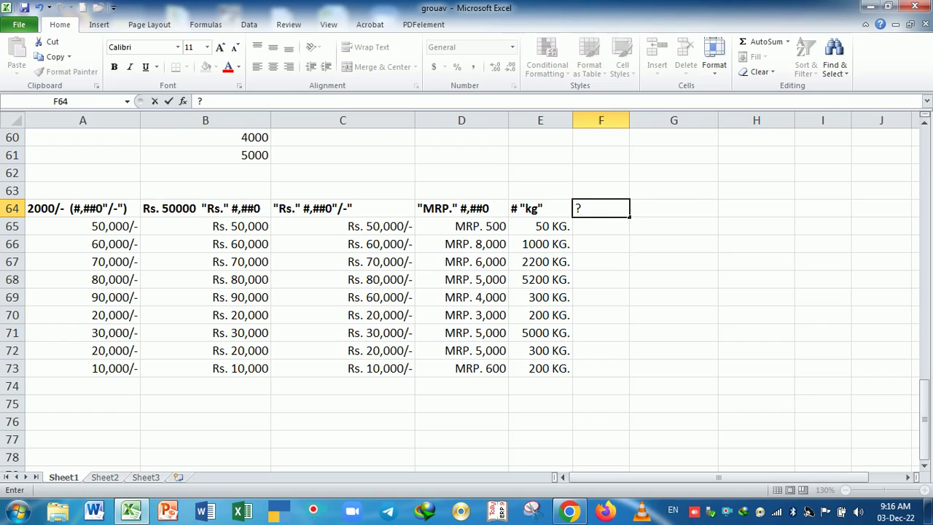
key(BackSpace)
text("r)
key(BackSpace)
text(rs)
key(BackSpace)
key(BackSpace)
text(Rup)
text(." )
text(#,)
text(##0)
key(Return)
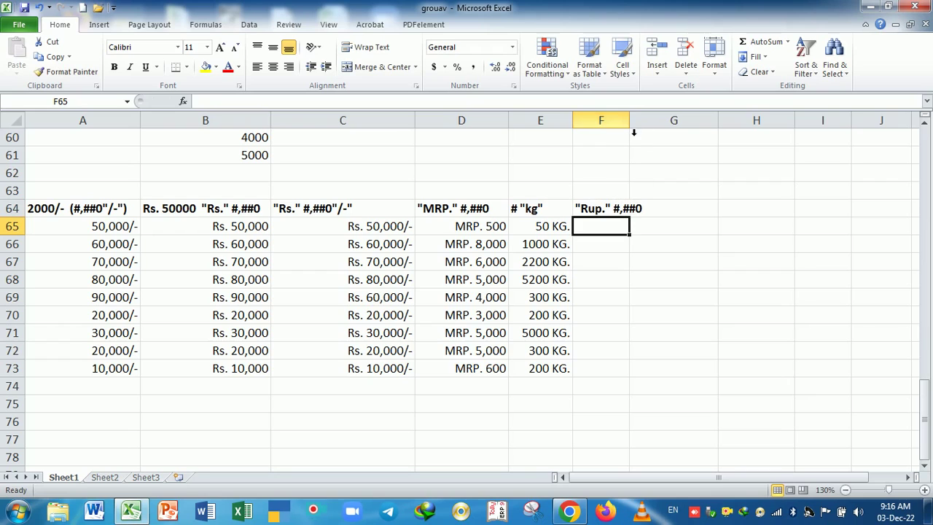
drag(630, 122, 665, 124)
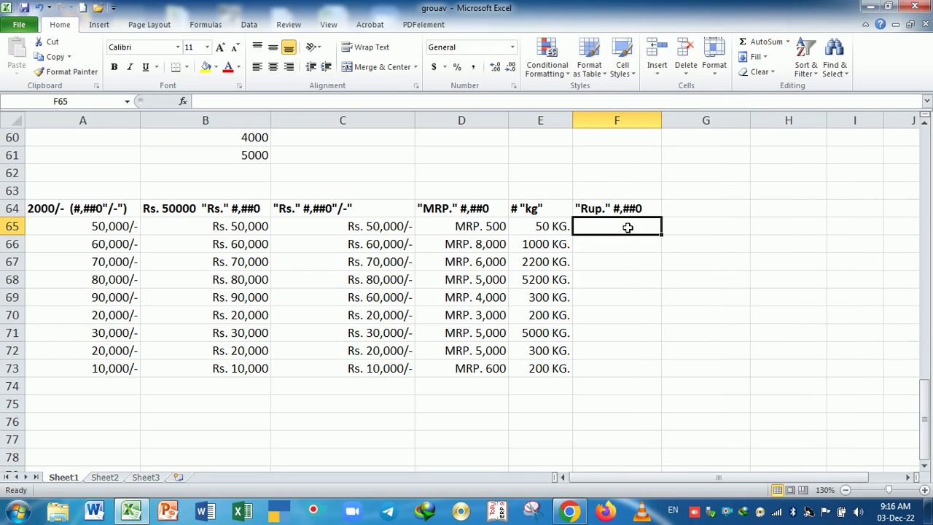
drag(625, 228, 614, 372)
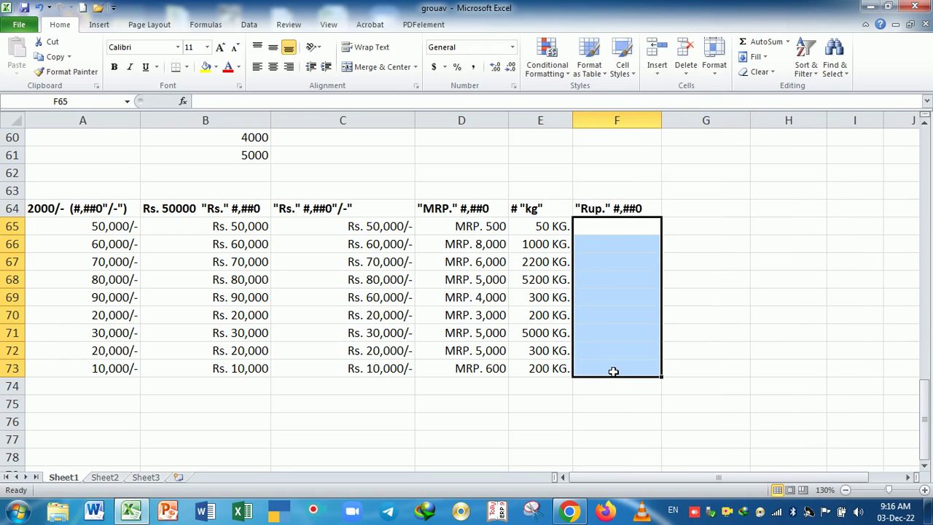
- Apply the custom format "Rup." #,##0 to F65:F73
key(ctrl+1)
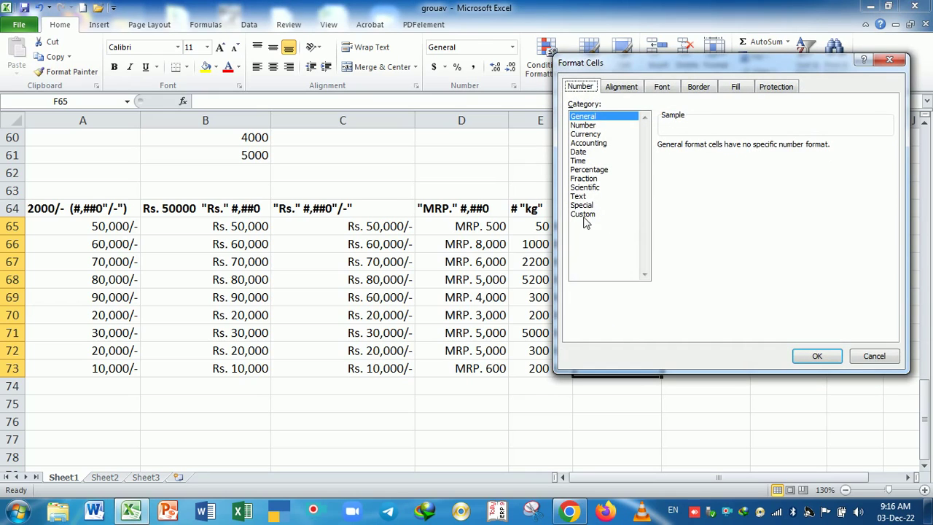
click(587, 215)
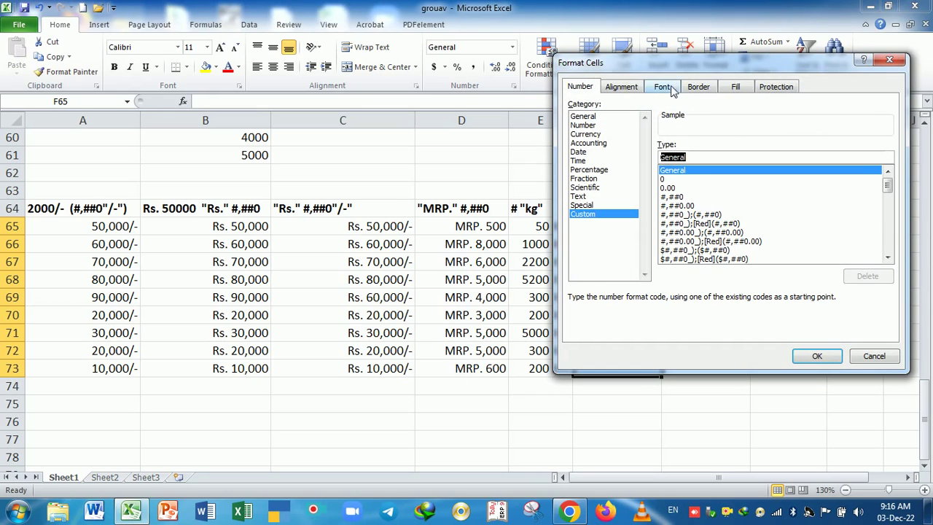
drag(688, 64, 307, 56)
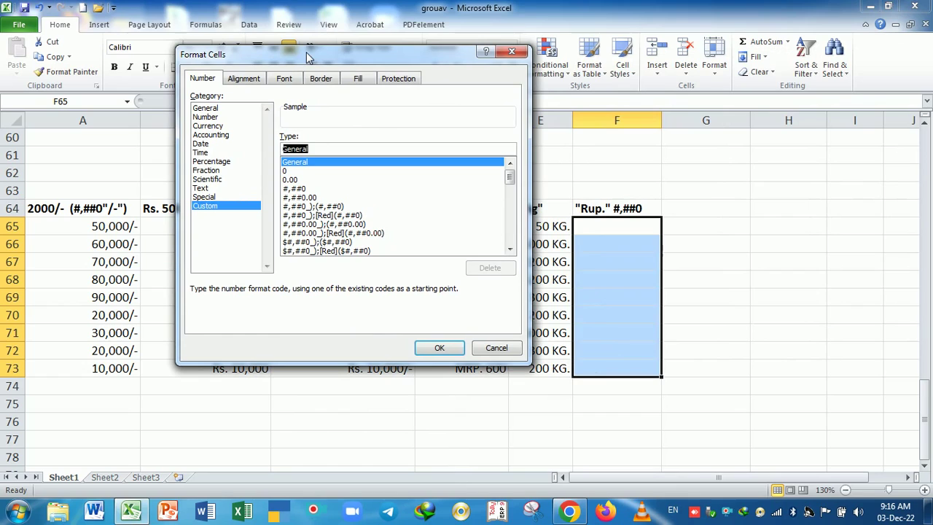
key(BackSpace)
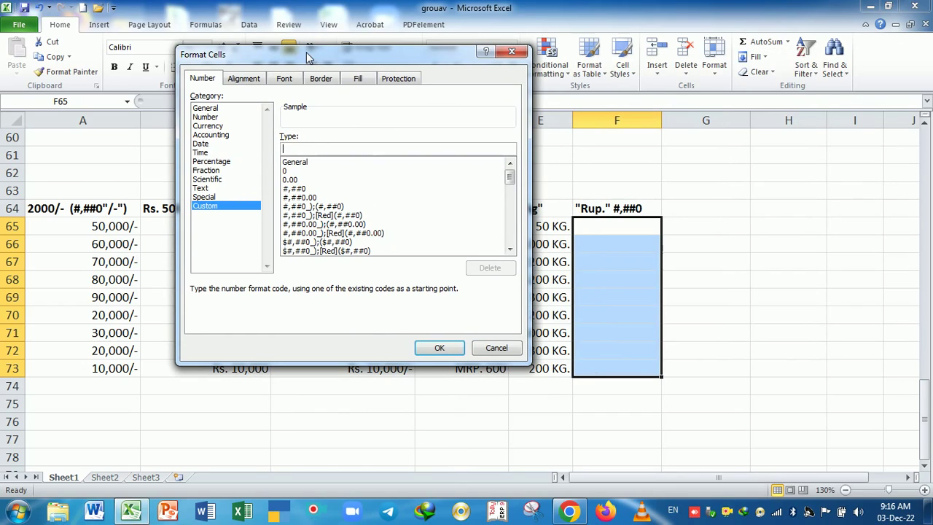
text("R)
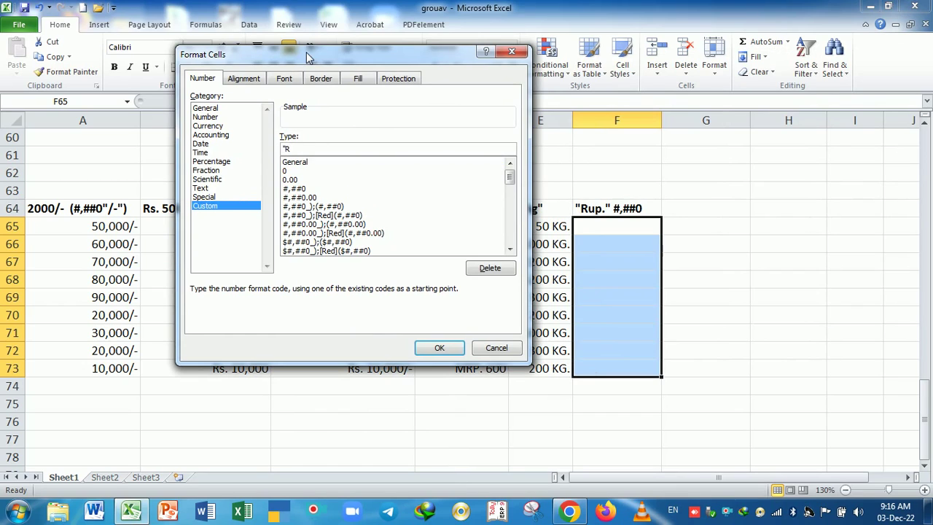
text(usp")
key(BackSpace)
key(BackSpace)
key(BackSpace)
text(p.)
text(")
text( #,##0)
key(Return)
- Enter amounts 5,000, 5,000, 6,000, 500, 6,000, 4,000, 500 and 500 in F65:F72
text(5,00)
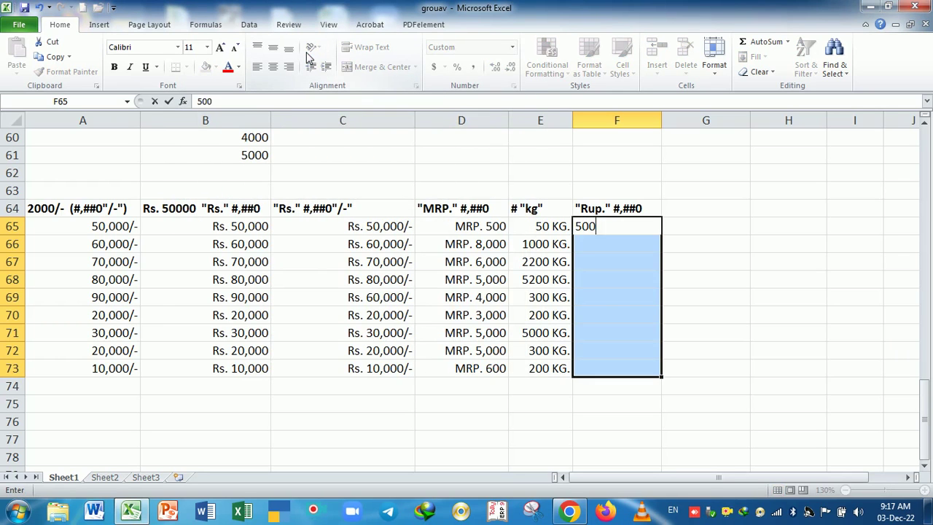
text(0)
key(Return)
text(5,000)
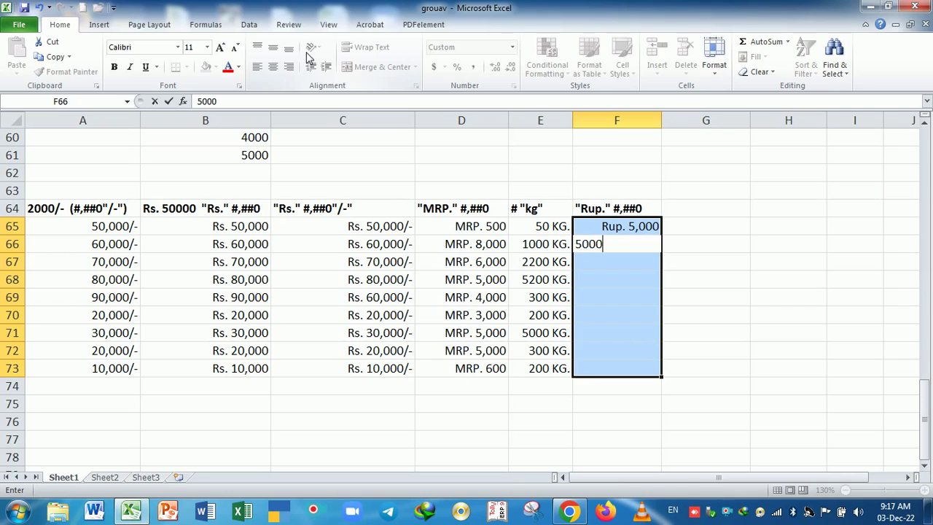
key(Return)
text(6,000)
key(Return)
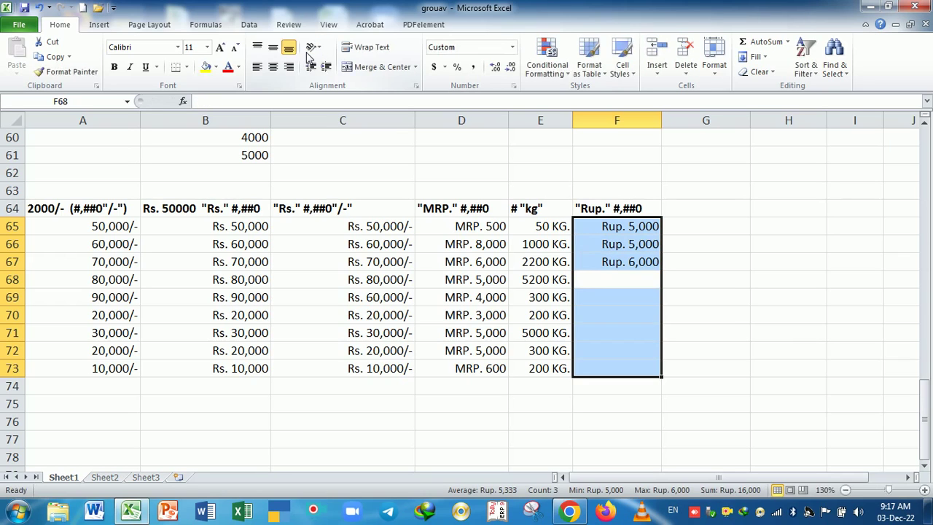
text(500)
key(Return)
text(6,00)
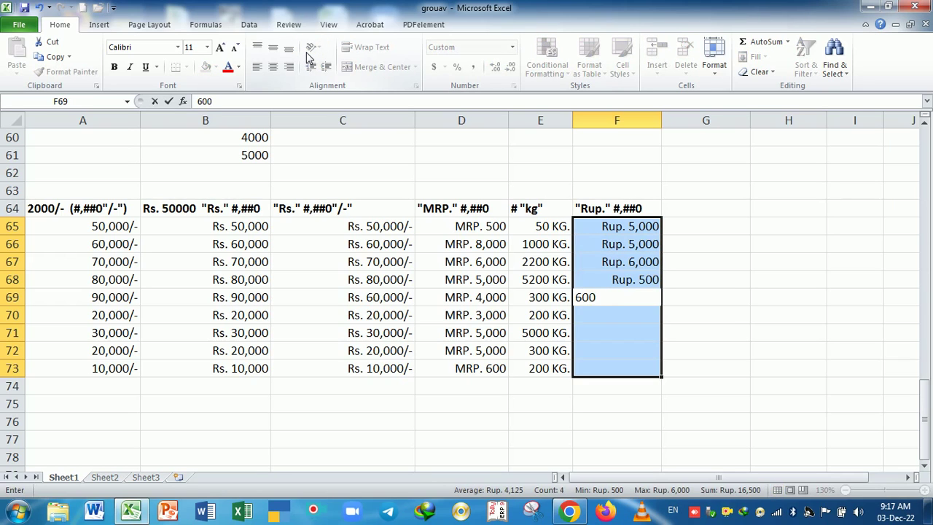
text(0)
key(Return)
text(4,00)
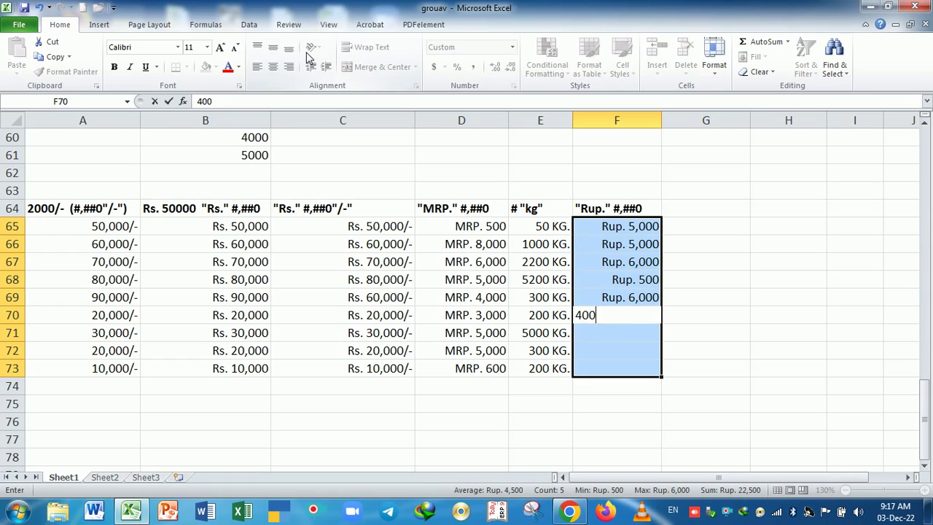
text(0)
key(Return)
text(500)
key(Return)
text(5)
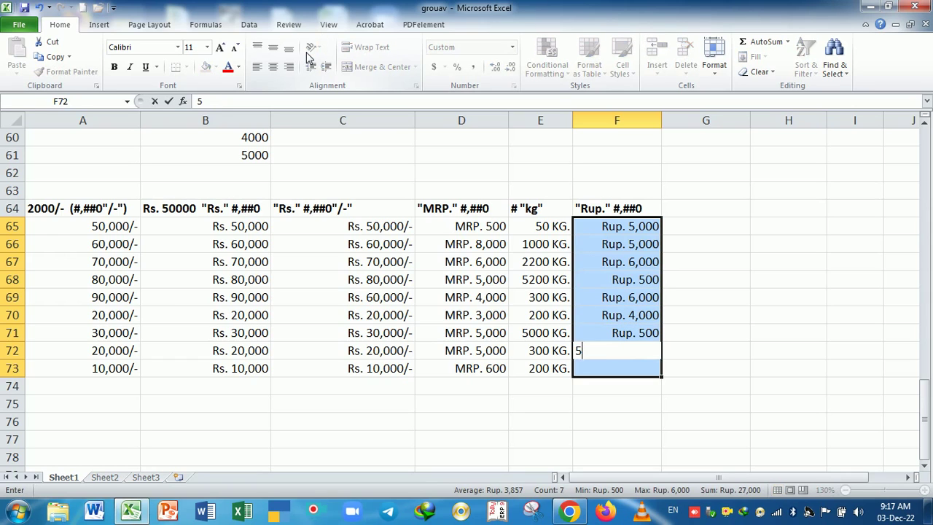
text(00)
key(Return)
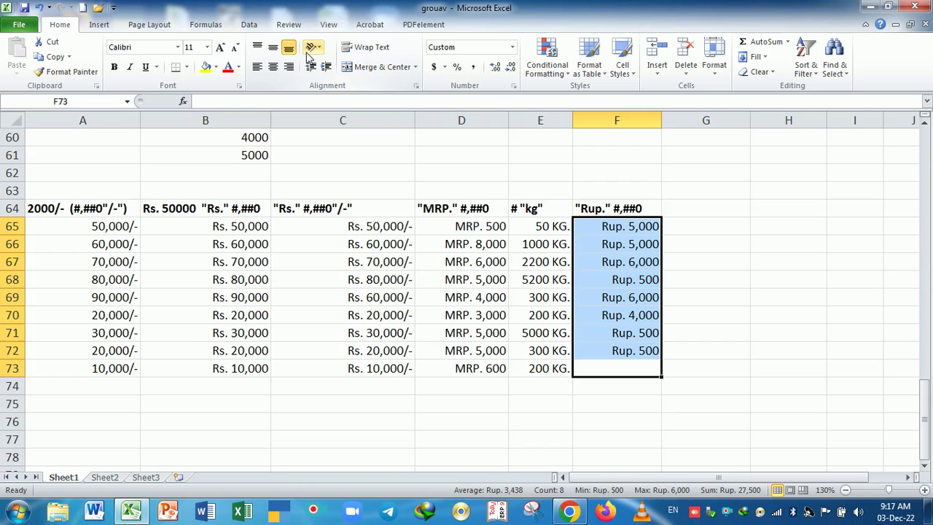
- Recommit F69 as Rup. 6,000, enter 500 in F73, and select the table A64:F73
click(612, 299)
key(F2)
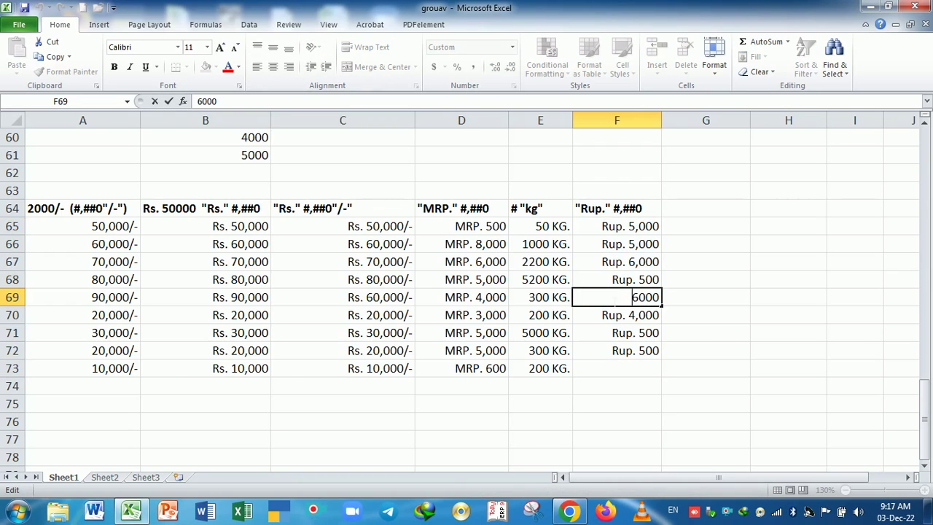
key(Return)
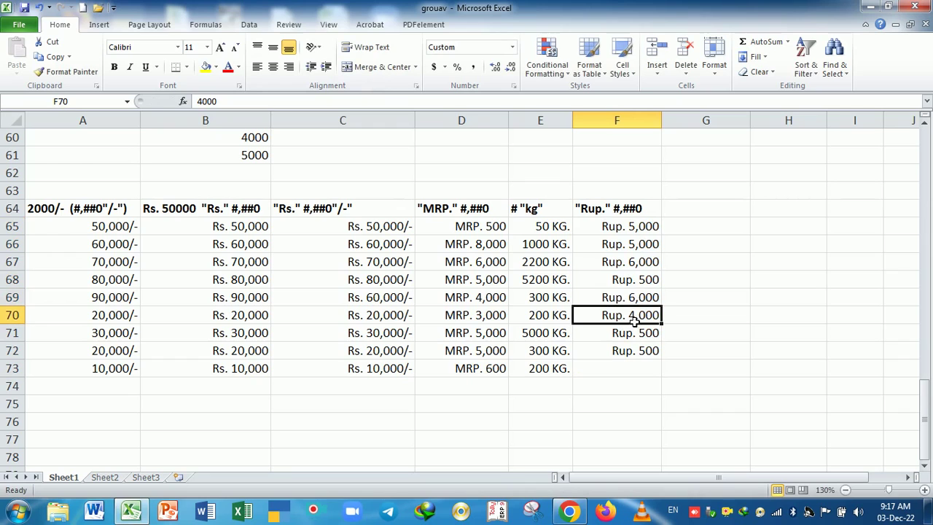
drag(629, 225, 632, 350)
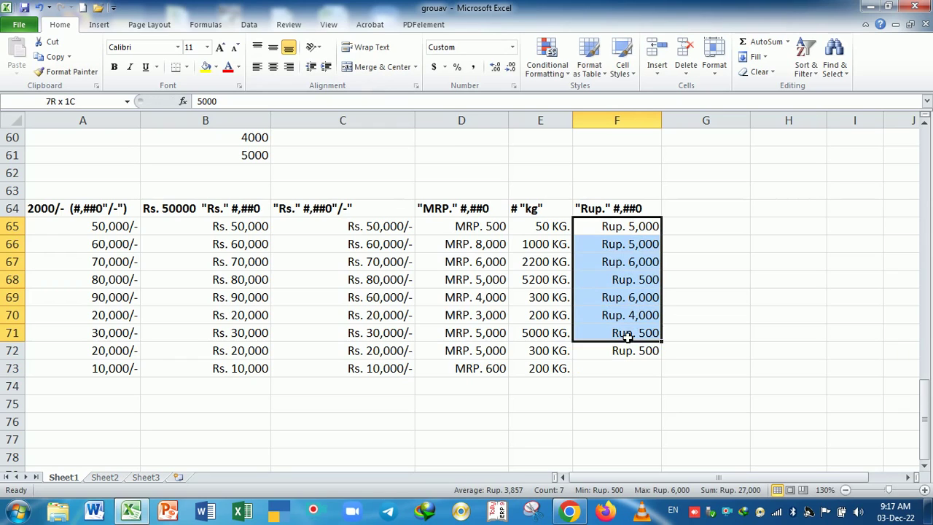
click(635, 365)
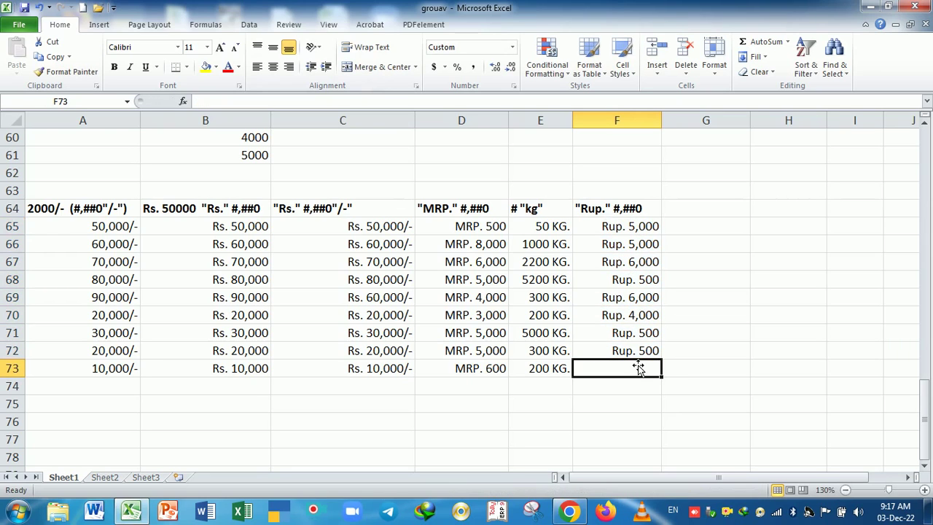
text(500)
key(Return)
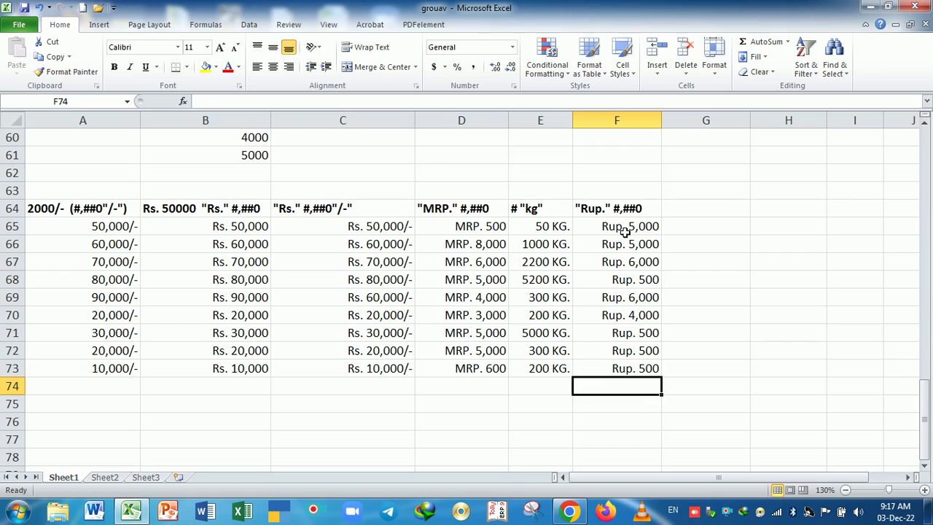
click(625, 232)
click(625, 267)
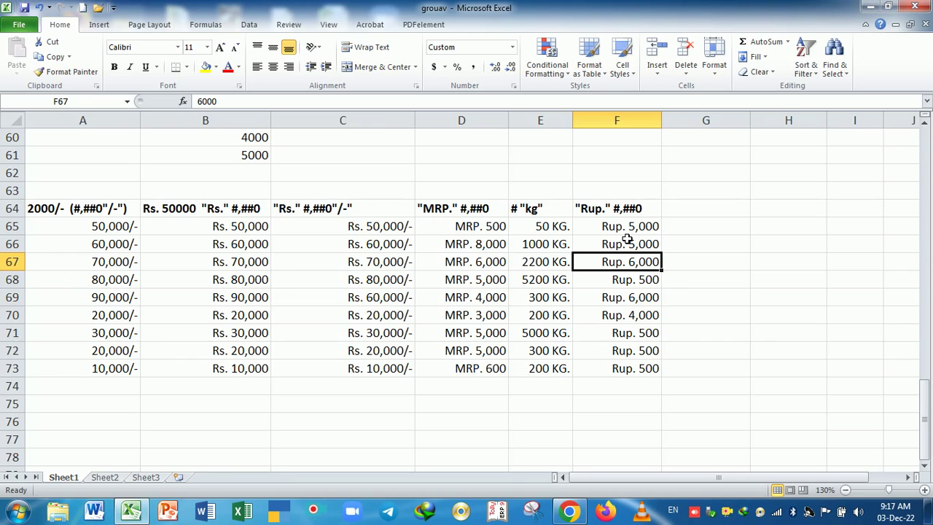
drag(125, 214, 657, 372)
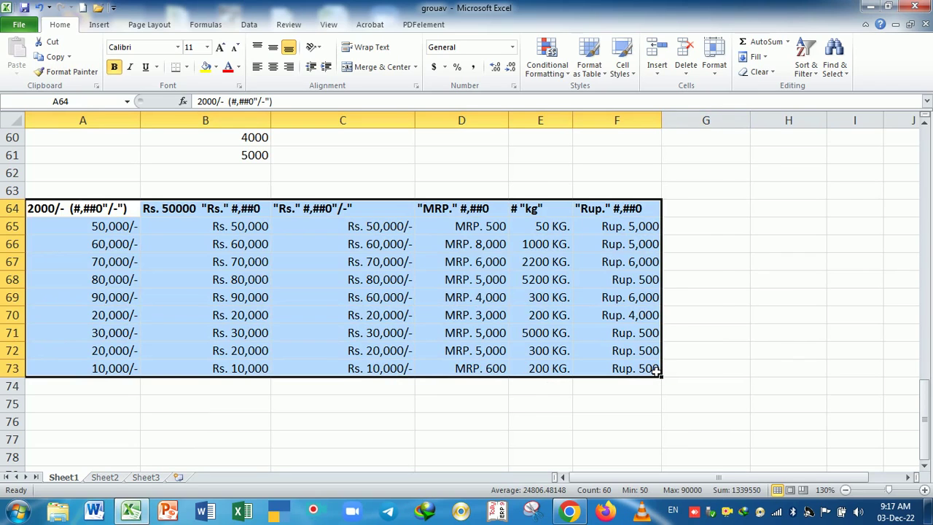
- Preview with Print Selection, zoom to page, then exit back to Sheet1
key(ctrl+p)
click(218, 217)
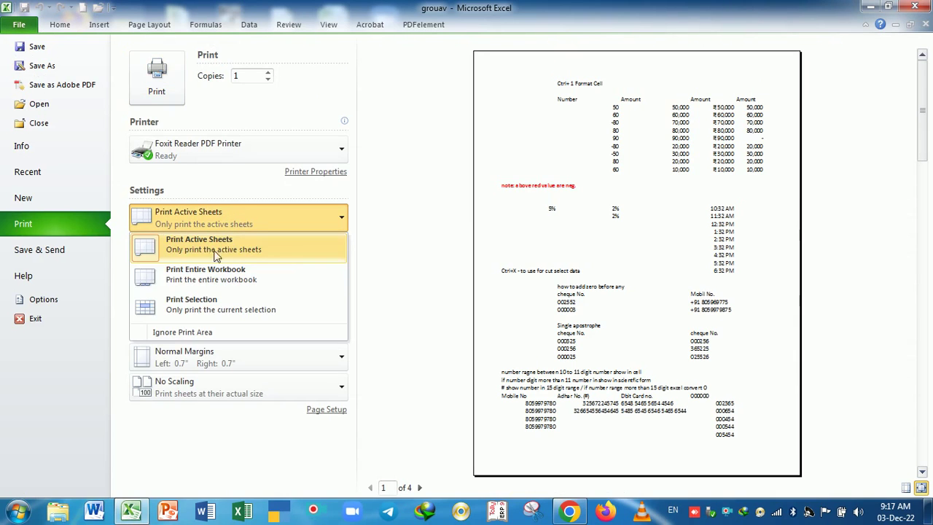
click(204, 305)
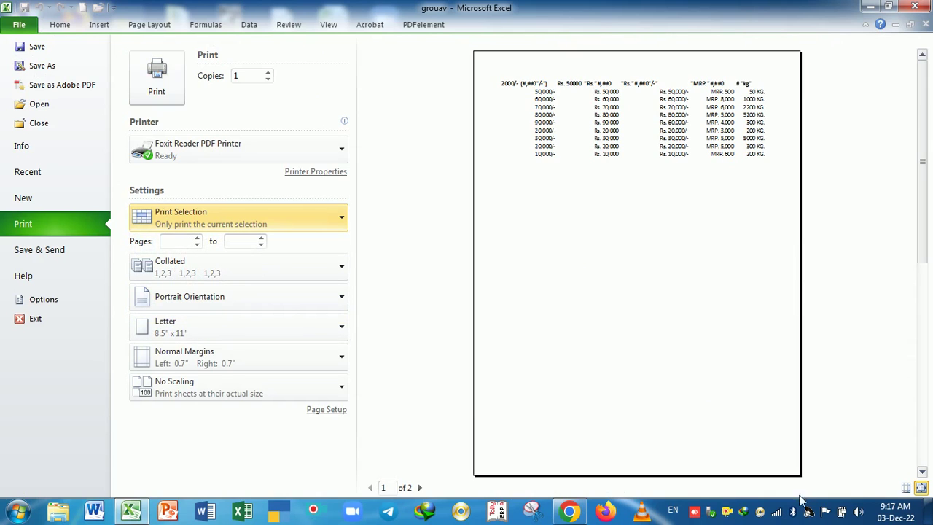
click(921, 487)
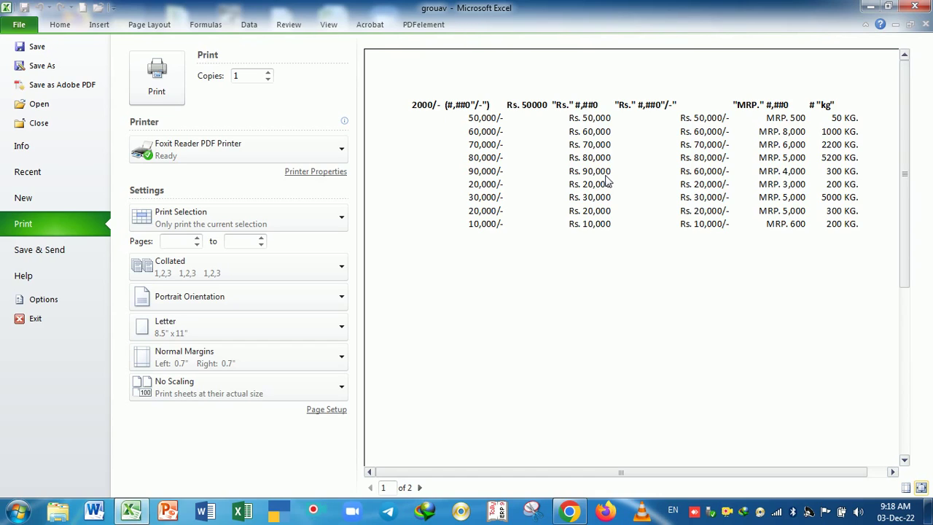
key(Escape)
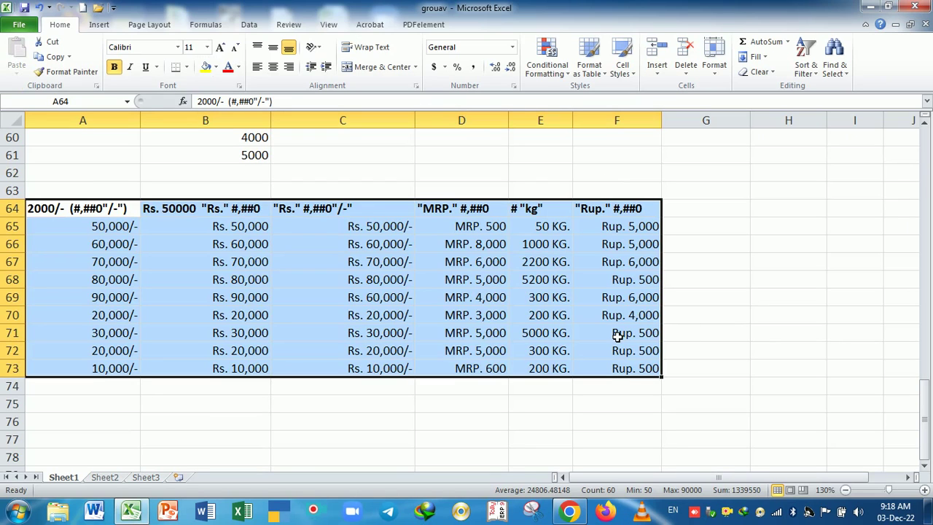
scroll(617, 336, up, 6)
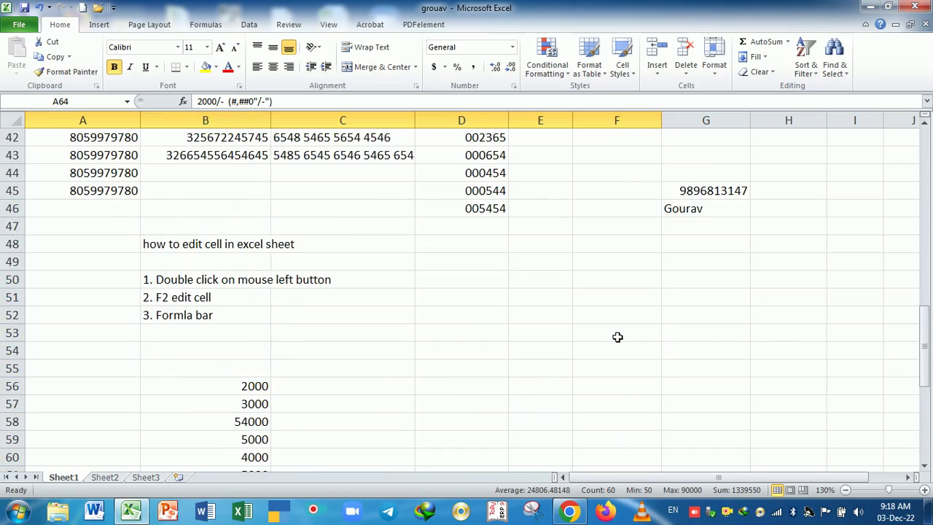
scroll(617, 336, up, 2)
scroll(616, 336, up, 8)
scroll(617, 336, up, 4)
scroll(616, 336, down, 7)
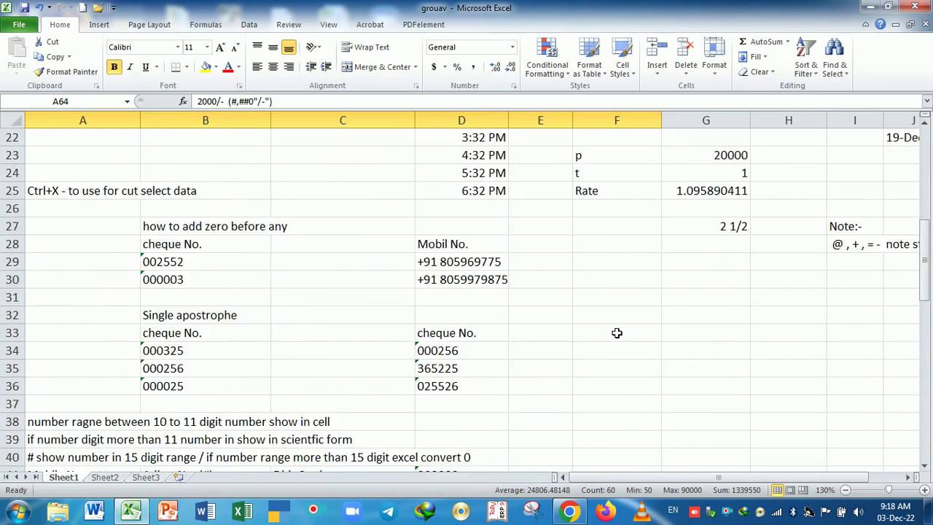
scroll(617, 335, down, 9)
scroll(616, 335, down, 7)
scroll(617, 336, up, 3)
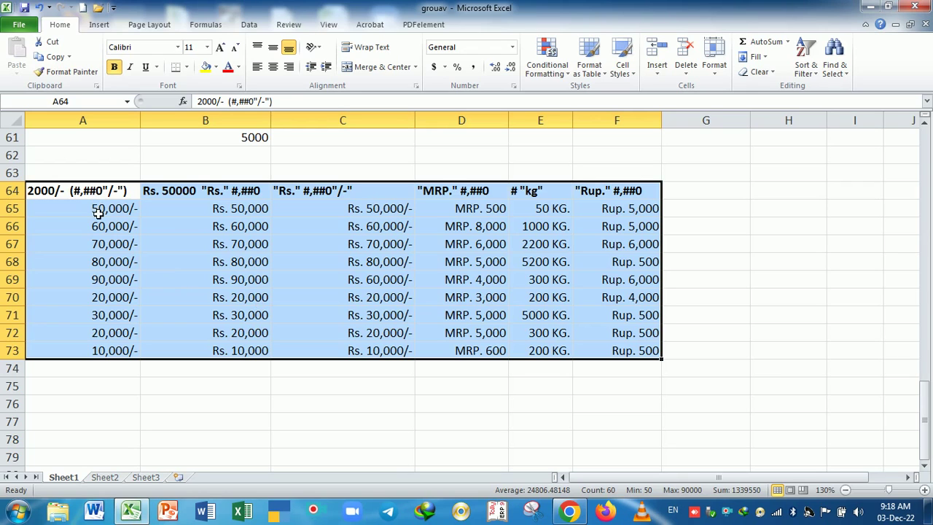
mouse_move(98, 211)
mouse_down()
mouse_move(651, 329)
mouse_move(651, 351)
mouse_up()
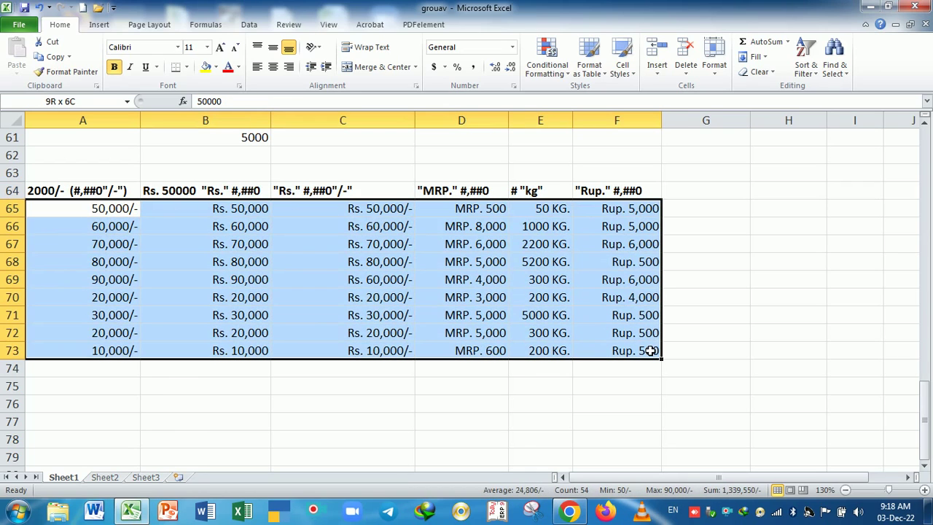
click(107, 191)
drag(107, 191, 625, 191)
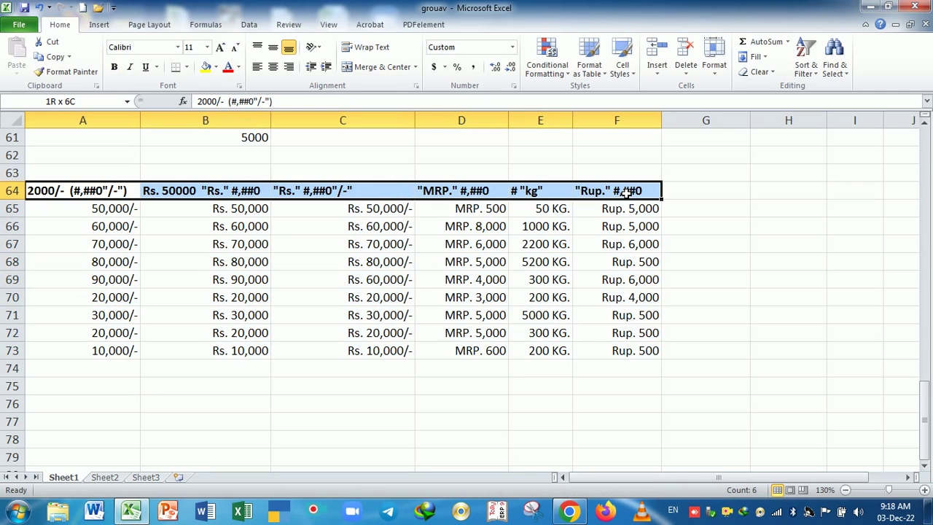
click(461, 280)
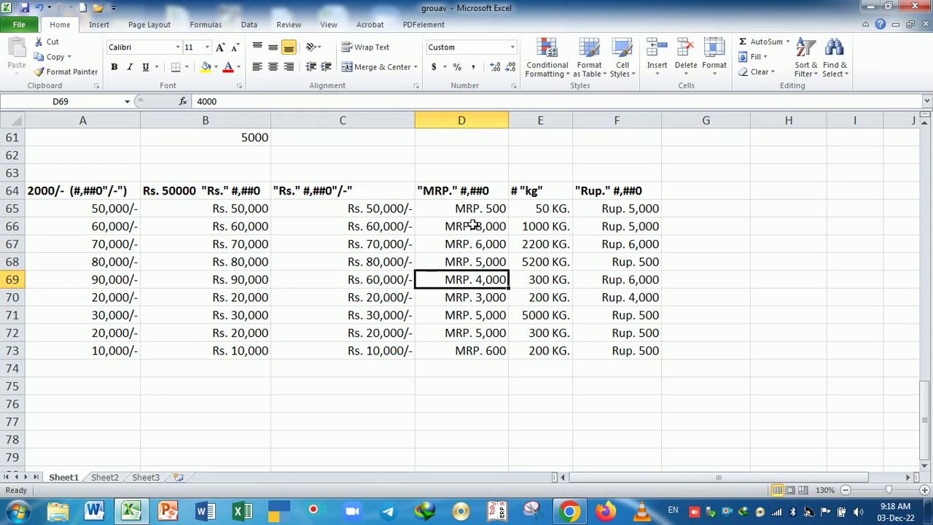
drag(110, 191, 609, 191)
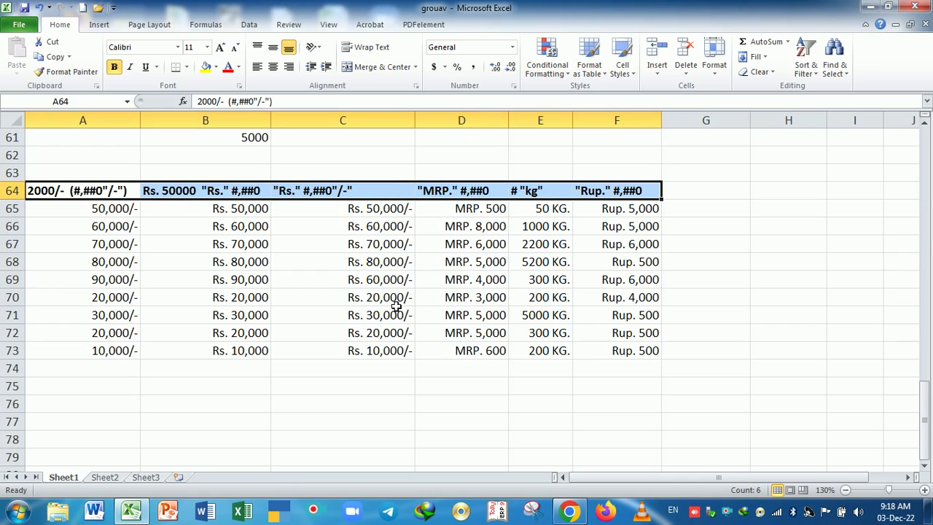
click(376, 280)
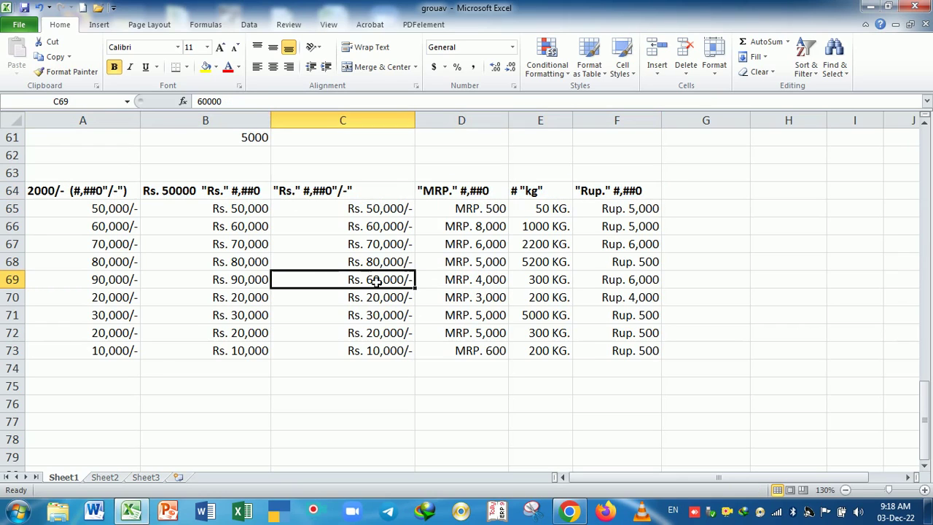
click(326, 191)
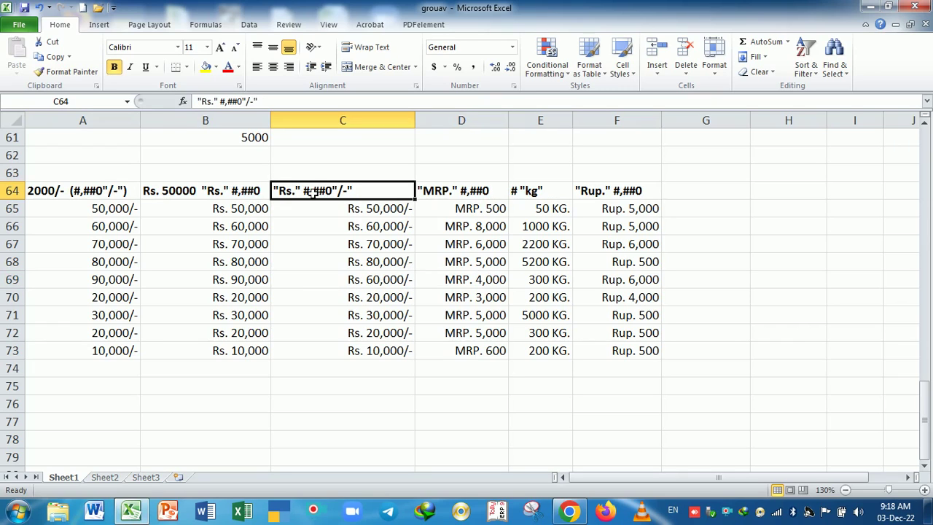
click(220, 197)
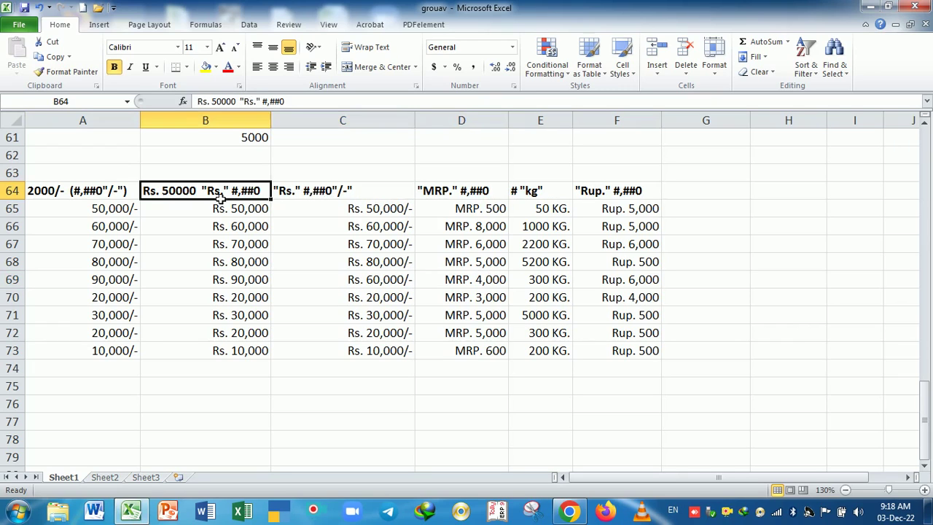
click(132, 191)
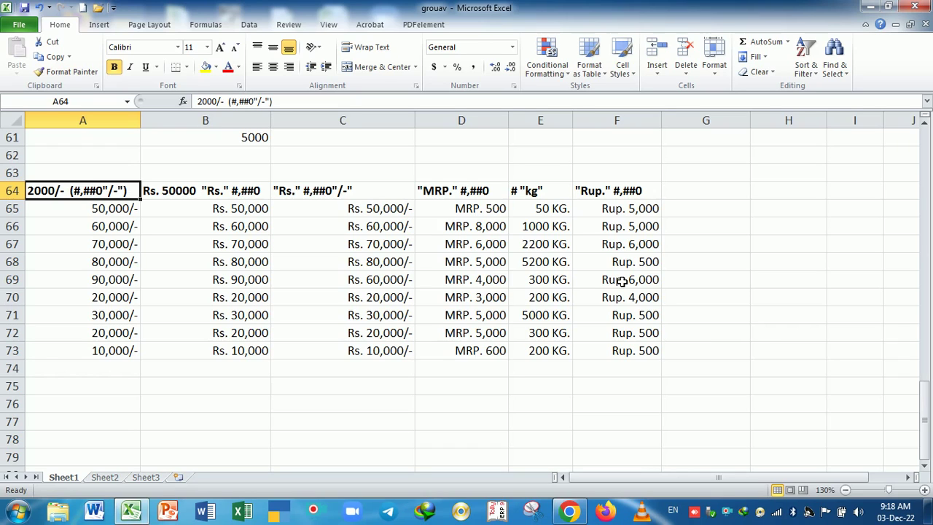
click(621, 281)
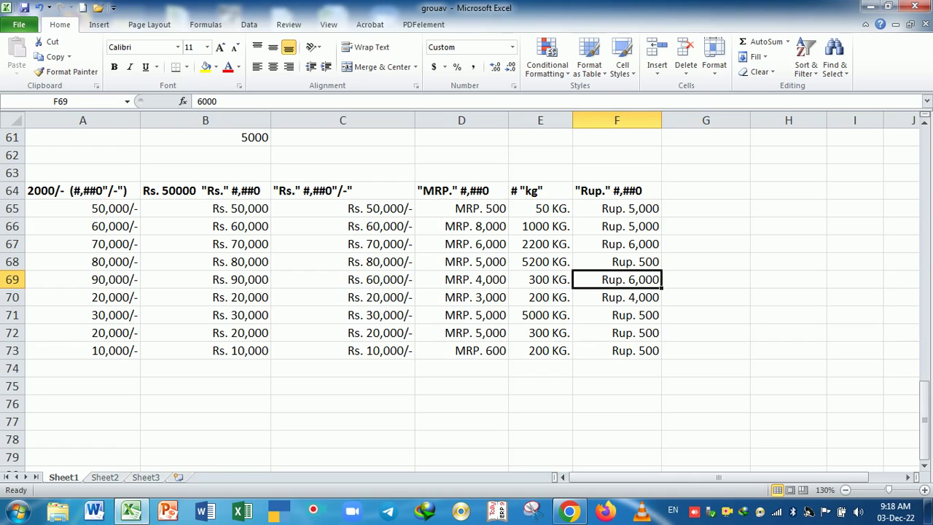
- AutoSum columns A to F into row 74, giving totals from 430,000/- to 28,000/-
drag(91, 368, 648, 373)
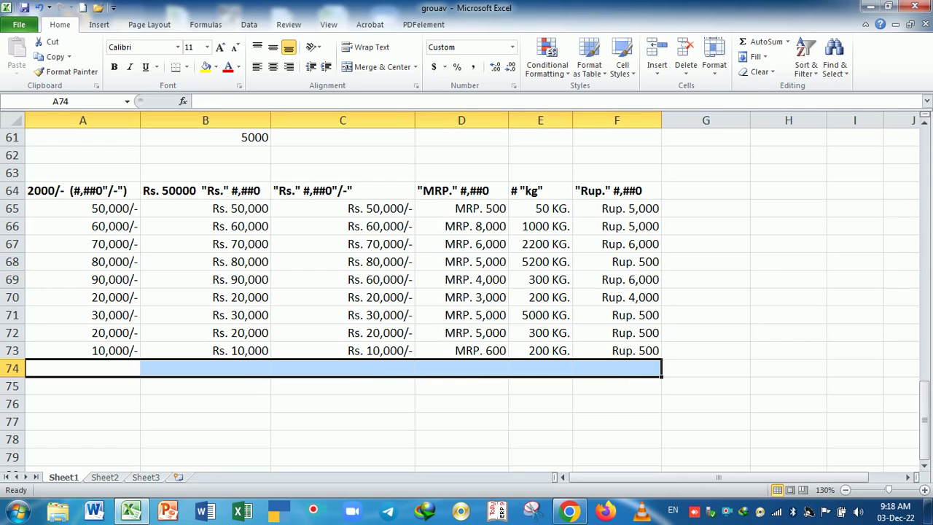
click(763, 42)
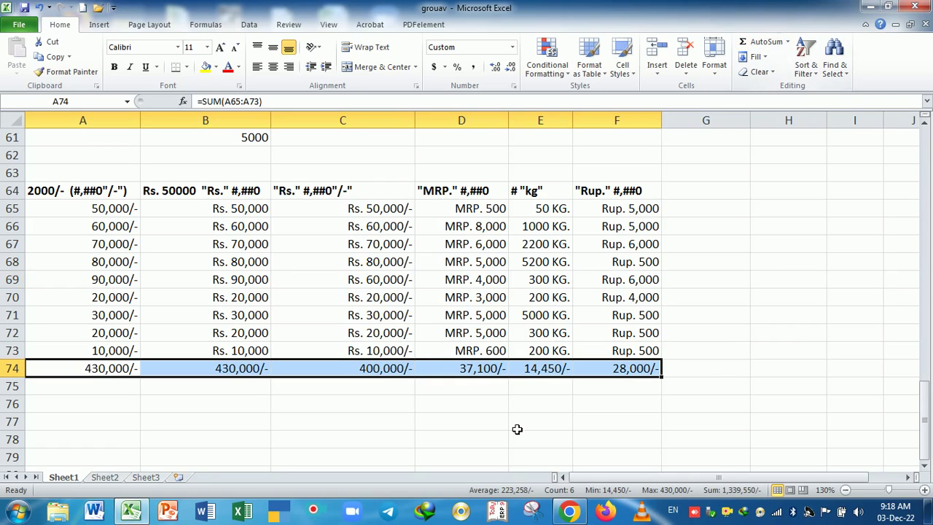
key(Return)
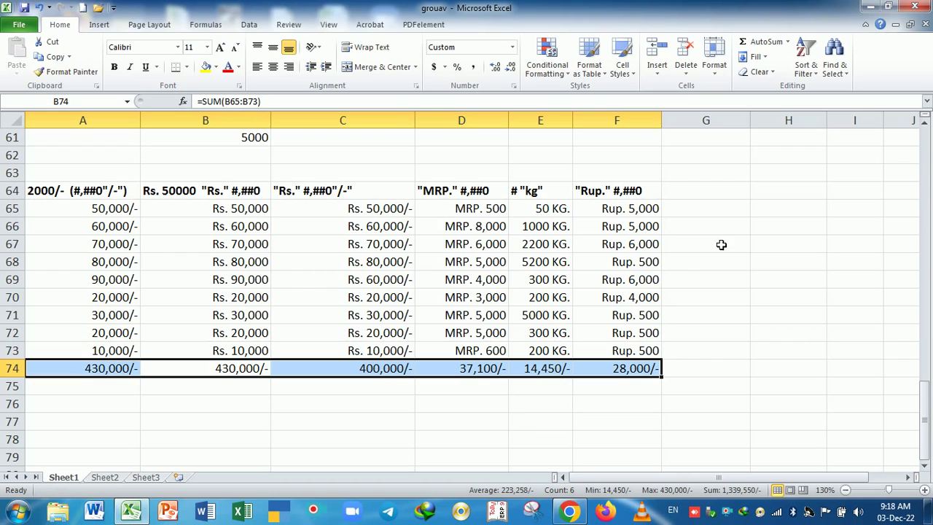
- Enter 2000/- test values in G65 and G66 and sum them in G67
click(728, 216)
text(2)
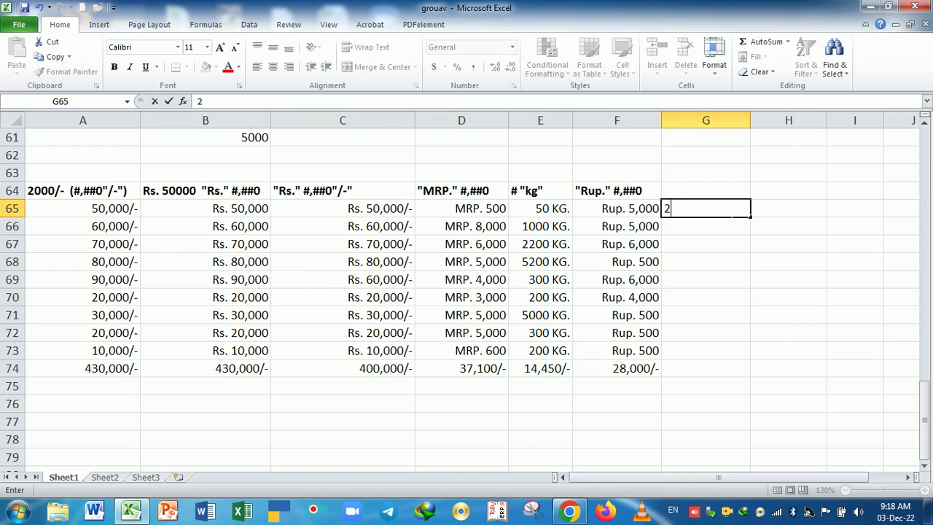
text(000/-)
key(Return)
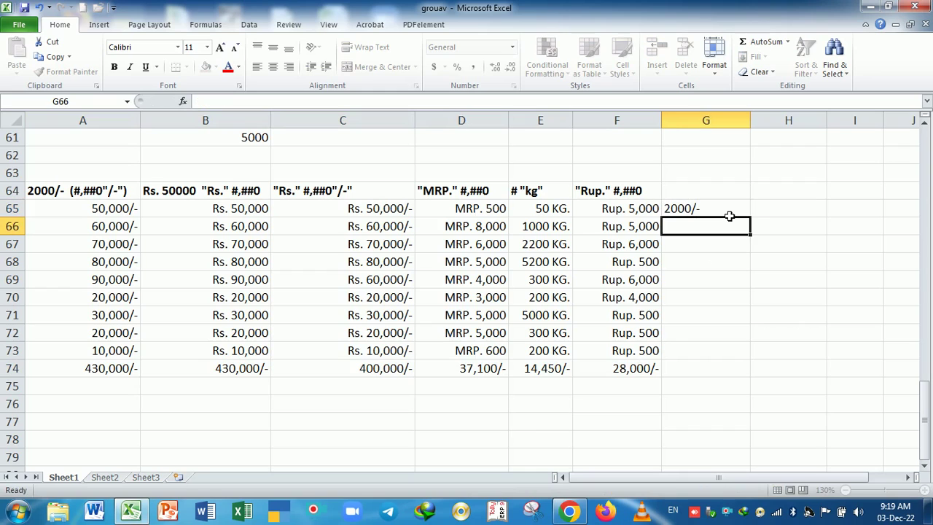
text(2000)
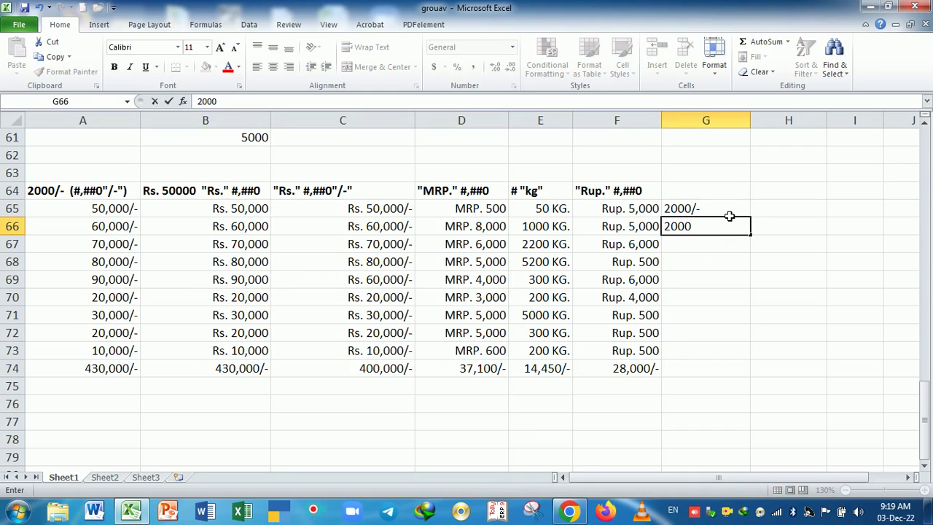
text(/-)
key(Return)
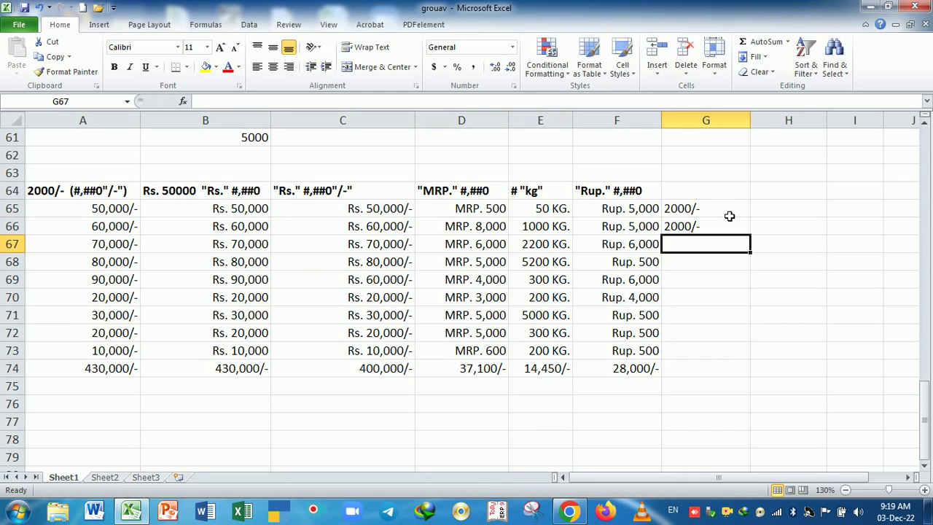
drag(705, 211, 705, 230)
click(700, 247)
click(762, 42)
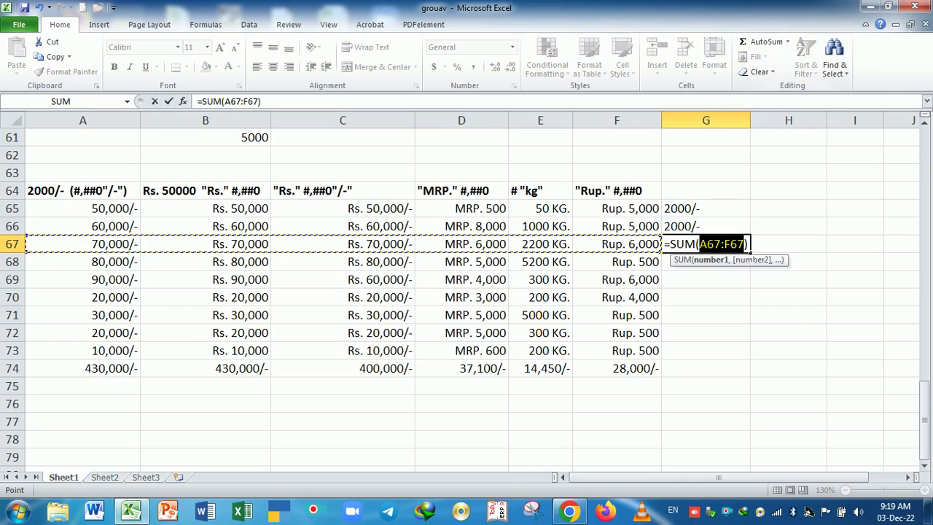
key(Return)
click(727, 251)
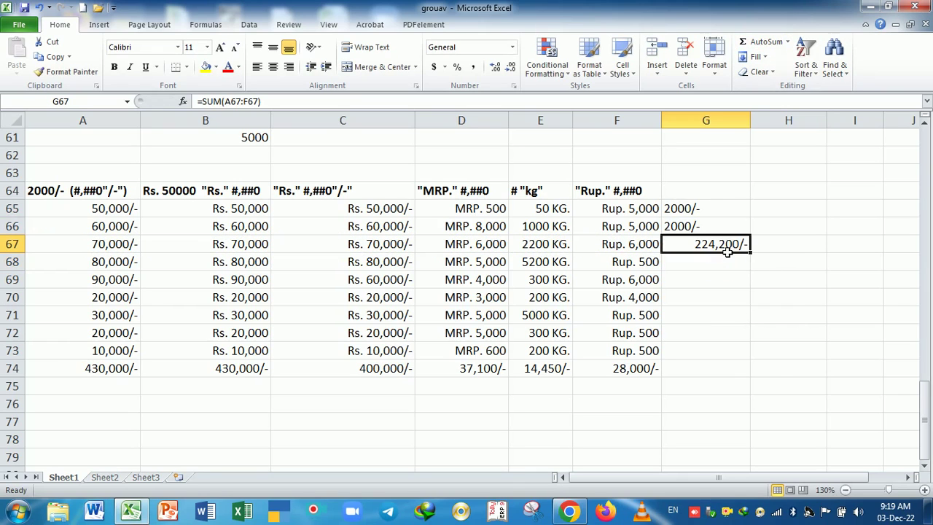
- Delete the G67 test total and the 2000/- test values from column G
key(Delete)
drag(722, 296, 722, 281)
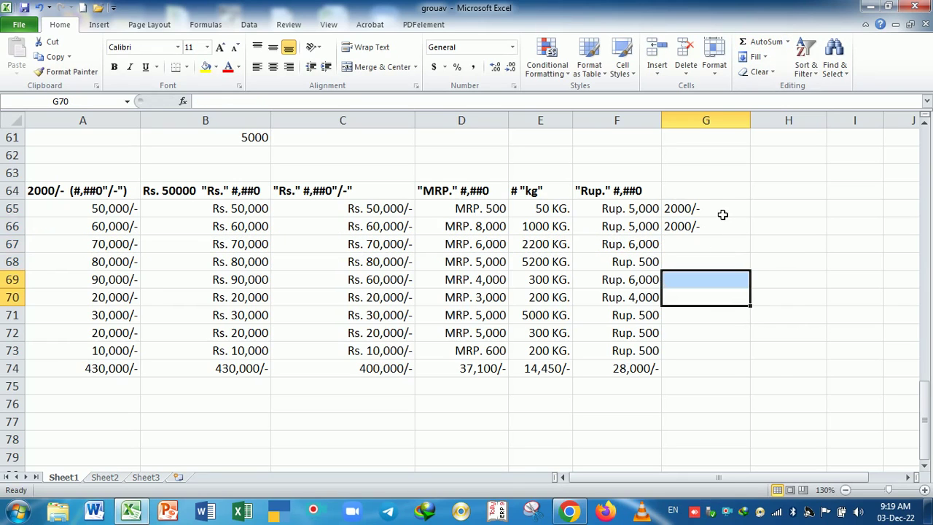
drag(722, 212, 725, 369)
key(Delete)
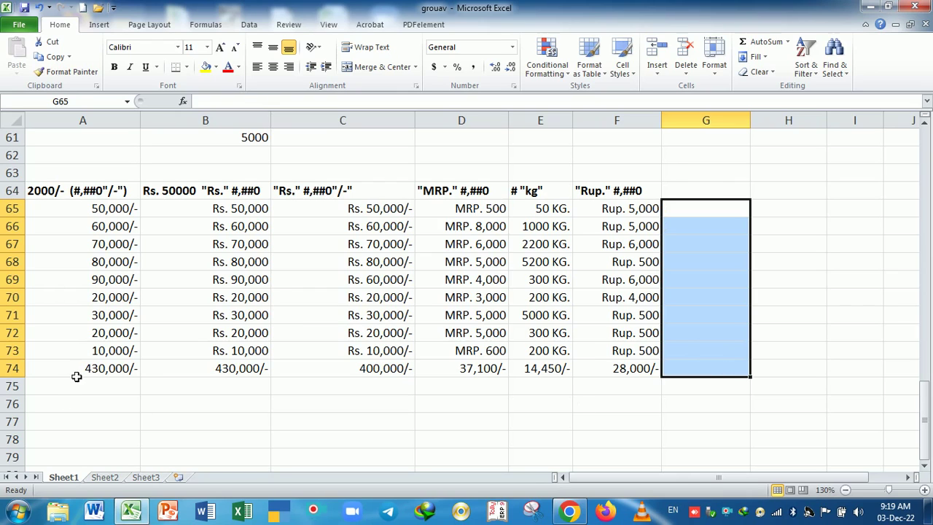
drag(76, 370, 635, 371)
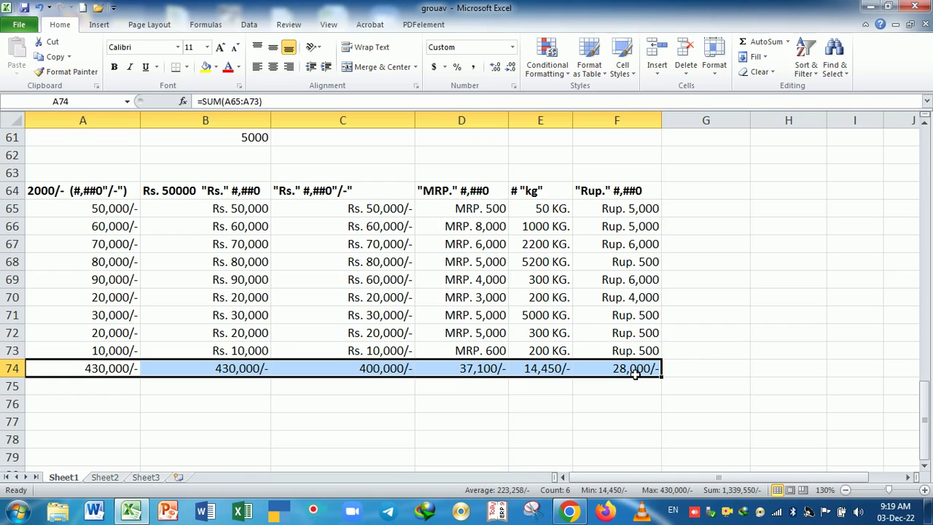
drag(466, 211, 470, 354)
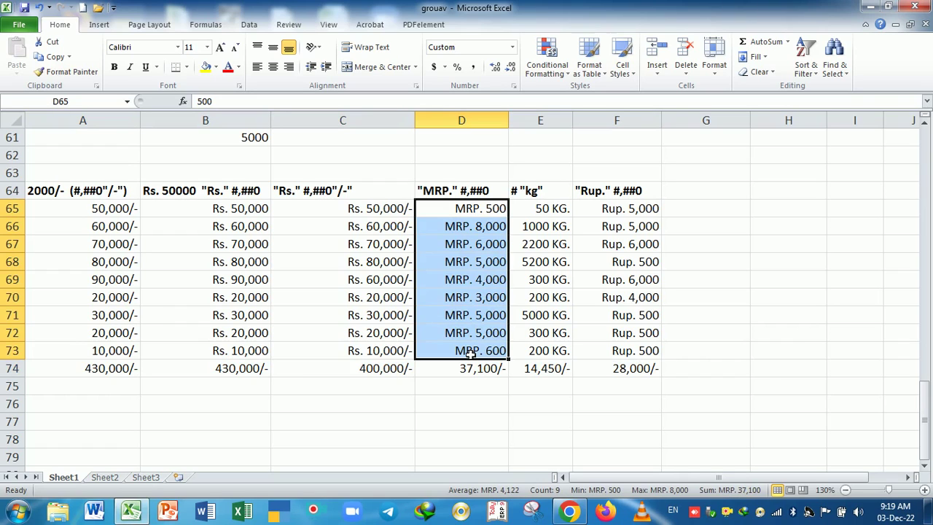
click(452, 407)
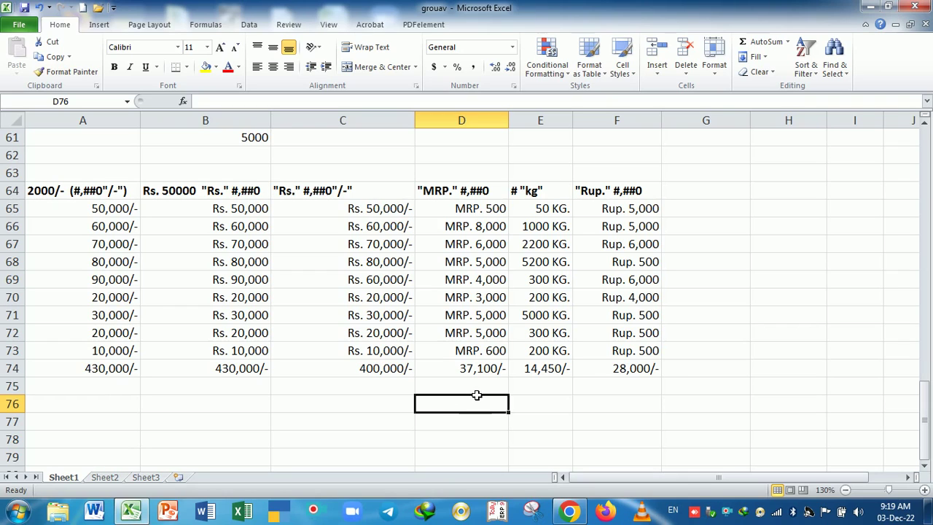
click(120, 190)
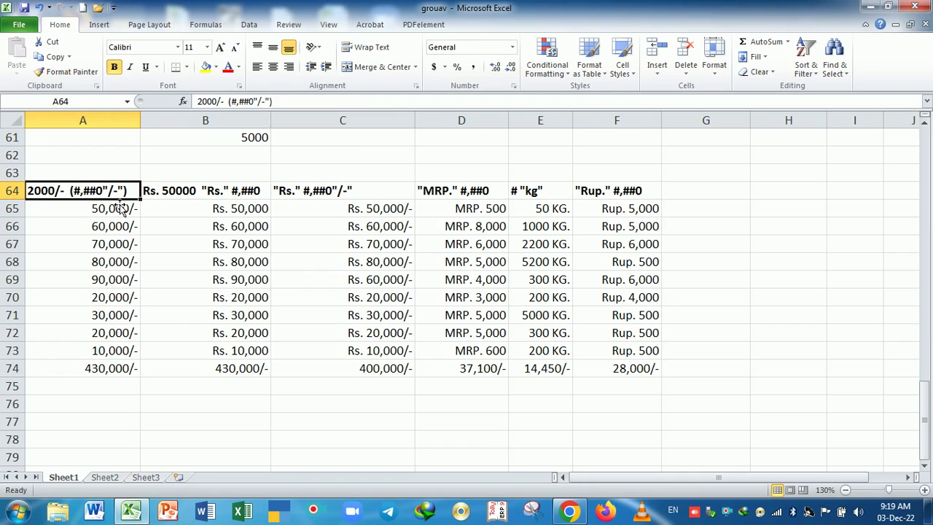
- Inspect the contents of cell B64 and scroll around the table
click(239, 196)
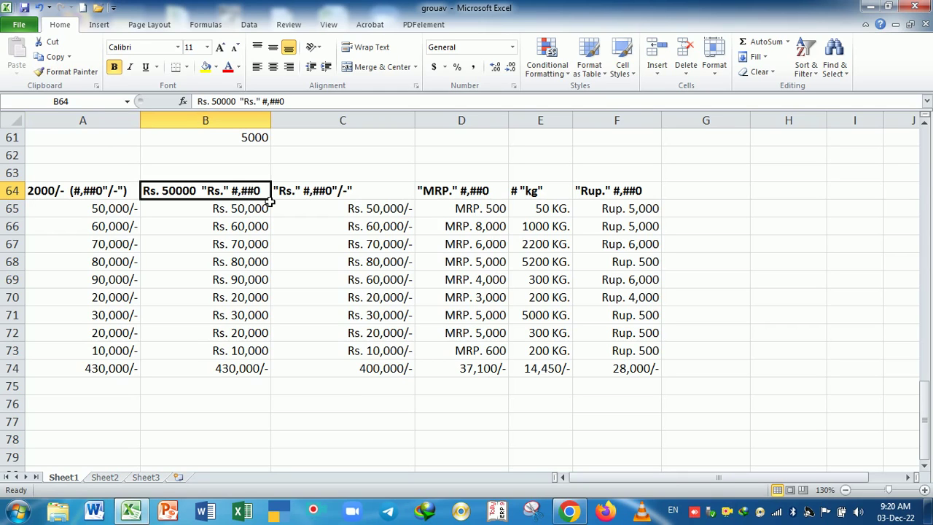
scroll(348, 378, down, 1)
scroll(348, 379, up, 1)
scroll(349, 378, up, 1)
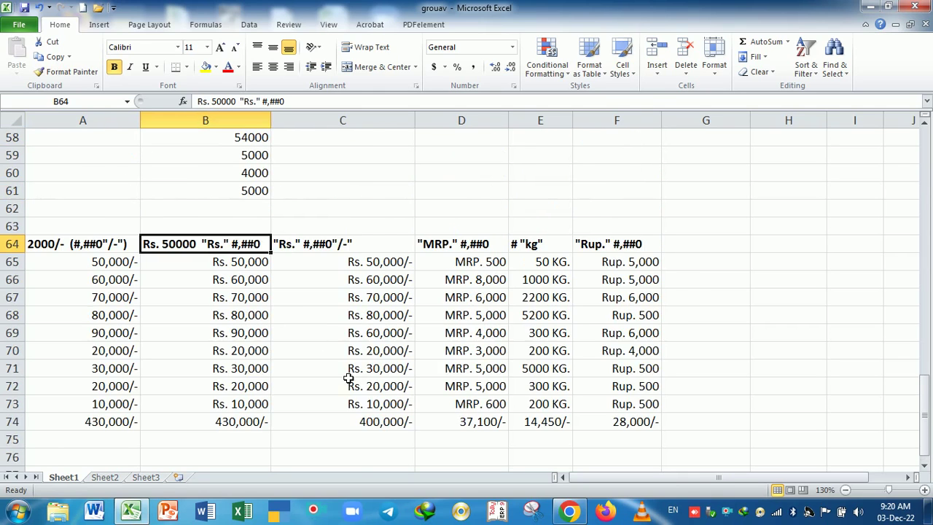
scroll(348, 379, down, 3)
scroll(348, 370, up, 2)
scroll(347, 370, down, 2)
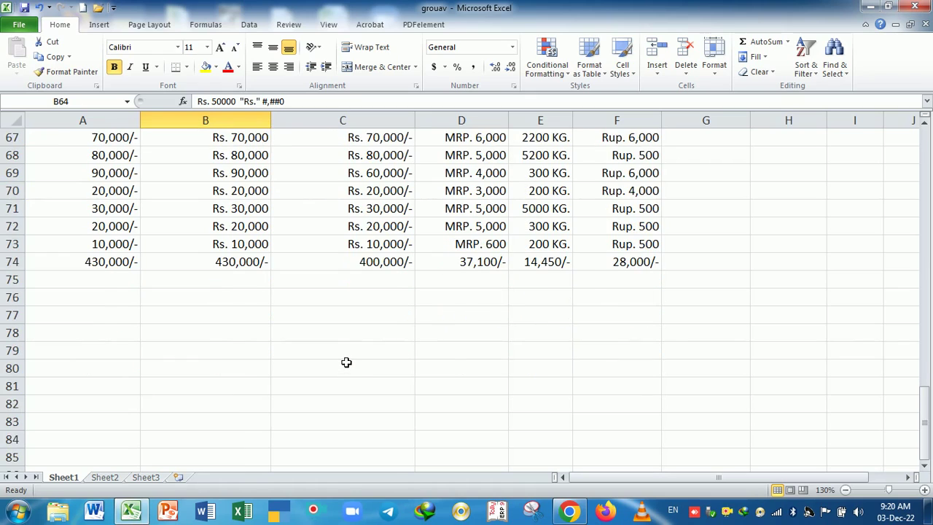
scroll(346, 362, up, 1)
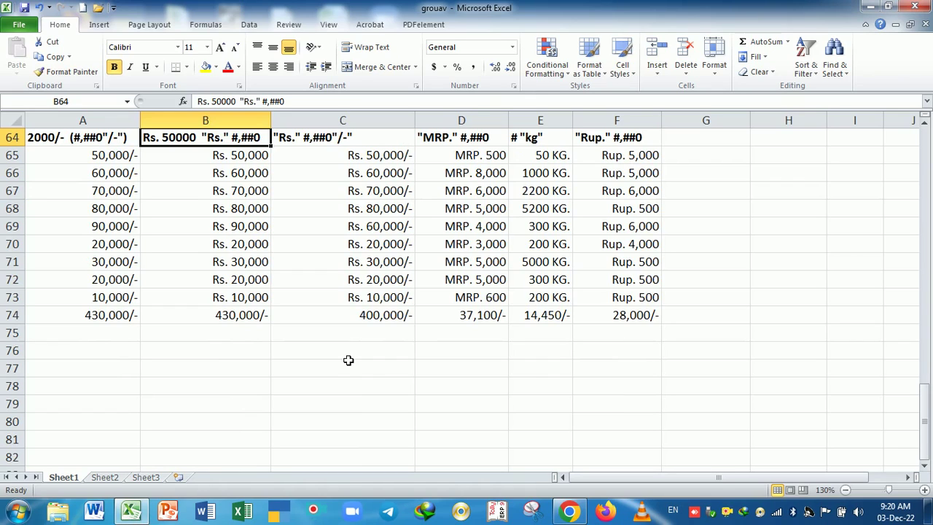
- Review the number and alignment formatting options for an empty cell, closing without changes
click(135, 371)
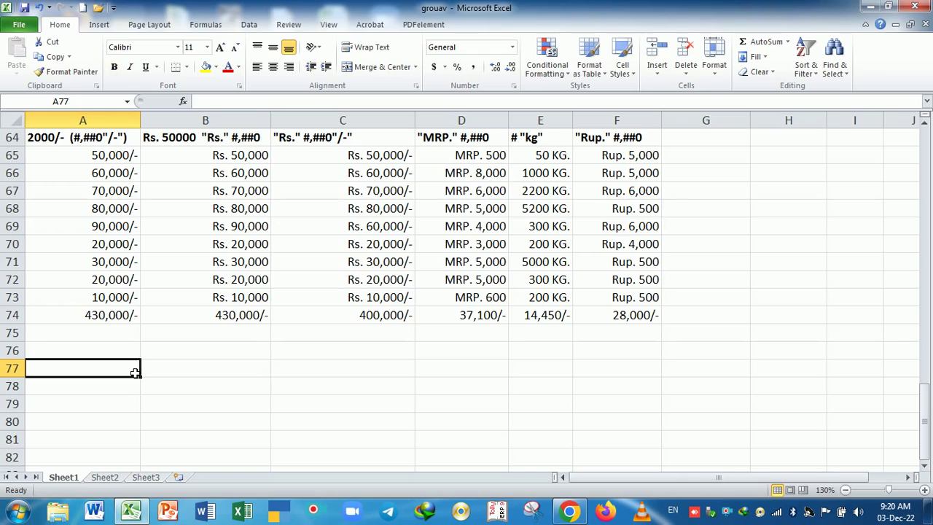
key(ctrl+1)
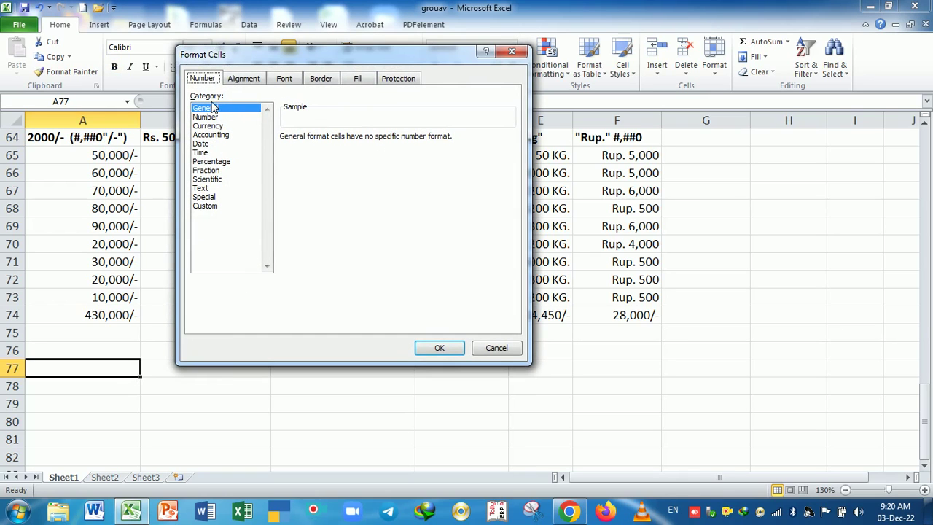
click(208, 207)
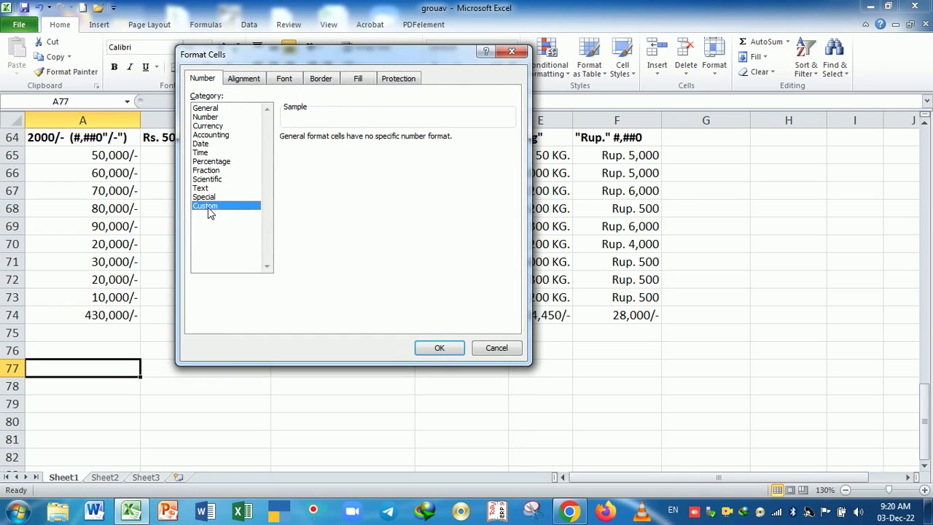
click(237, 80)
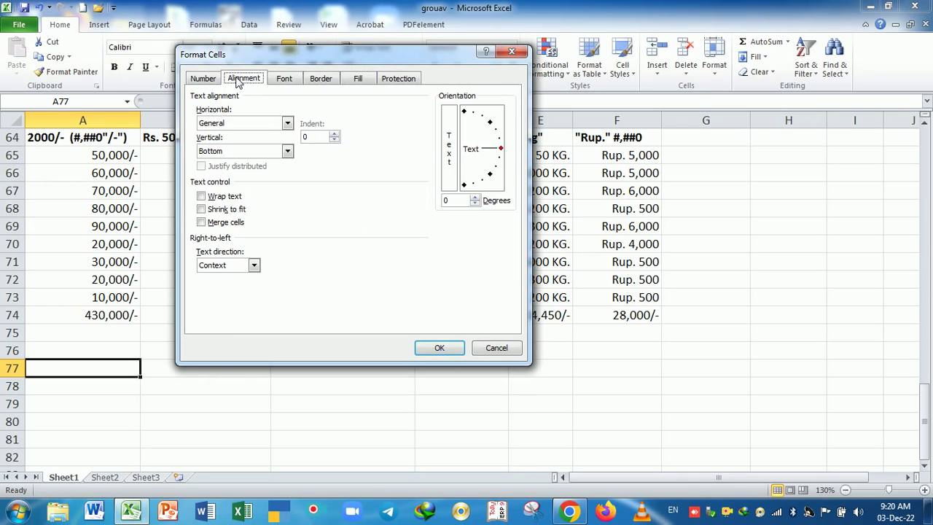
click(512, 54)
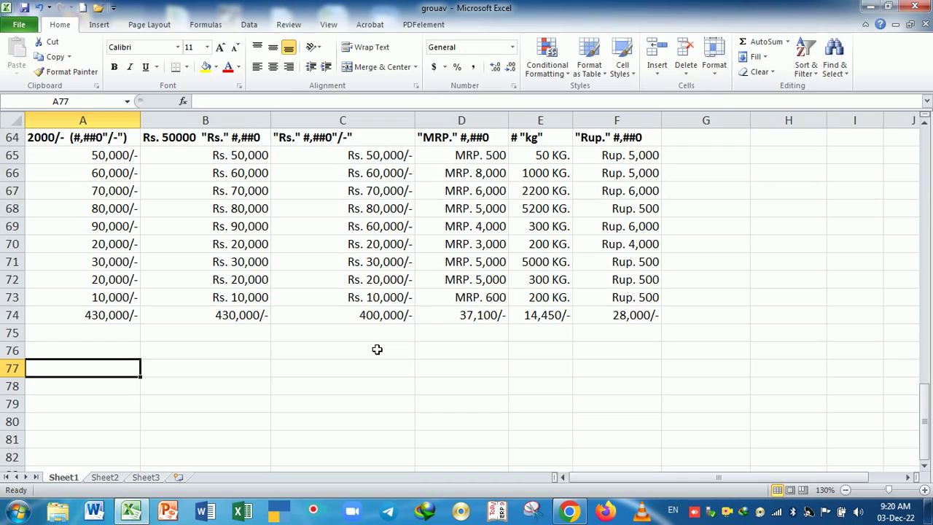
scroll(377, 349, down, 1)
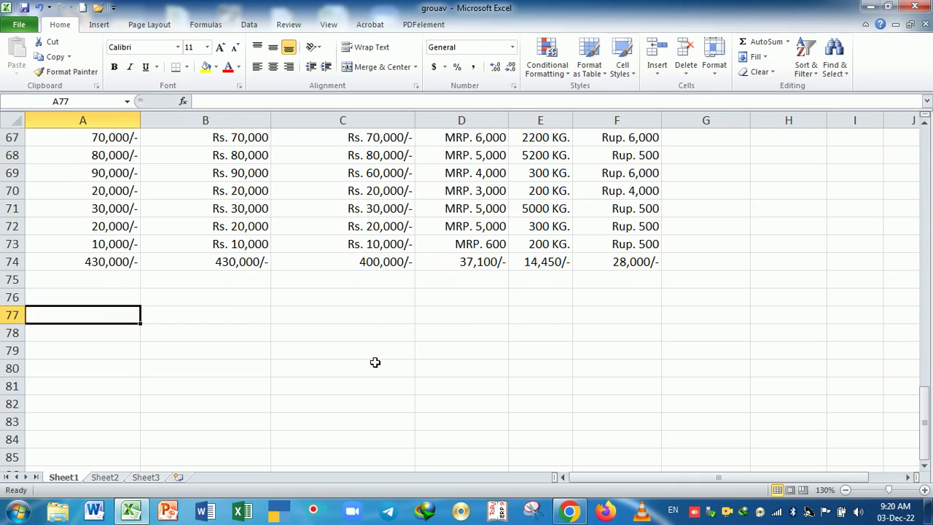
scroll(375, 362, up, 1)
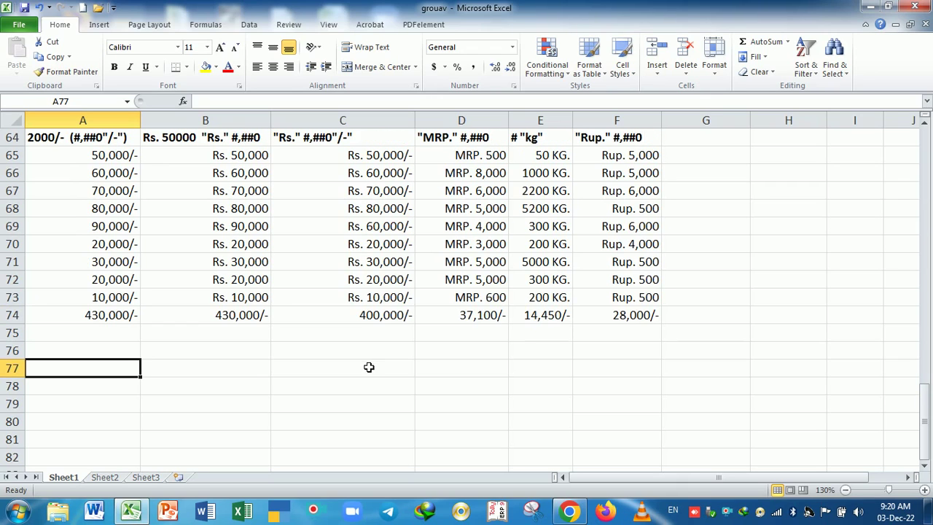
scroll(369, 365, down, 1)
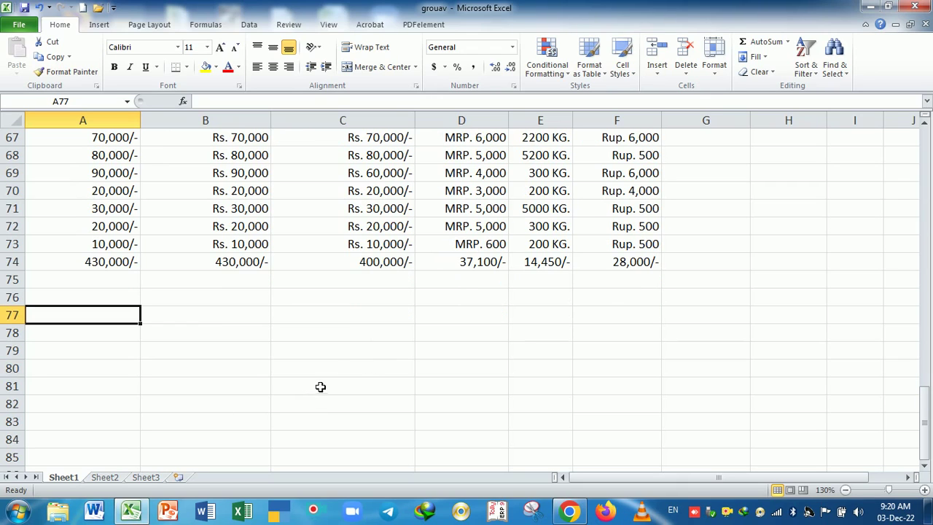
- Clear the stray text from cell A1 on Sheet2
click(111, 479)
click(41, 134)
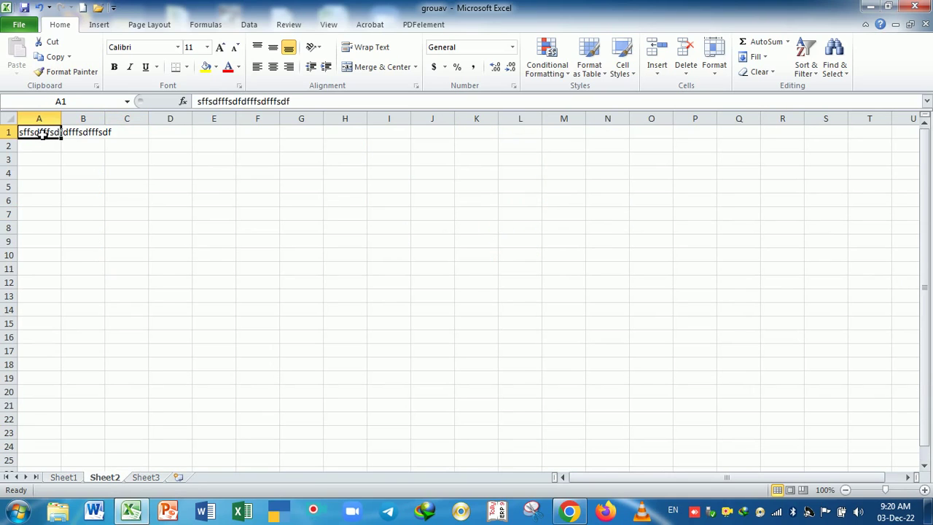
key(Delete)
click(129, 227)
click(39, 135)
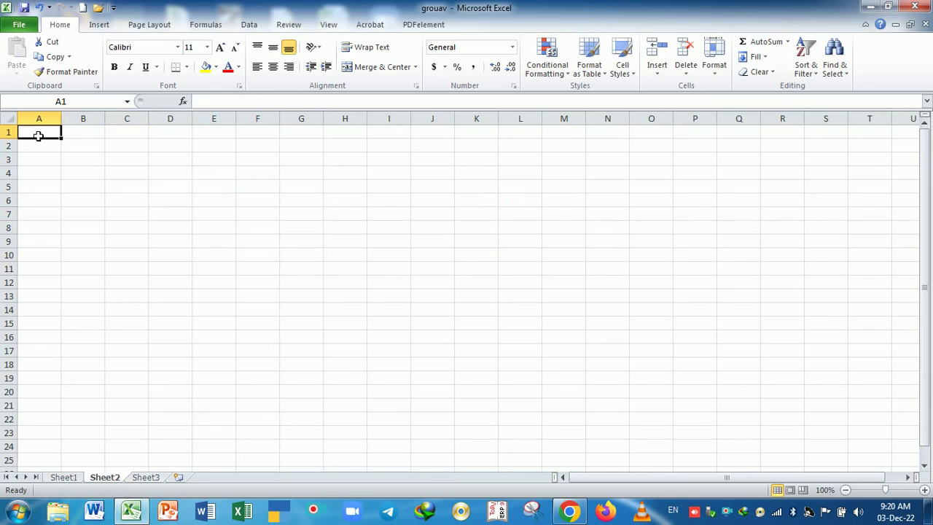
- Enter the headings rollno, name and hin across A1:C1
text(rollno)
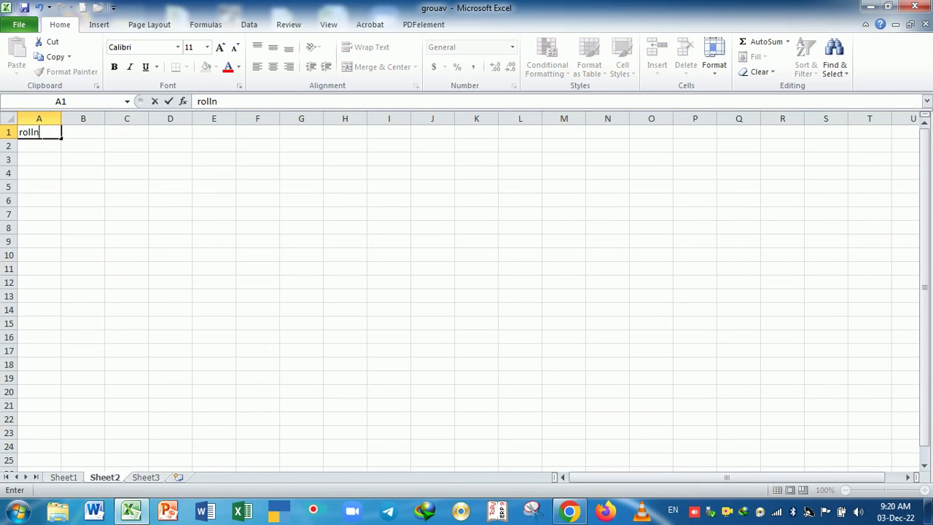
key(Tab)
text(naME3)
key(BackSpace)
key(BackSpace)
key(BackSpace)
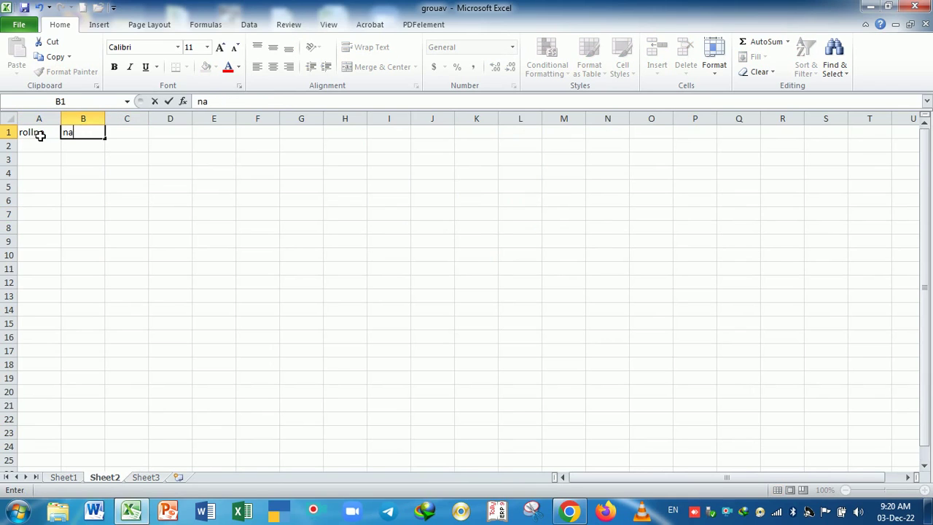
text(M)
key(BackSpace)
text(me)
key(Tab)
text(hin)
key(Tab)
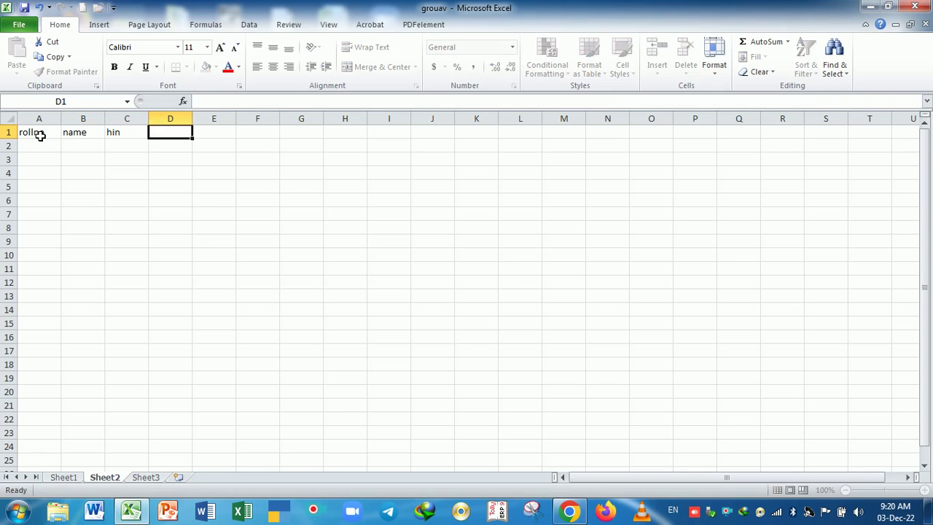
- Add the headings eng, mat, acc, total and average across D1:H1
text(eng)
key(Tab)
text(mat)
key(Tab)
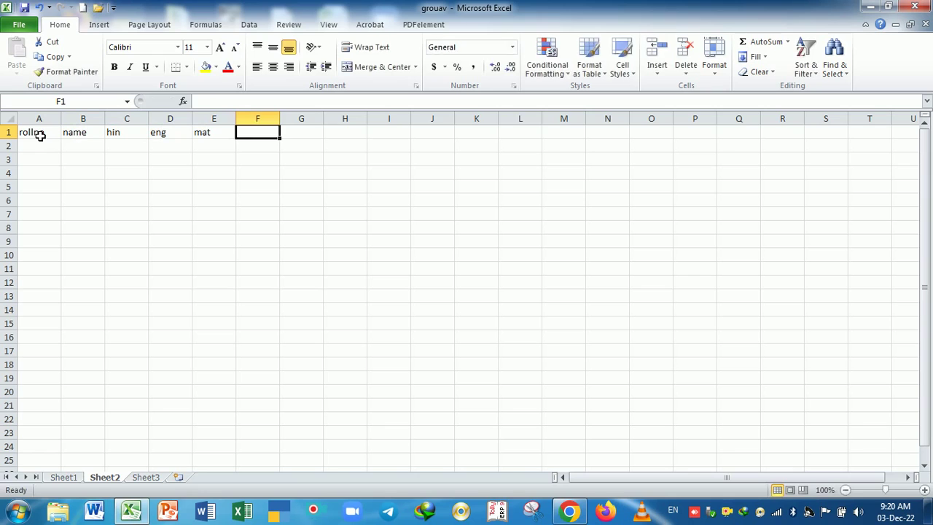
text(acc)
key(Tab)
text(total)
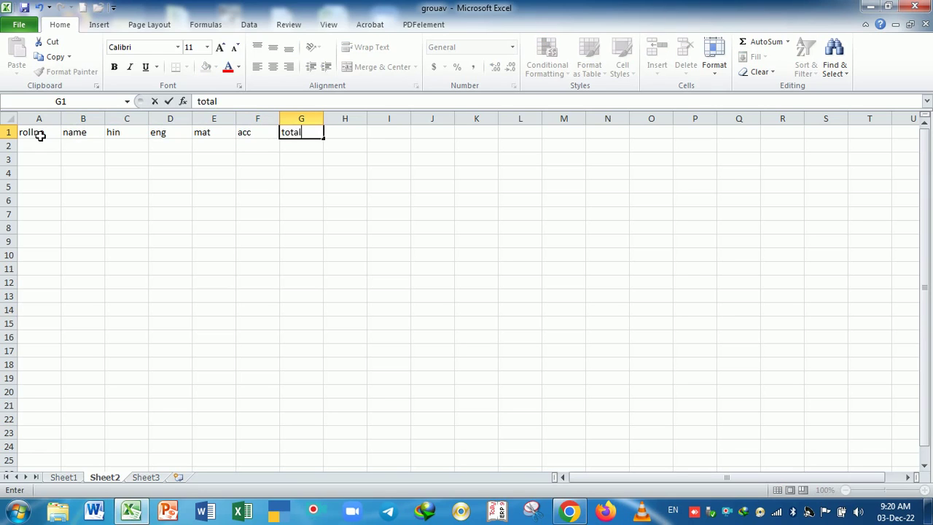
key(Tab)
text(averag)
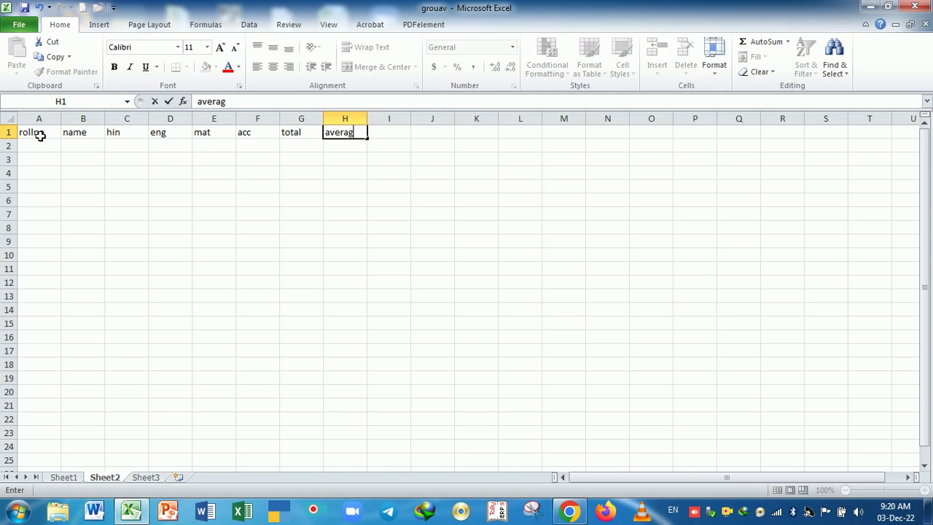
key(BackSpace)
key(BackSpace)
text(age)
key(Tab)
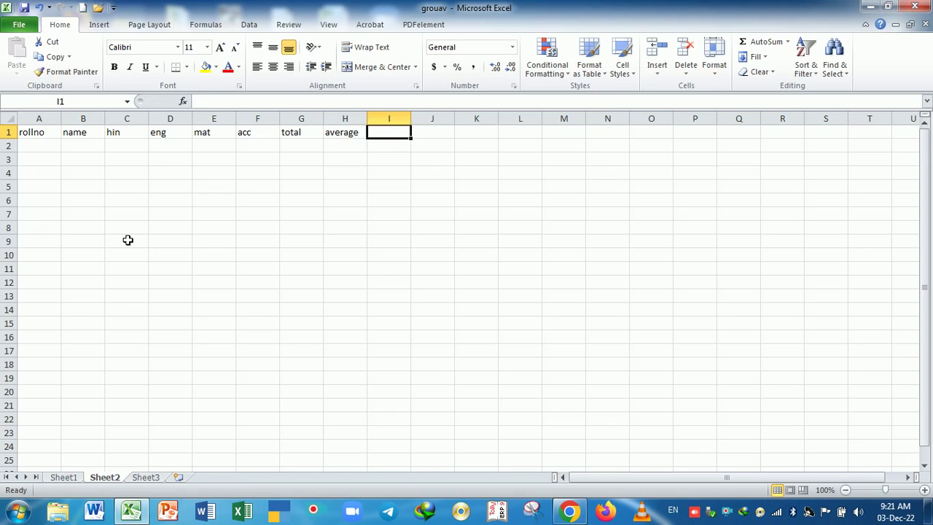
- Enter 1 in A2 and fill roll numbers 1 to 10 down column A
click(51, 149)
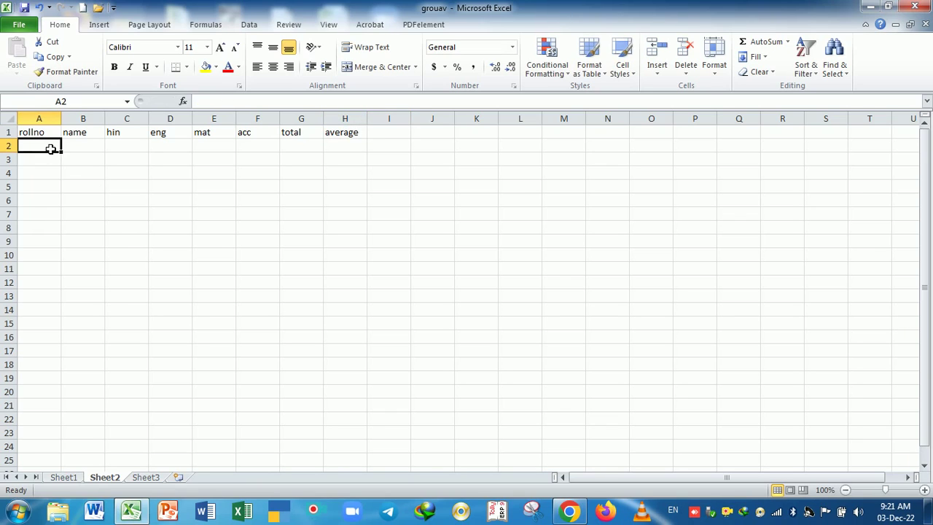
text(1)
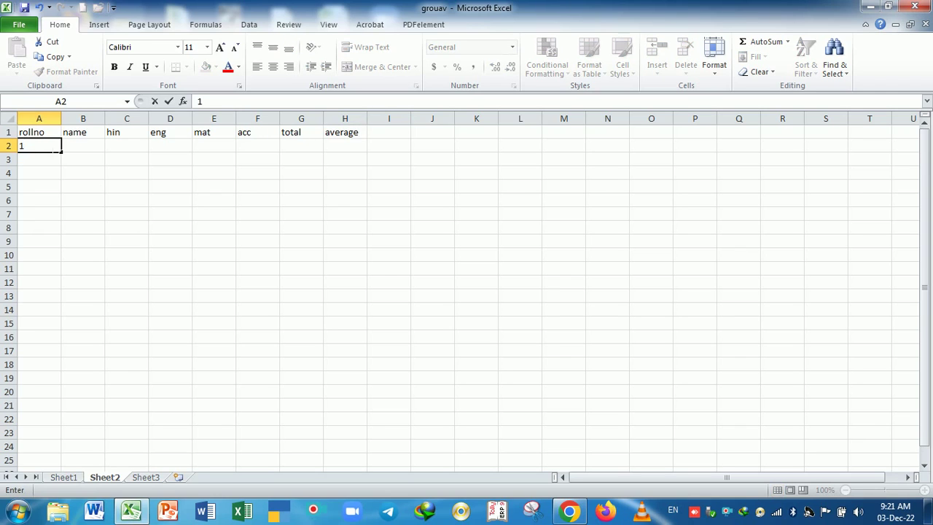
key(Return)
click(51, 149)
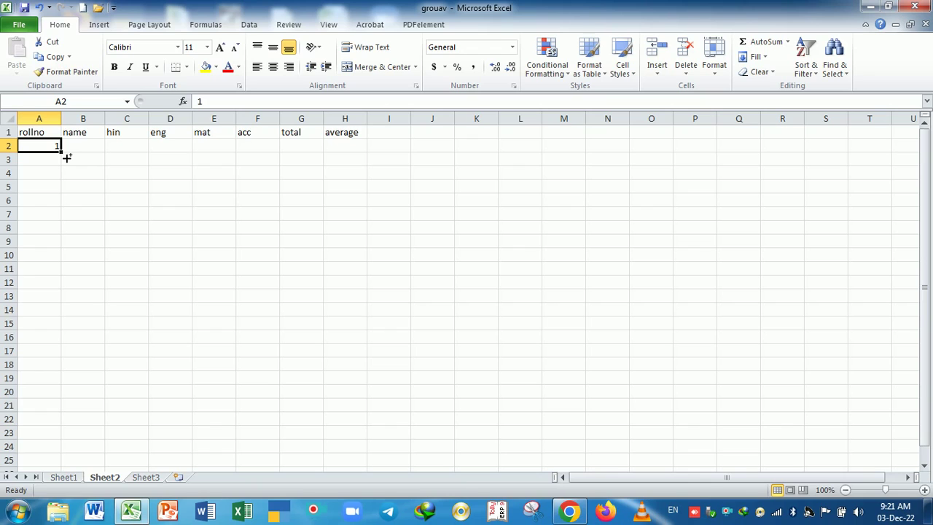
drag(63, 153, 56, 275)
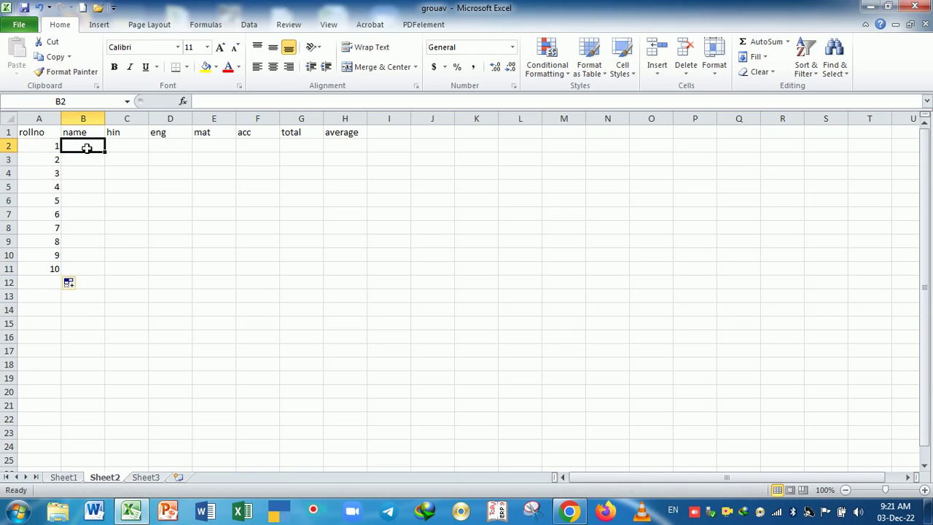
- Enter the names Yogesh, kamal, onu, monu and roahan in B2:B6
text(Yo)
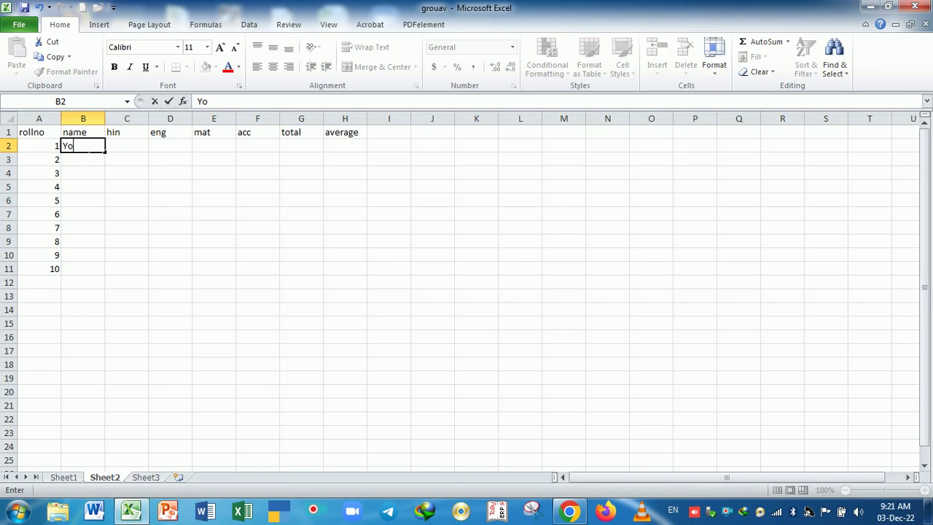
text(gesh)
key(Return)
text(kam)
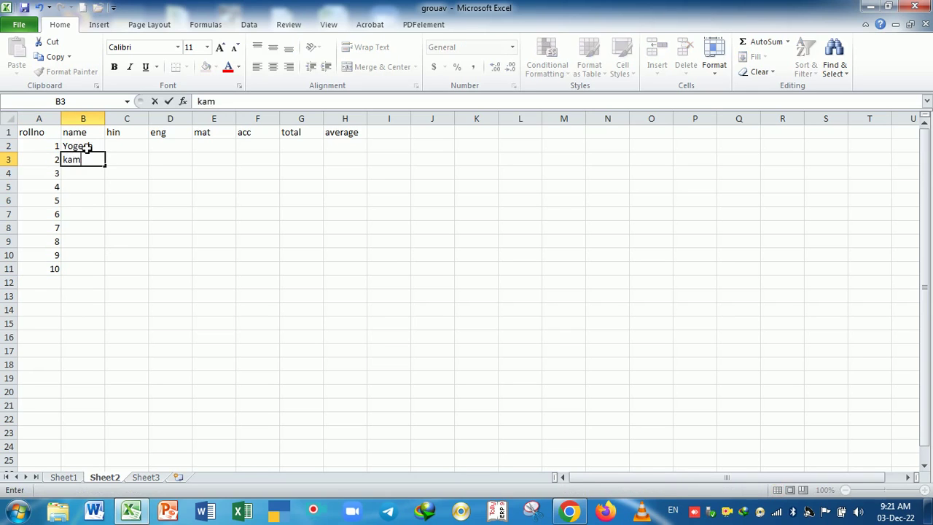
text(al)
key(Return)
text(onu)
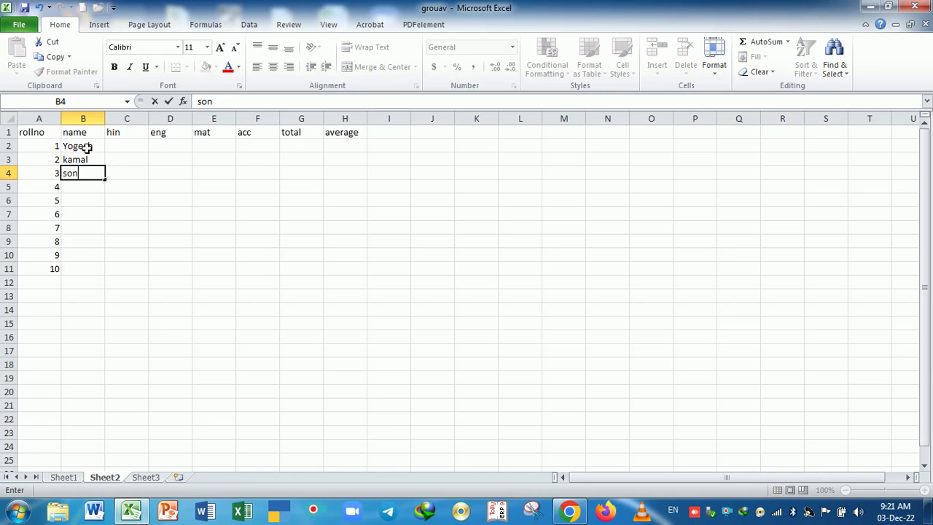
key(Return)
text(monu)
key(Return)
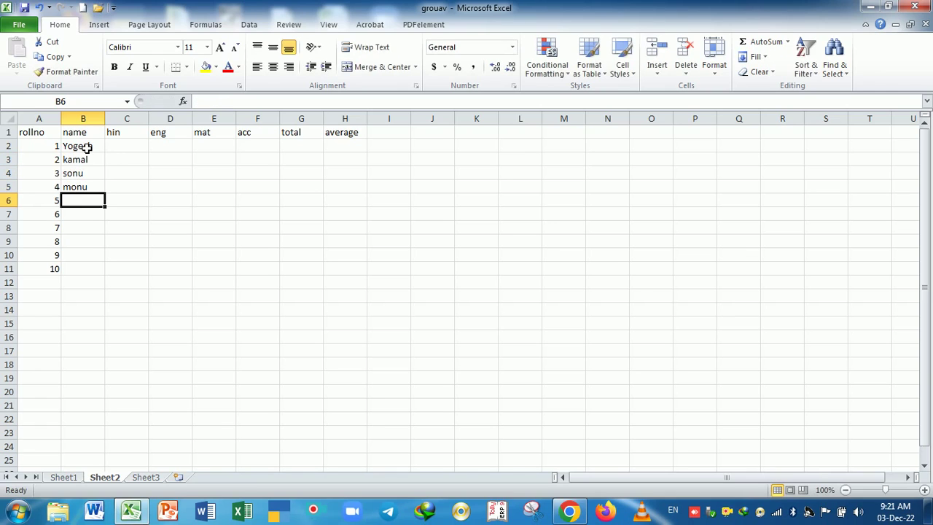
text(roahan)
key(Return)
- Enter the remaining names in B7:B11, including jai and jagdish, fixing typos
text(kai)
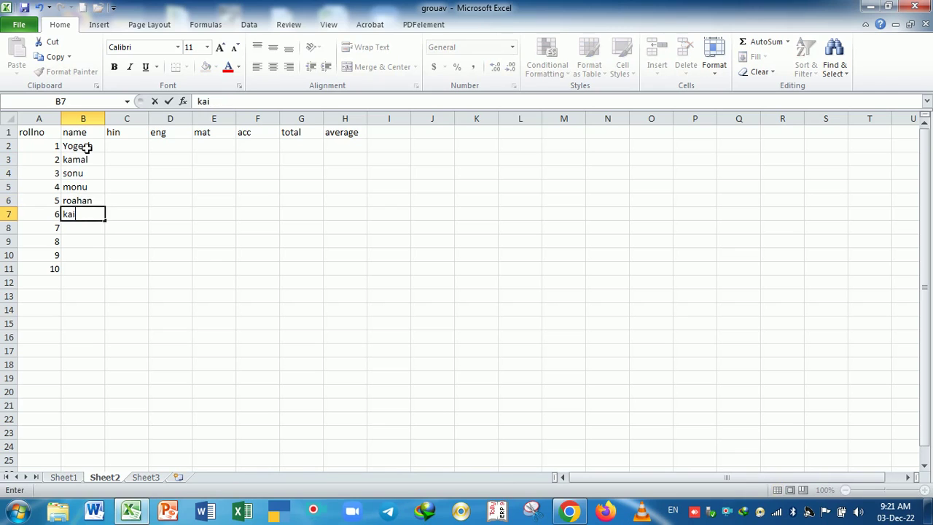
text(la)
key(BackSpace)
text(an)
text(s)
key(Return)
text(mans)
key(BackSpace)
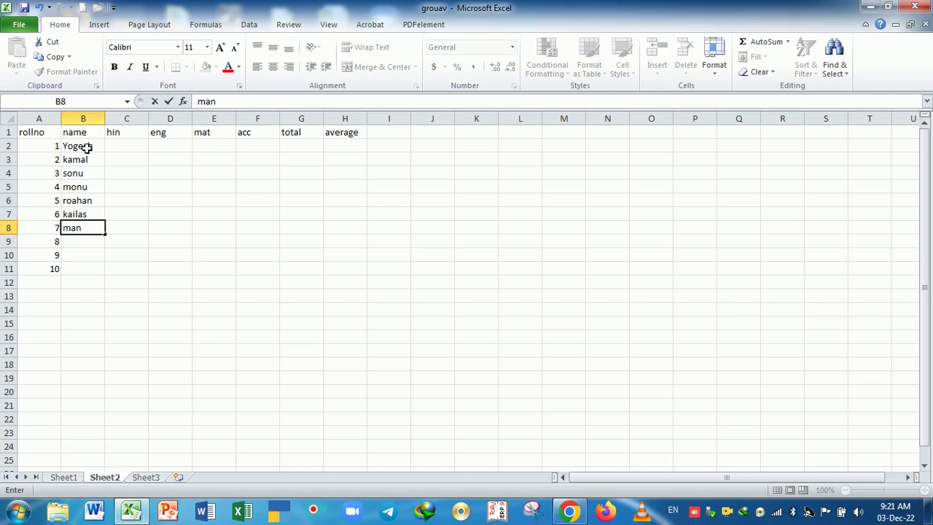
text(ins)
key(BackSpace)
key(BackSpace)
text(hs)
key(Return)
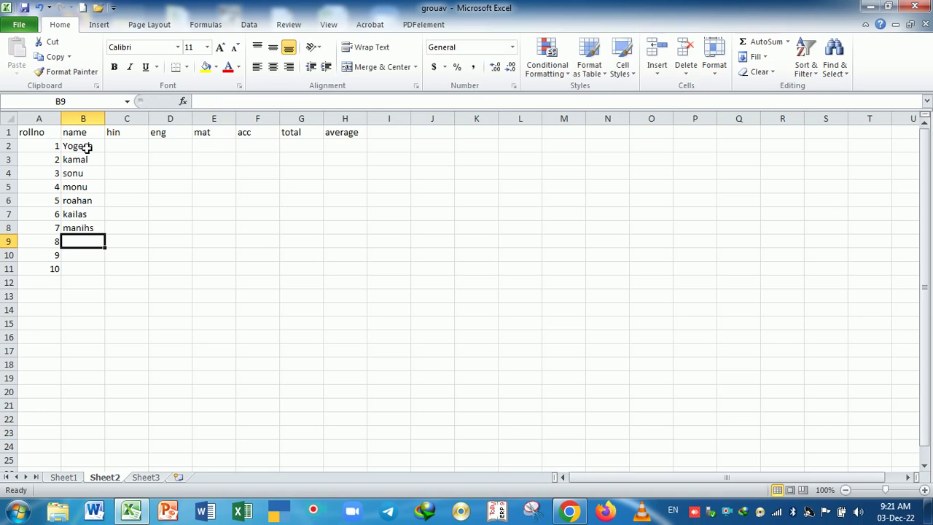
text(ja)
key(Return)
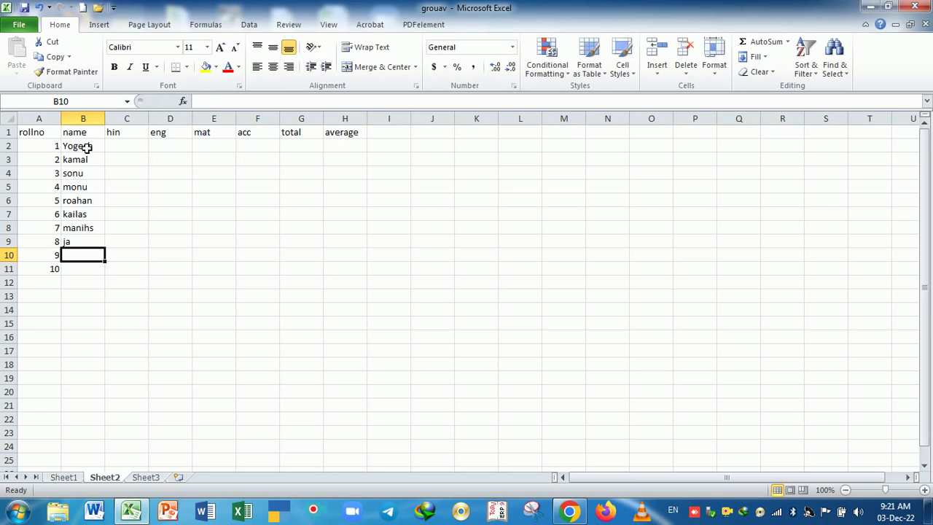
text(jai)
key(Return)
text(ja)
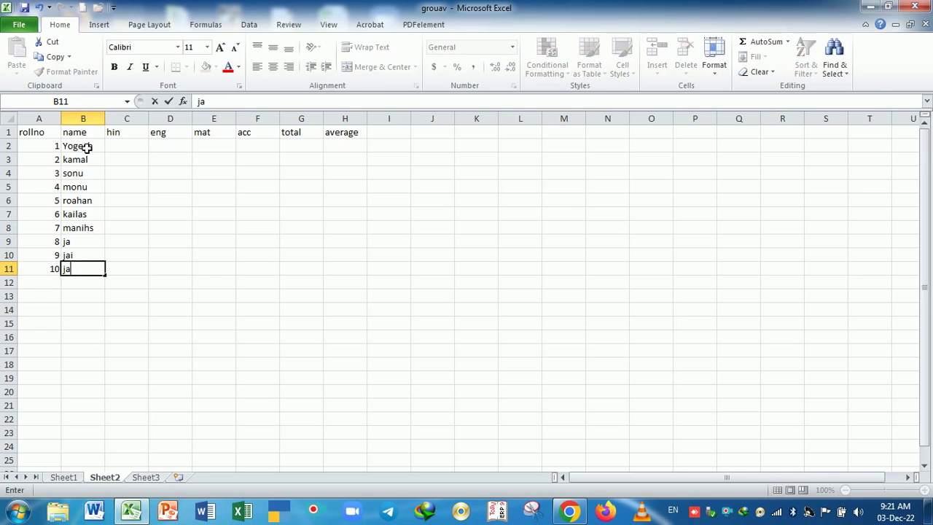
text(gdish)
key(Return)
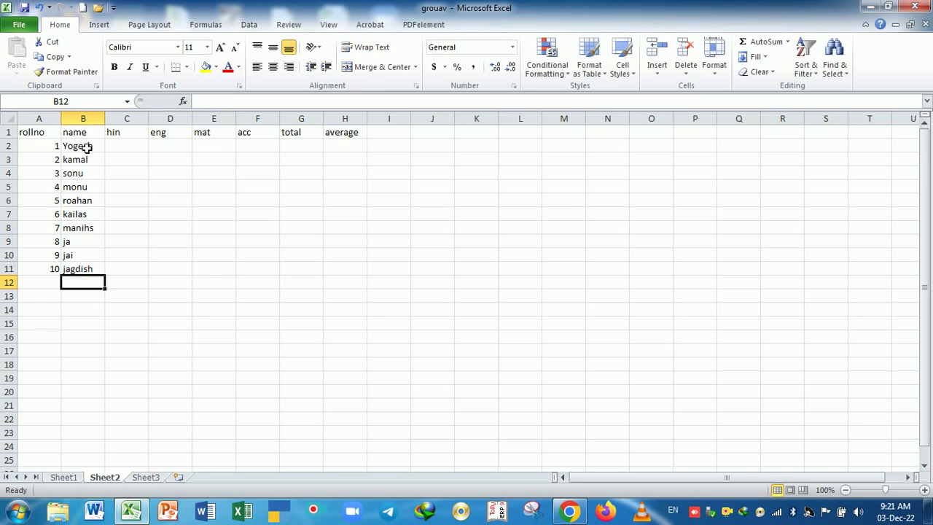
- Select C2:F11 and enter marks 50, 60 and 80 in row 2, undoing an accidental 90 fill
mouse_move(128, 148)
mouse_down()
mouse_move(253, 152)
mouse_move(253, 268)
mouse_up()
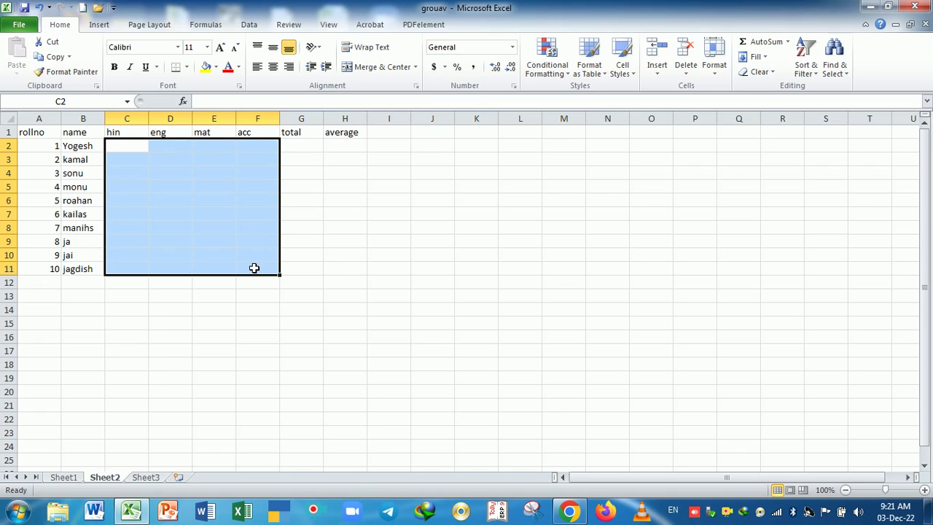
text(5)
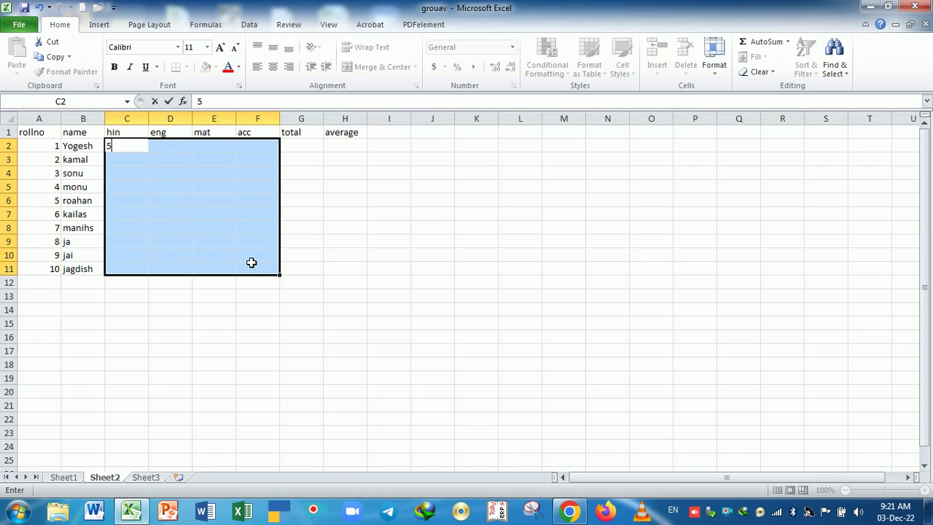
text(0)
key(Tab)
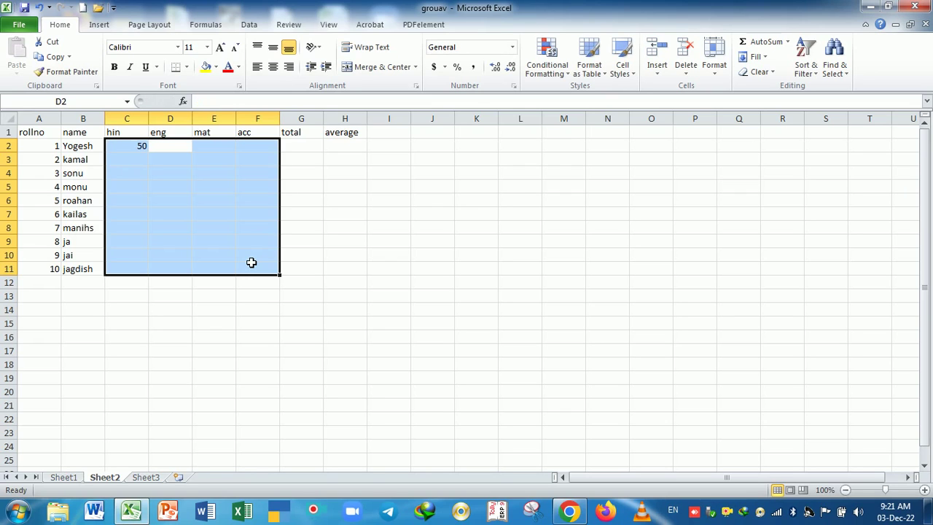
text(60)
key(Tab)
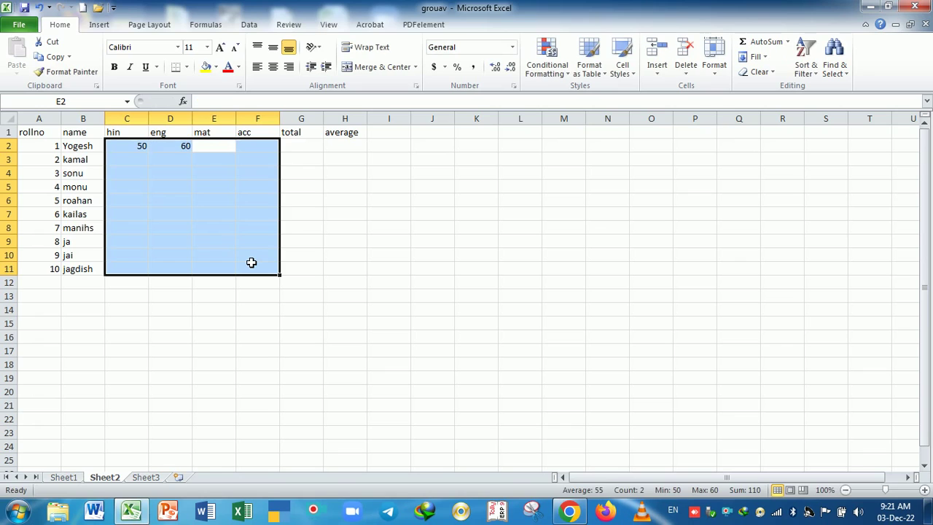
text(80)
key(Tab)
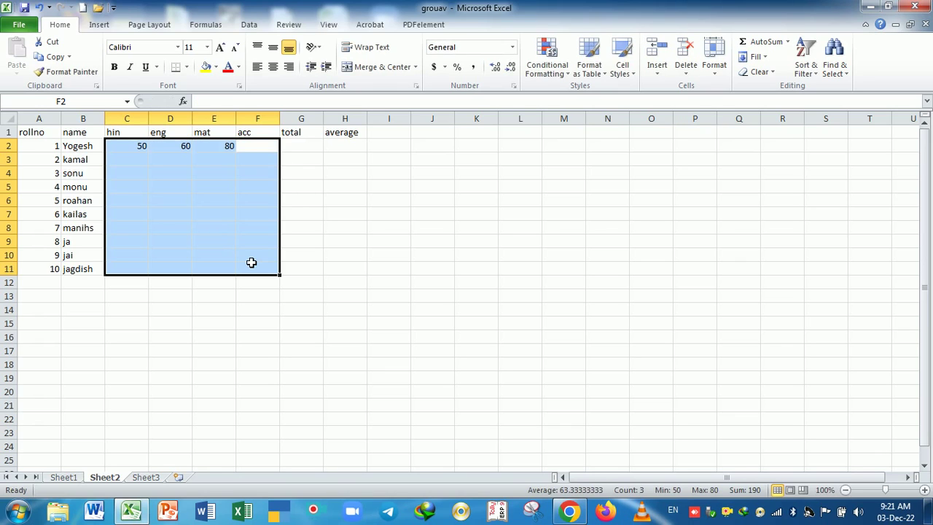
text(90)
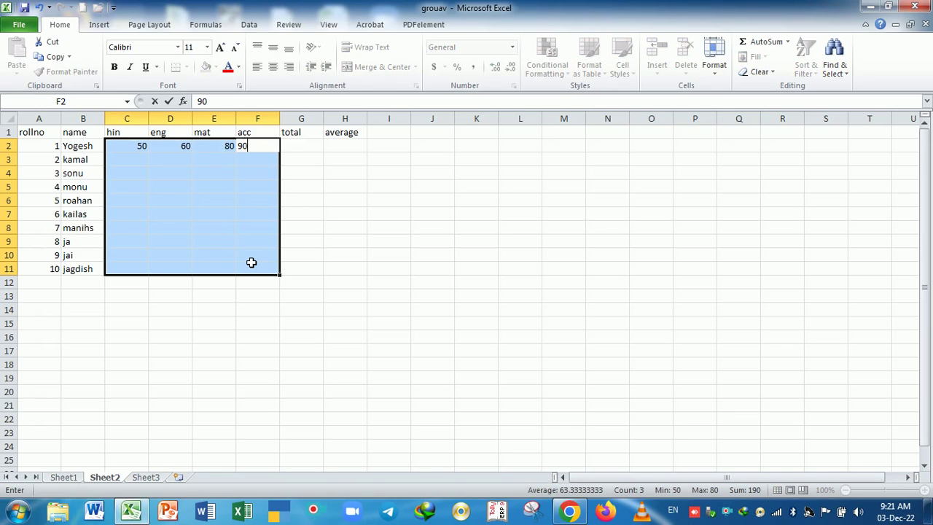
key(ctrl+Return)
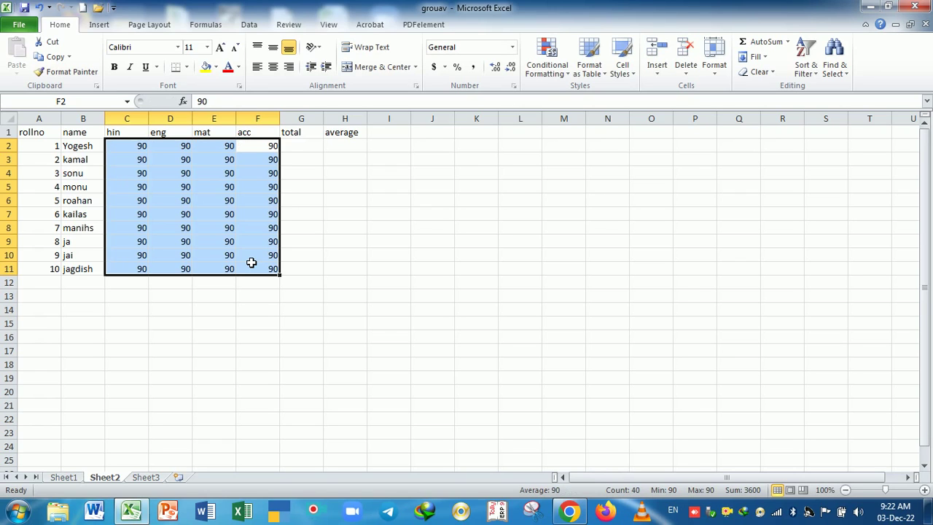
key(ctrl+z)
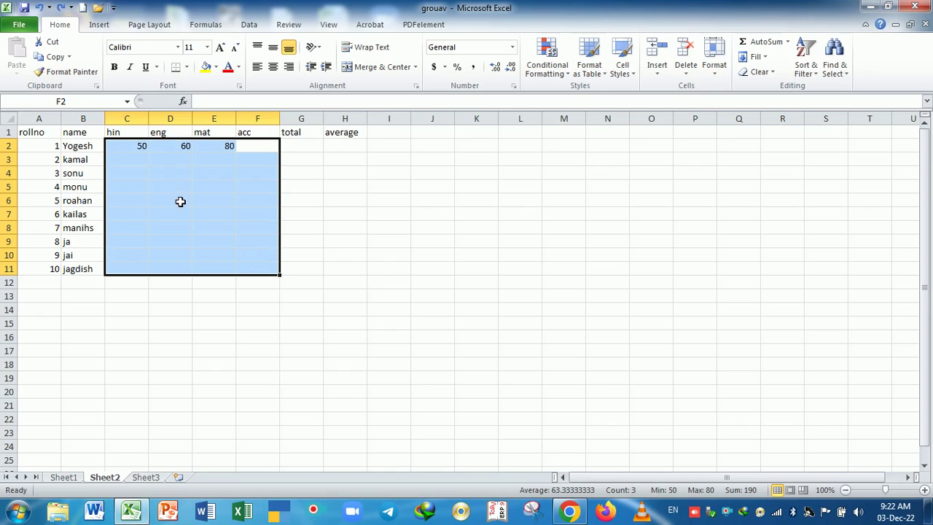
- Put 40 in F2 and copy the row 2 marks down through row 11
click(143, 148)
click(264, 145)
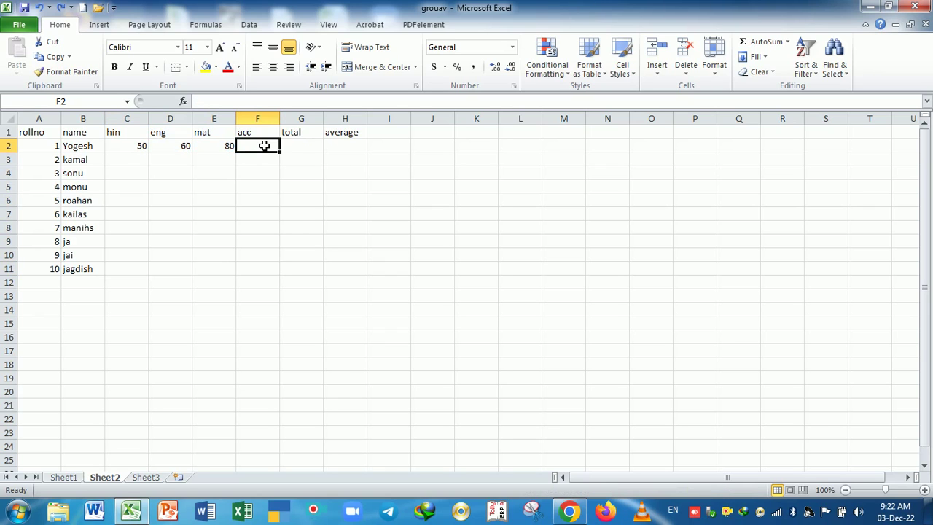
text(40)
key(Return)
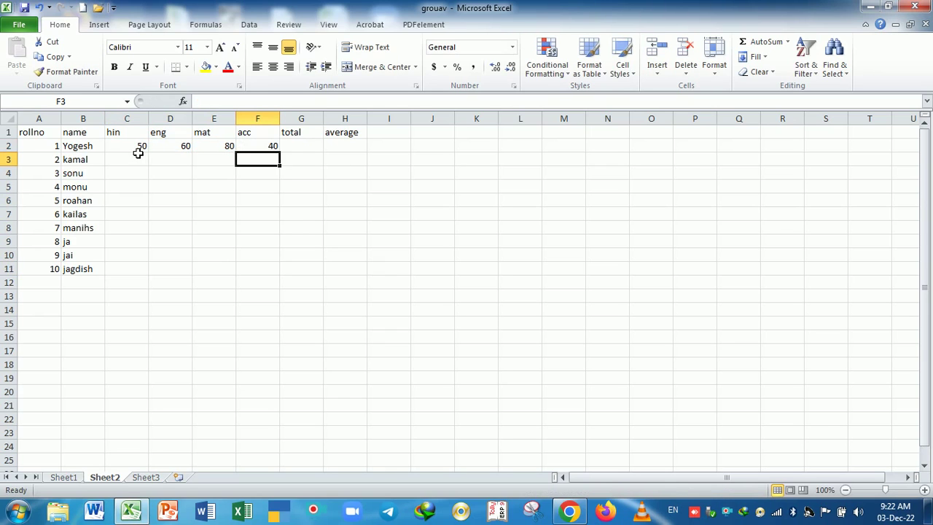
drag(137, 150, 257, 149)
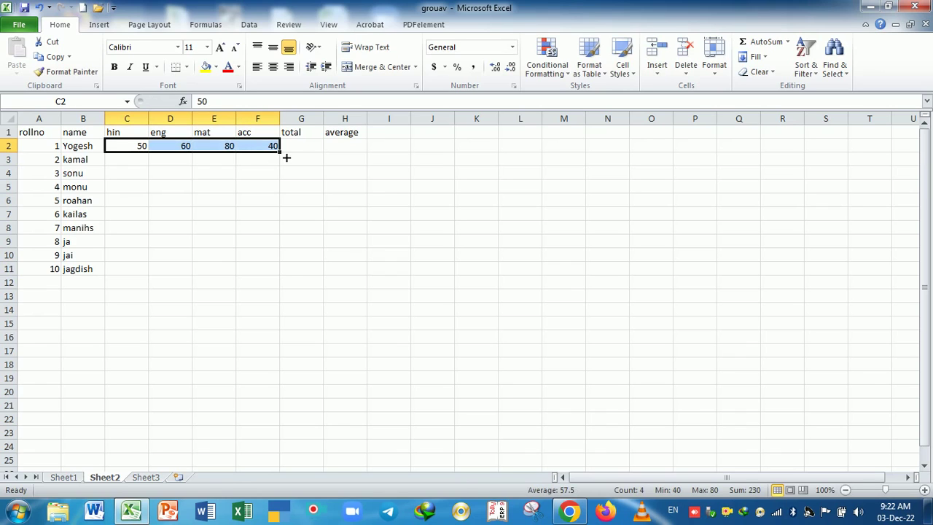
double_click(287, 157)
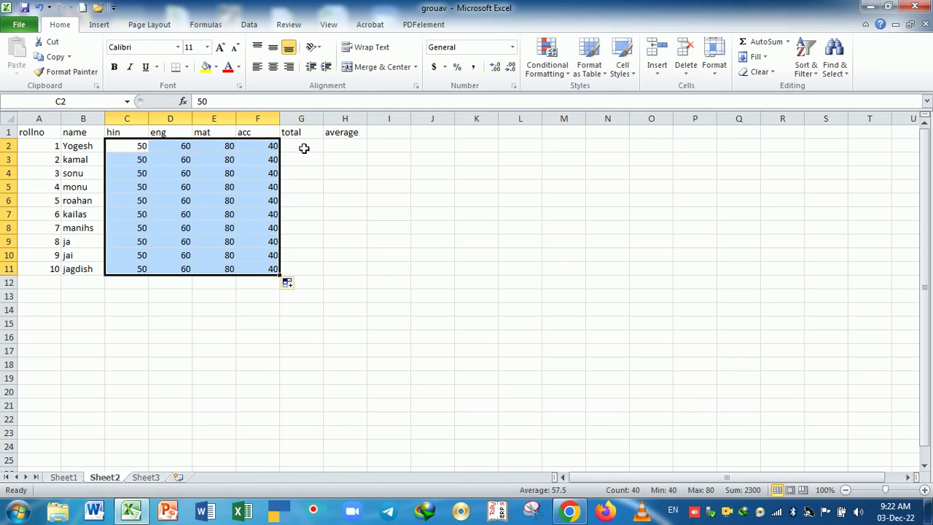
drag(304, 148, 309, 275)
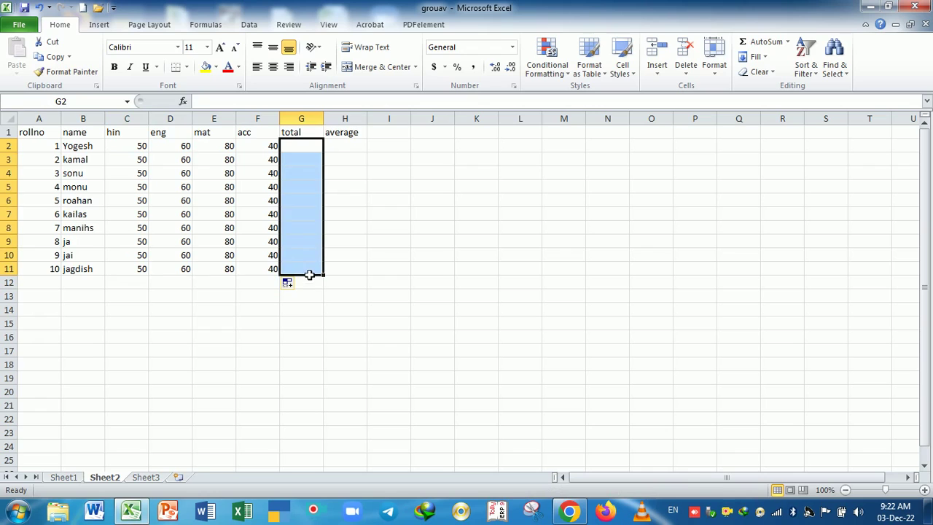
- AutoSum G2:G11 so each total reads 230, and delete the average heading in H1
click(765, 42)
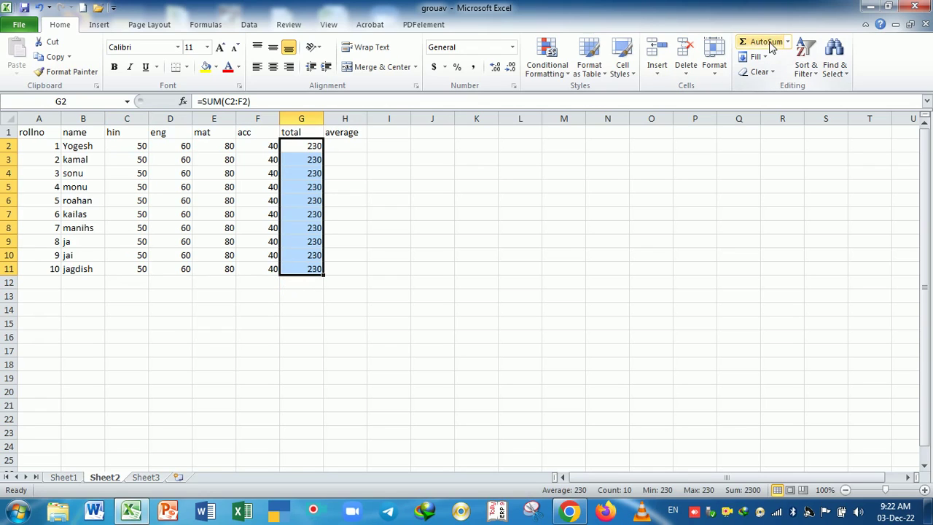
click(357, 137)
key(Delete)
click(368, 309)
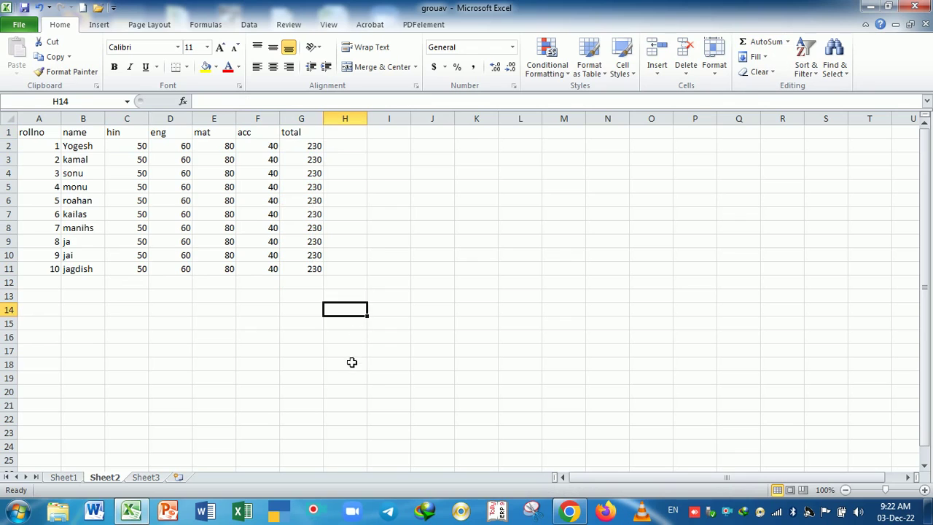
ctrl+scroll(340, 366, up, 1)
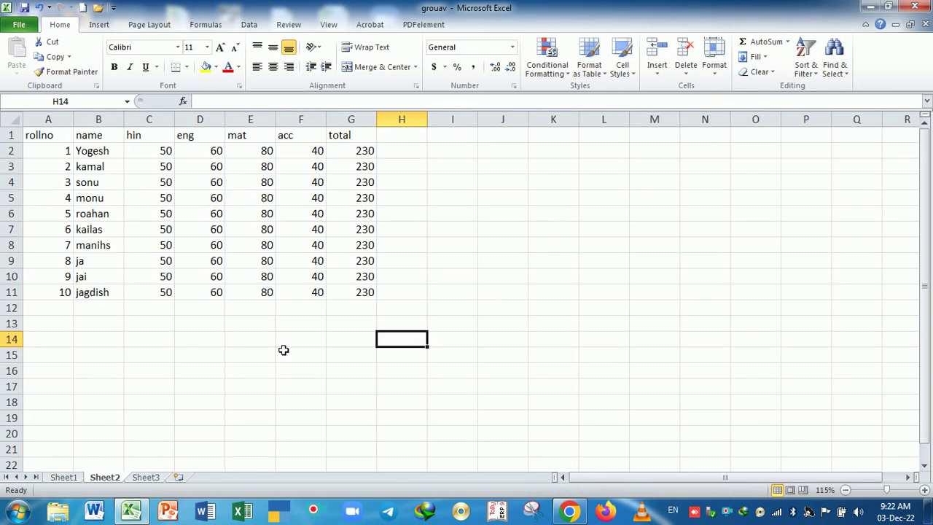
click(146, 152)
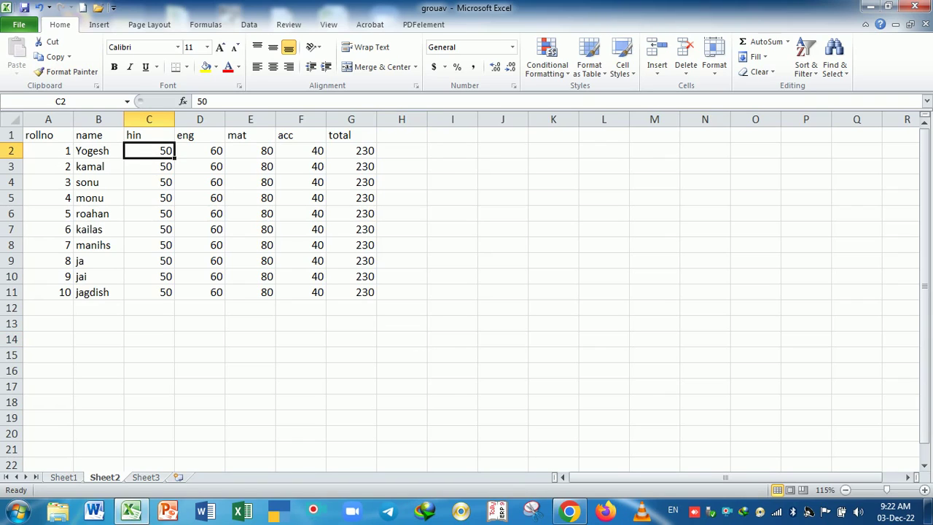
click(148, 139)
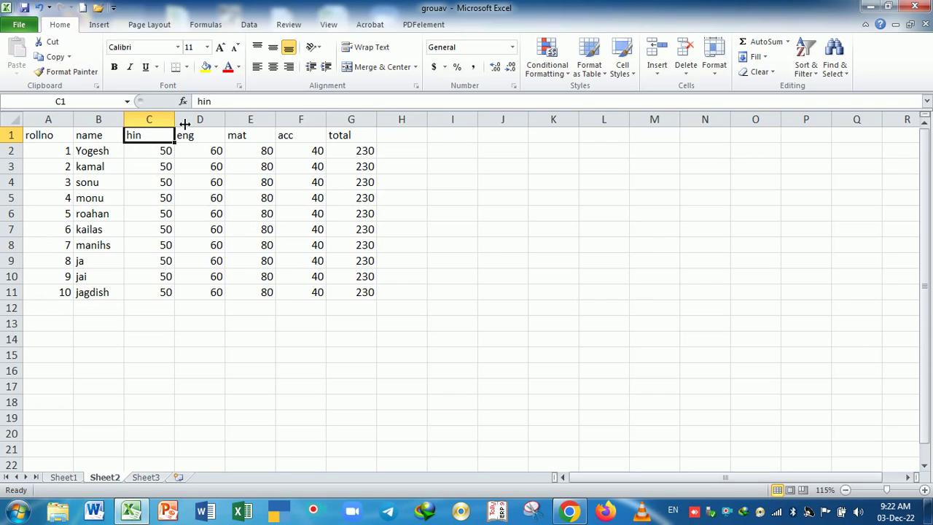
- Set all Sheet2 columns to one uniform wider width after undoing an auto-fit
click(15, 120)
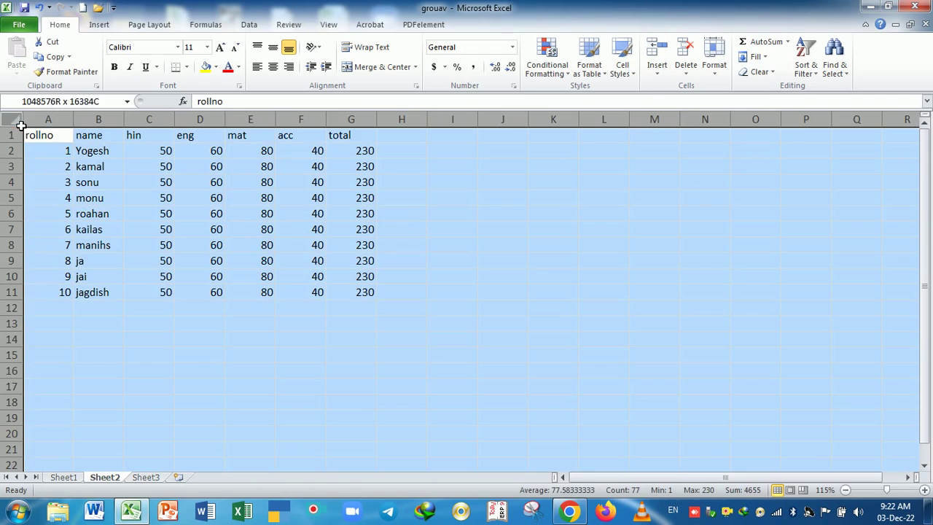
double_click(180, 122)
click(246, 183)
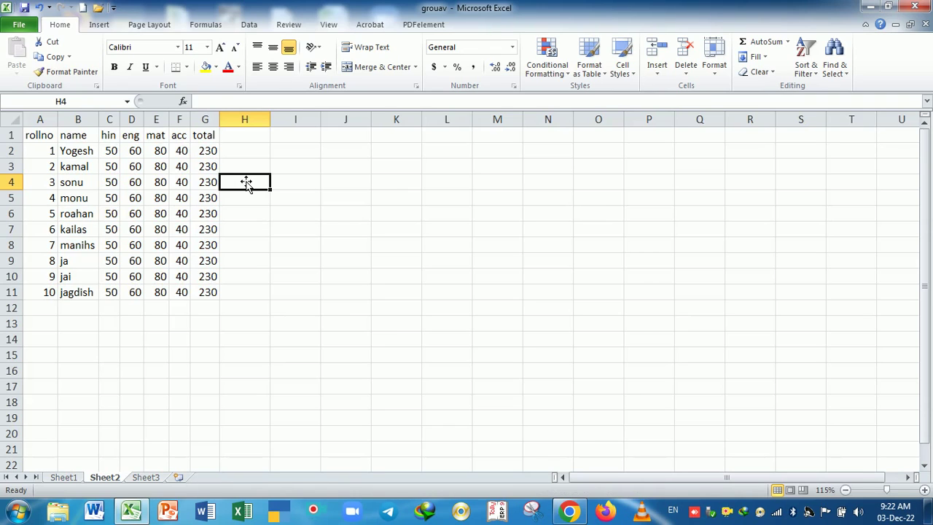
key(ctrl+z)
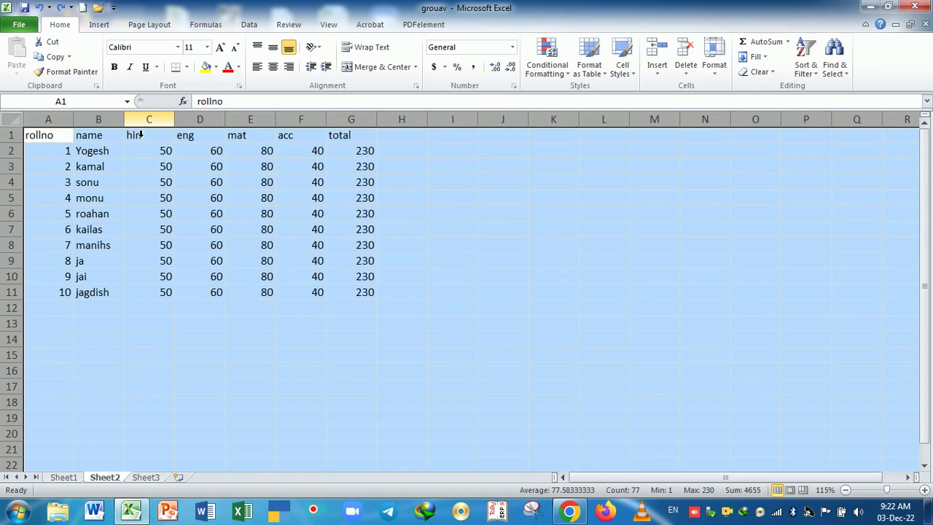
mouse_move(175, 121)
mouse_down()
mouse_move(170, 135)
mouse_move(154, 122)
mouse_up()
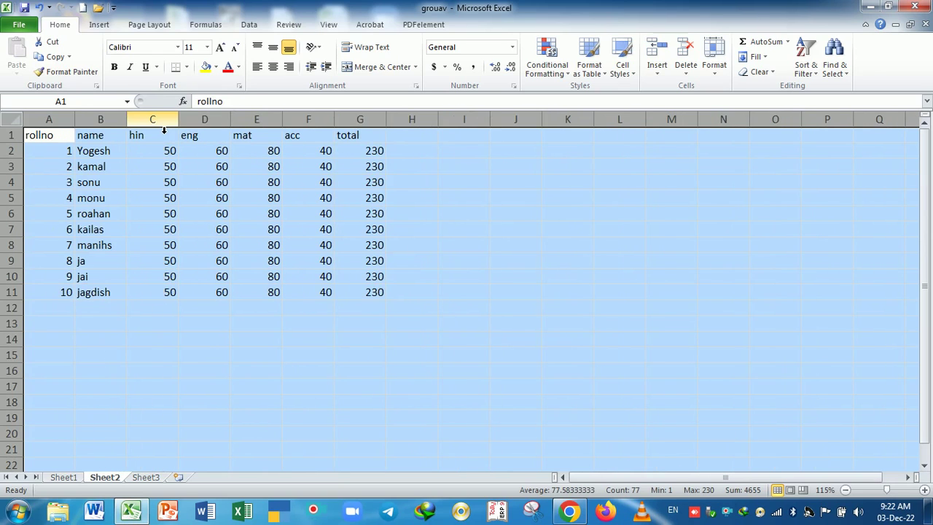
click(215, 231)
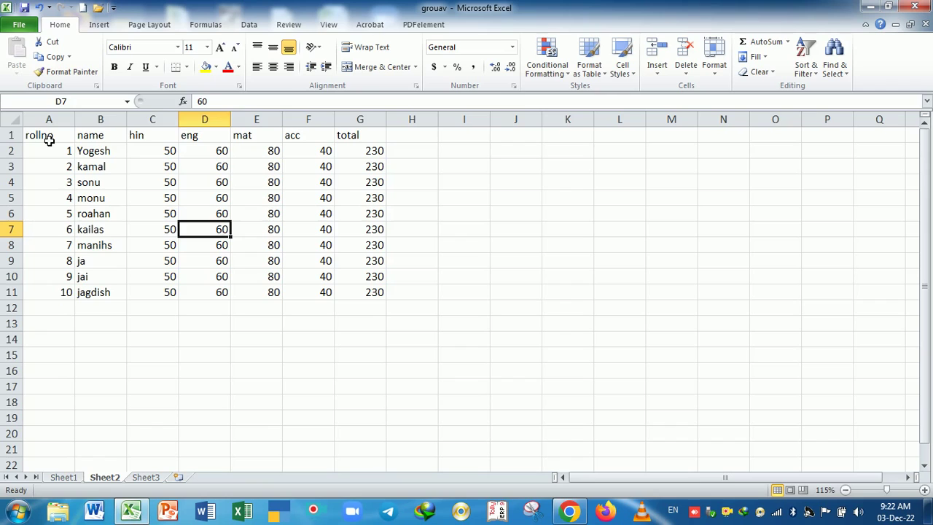
- Check the total formulas in G2 and G6
drag(47, 138, 349, 138)
click(348, 213)
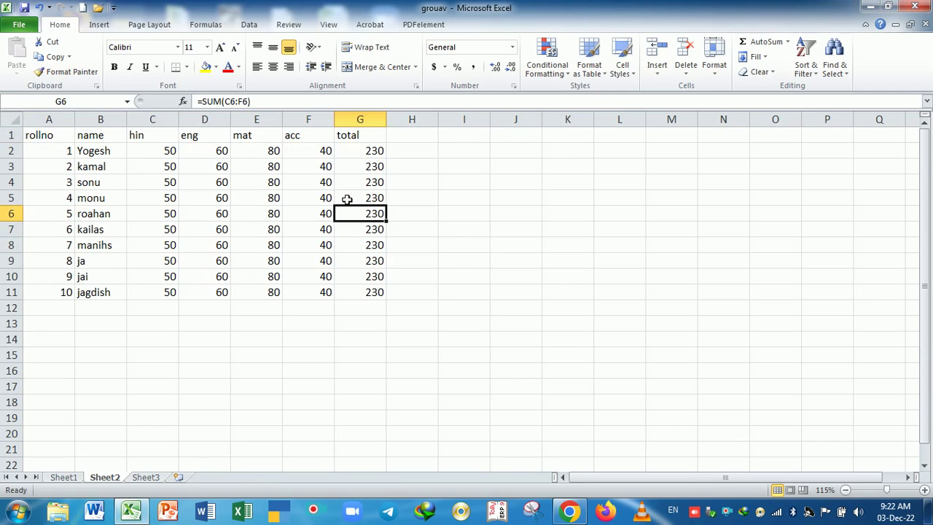
click(354, 151)
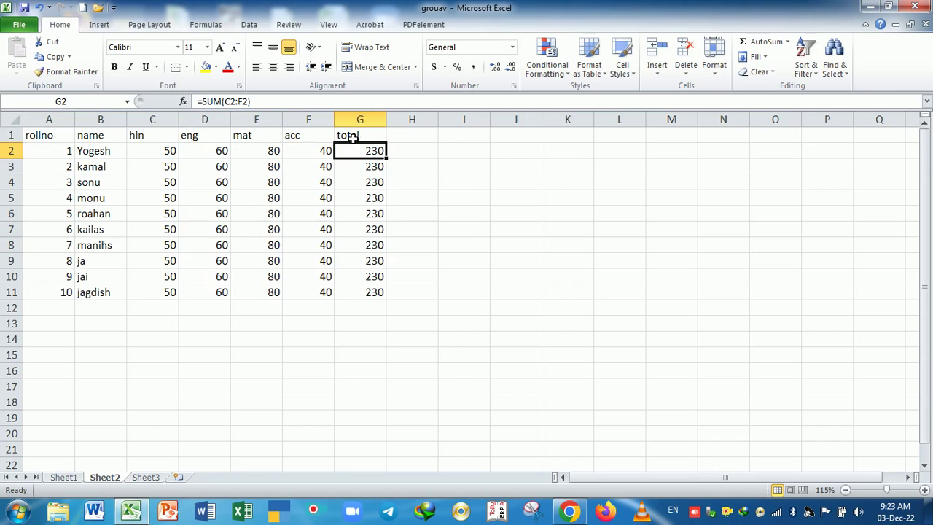
click(64, 139)
- Rotate the A1:G1 headings to 90 degrees so they read vertically
drag(64, 139, 363, 137)
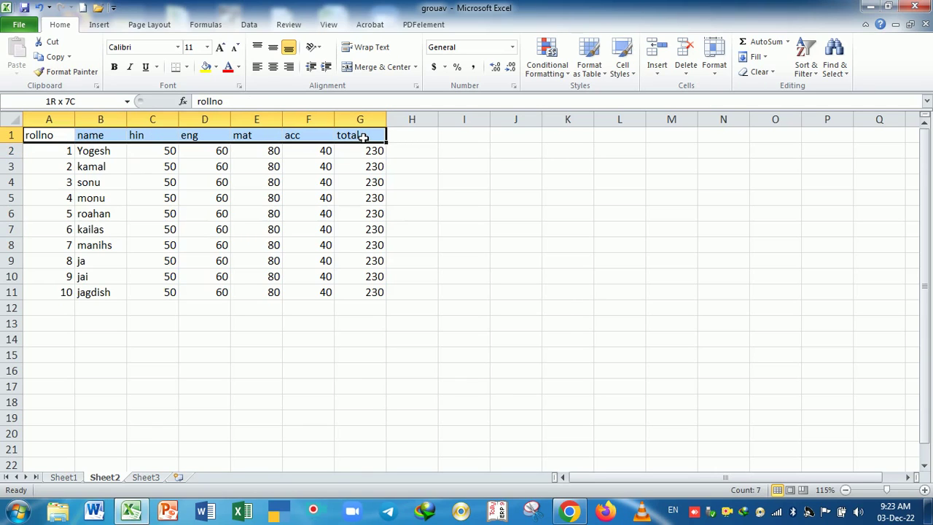
key(ctrl+1)
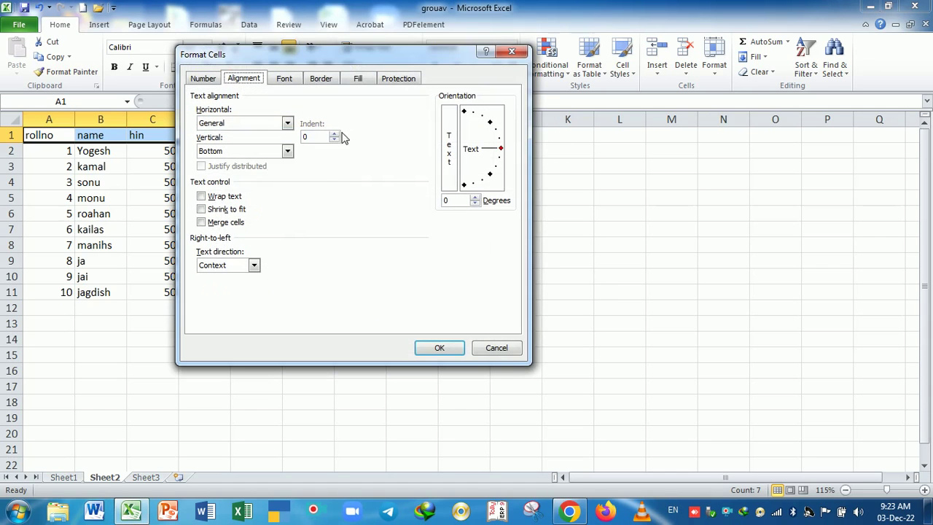
drag(500, 149, 463, 112)
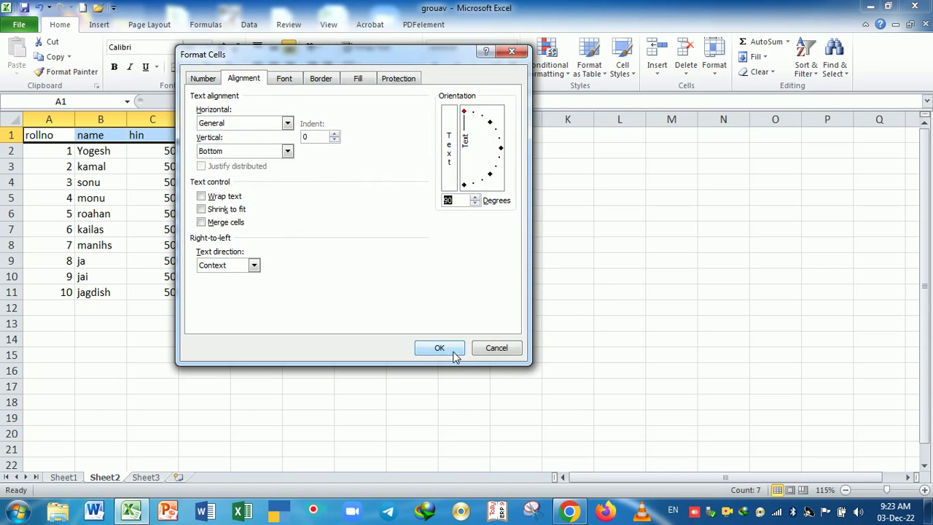
click(427, 353)
click(290, 374)
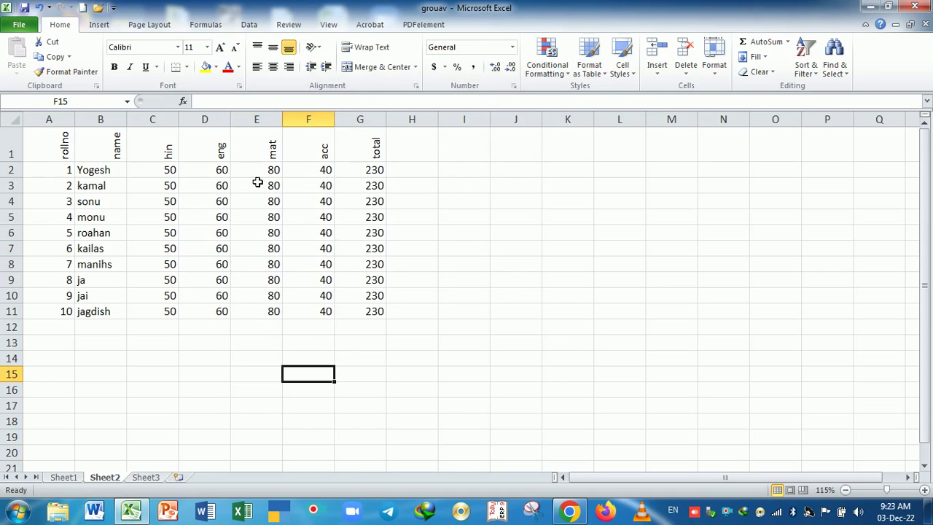
click(256, 146)
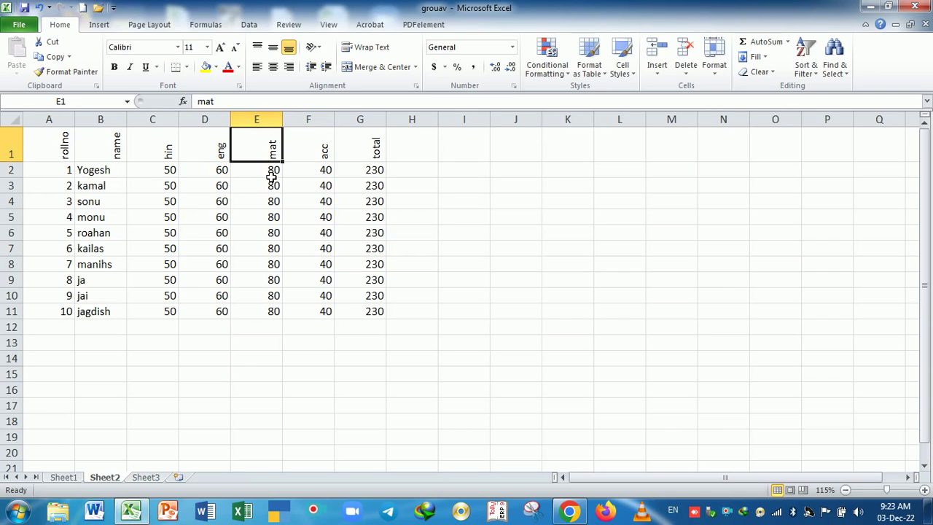
click(271, 177)
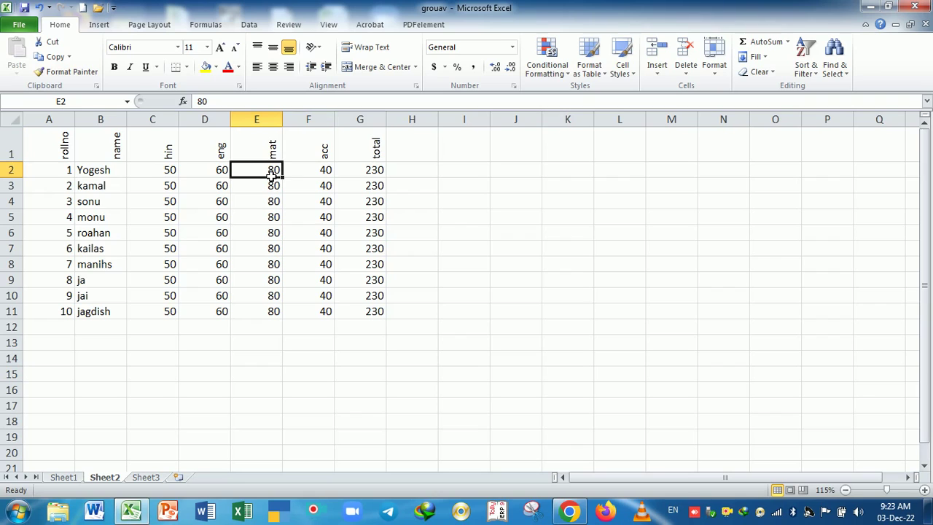
click(274, 148)
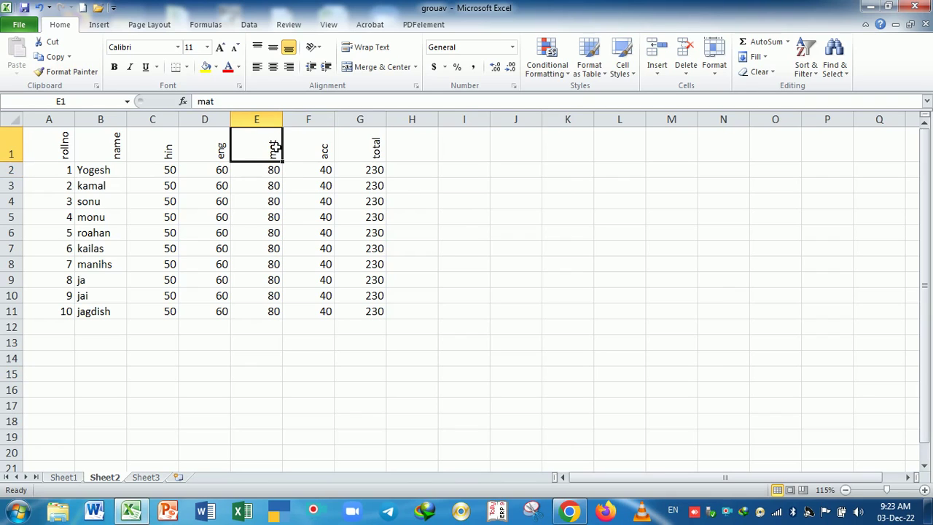
click(101, 154)
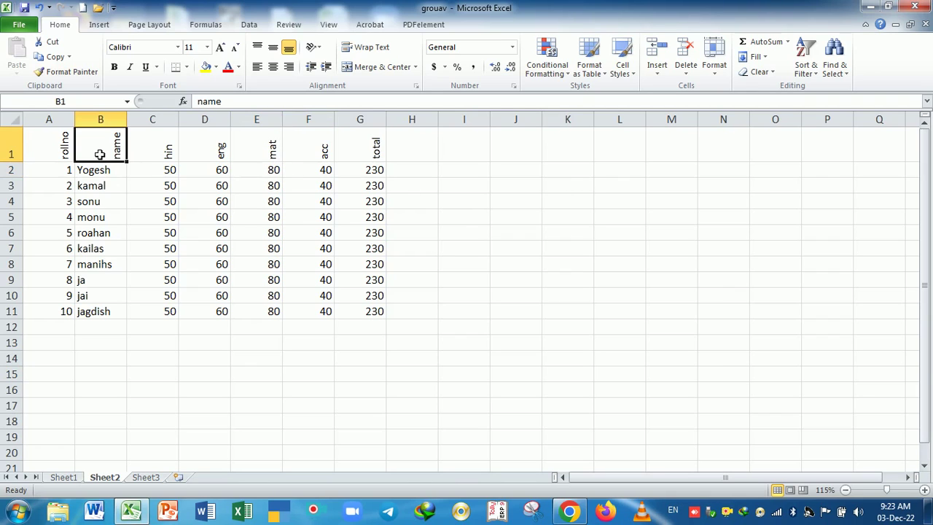
- Replace the A1 heading with Date and put today's date 03-12-22 in B1
click(54, 153)
text(D)
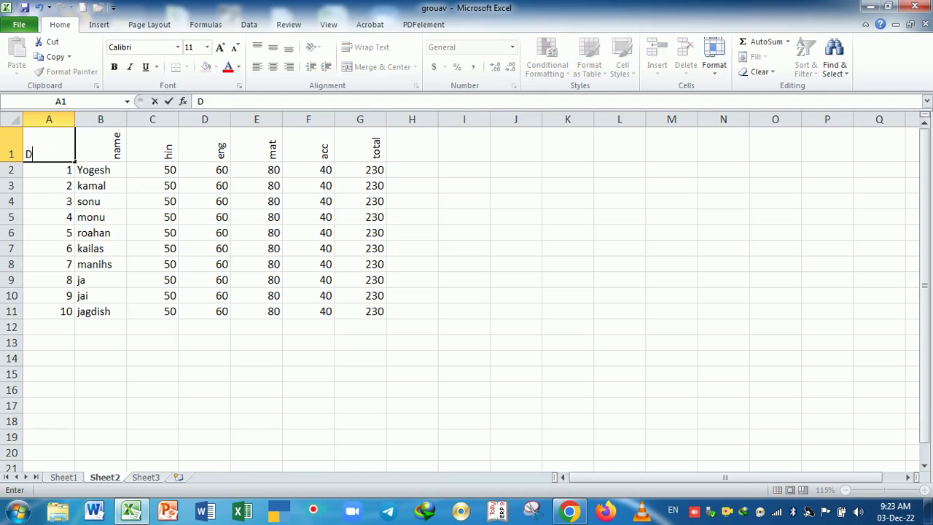
text(Ate)
key(Tab)
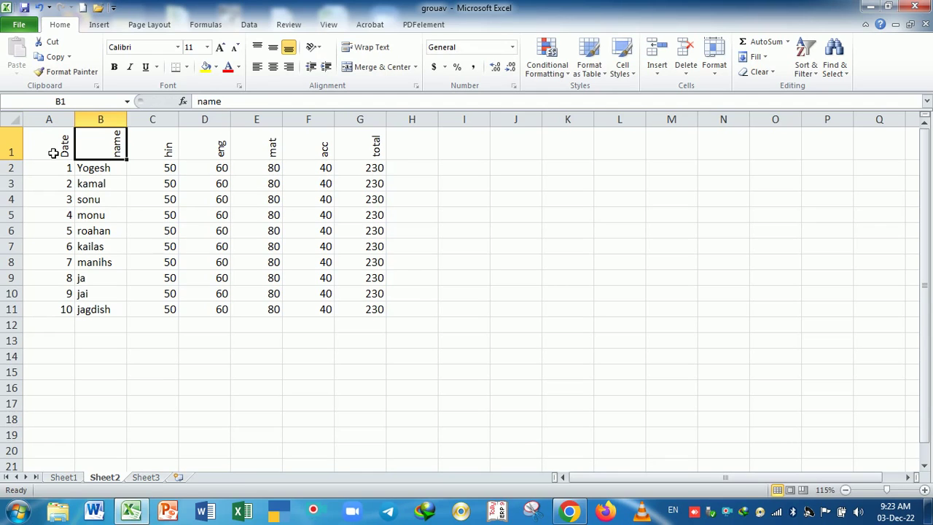
key(Return)
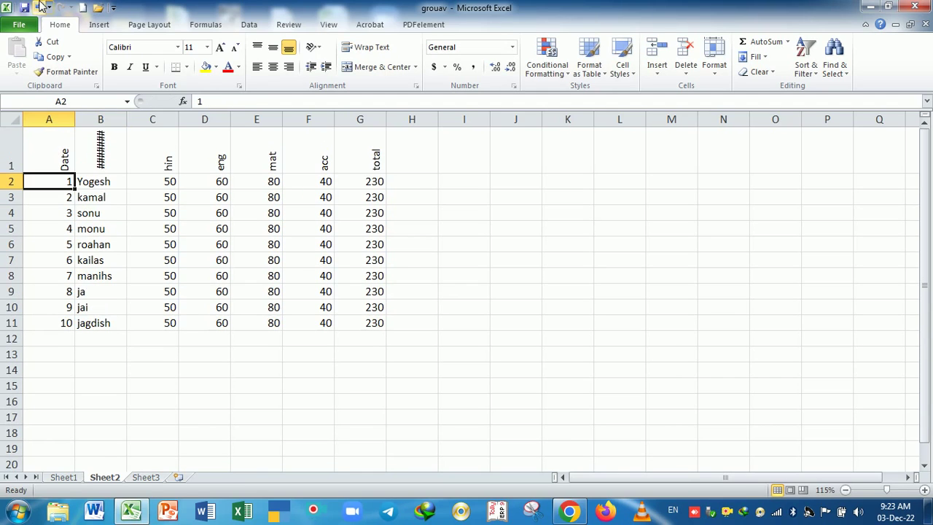
click(102, 144)
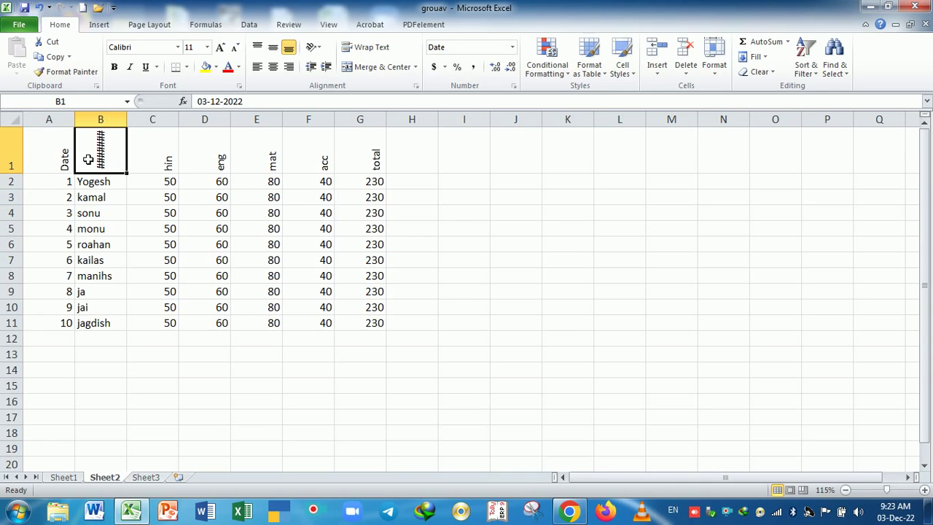
- Set B1:G1 to horizontal orientation and fill dates 03-12-22 through 08-12-22 across it
drag(88, 159, 352, 160)
key(ctrl+1)
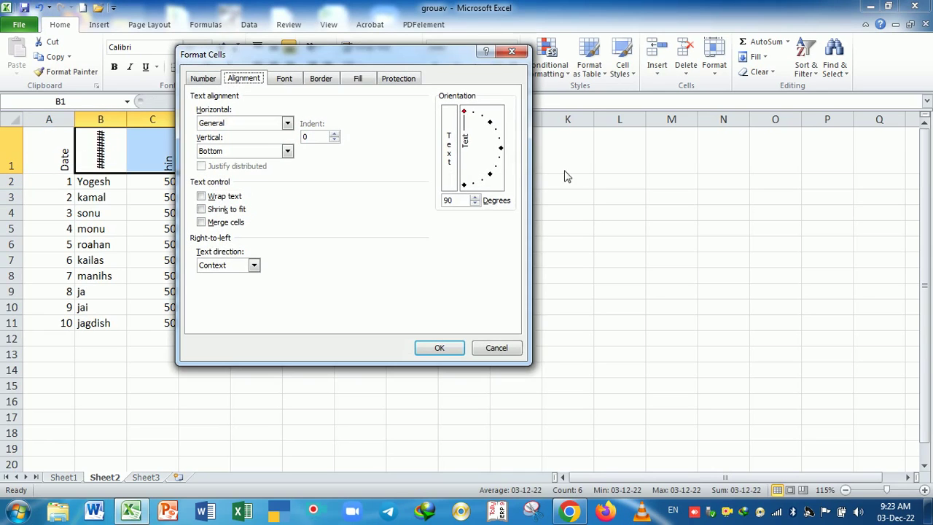
click(501, 149)
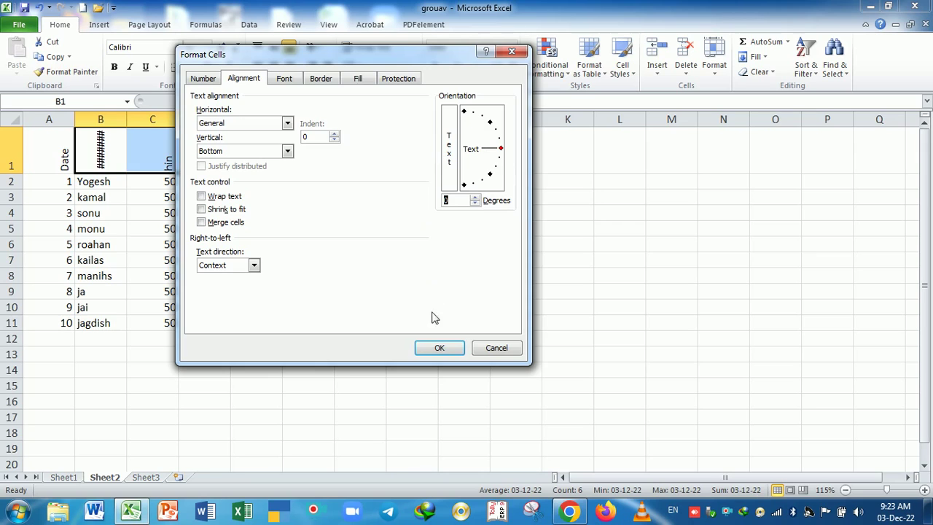
click(439, 348)
click(215, 180)
click(111, 150)
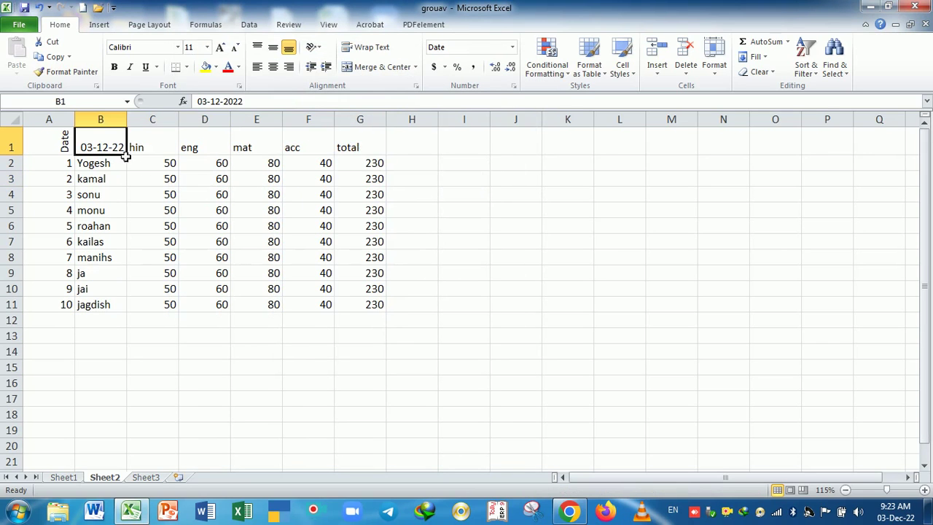
drag(127, 155, 390, 162)
- Widen columns C, D, E and F by dragging their borders
click(214, 211)
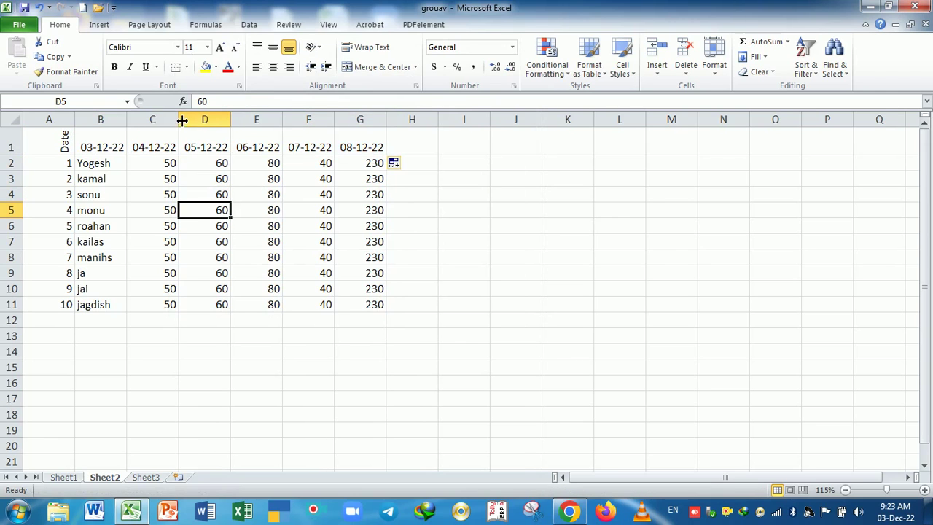
drag(178, 119, 184, 119)
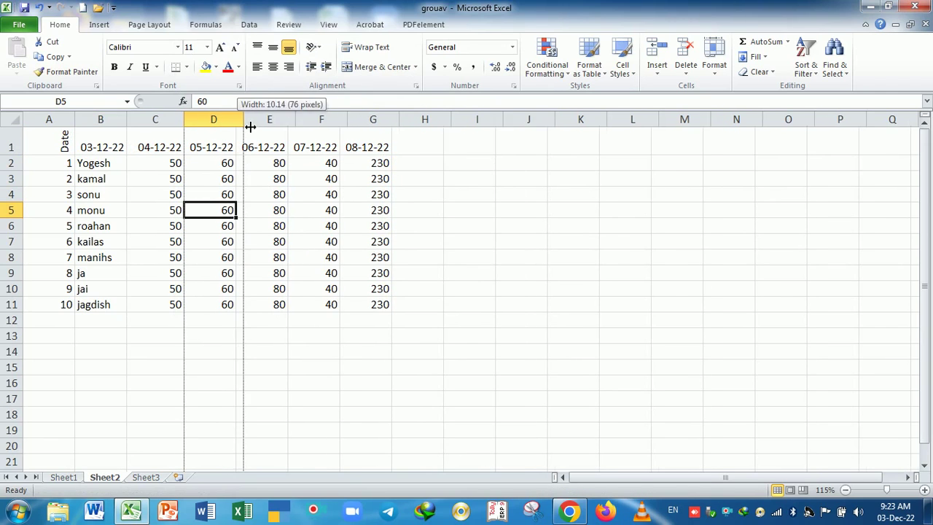
drag(242, 128, 307, 128)
click(175, 195)
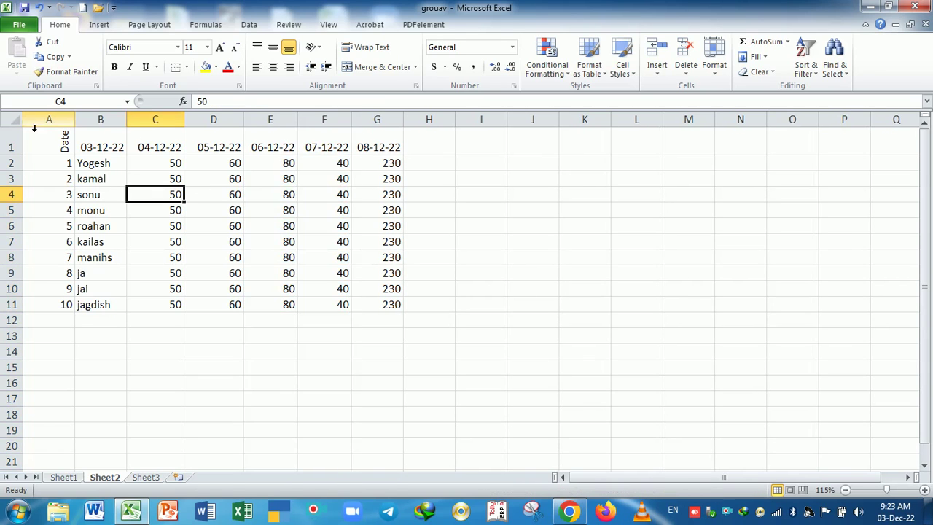
- Try giving every column the same width, then undo it
click(12, 119)
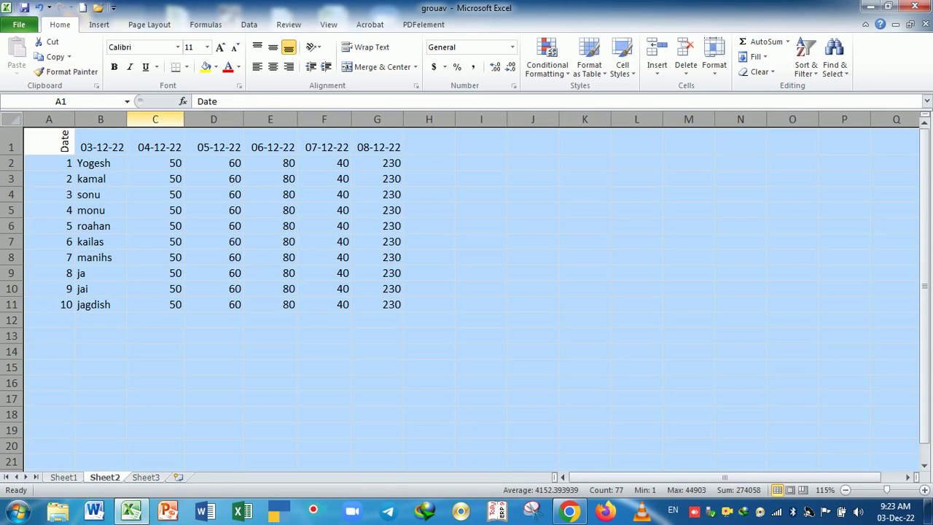
drag(185, 128, 179, 128)
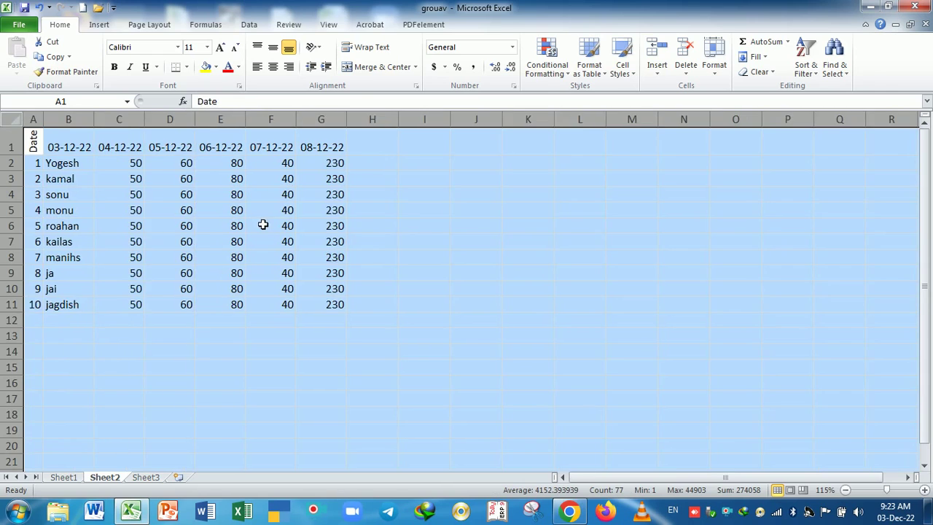
click(288, 258)
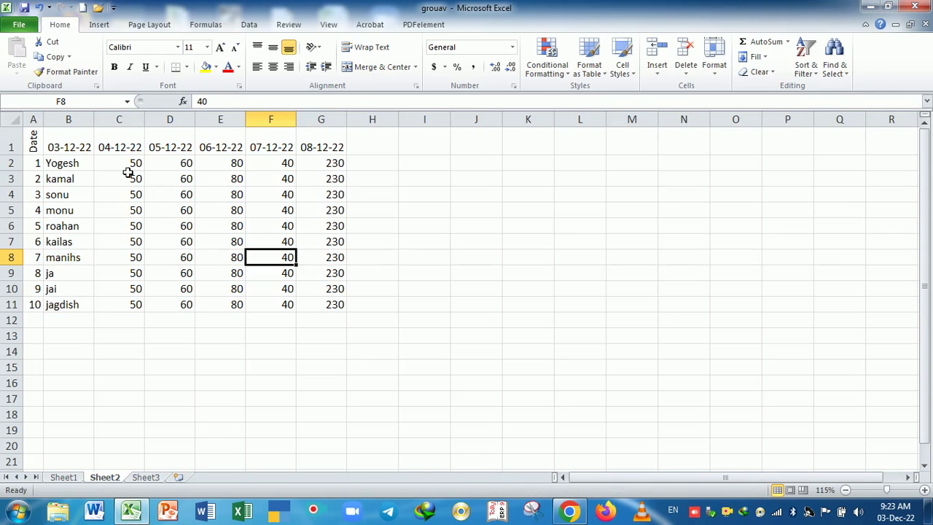
mouse_move(126, 166)
mouse_down()
mouse_move(125, 305)
mouse_move(129, 177)
mouse_move(137, 303)
mouse_up()
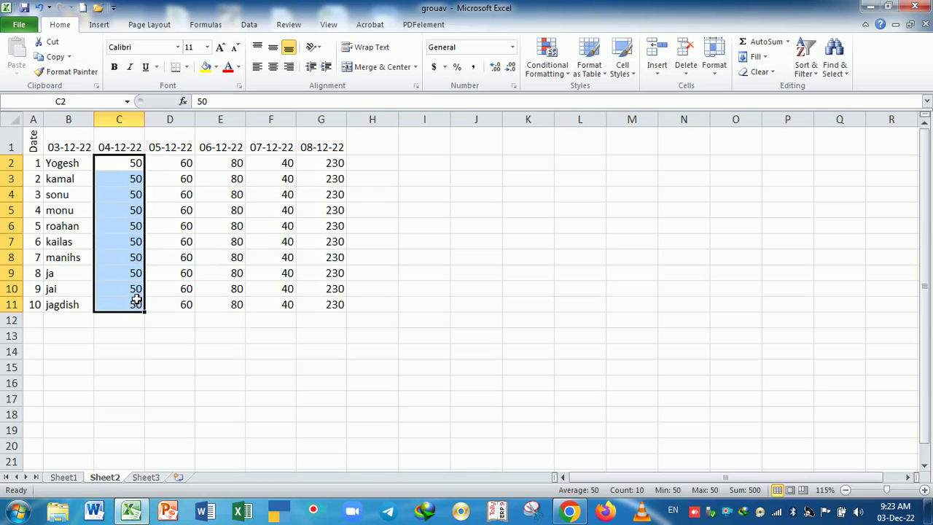
key(ctrl+z)
click(125, 256)
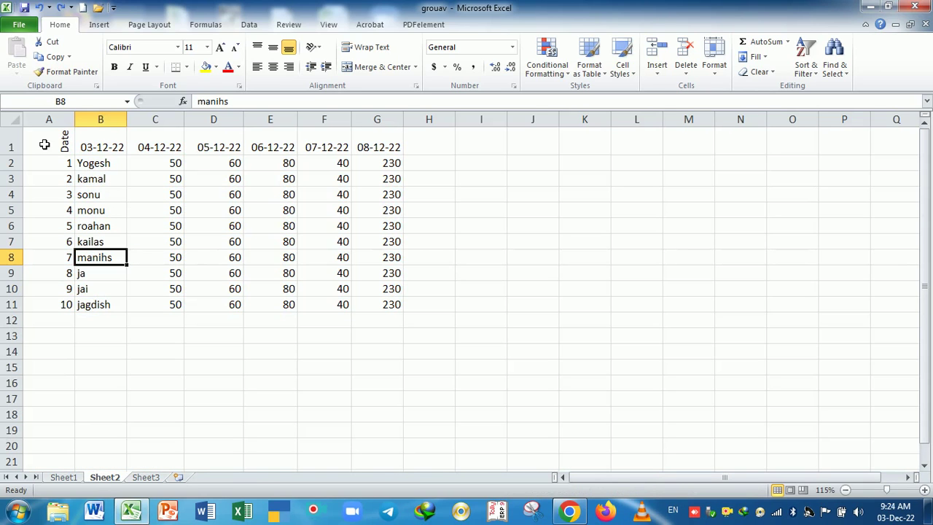
mouse_move(46, 144)
mouse_down()
mouse_move(410, 148)
mouse_move(396, 148)
mouse_up()
- Rotate the row-1 date headings to 90 degrees and make row 1 taller to show them
key(ctrl+1)
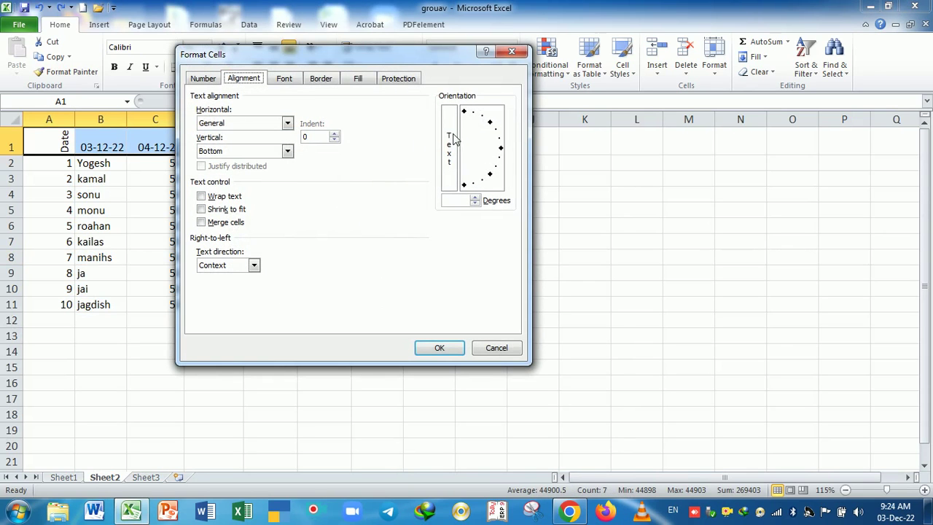
click(464, 112)
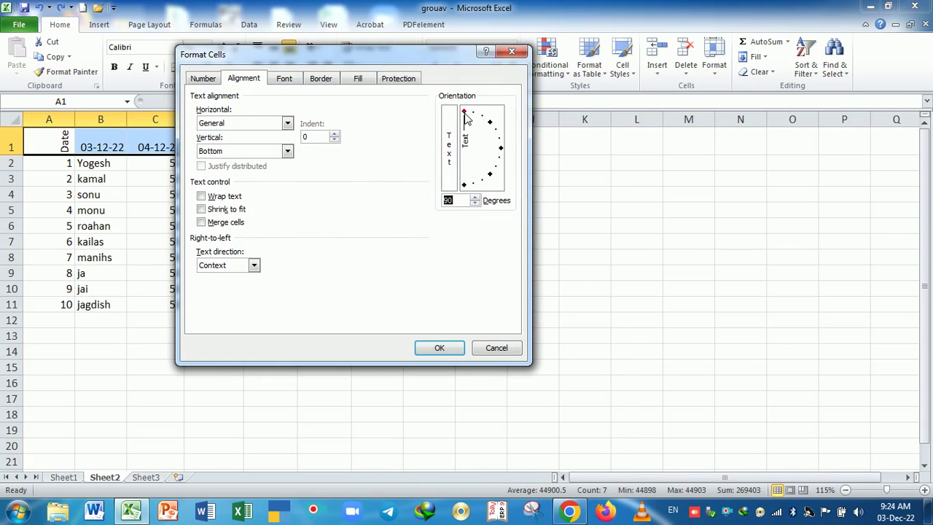
click(439, 348)
drag(309, 323, 269, 323)
drag(25, 173, 25, 190)
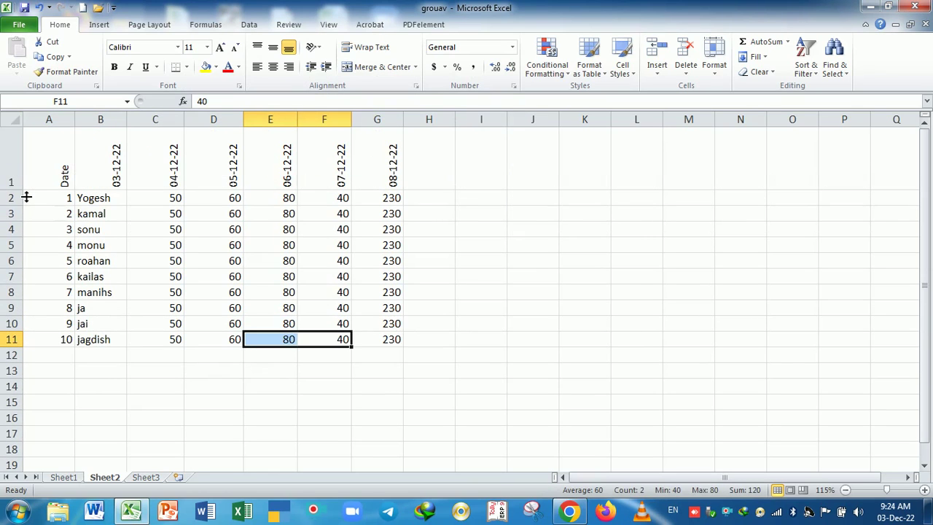
- AutoFit every column on the sheet to its contents
click(12, 119)
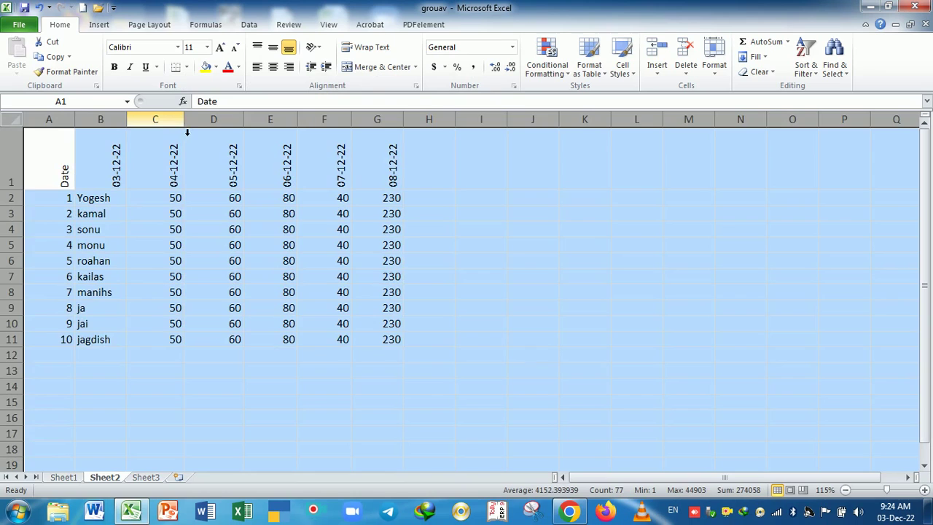
double_click(184, 119)
click(235, 220)
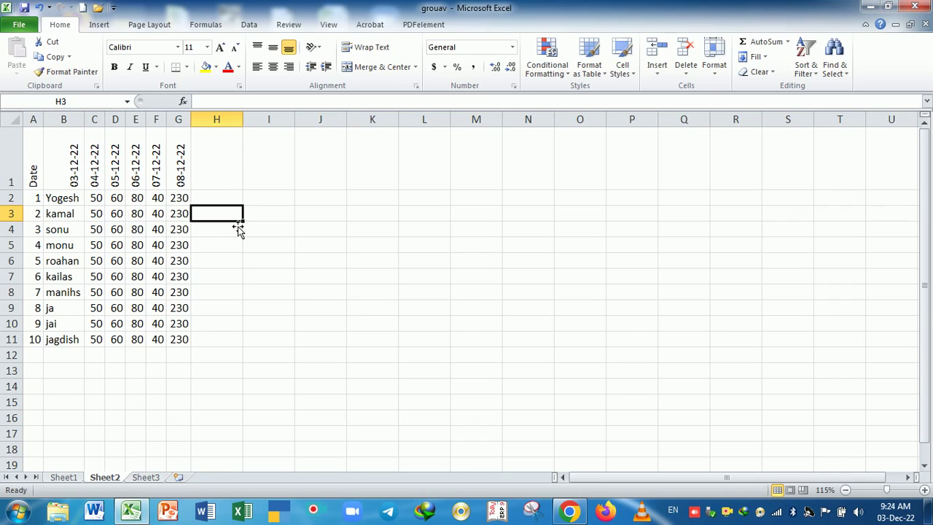
- Undo the column AutoFit
key(ctrl+z)
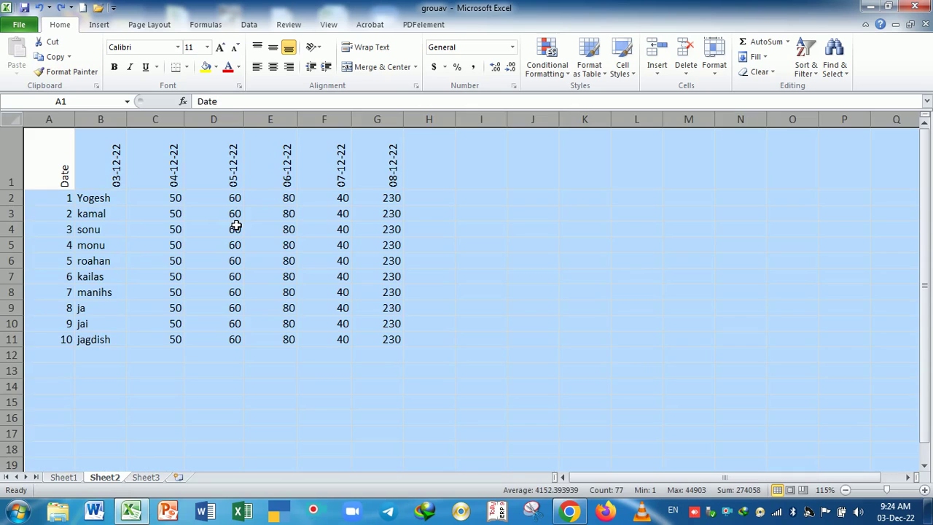
click(223, 217)
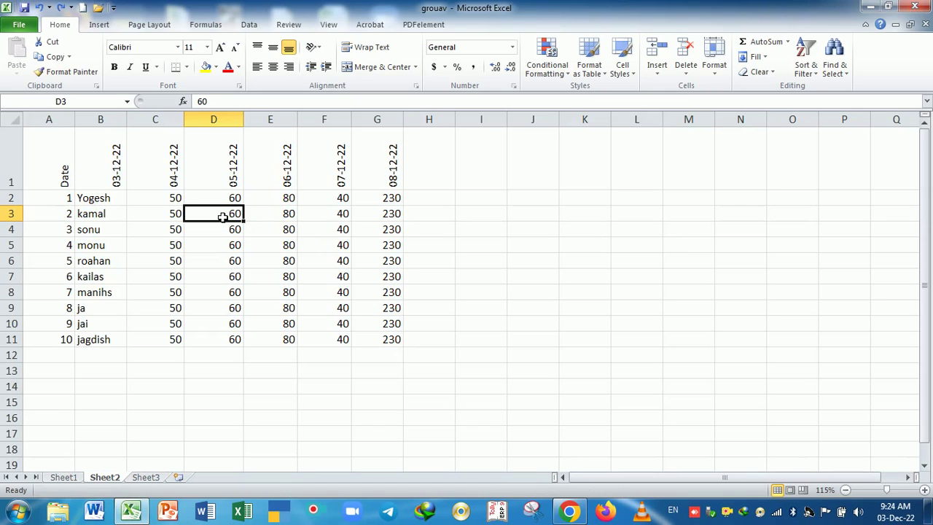
drag(250, 176, 381, 340)
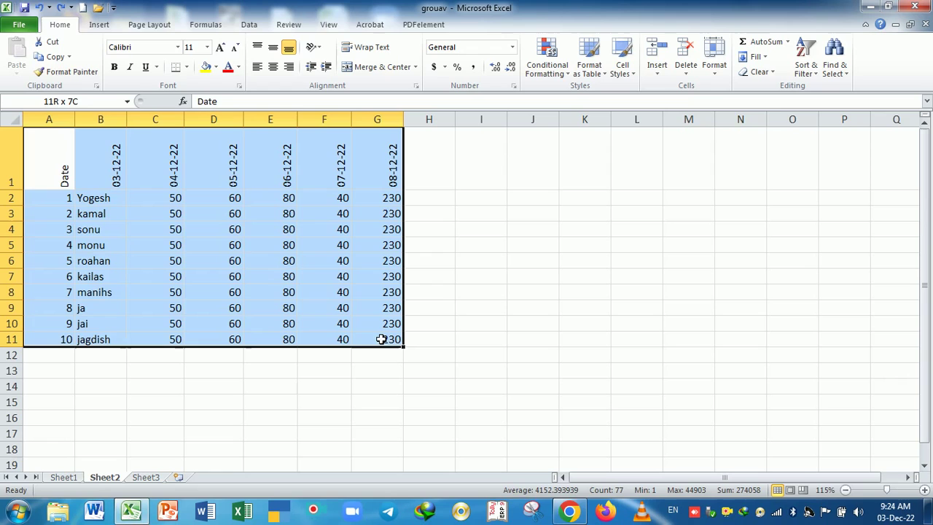
click(149, 216)
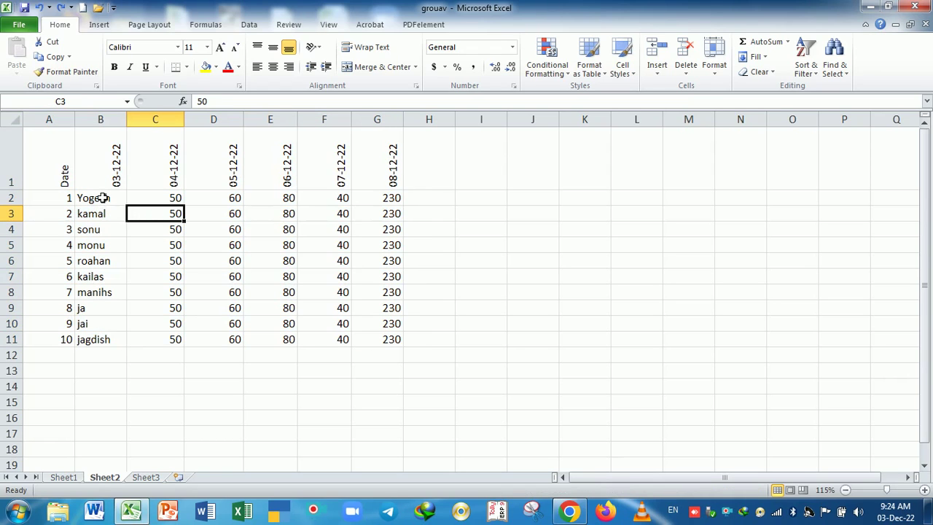
- Centre the date headings and marks in C1:G11 horizontally and vertically
drag(156, 168, 386, 340)
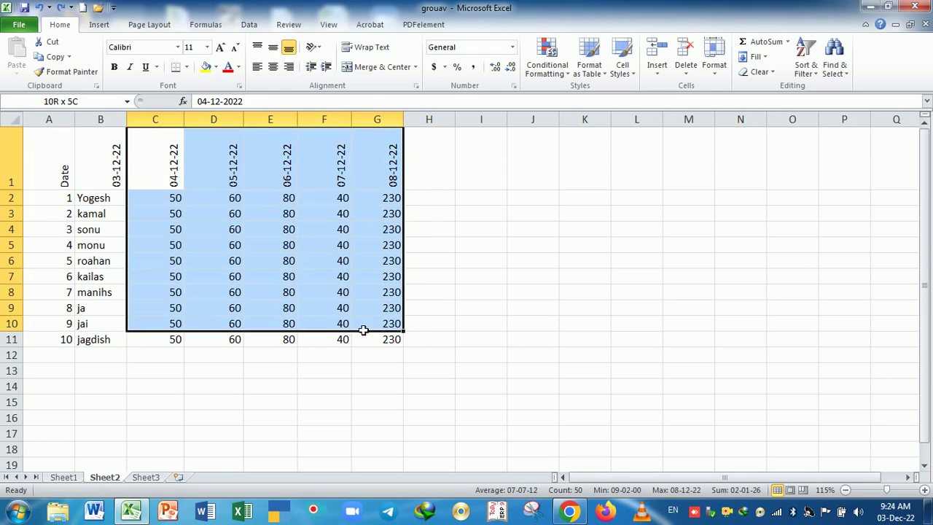
click(272, 66)
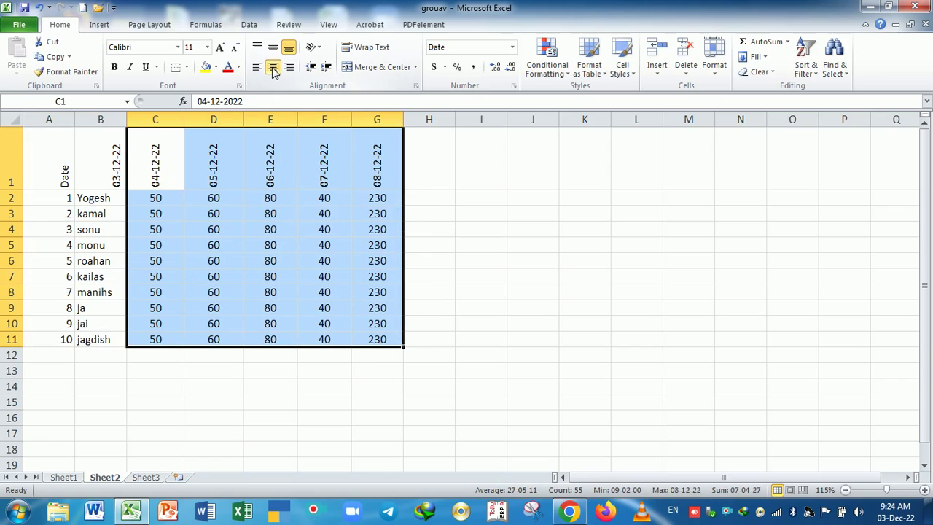
click(273, 48)
click(503, 292)
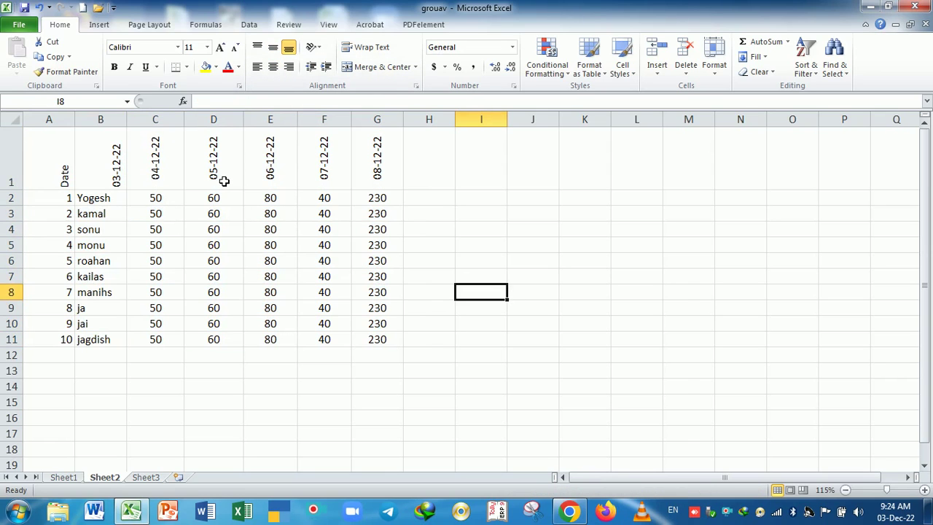
- Middle-align the Date heading in A1 and centre the B1 date, then undo the last change
click(69, 170)
click(274, 48)
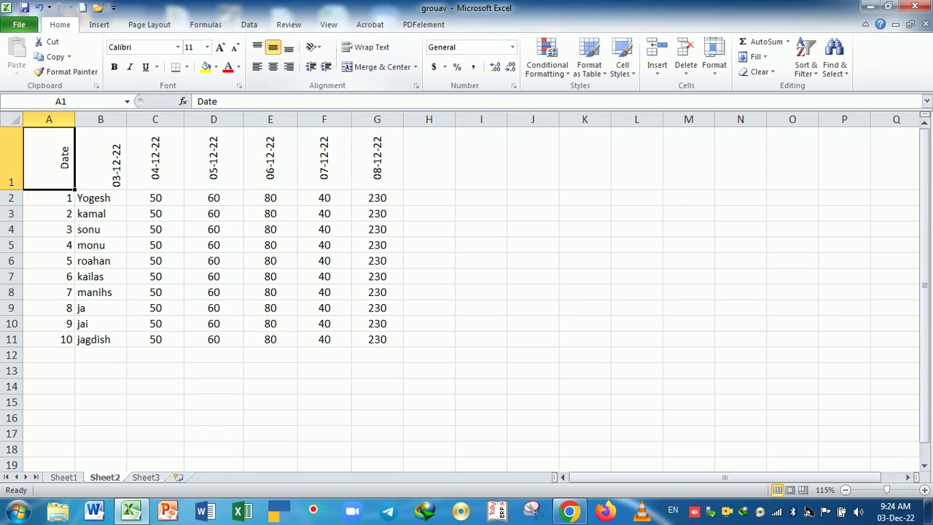
click(113, 164)
click(273, 67)
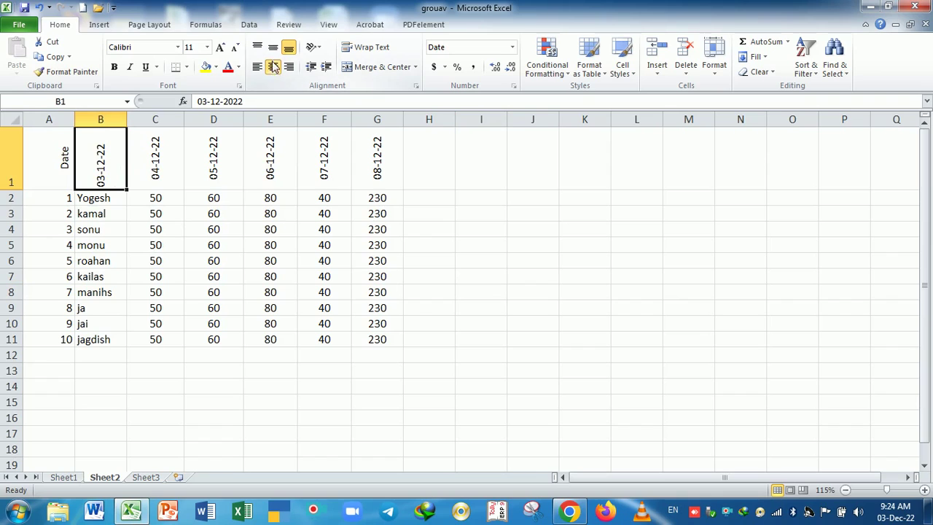
click(273, 48)
click(280, 266)
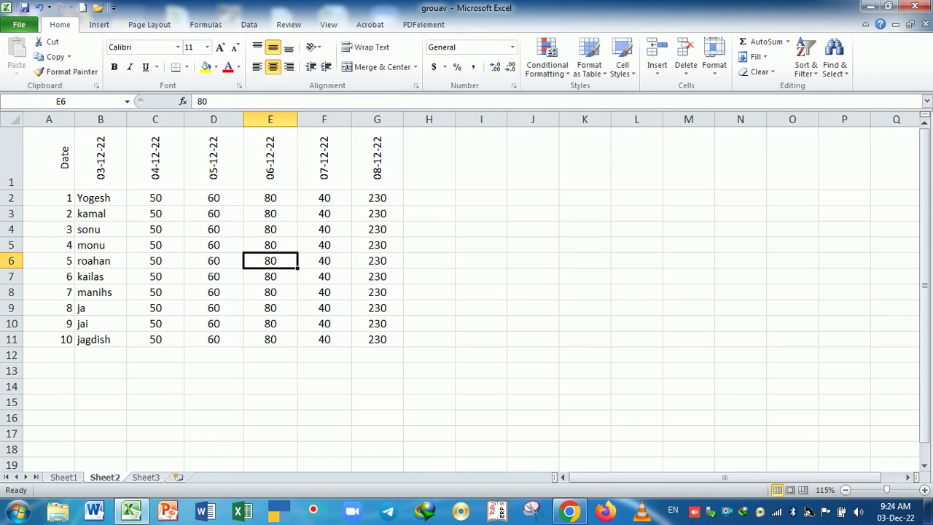
key(ctrl+z)
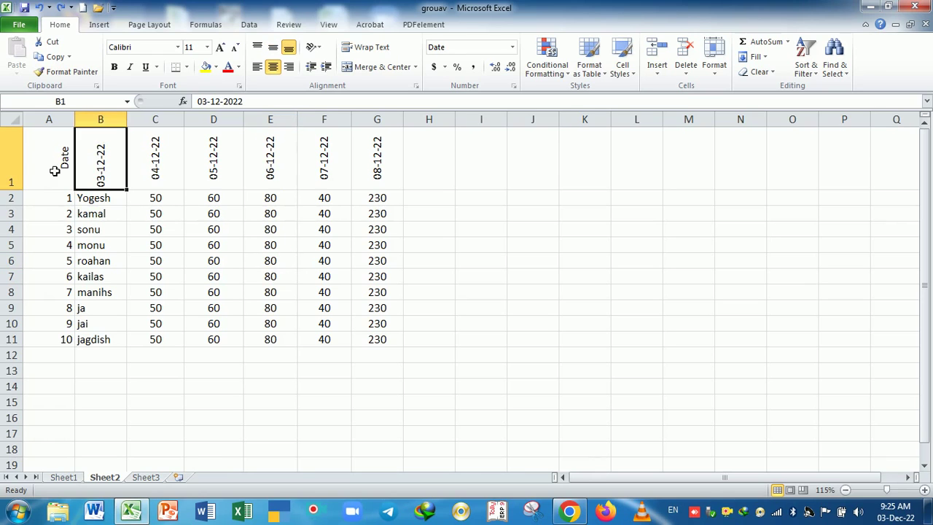
- Give the header row A1:G1 outline and inside borders
drag(54, 171, 360, 178)
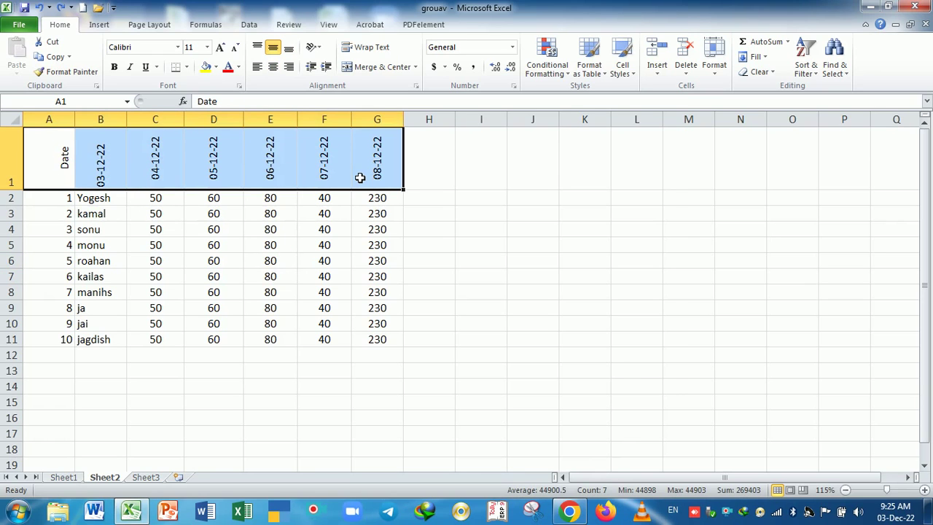
key(ctrl+1)
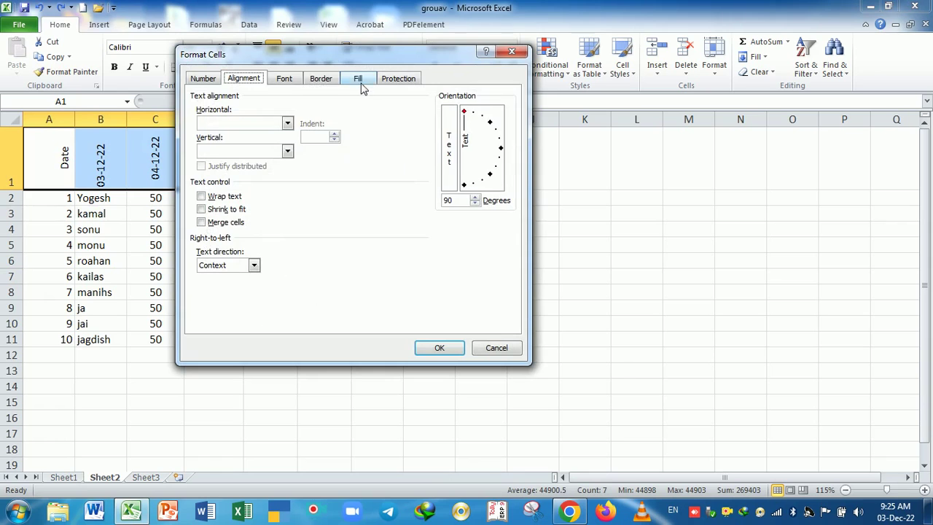
click(320, 78)
click(368, 118)
click(405, 118)
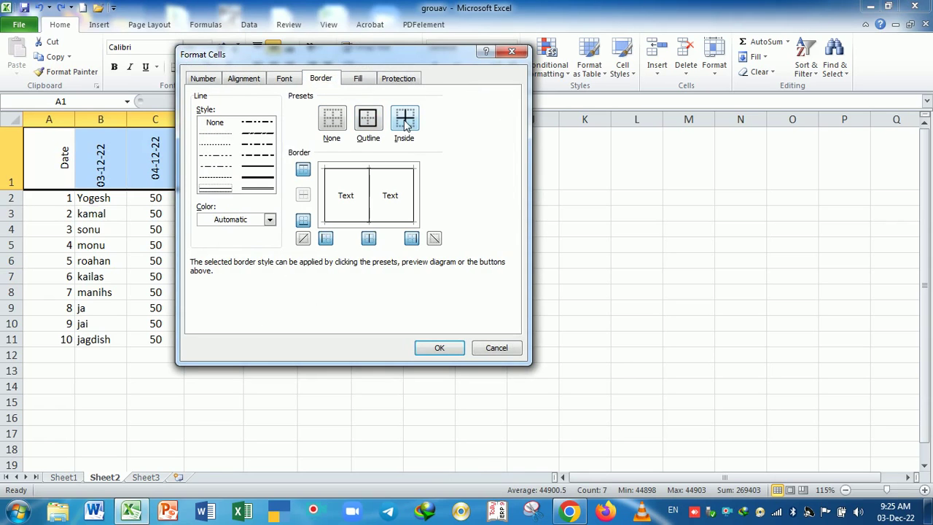
click(439, 348)
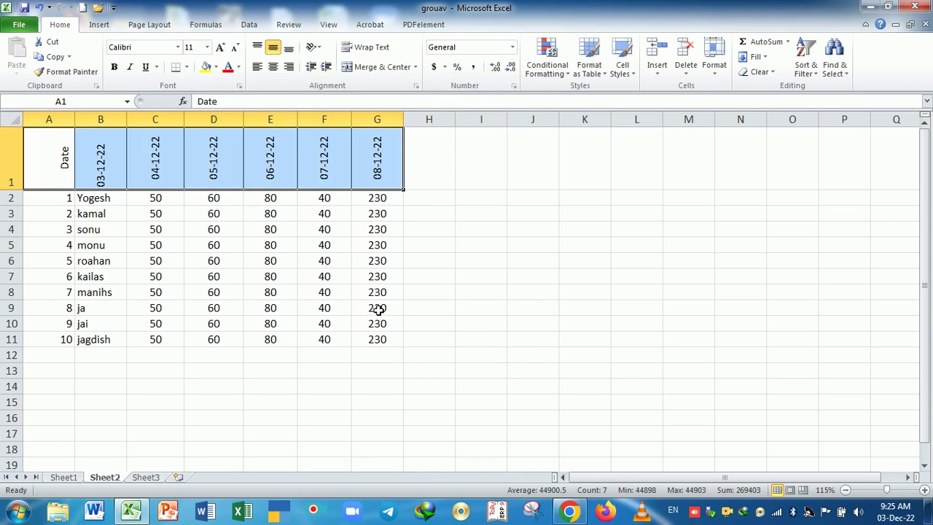
- Tilt the A1:G1 heading text to a slanted angle
key(ctrl+1)
click(244, 78)
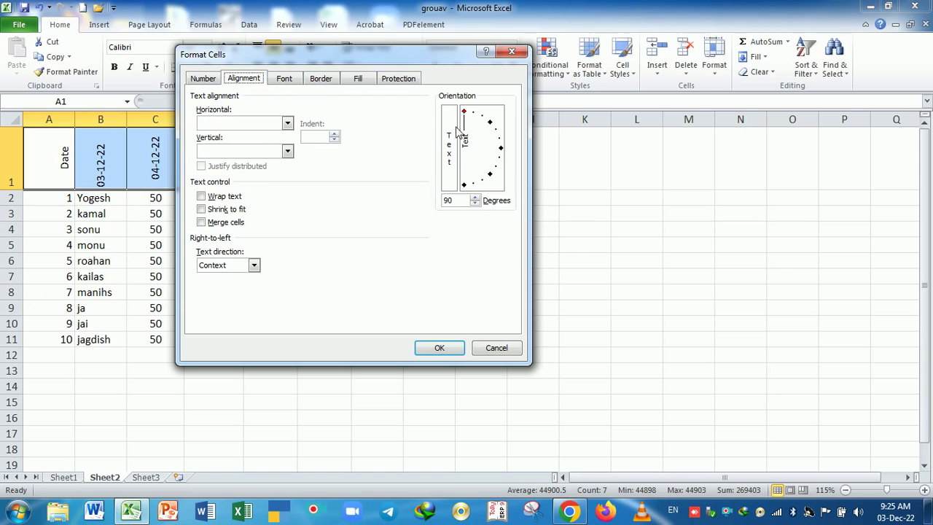
drag(468, 129, 488, 124)
click(439, 348)
click(322, 326)
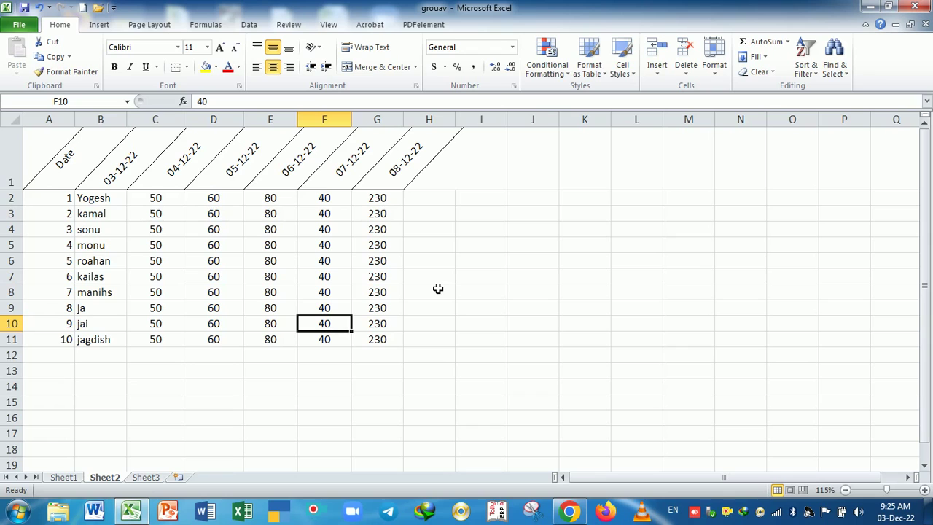
- Apply All Borders to the table body A2:G11
drag(56, 201, 372, 343)
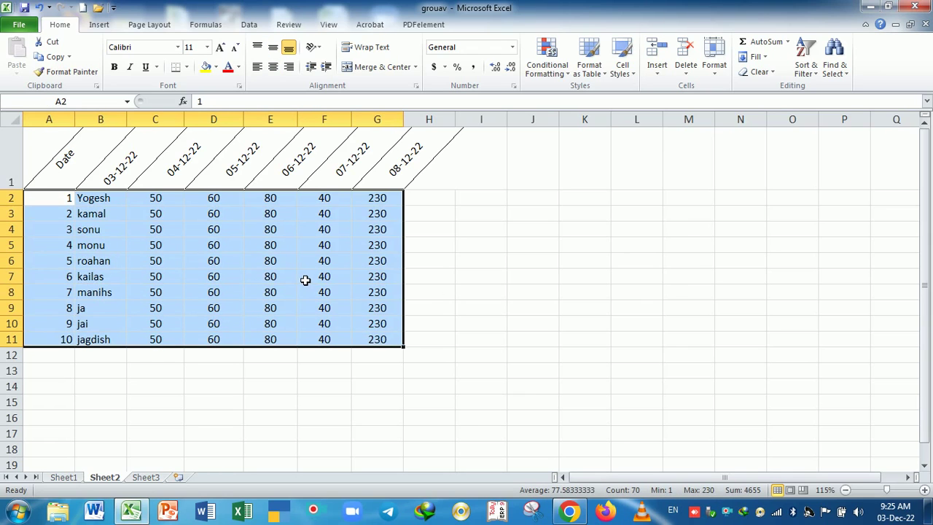
click(187, 67)
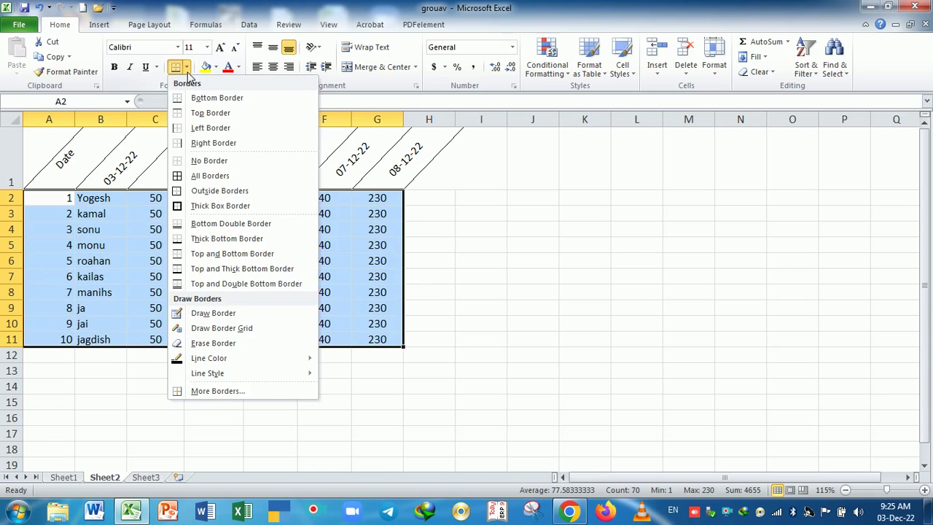
click(204, 180)
click(442, 275)
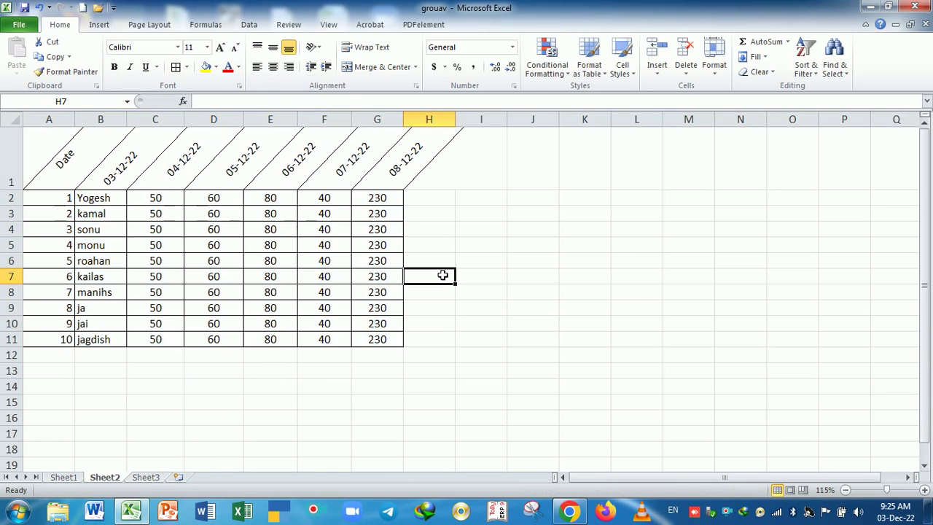
key(ctrl+p)
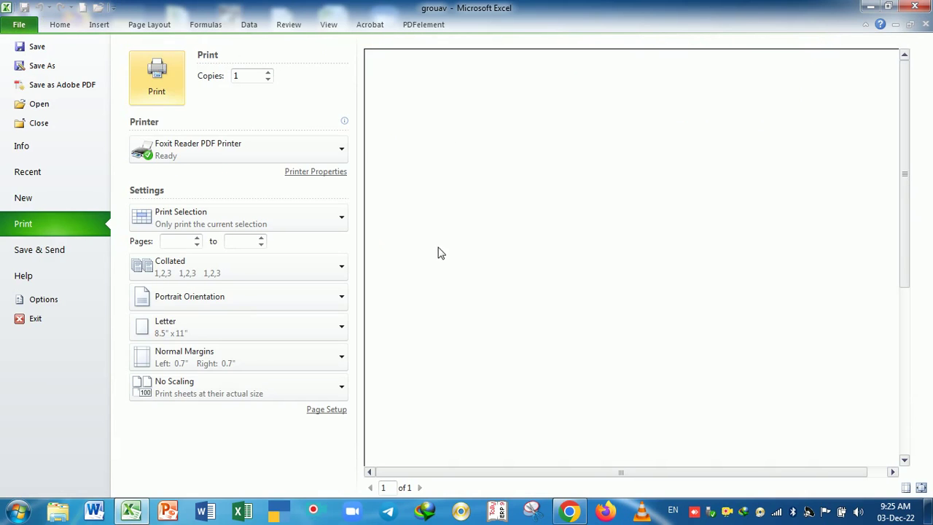
key(Escape)
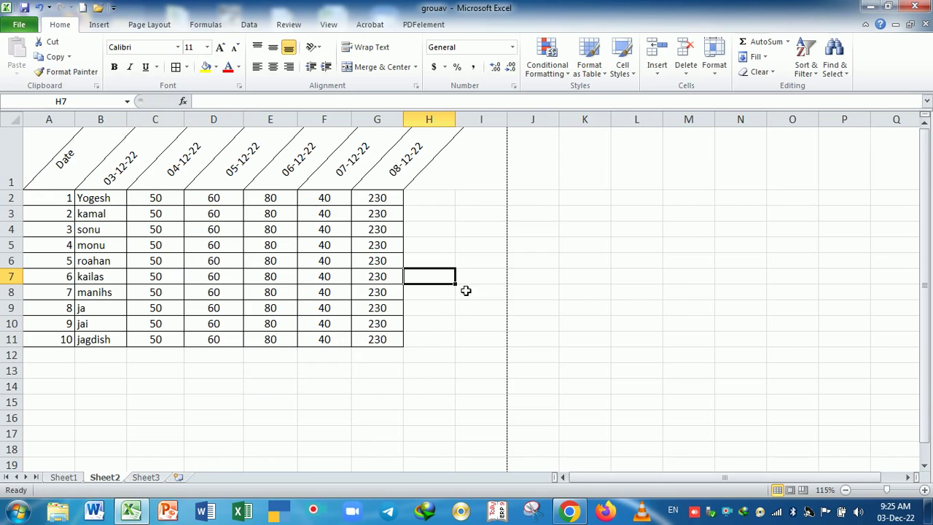
click(368, 384)
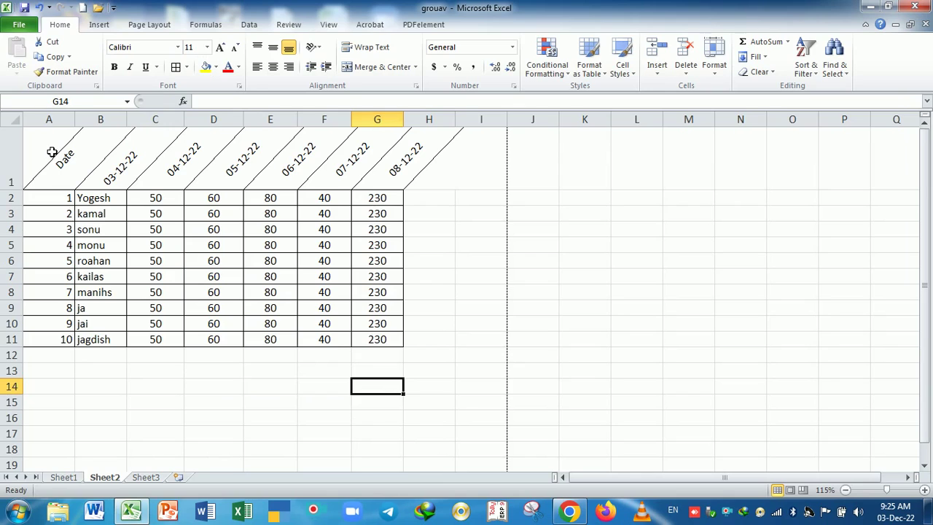
key(ctrl+p)
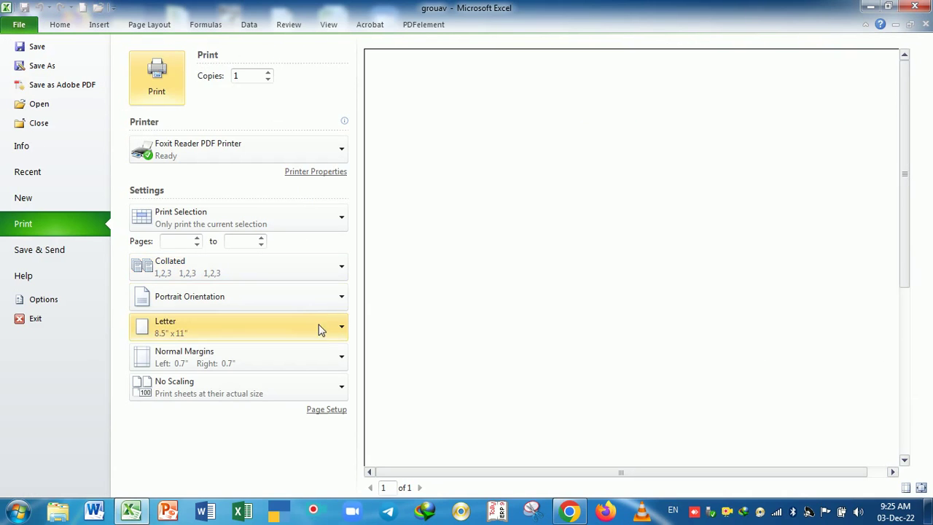
click(224, 219)
click(196, 244)
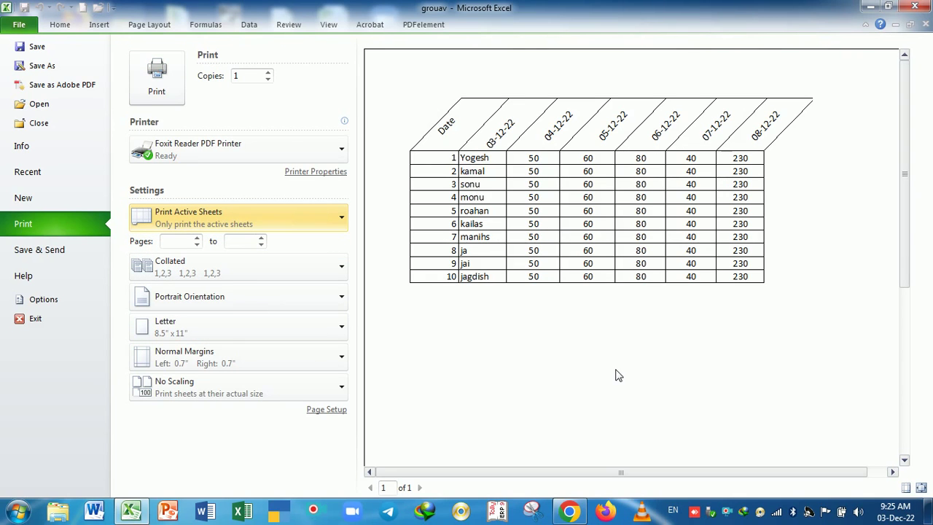
key(Escape)
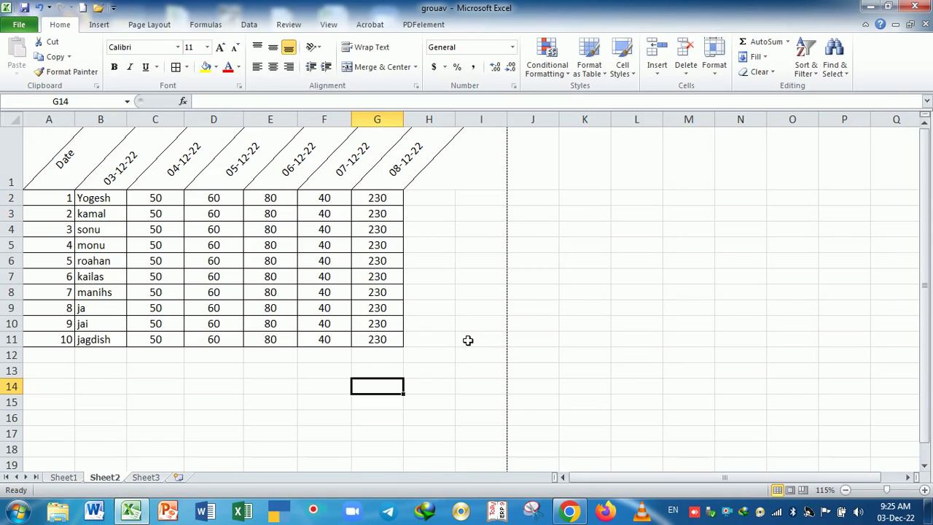
- Enter the sentence 'computer is an electronic' in C14
click(225, 411)
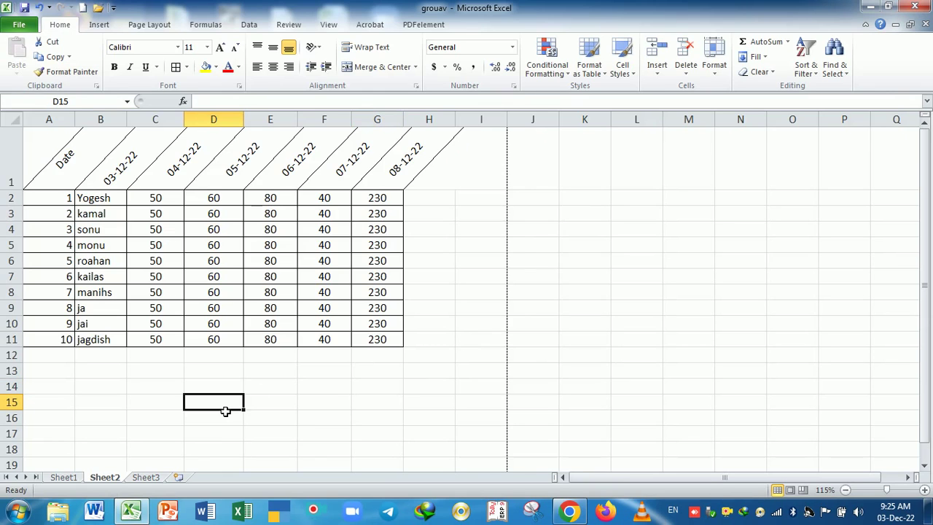
key(ctrl+1)
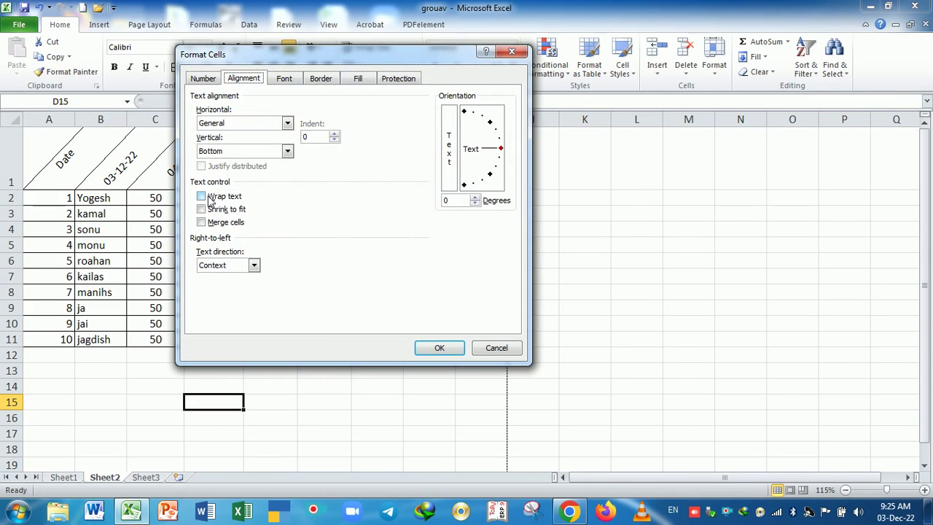
click(500, 348)
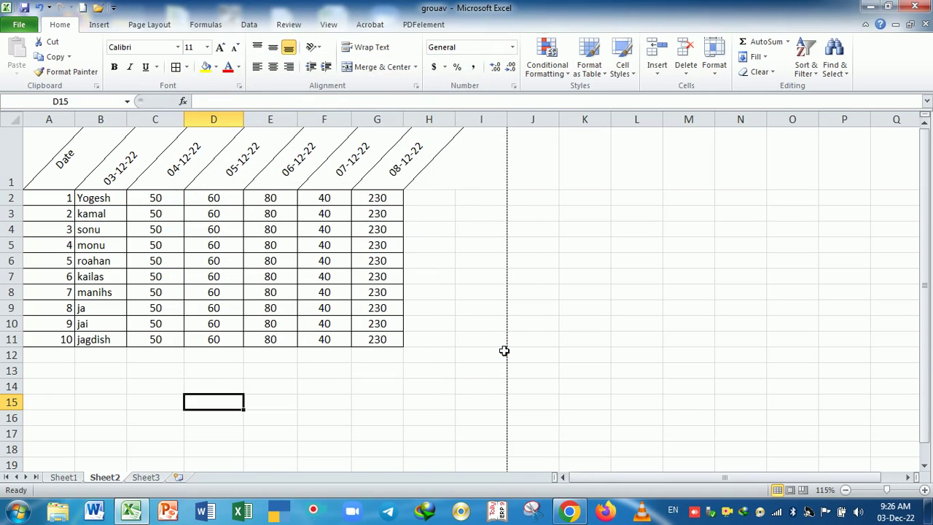
click(157, 392)
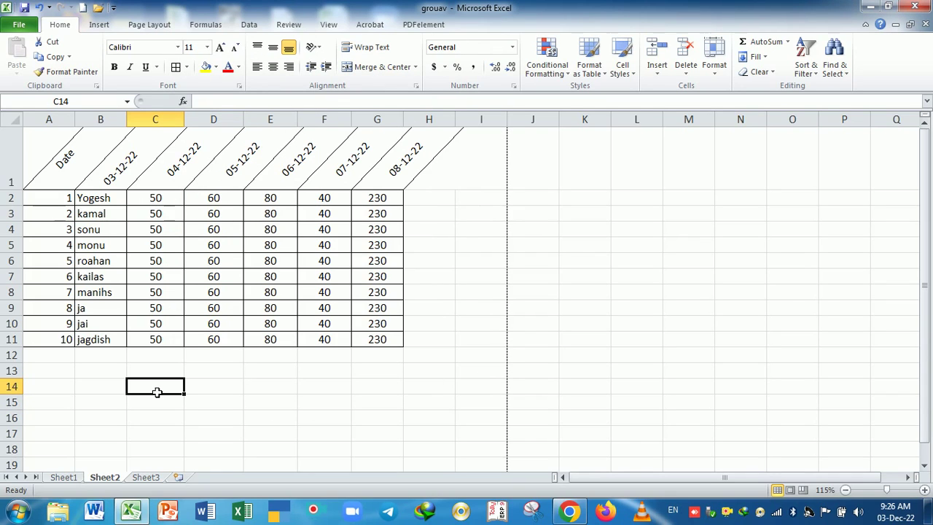
text(compu)
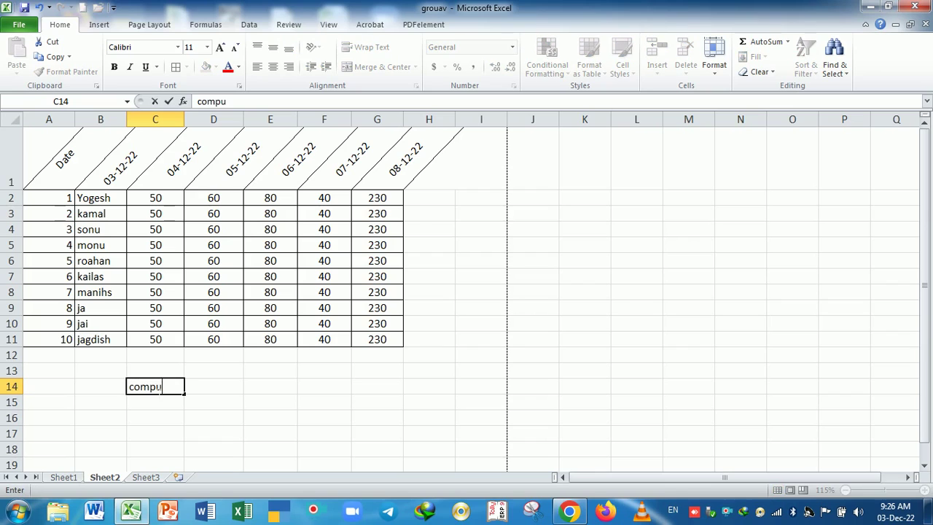
text(ter is an el)
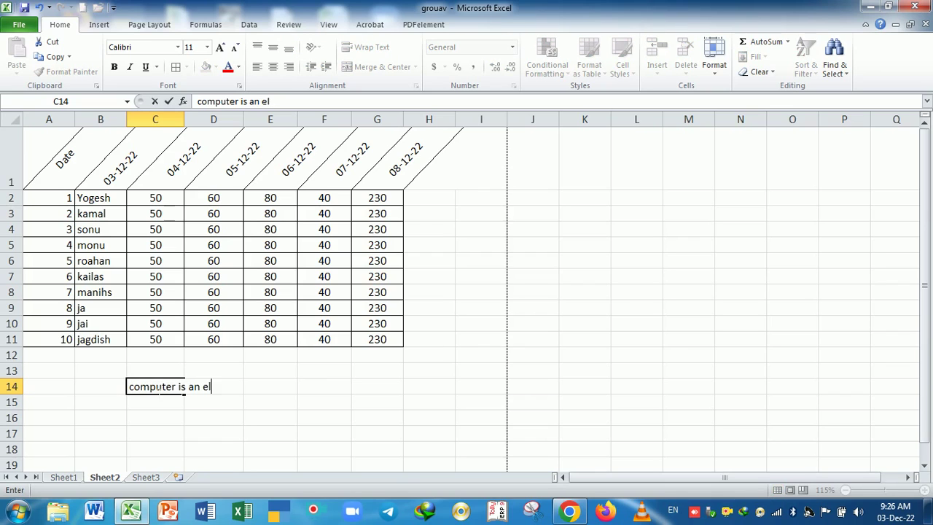
text(ectronic)
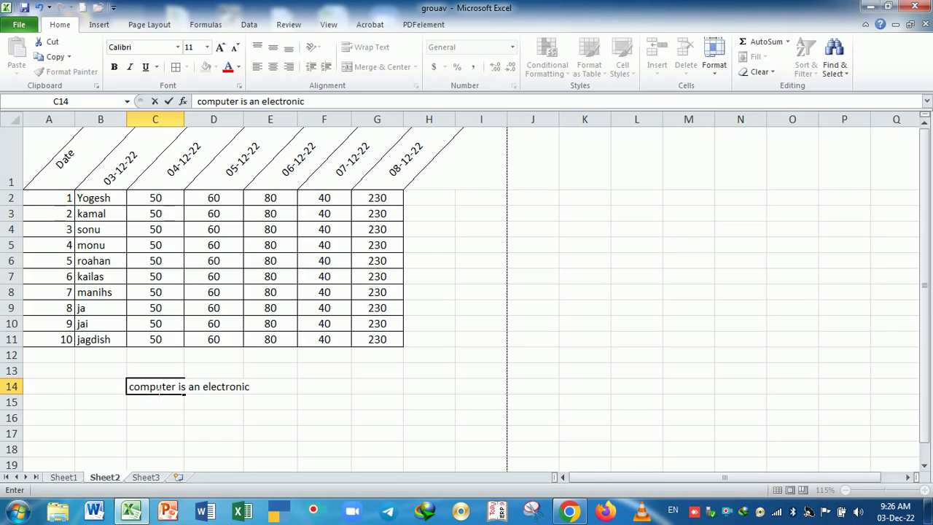
key(Return)
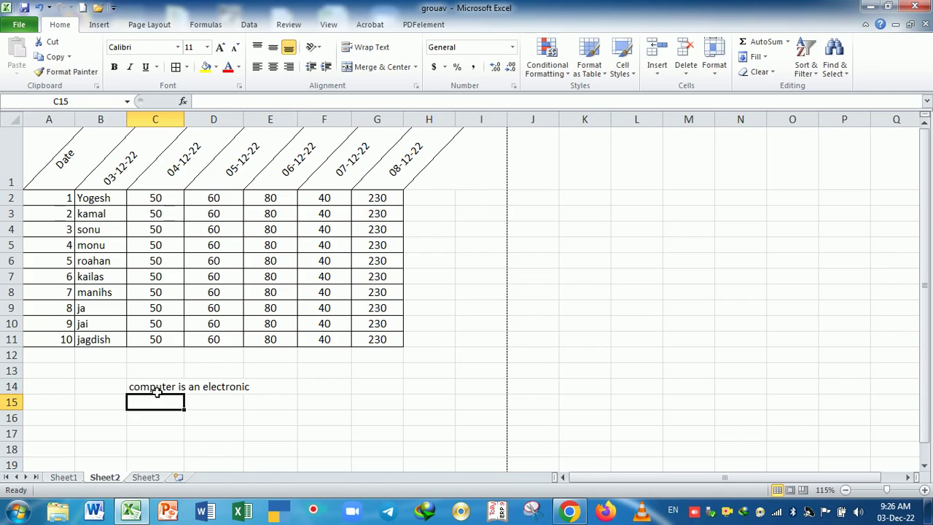
- Turn on Wrap Text for C14 so the sentence spans three lines
click(157, 390)
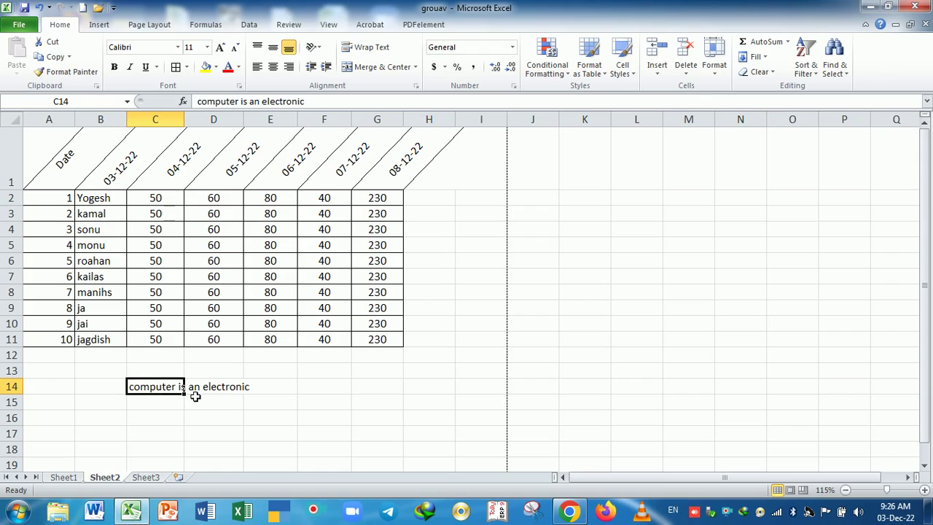
click(208, 392)
click(156, 394)
click(360, 49)
click(203, 415)
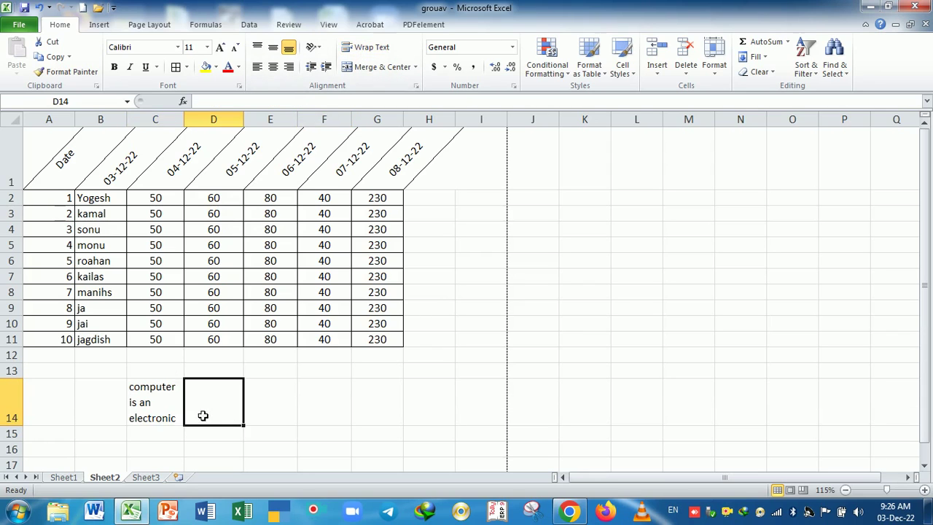
click(165, 401)
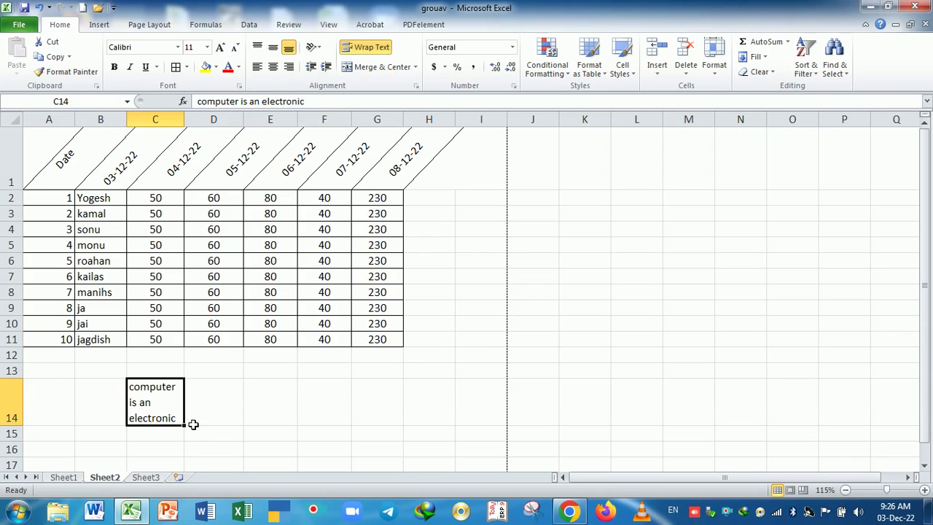
- Reapply text wrapping to C14 through the Format Cells Alignment settings
key(ctrl+z)
key(Down)
key(Down)
click(178, 392)
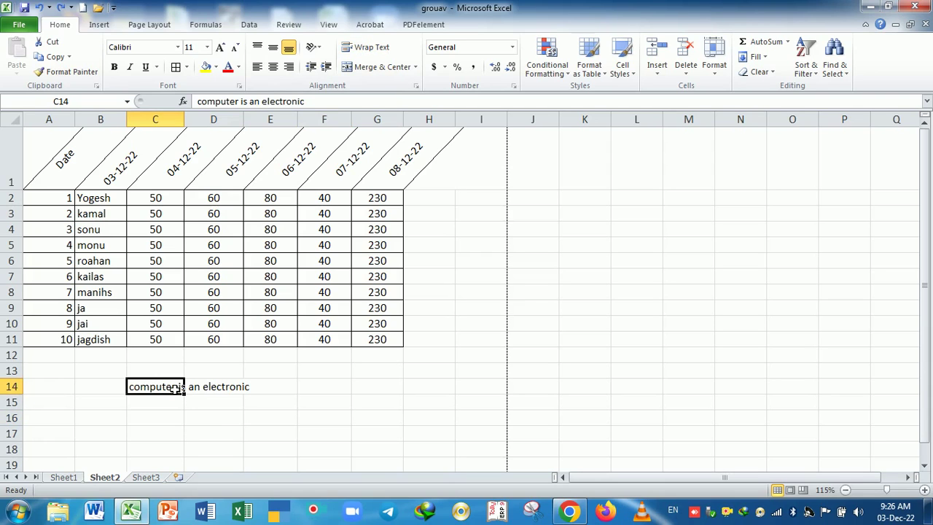
key(ctrl+1)
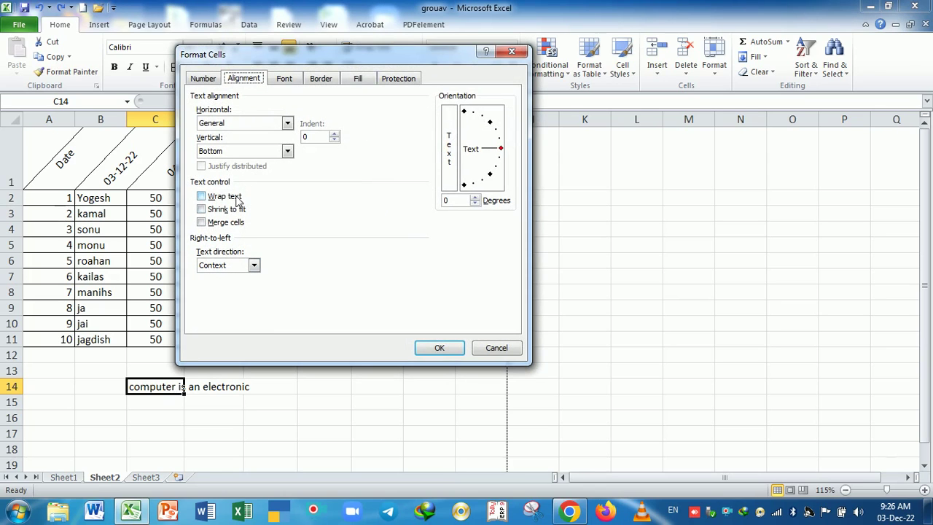
click(229, 196)
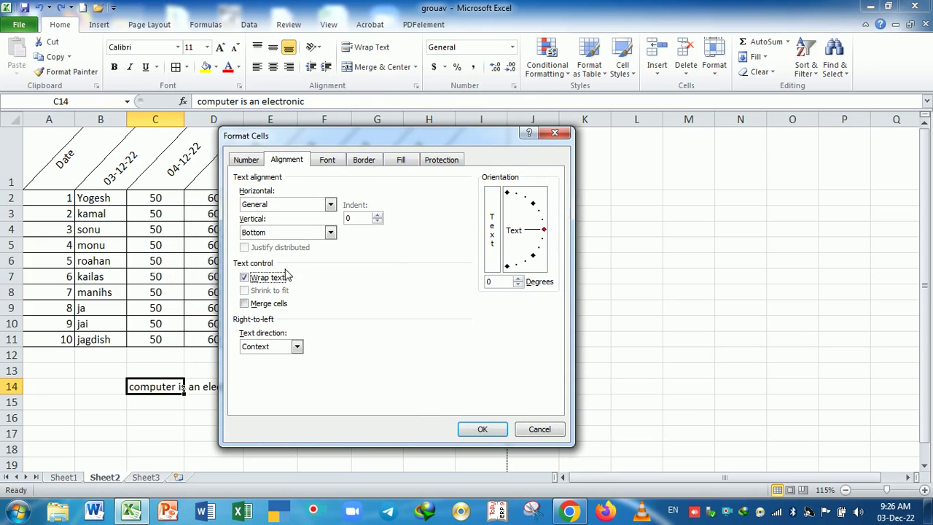
click(482, 431)
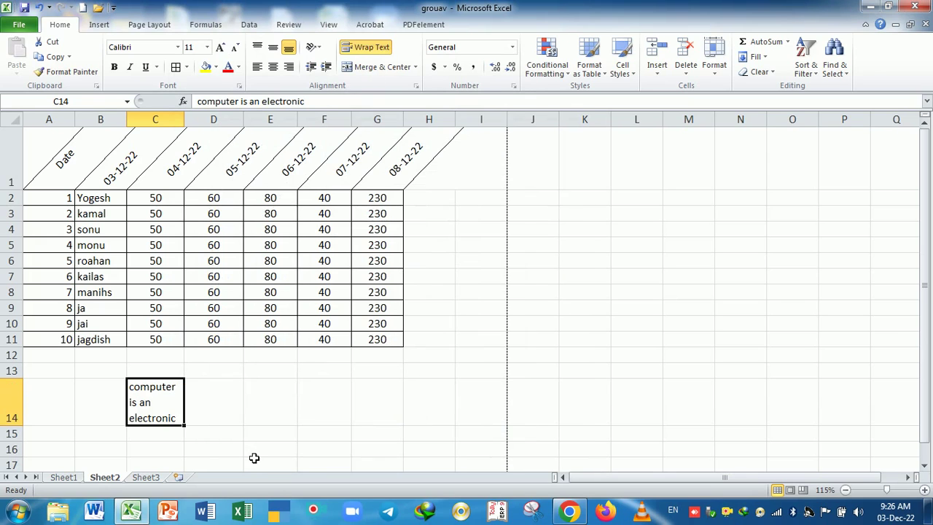
click(182, 434)
click(173, 397)
- Set the A1:G1 heading orientation back to 0 degrees so the dates read horizontally
click(47, 150)
drag(47, 150, 403, 174)
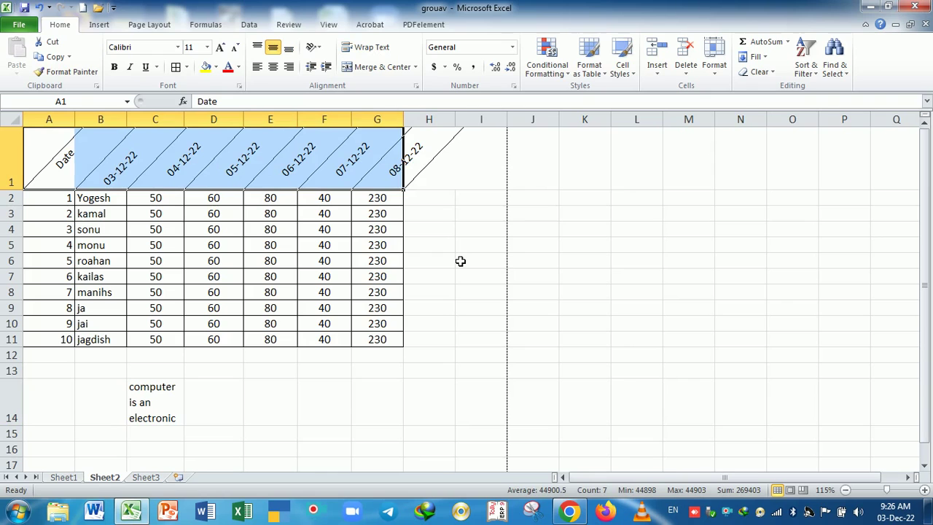
key(ctrl+1)
drag(533, 207, 543, 232)
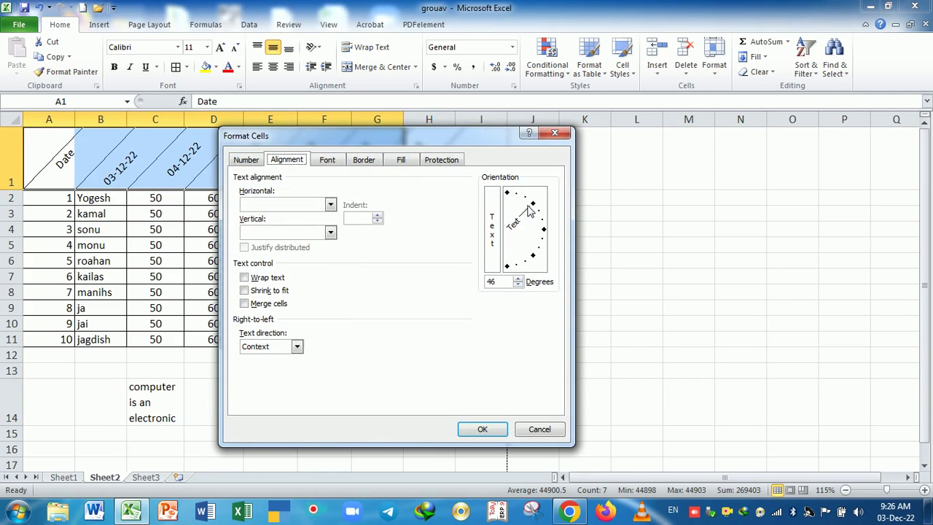
click(482, 428)
click(261, 309)
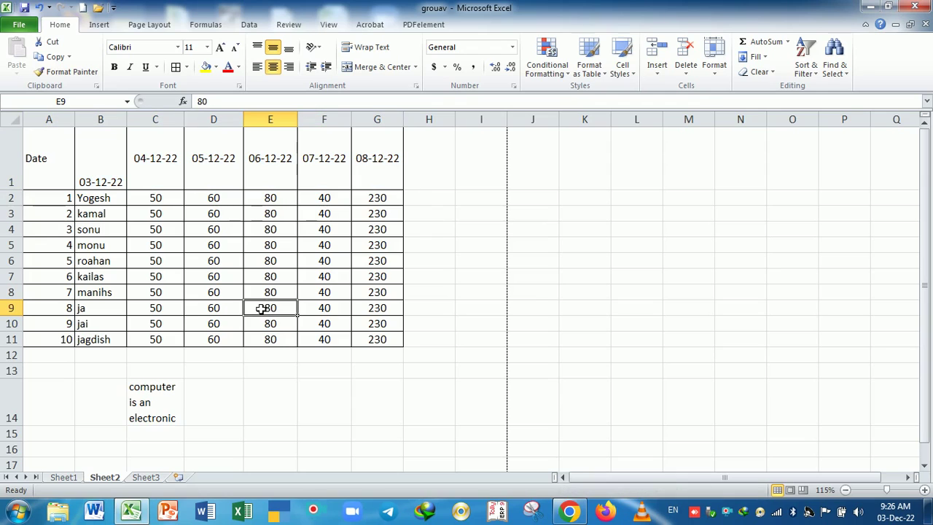
click(173, 405)
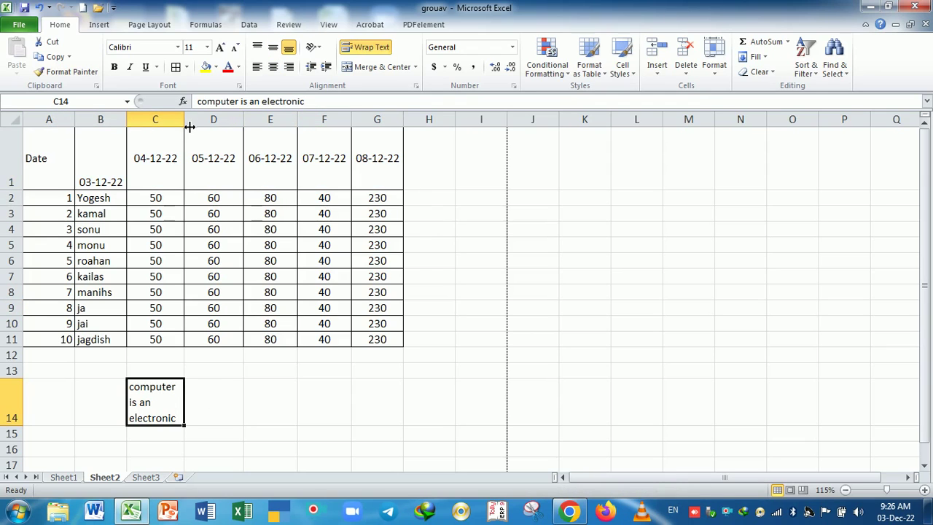
- Widen column C and shorten row 14 to about two lines high
drag(185, 119, 223, 125)
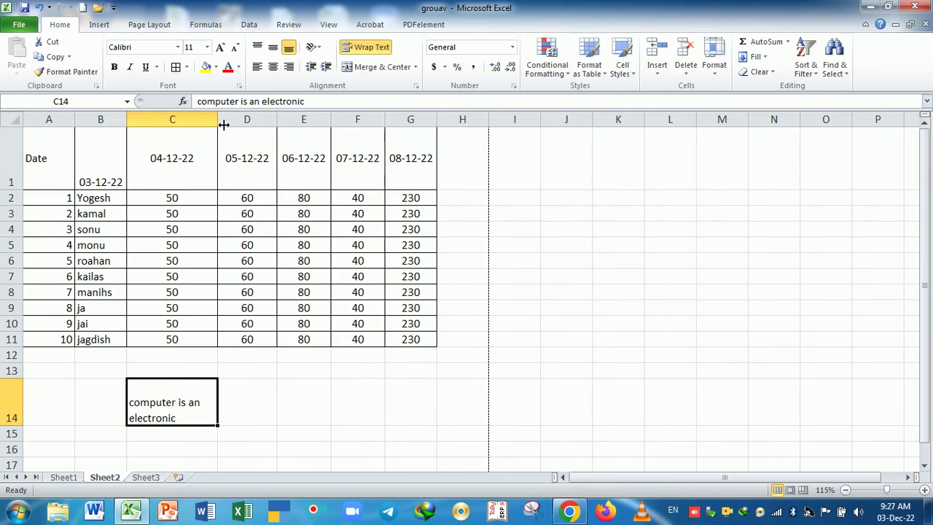
drag(21, 425, 22, 420)
click(318, 410)
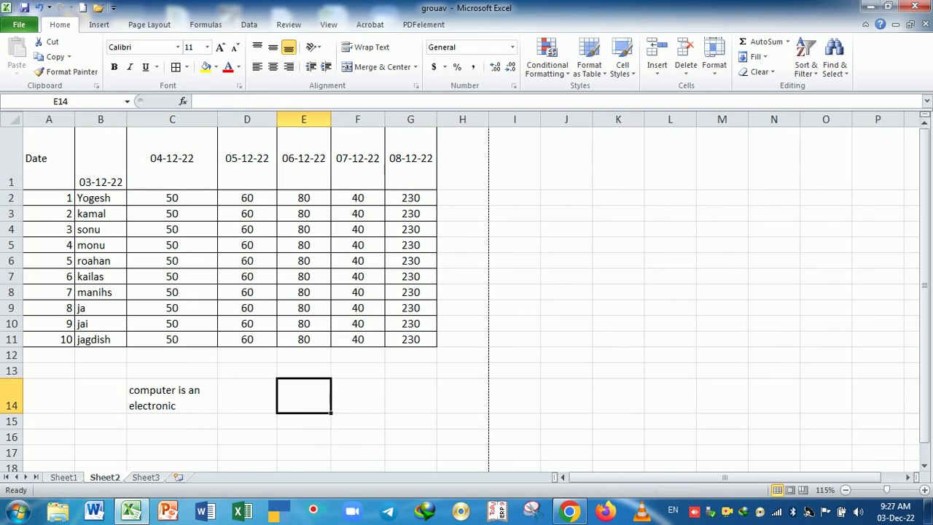
click(208, 410)
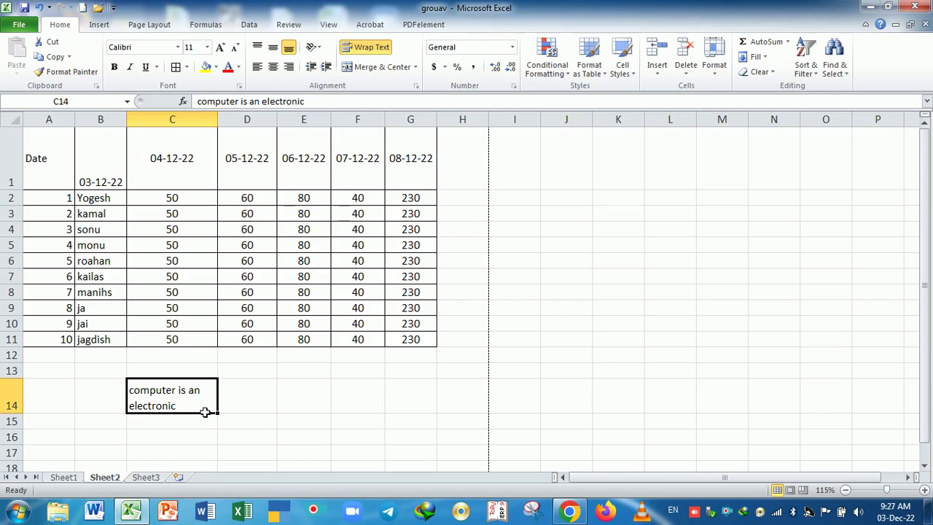
key(F2)
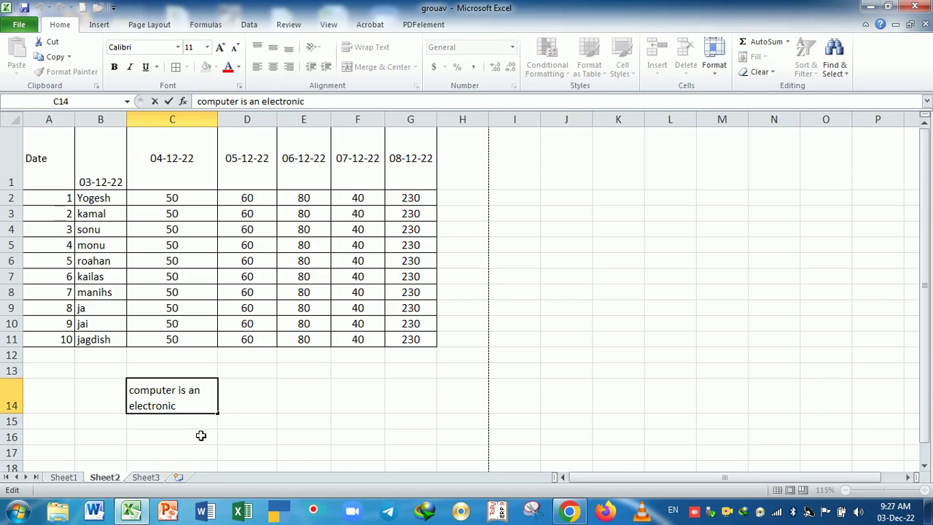
click(200, 433)
click(192, 406)
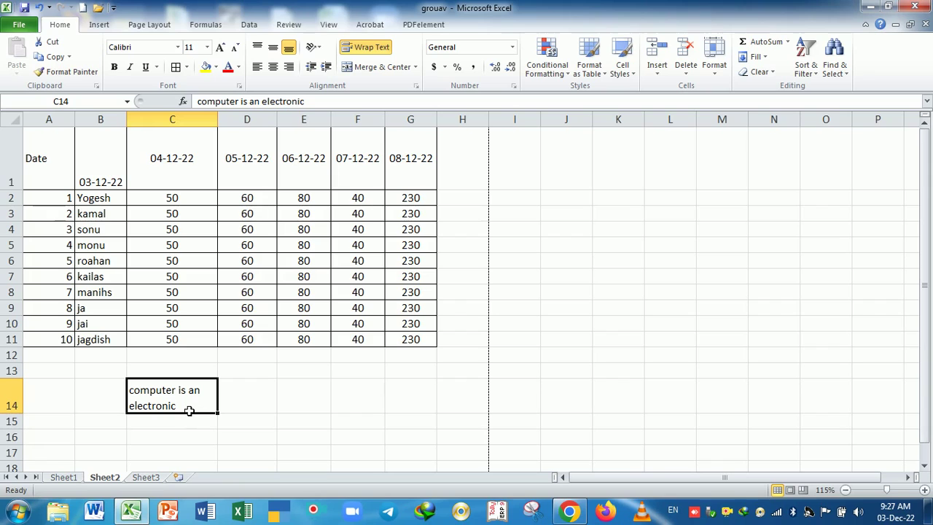
- Append the word 'machine' to the sentence in C14
double_click(189, 410)
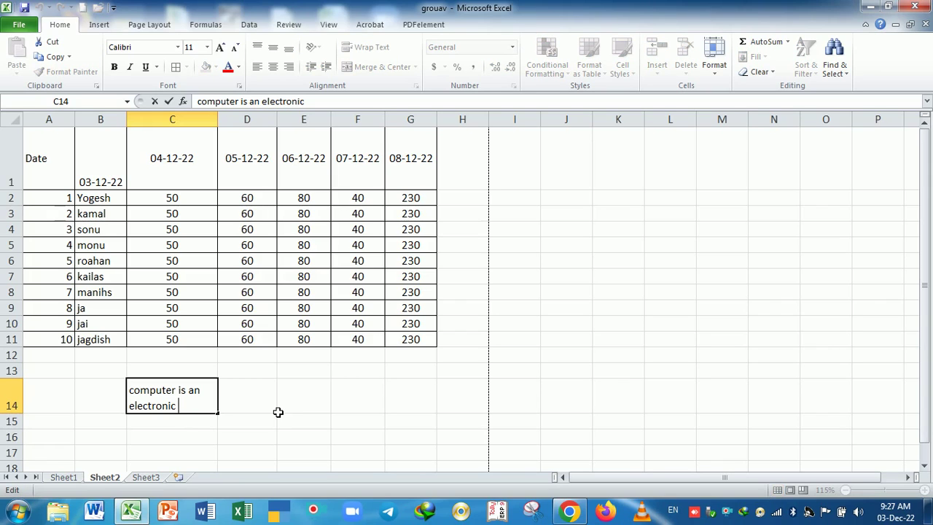
text(maci)
text(hine)
key(Return)
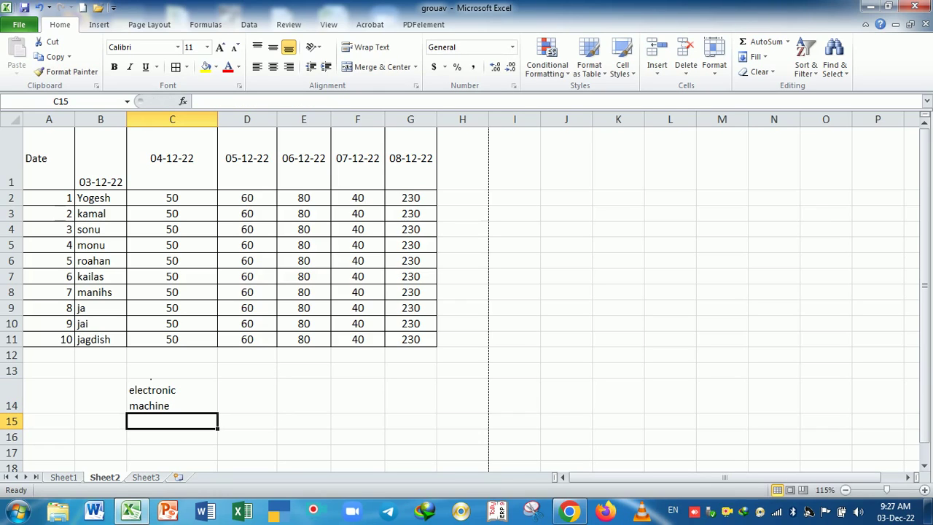
click(202, 404)
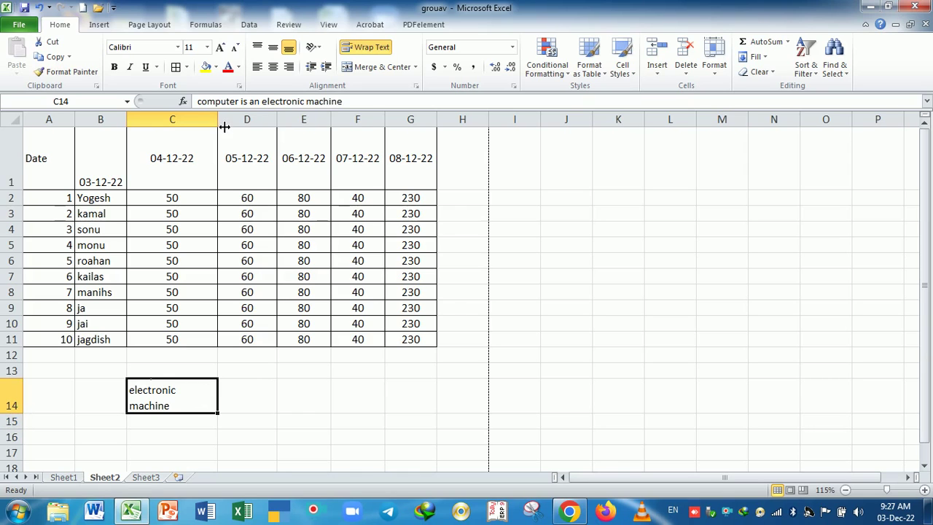
- Widen column C further and type the note 'Alt+Enter = Wrap text' in E14
drag(217, 120, 237, 122)
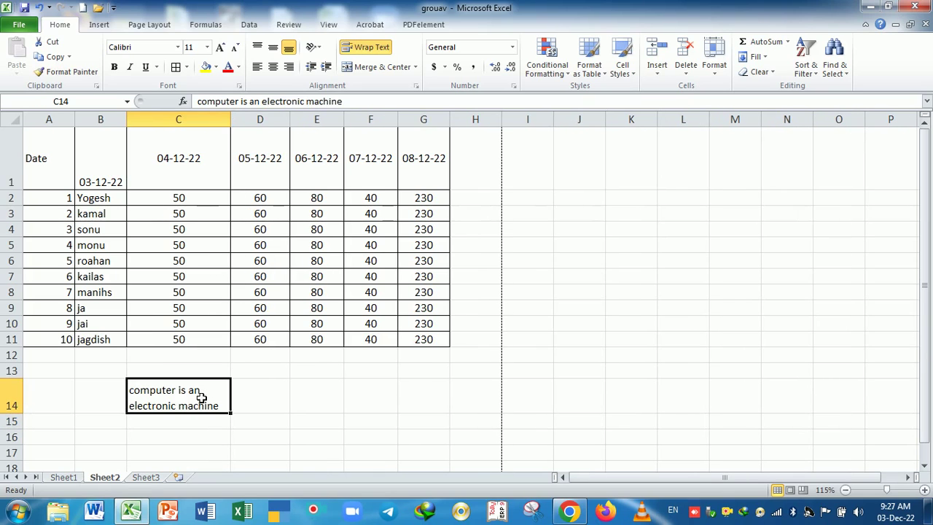
click(204, 432)
click(204, 403)
click(317, 399)
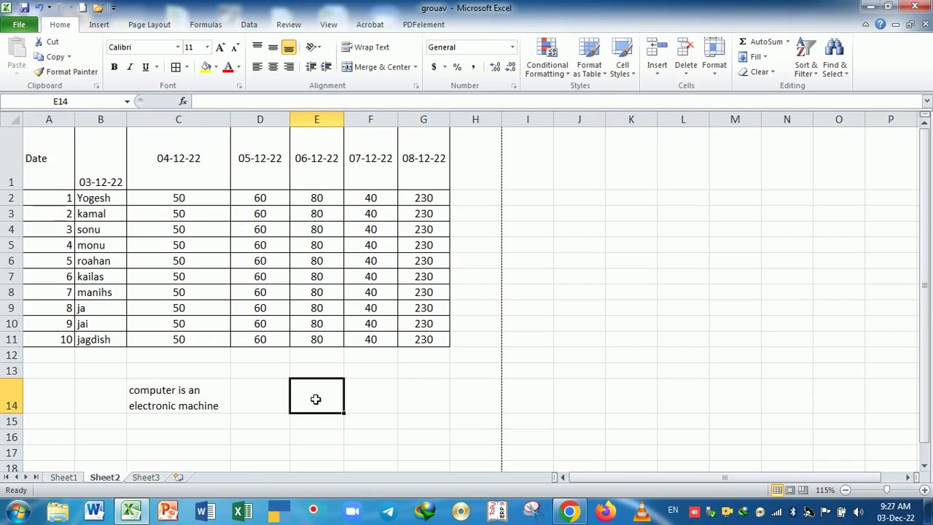
text(Alt+)
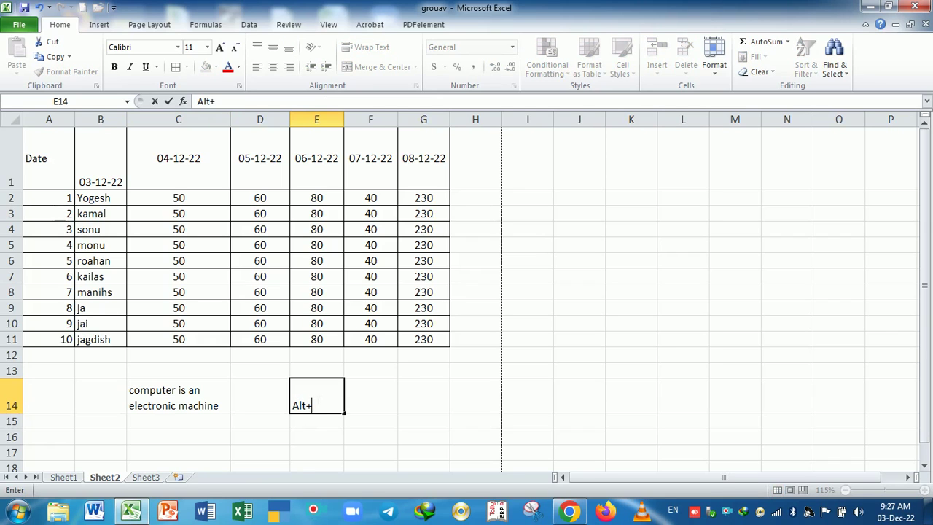
text(Enter )
text(= Wr)
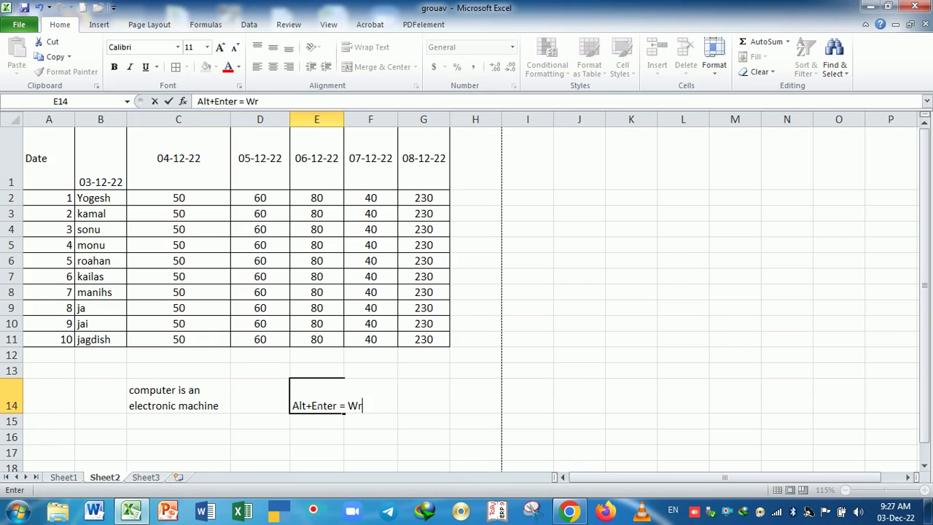
text(ap text)
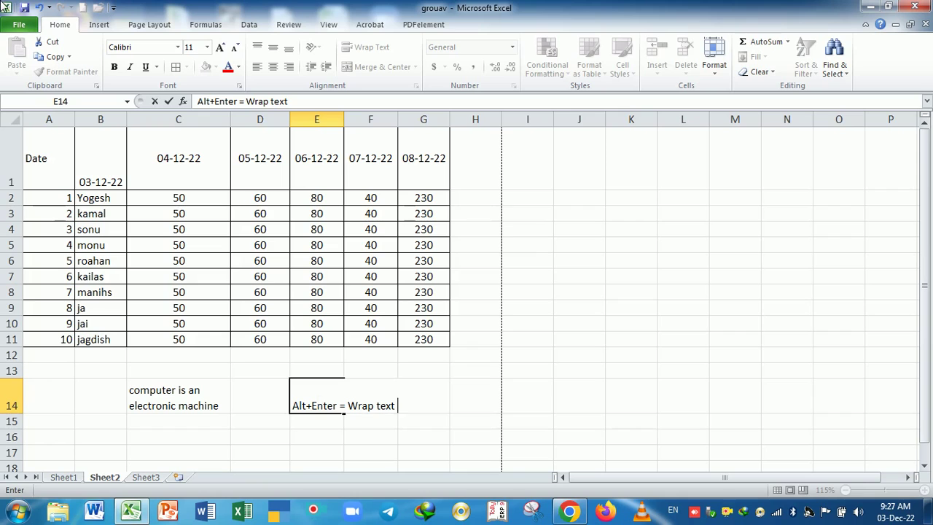
click(279, 442)
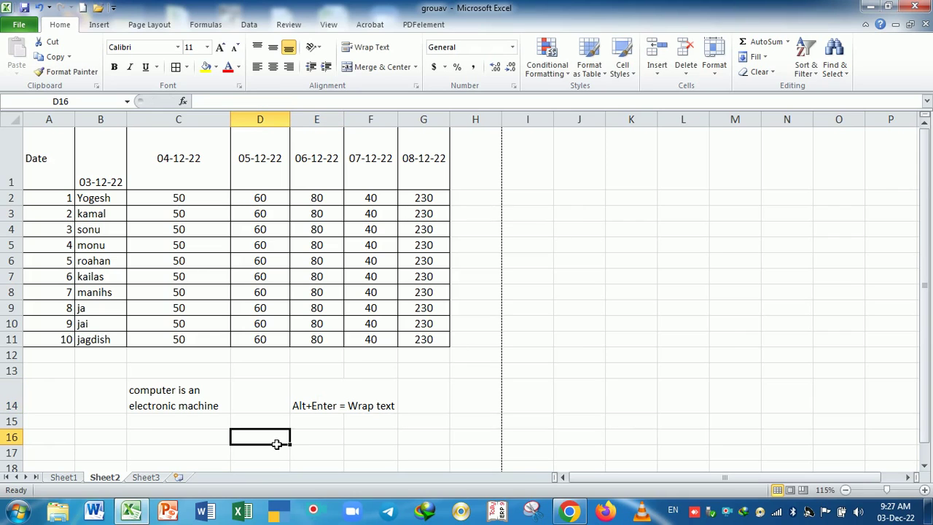
click(182, 400)
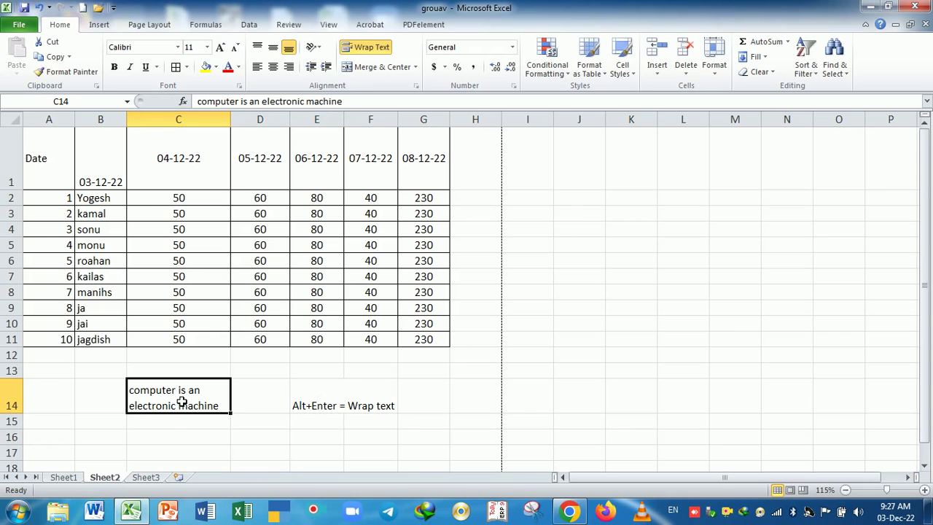
click(325, 410)
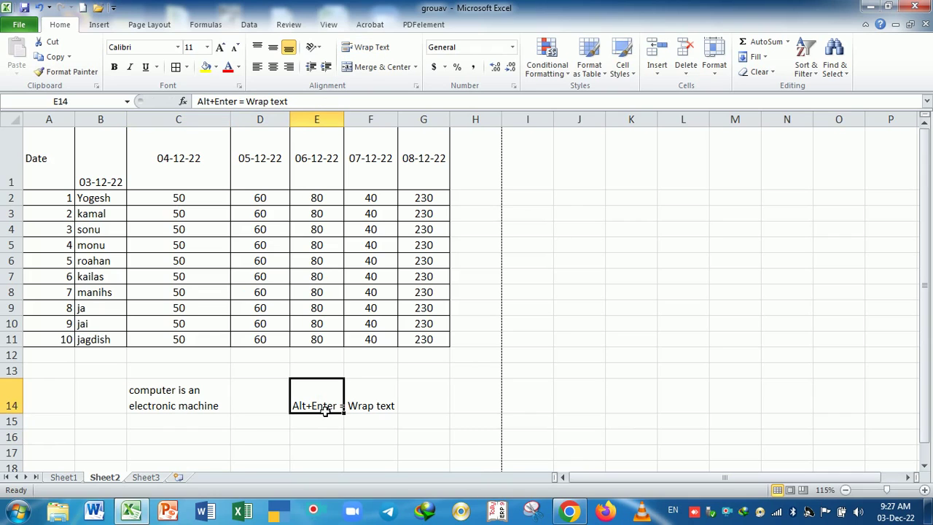
click(194, 426)
scroll(256, 449, down, 1)
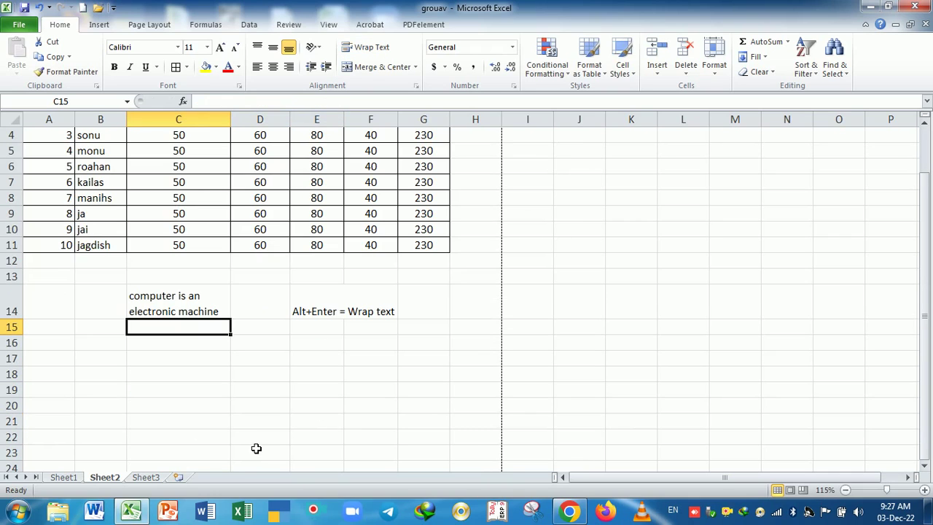
click(56, 335)
- Merge cells A15 through G16 via Format Cells, then drag row 16 taller
mouse_move(55, 335)
mouse_down()
mouse_move(449, 358)
mouse_move(455, 351)
mouse_up()
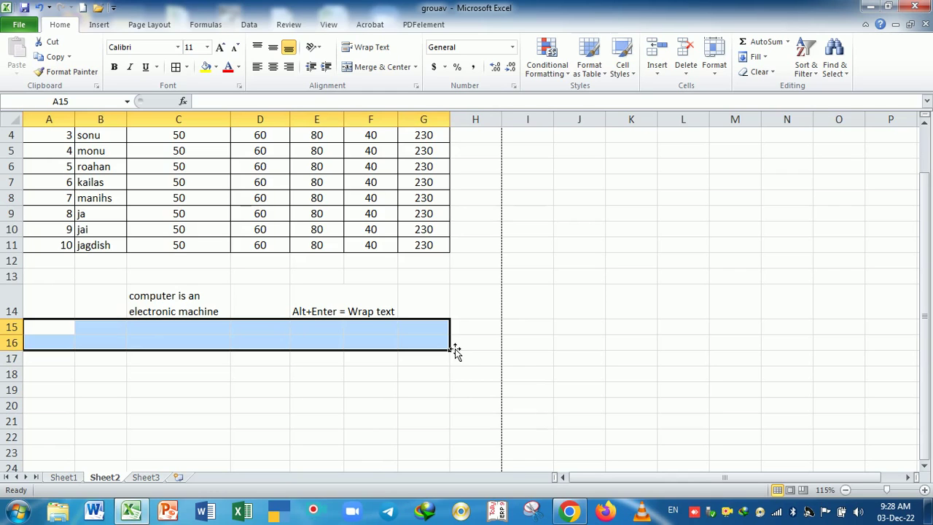
key(ctrl+1)
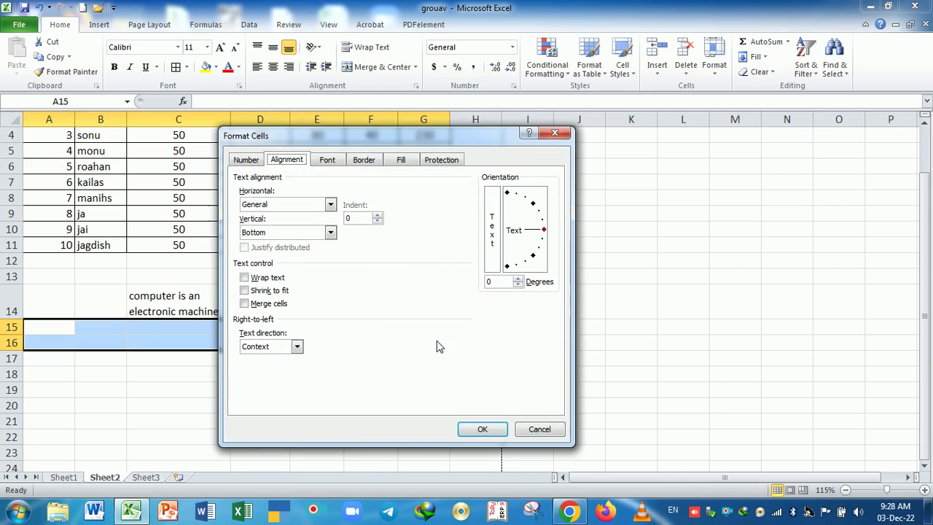
click(254, 304)
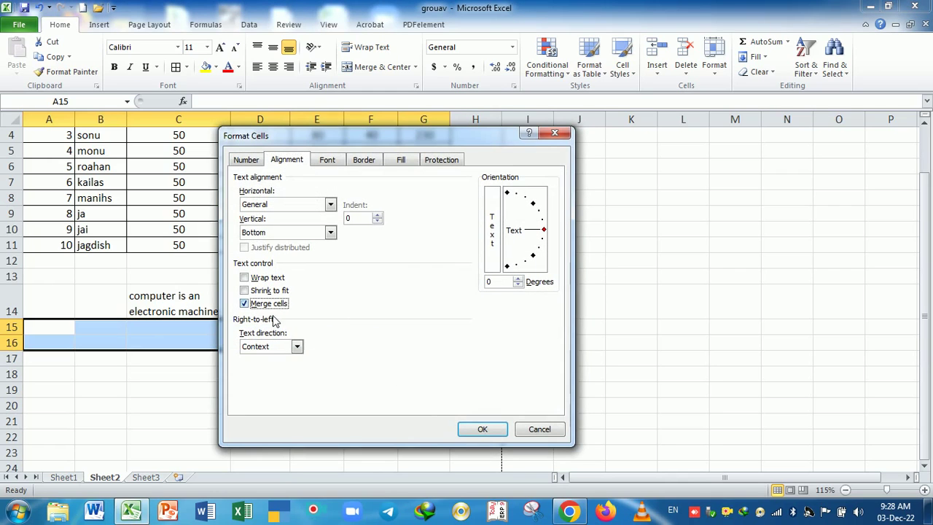
click(482, 428)
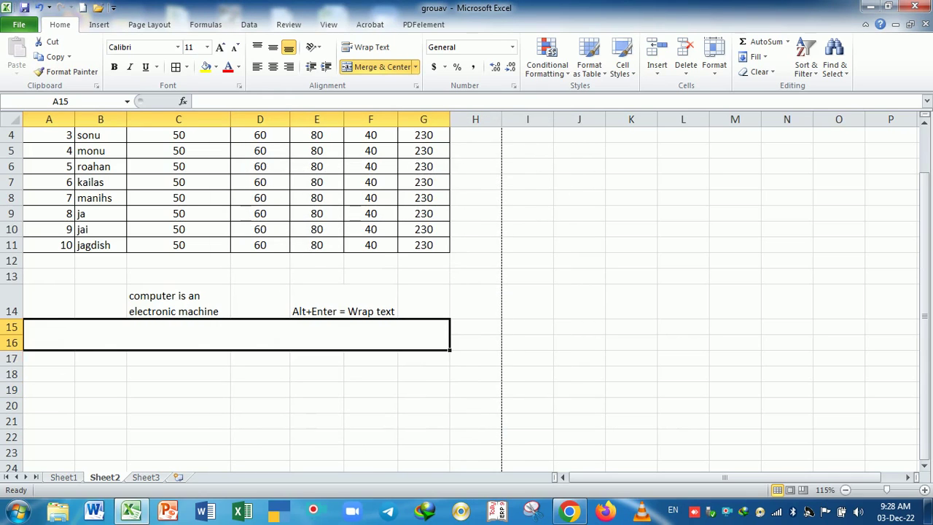
drag(17, 350, 18, 370)
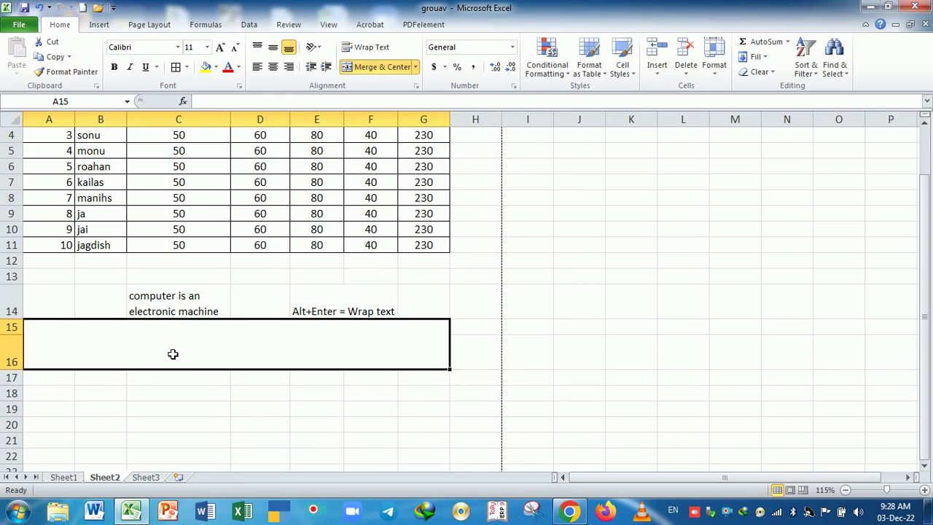
- Type 'Modish Public School' into the merged A15 cell
text(Mo)
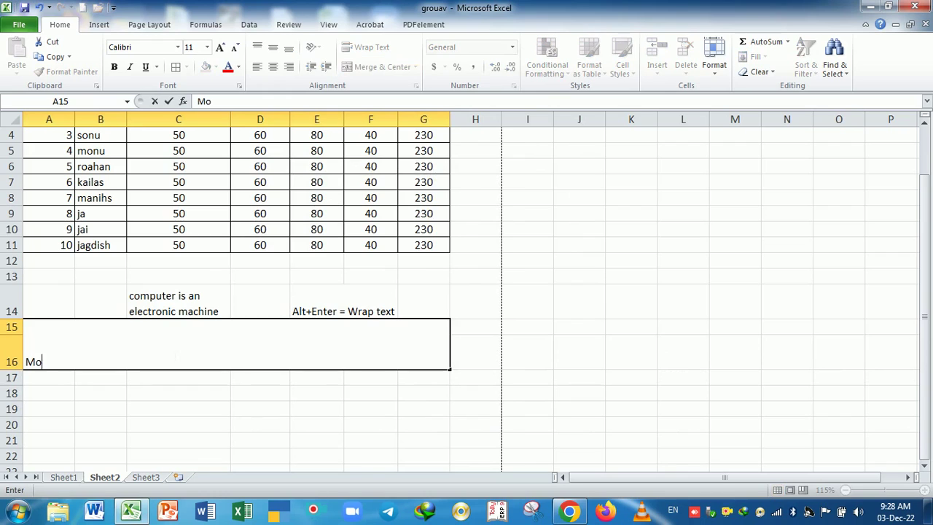
text(dish puy)
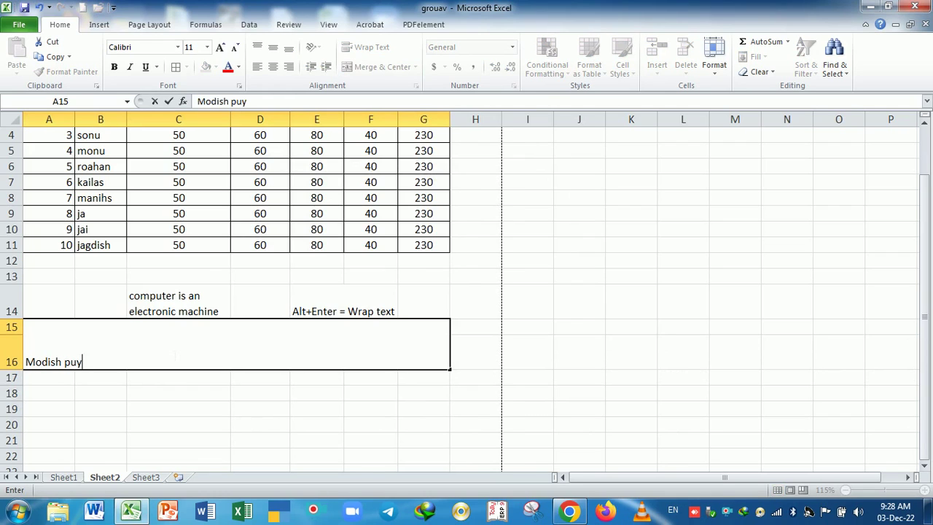
text(b)
key(BackSpace)
key(BackSpace)
key(BackSpace)
key(BackSpace)
text(Public Sch)
text(ool)
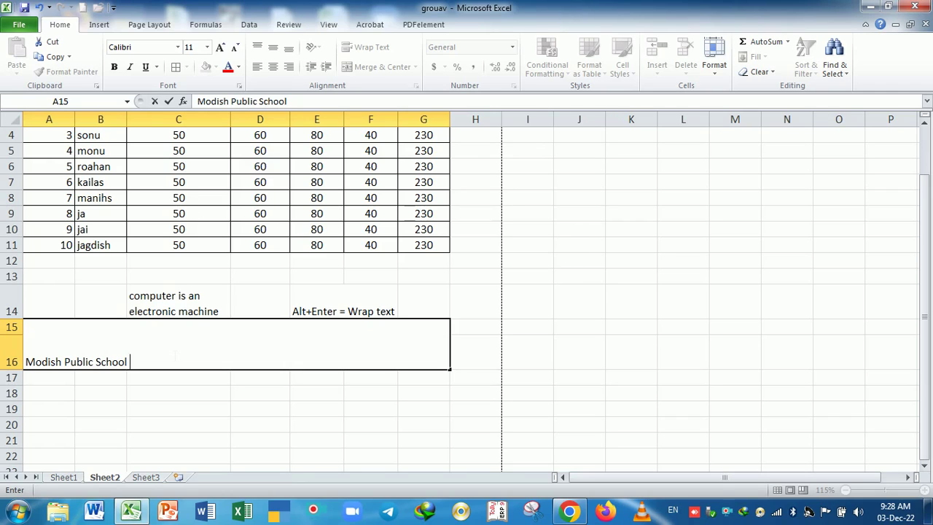
key(Return)
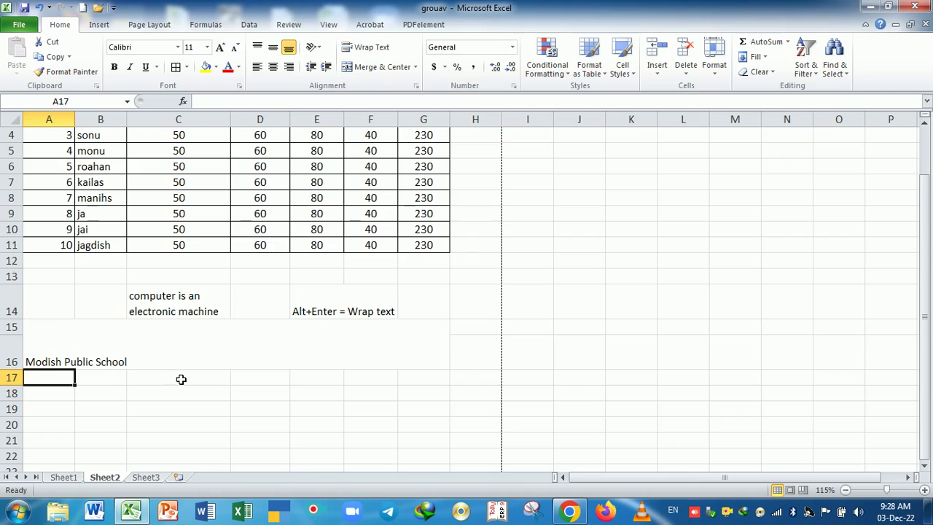
- Add the lines 'Delhi ncr' and 'sr. scr . School' beneath it inside the cell
double_click(181, 358)
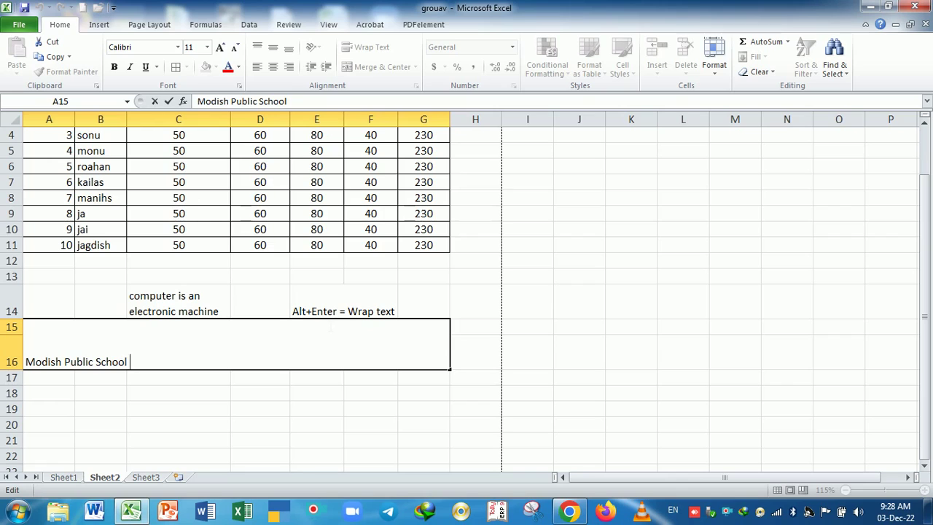
key(alt+Return)
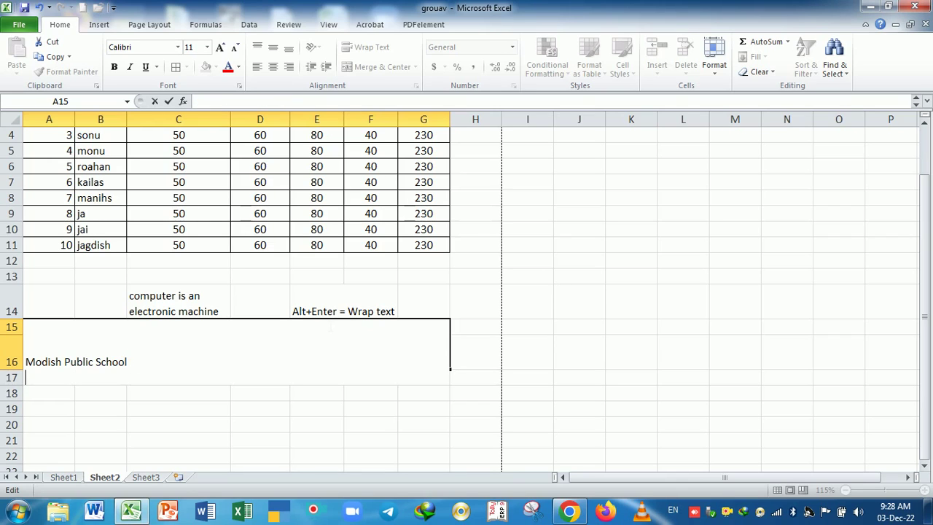
text(Delhi )
text(ncr)
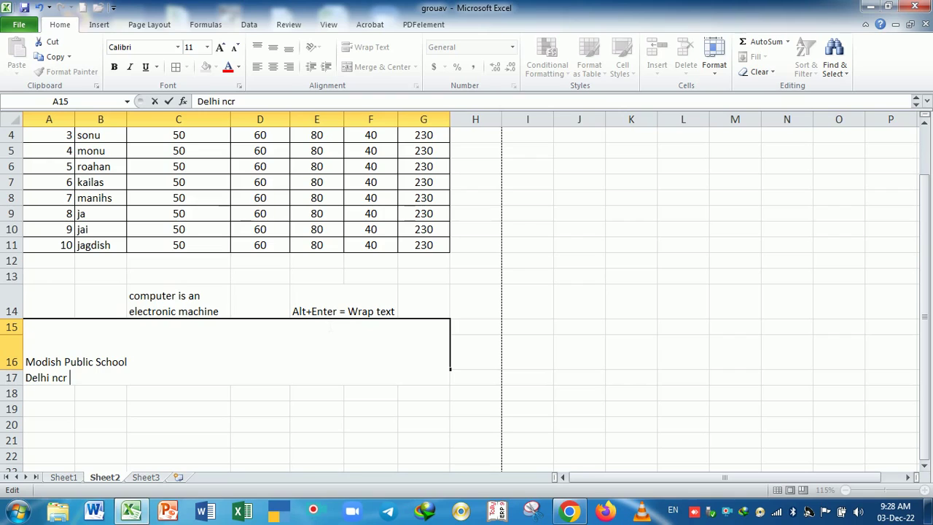
key(alt+Return)
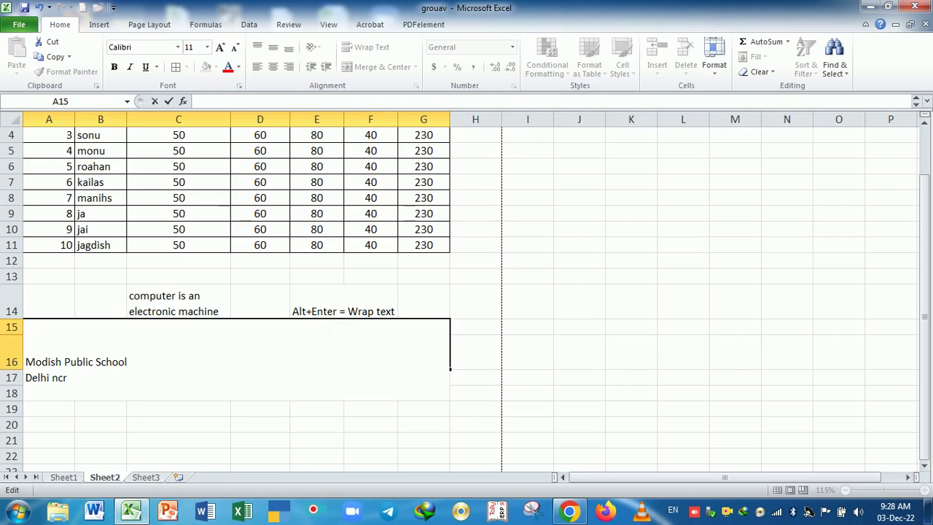
text(se)
key(BackSpace)
text(scr)
text( . shc)
key(BackSpace)
text(choo)
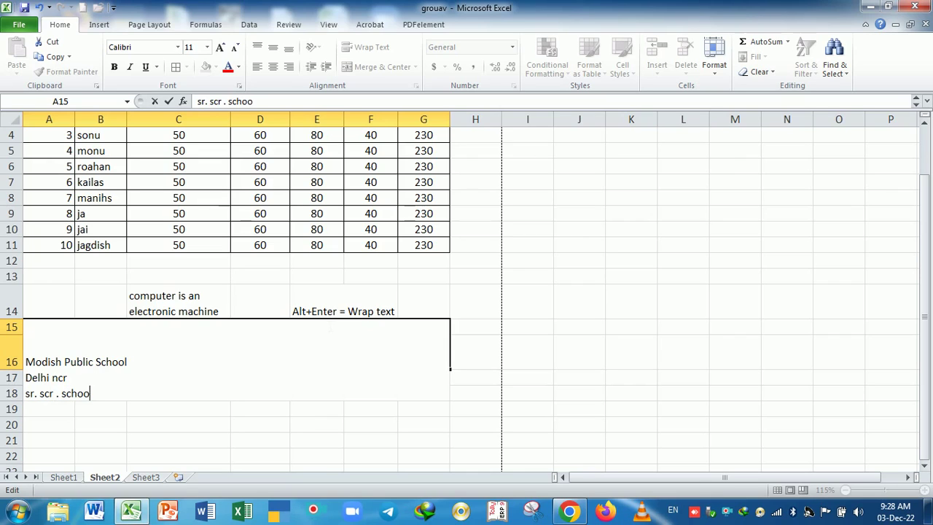
text(l)
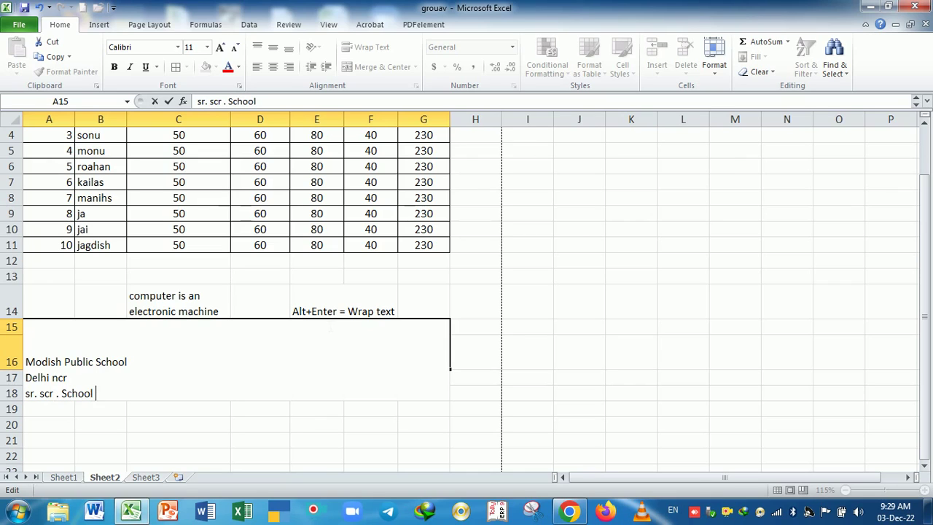
key(Return)
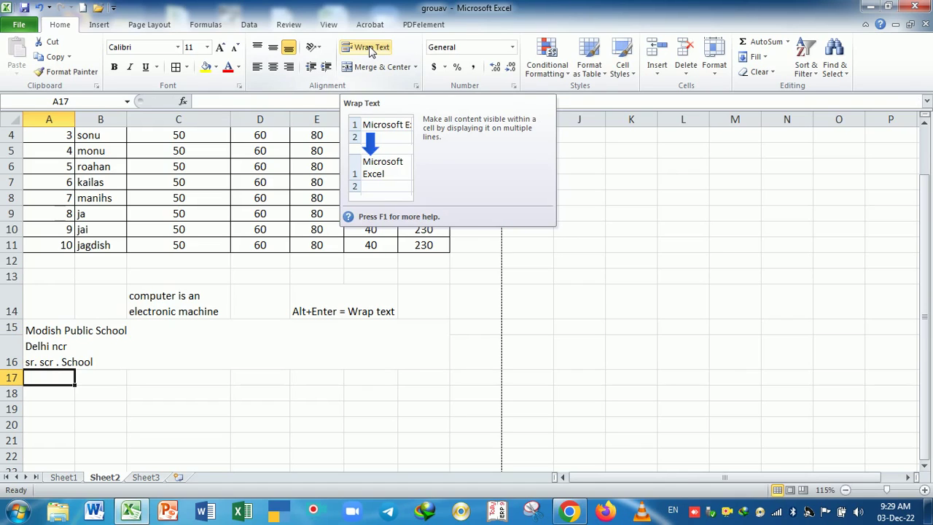
- Centre the three-line school heading horizontally in merged A15:G16 and check the result
click(217, 355)
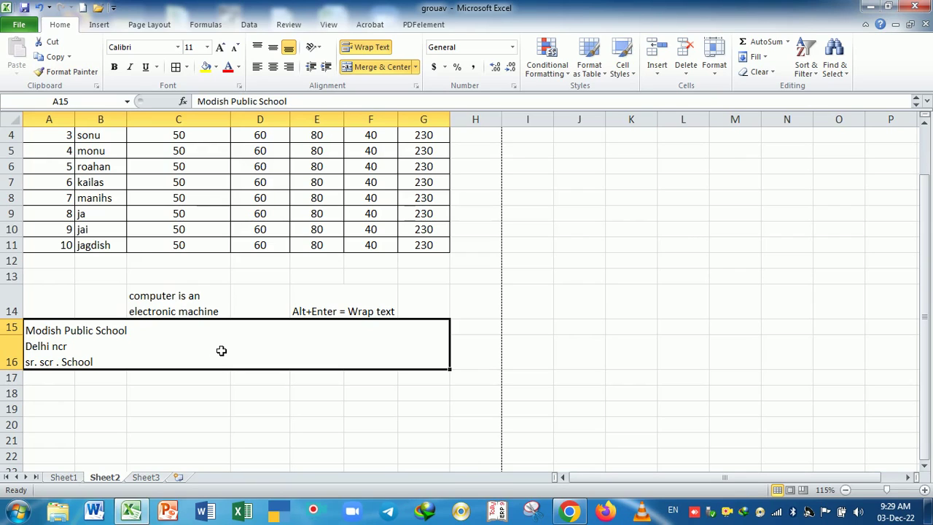
click(272, 66)
click(260, 403)
click(257, 365)
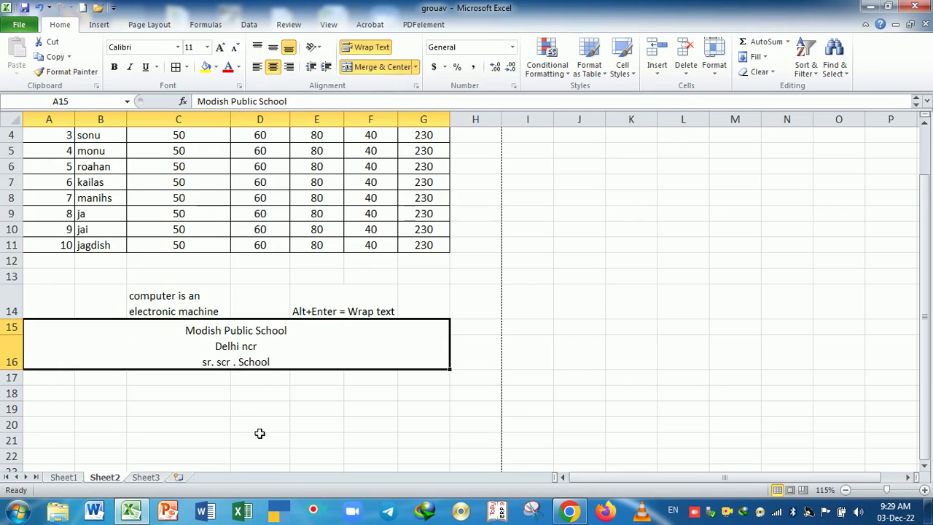
click(259, 431)
click(272, 330)
click(530, 262)
text(fg)
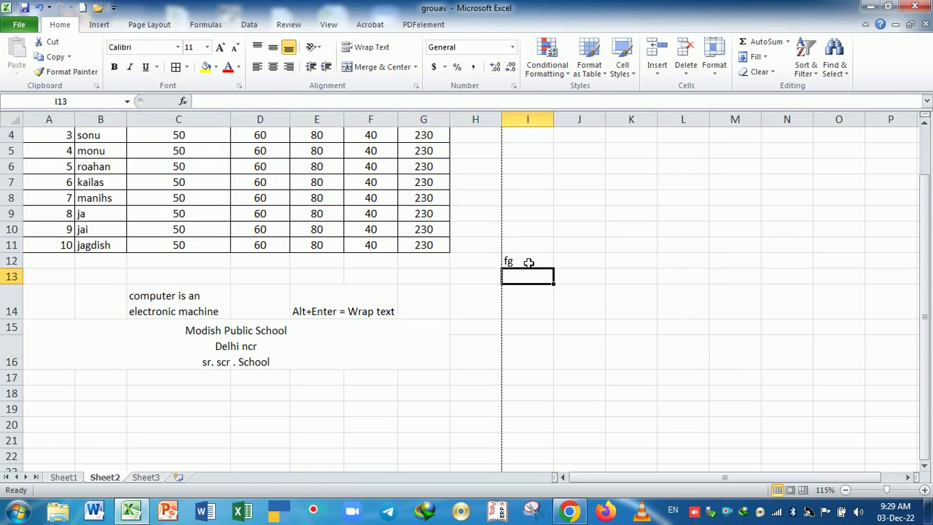
key(Escape)
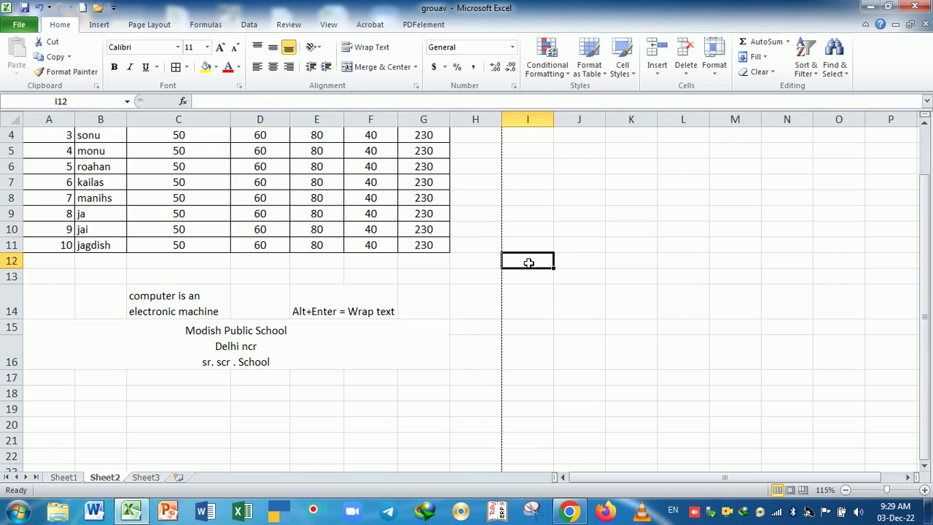
click(372, 345)
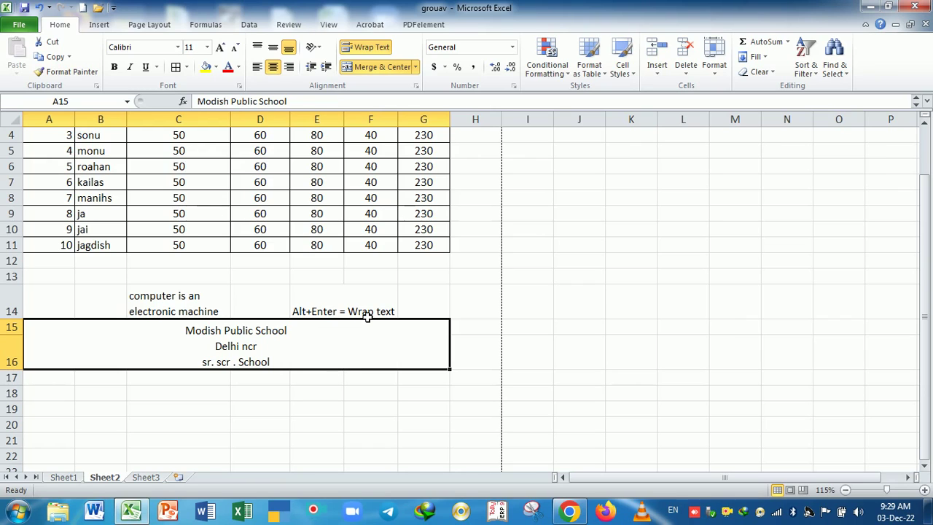
click(183, 312)
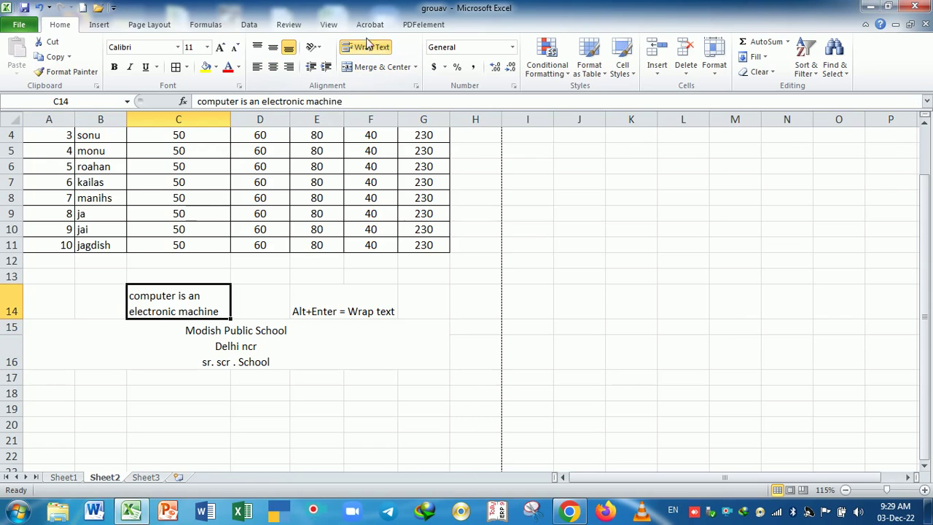
- Merge A18:G20 into one outside-bordered cell, then switch to Book.xlsx in Excel Online
click(332, 398)
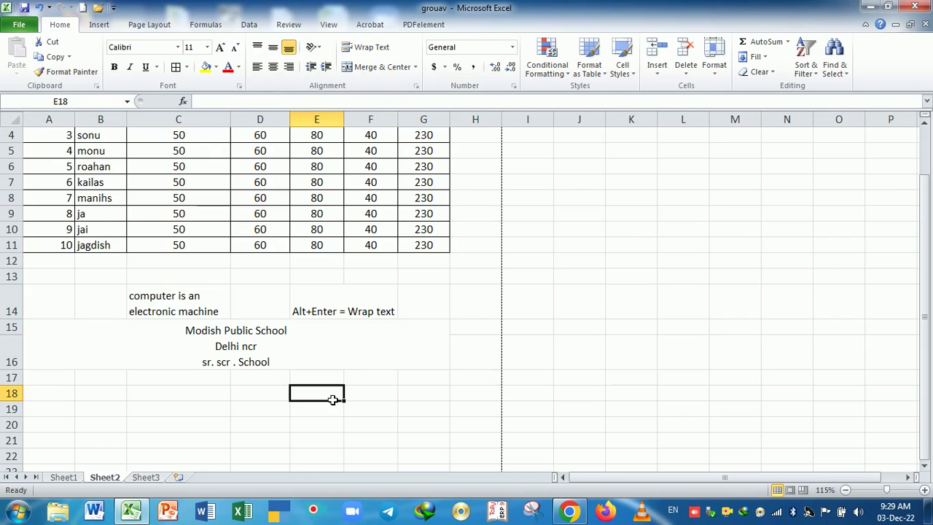
scroll(332, 400, down, 1)
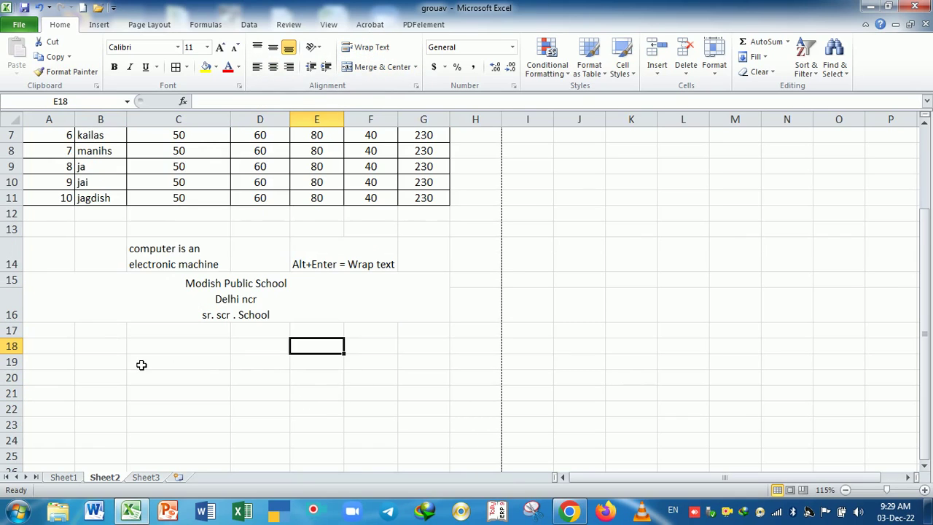
mouse_move(65, 351)
mouse_down()
mouse_move(237, 378)
mouse_move(438, 377)
mouse_up()
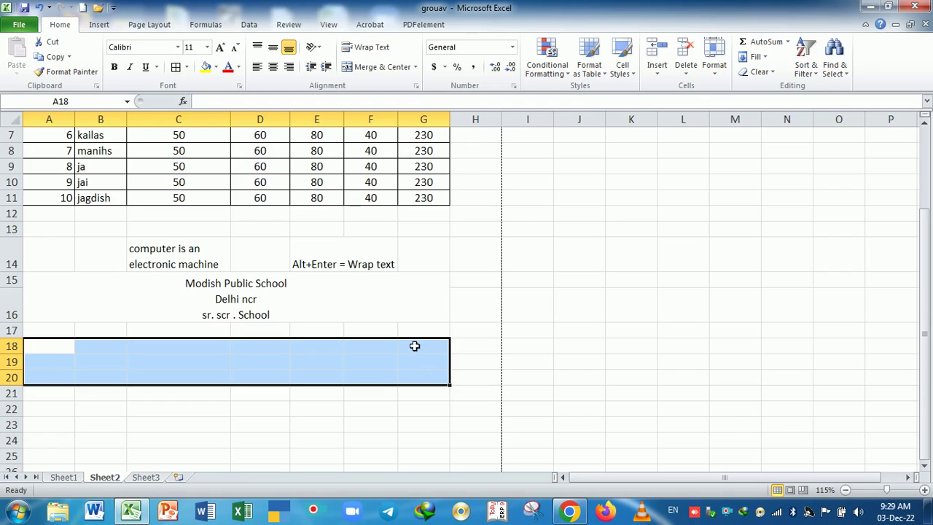
click(378, 71)
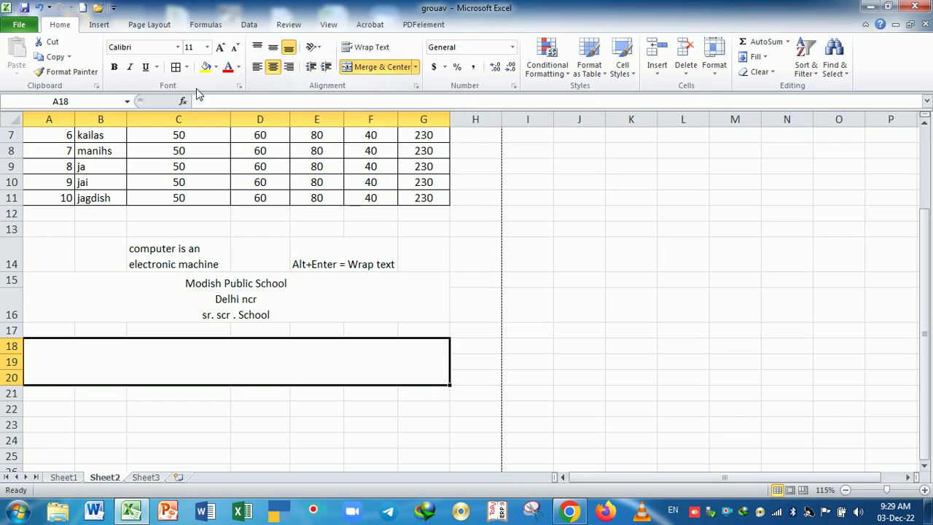
click(175, 69)
click(262, 428)
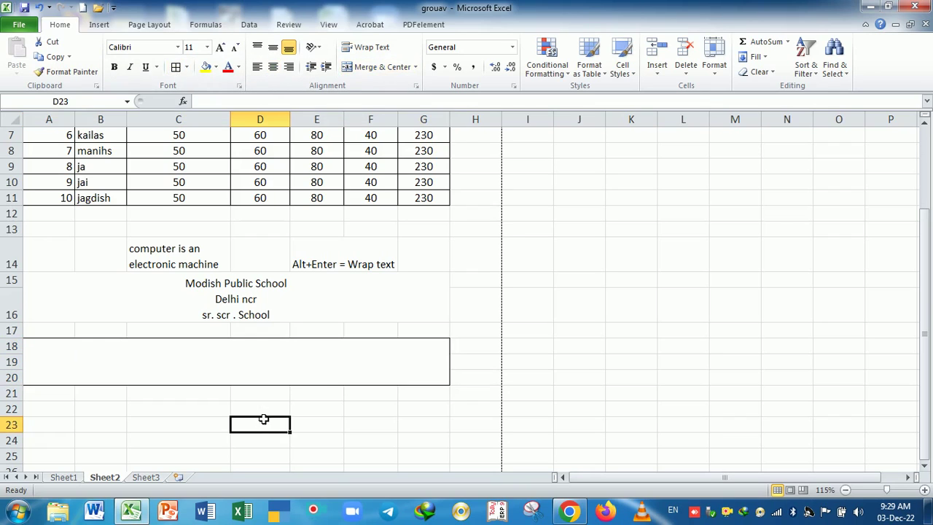
click(261, 373)
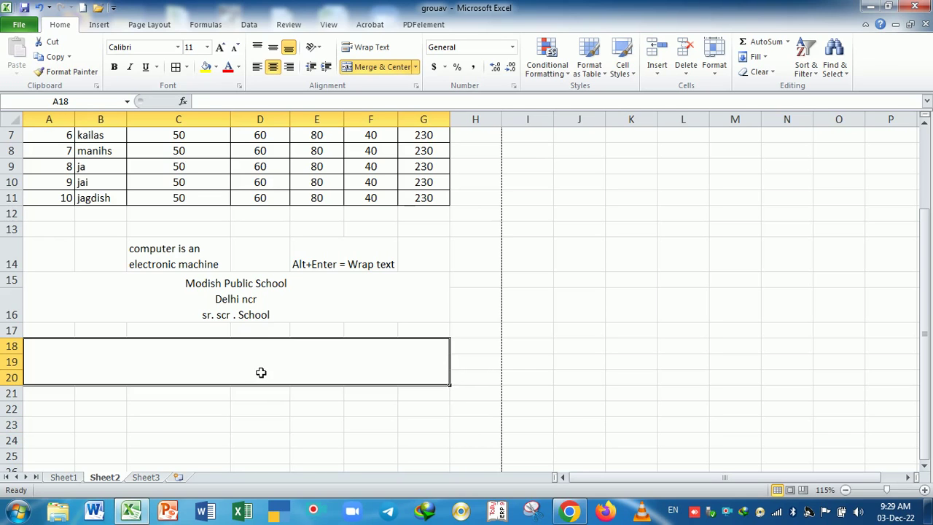
click(570, 512)
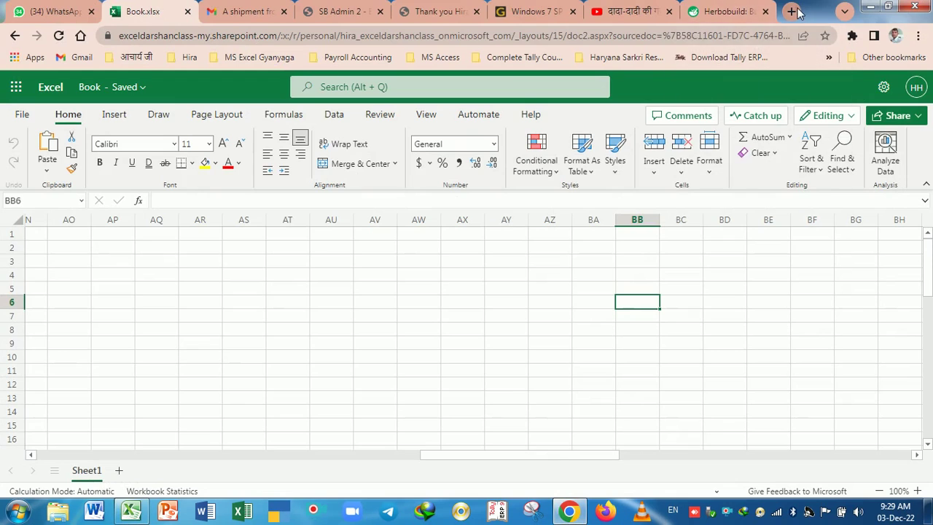
- Search Google for 'what is computer' in a new Chrome tab
click(792, 10)
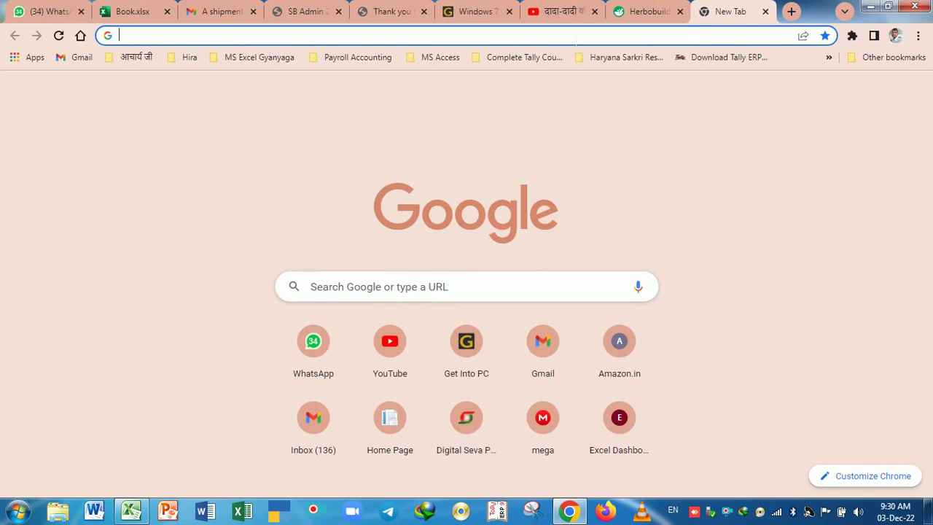
text(hu)
key(BackSpace)
key(BackSpace)
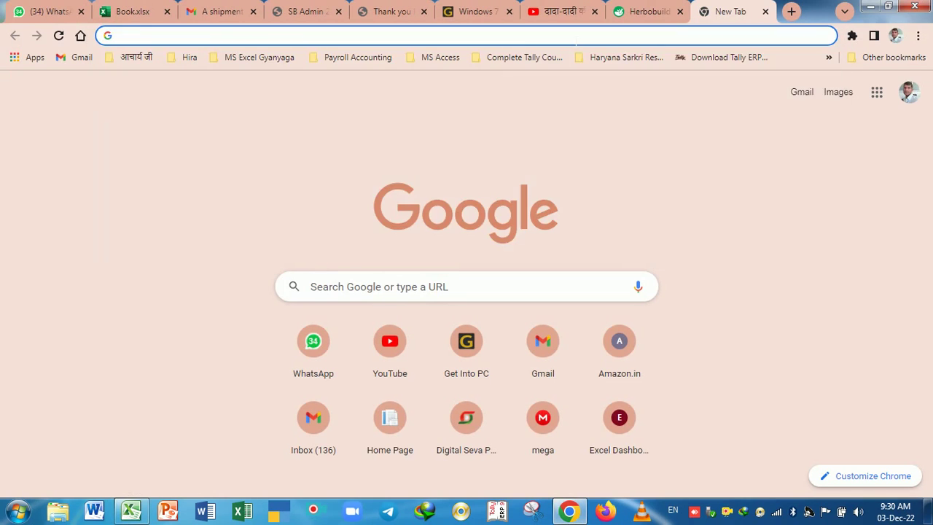
text(what)
key(BackSpace)
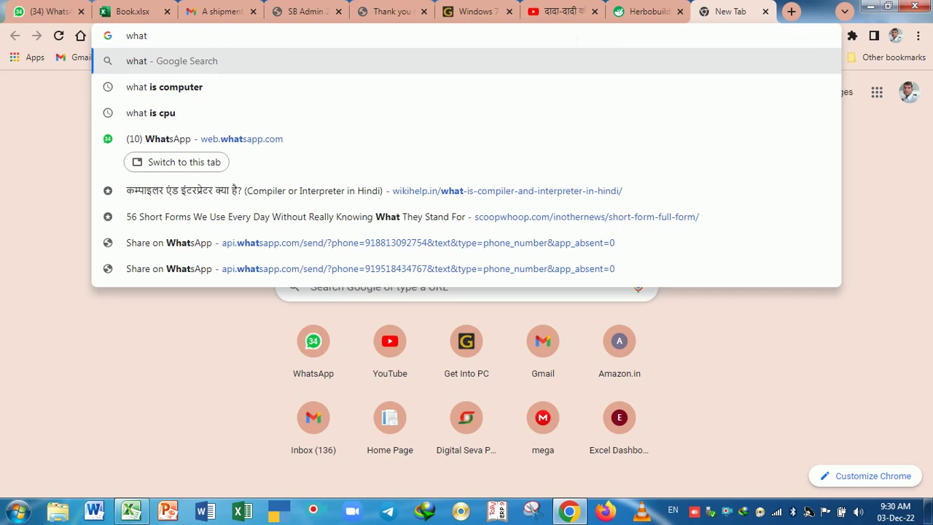
key(Down)
key(Return)
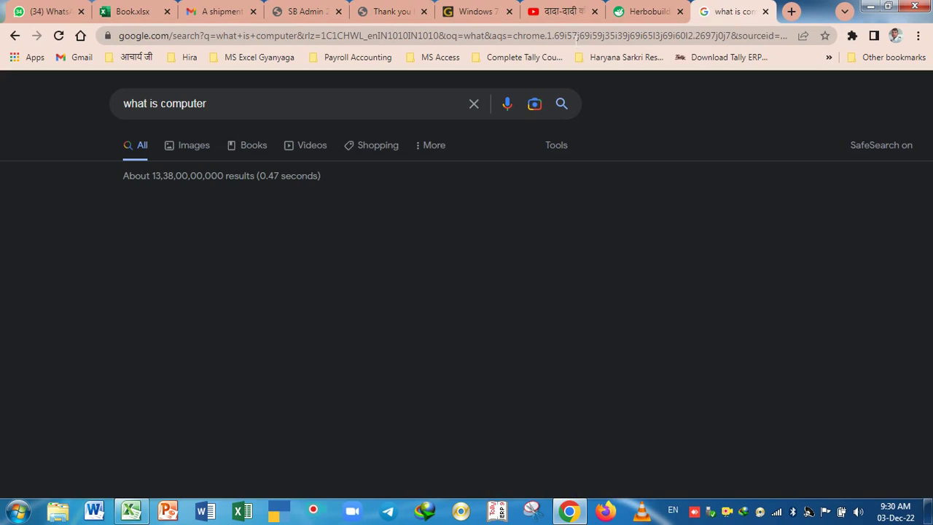
- Copy the Hindi paragraph describing a computer from the results and return to Excel
scroll(618, 253, down, 2)
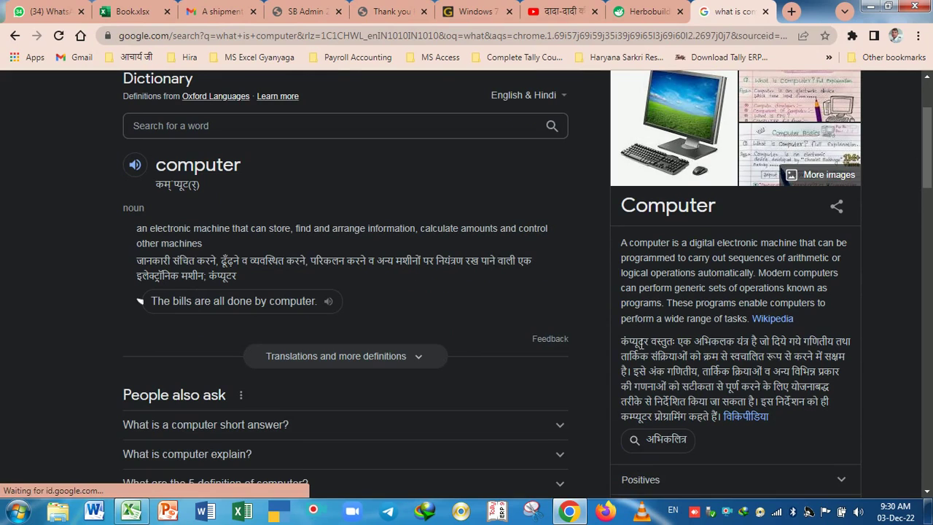
drag(618, 348, 813, 416)
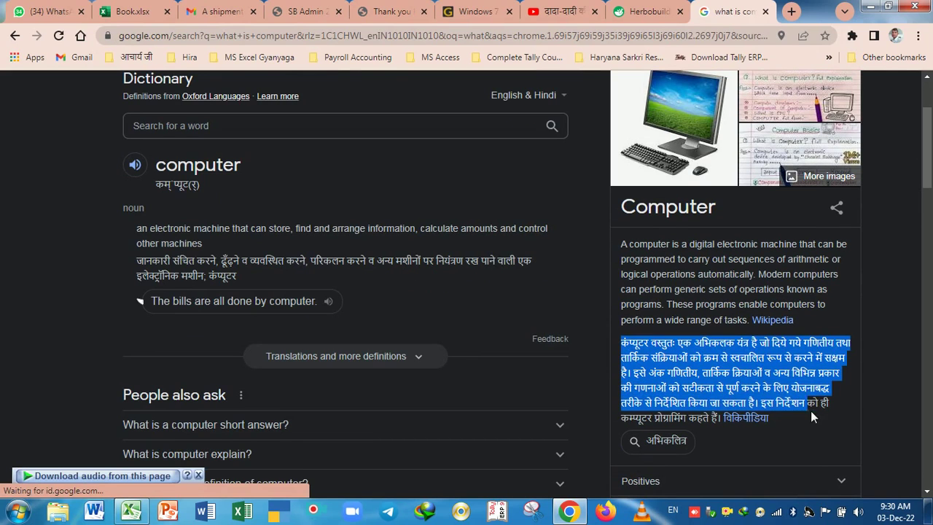
right_click(771, 370)
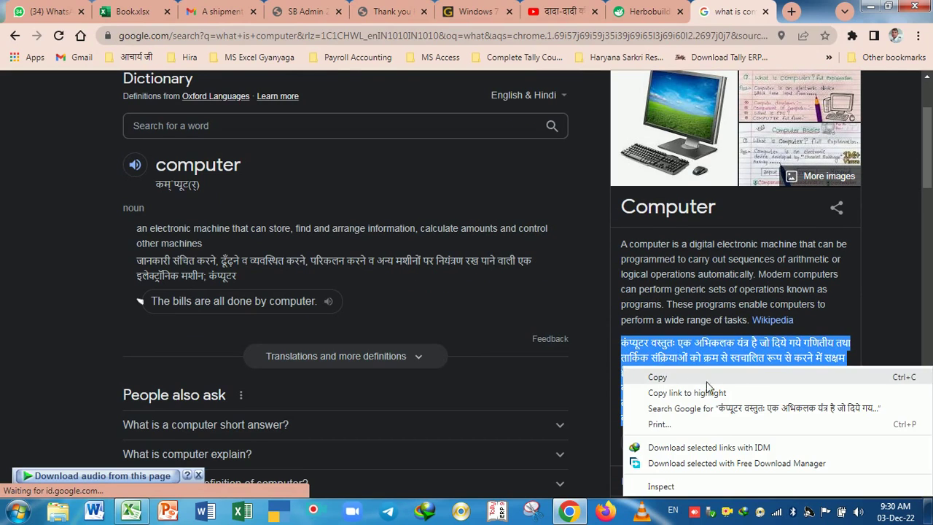
click(663, 379)
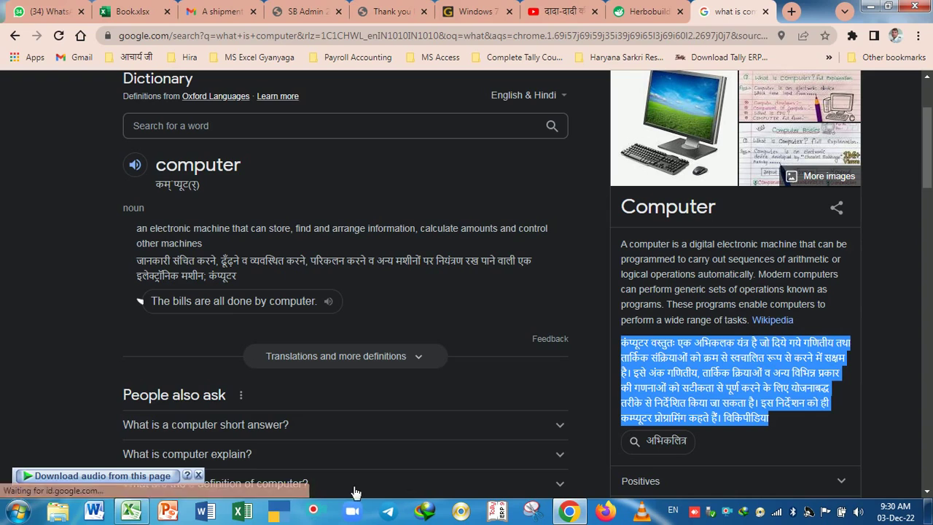
click(131, 512)
- Attempt pasting the Hindi text into merged A18:G20 and dismiss the merged-cell error
key(Return)
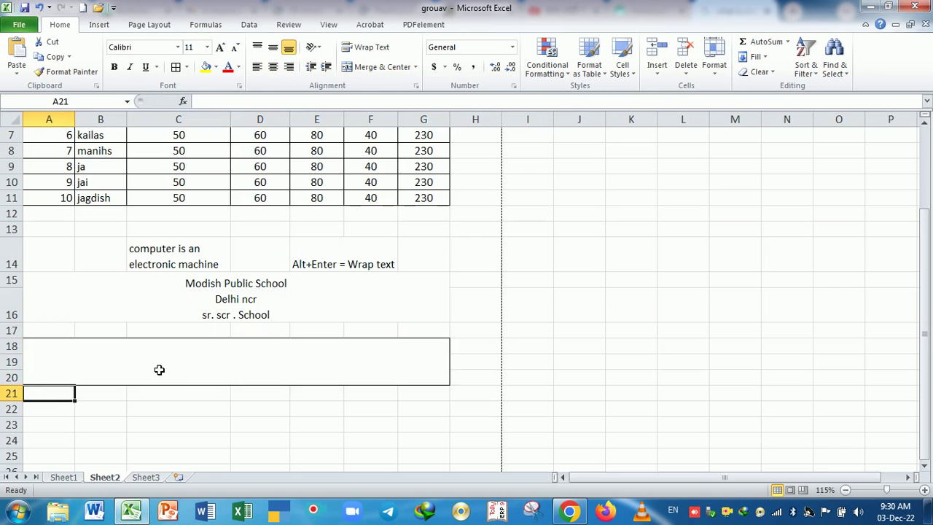
click(159, 369)
key(ctrl+v)
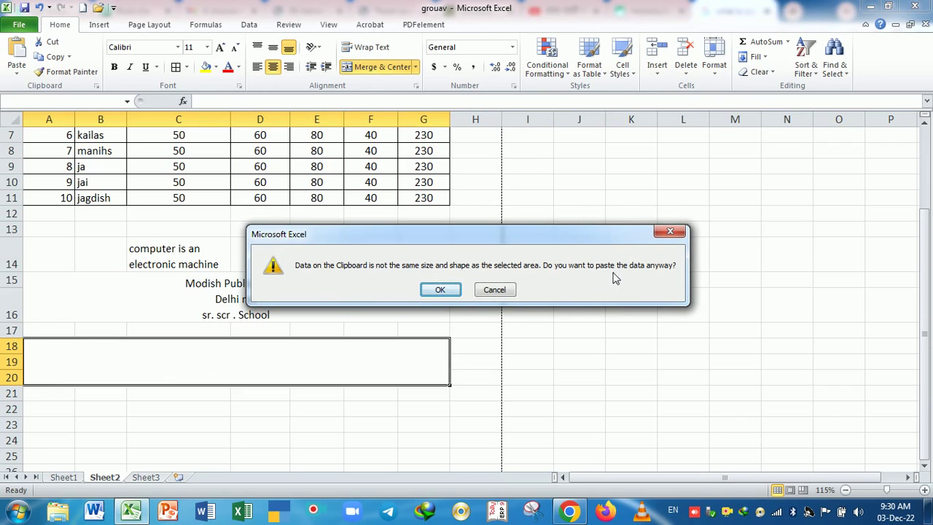
click(431, 295)
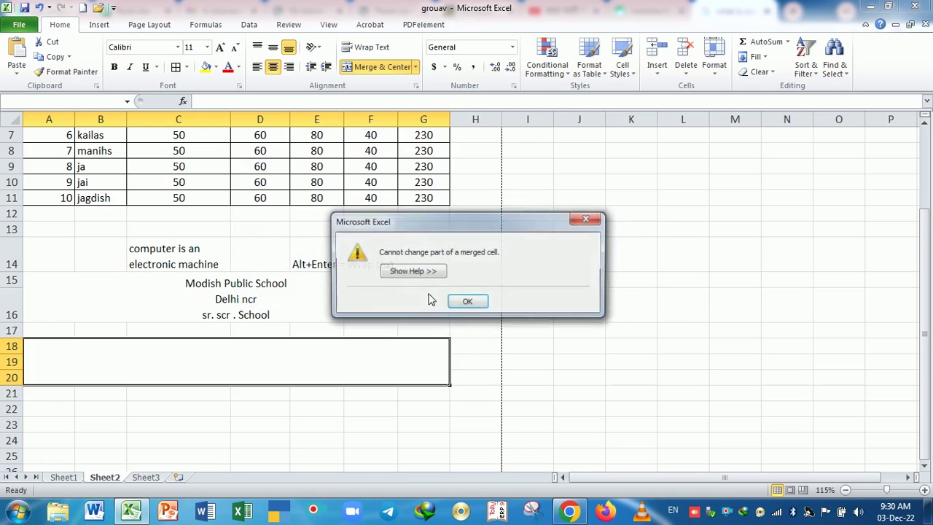
click(474, 310)
click(471, 384)
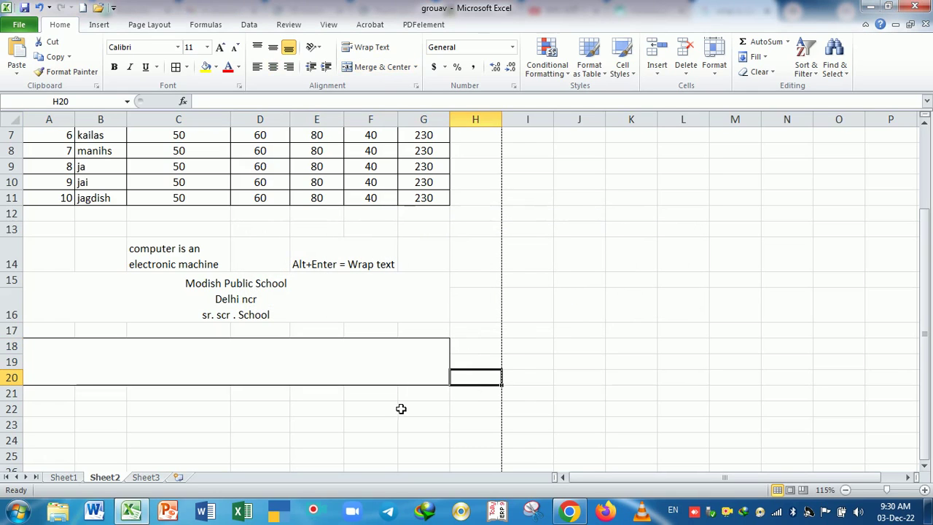
drag(379, 409, 370, 394)
- Test-paste the Hindi text into empty cell I13, then delete it
click(121, 352)
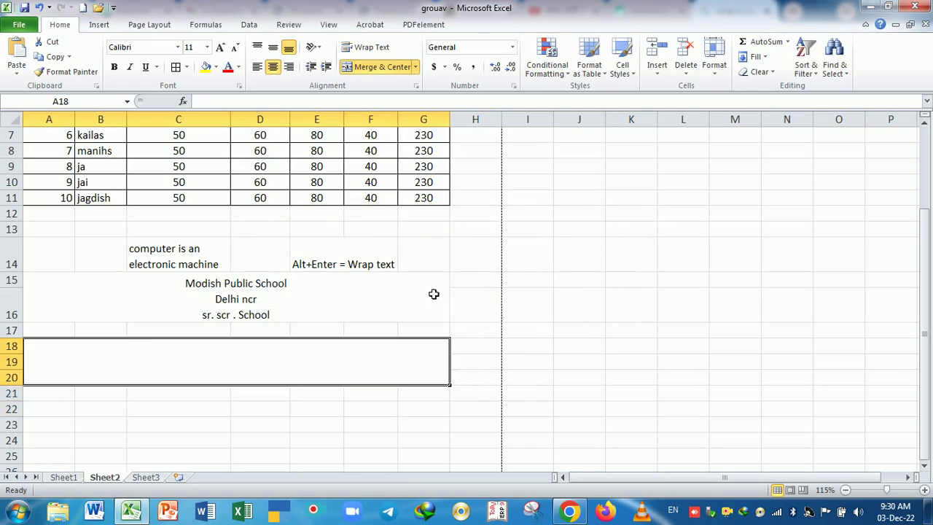
click(552, 232)
key(ctrl+v)
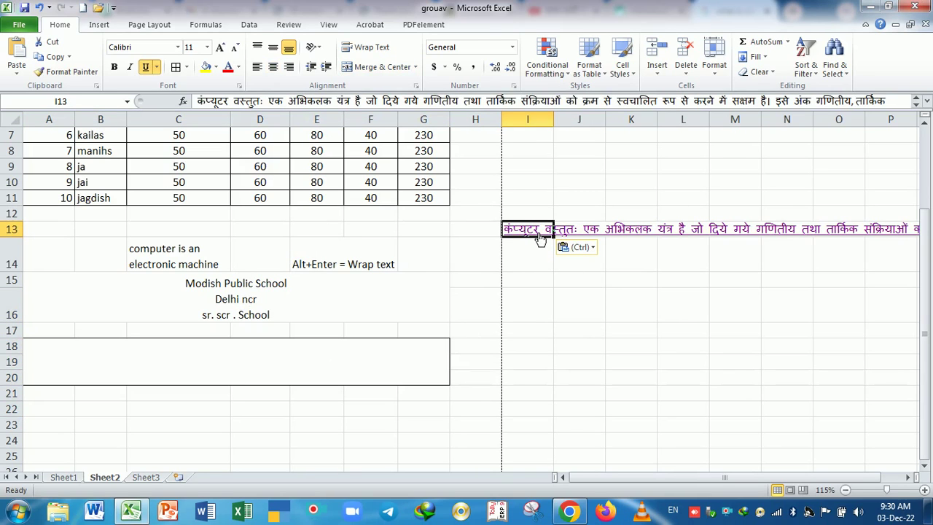
click(539, 269)
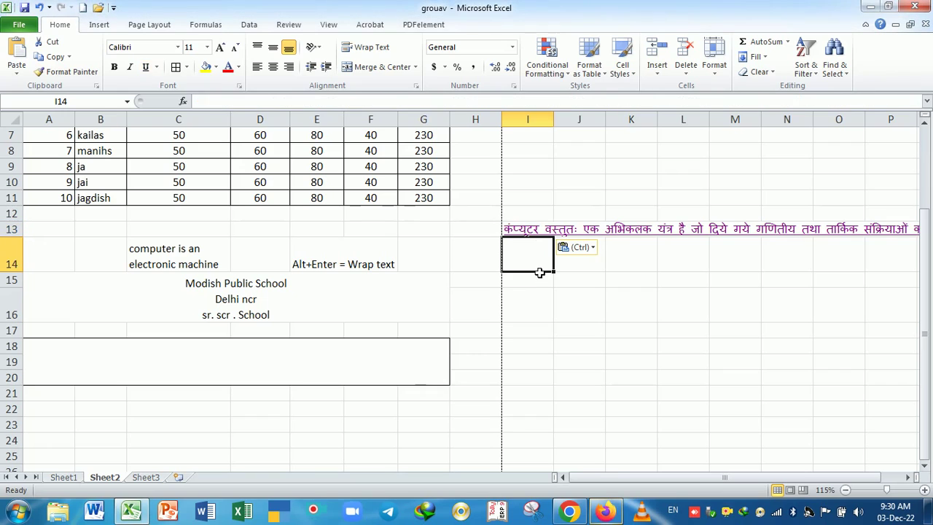
key(Up)
key(Delete)
- Paste the Hindi paragraph into merged cell A18:G20 and commit it
click(380, 364)
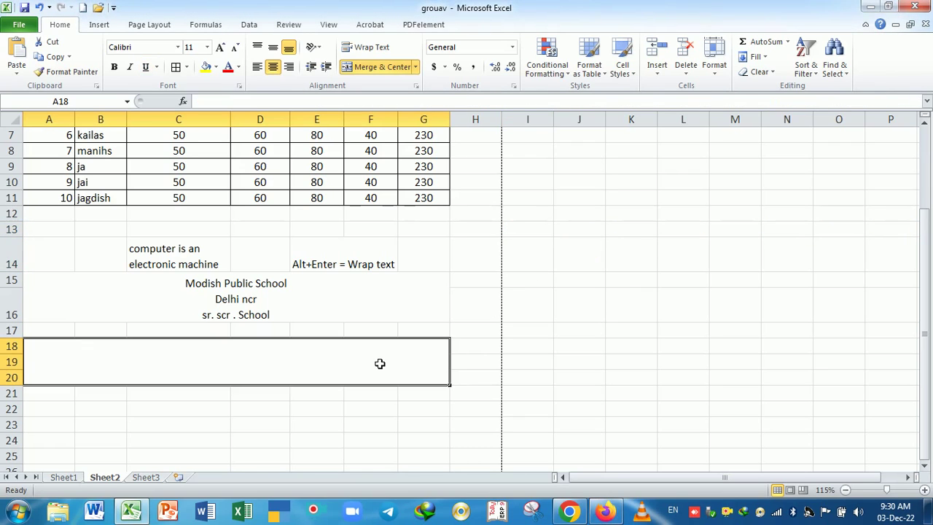
key(ctrl+v)
click(670, 231)
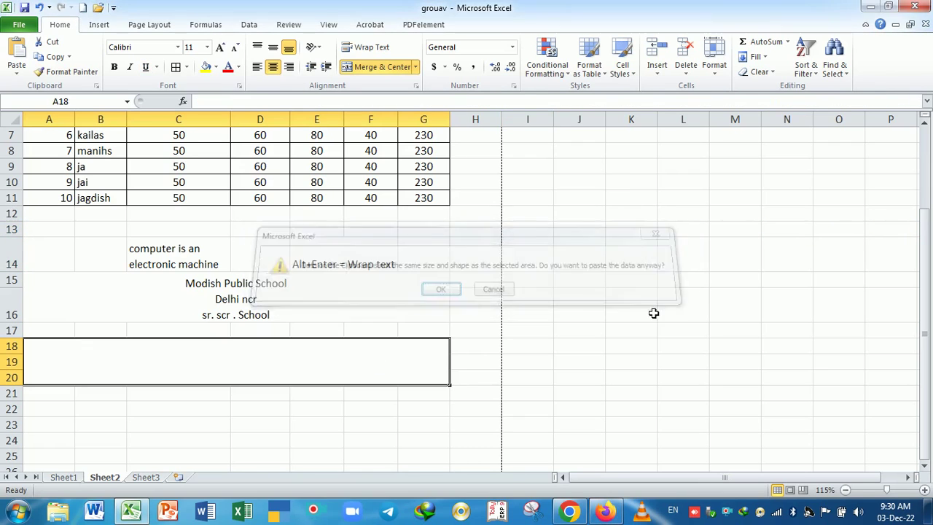
click(617, 362)
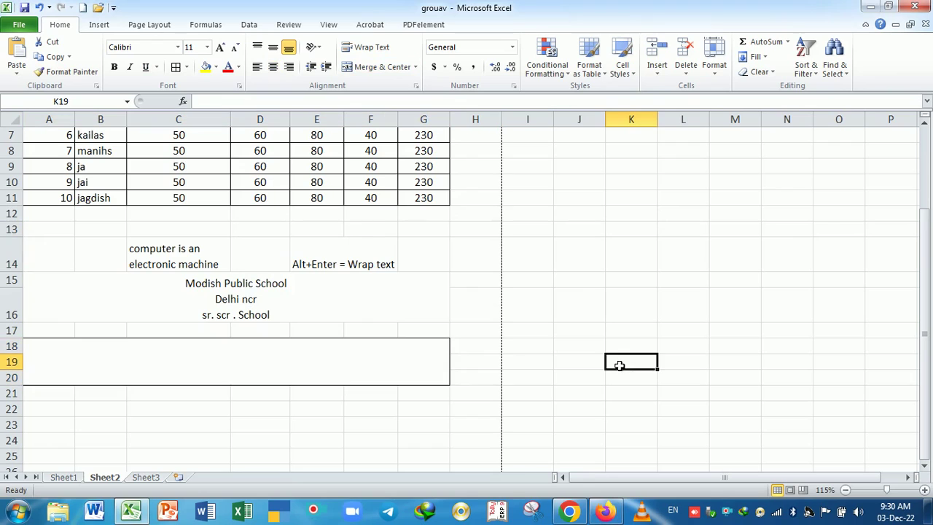
click(309, 360)
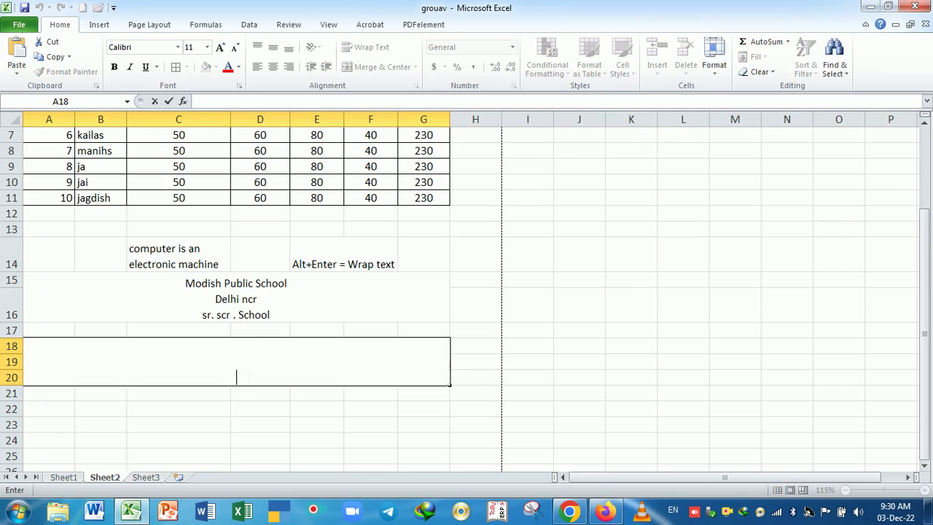
key(ctrl+v)
click(527, 394)
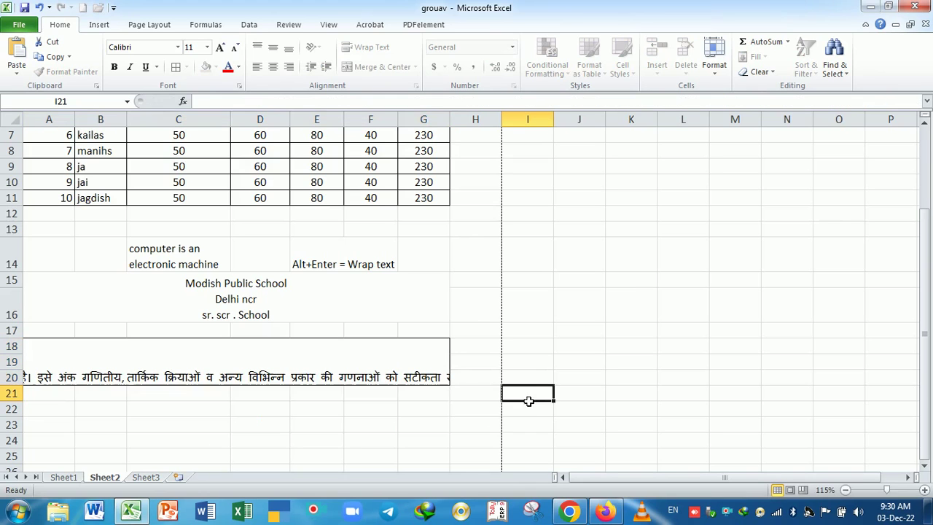
click(275, 379)
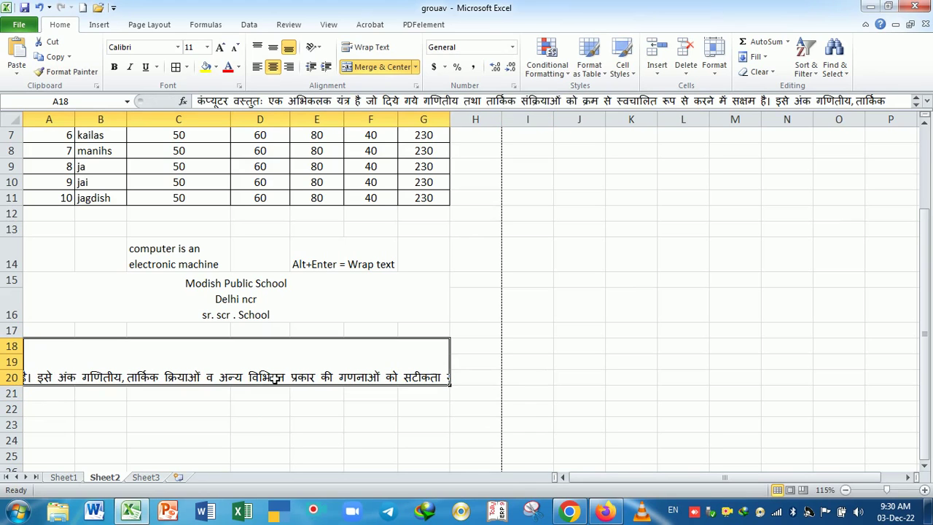
- Turn on Wrap Text for A18 and drag row 20 taller, to about 60.75
click(373, 52)
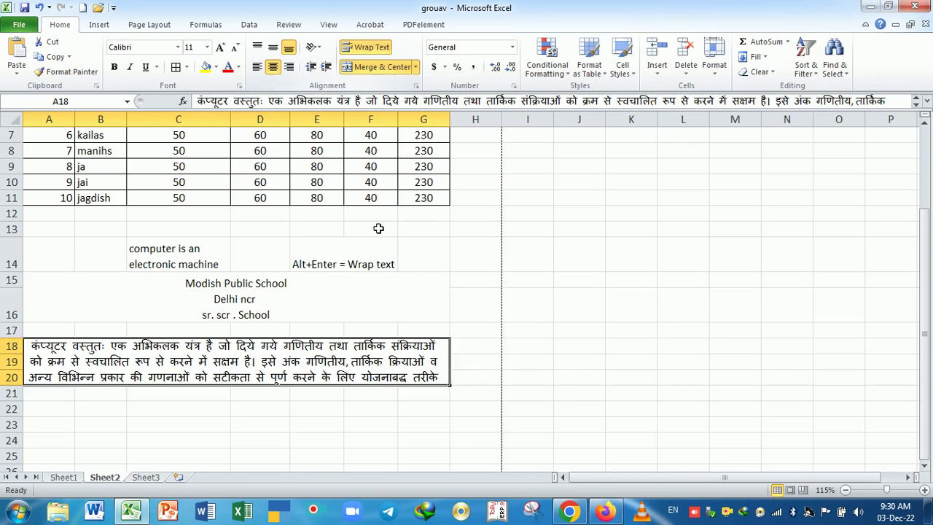
click(29, 377)
drag(29, 385, 29, 438)
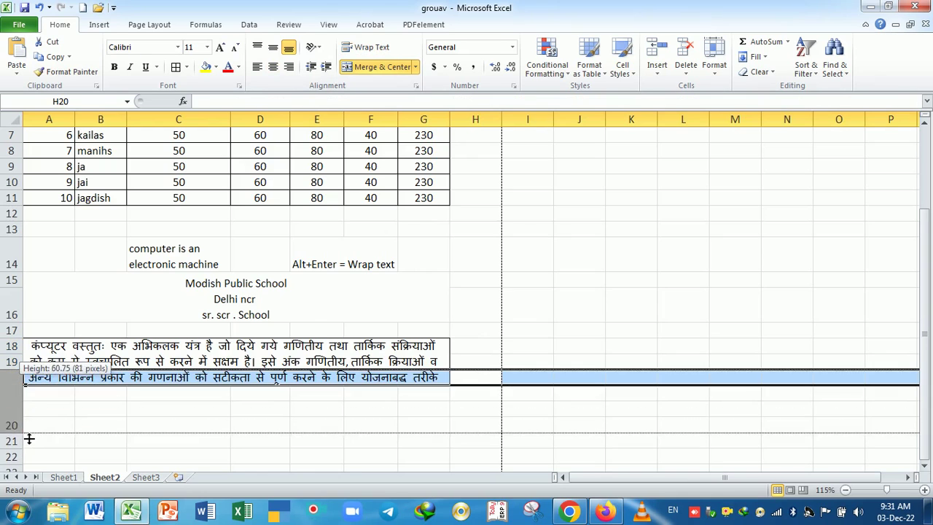
- Alternate between merged A18 and nearby cells to check the wrapped paragraph, then scroll down
click(387, 408)
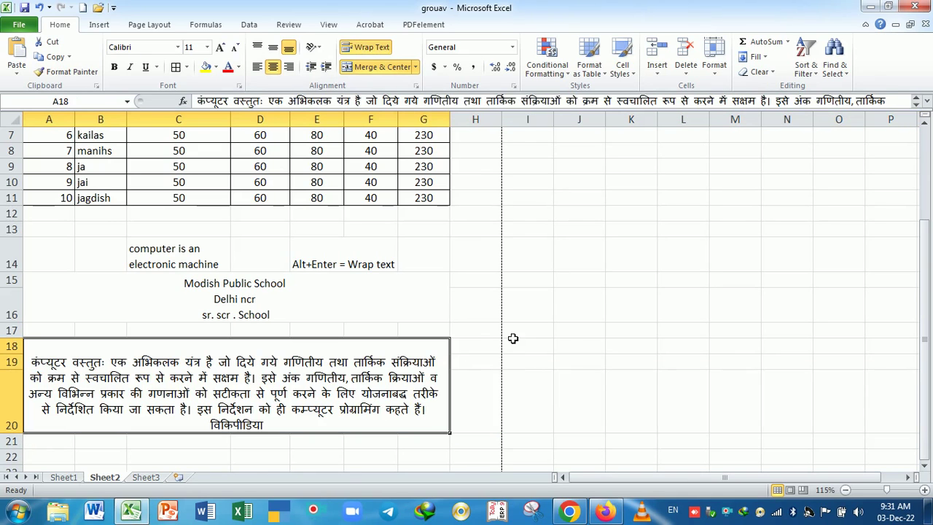
click(575, 321)
click(373, 379)
click(547, 221)
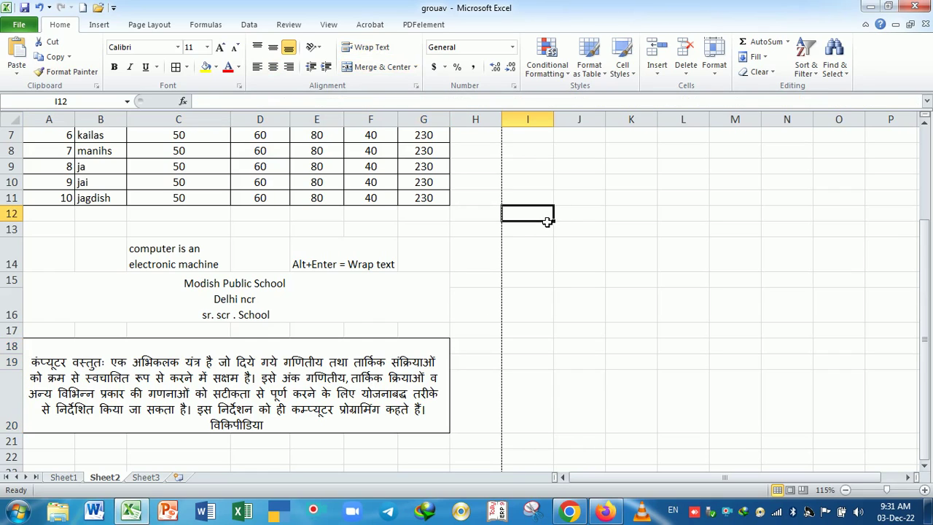
click(358, 408)
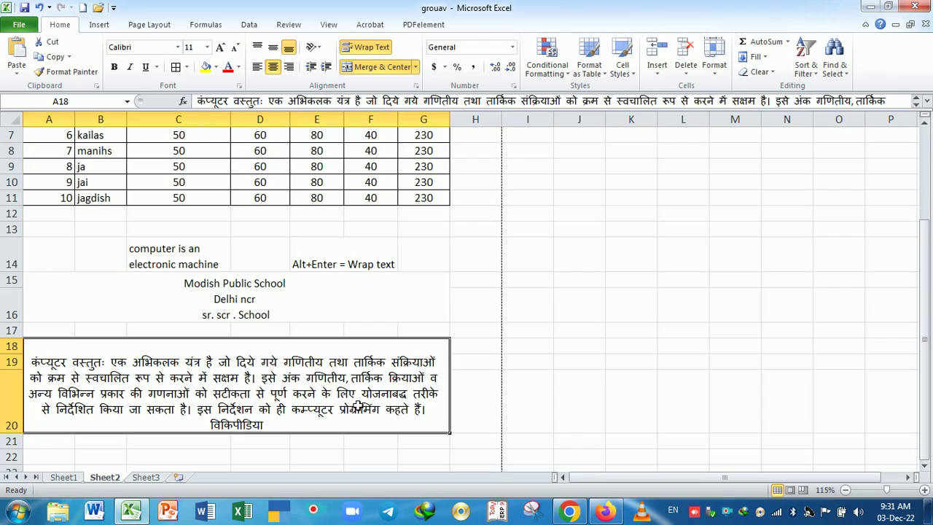
click(472, 310)
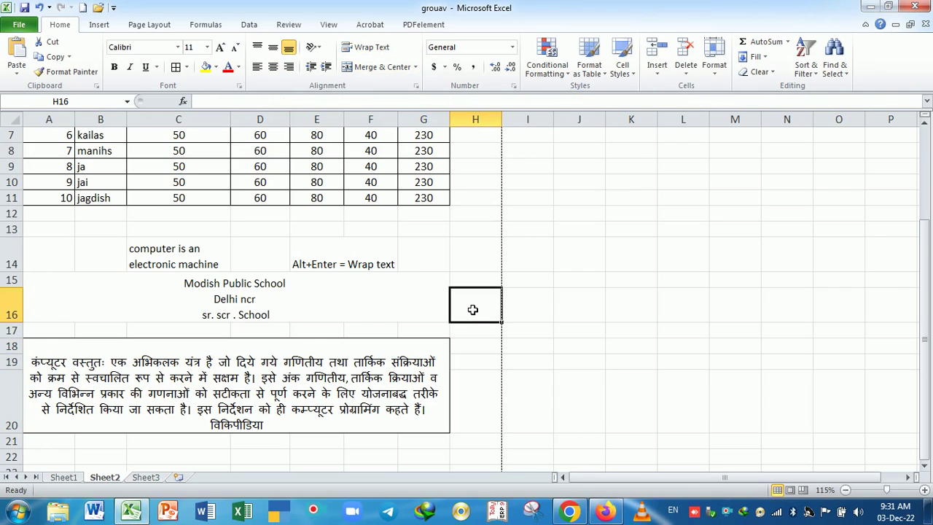
click(429, 388)
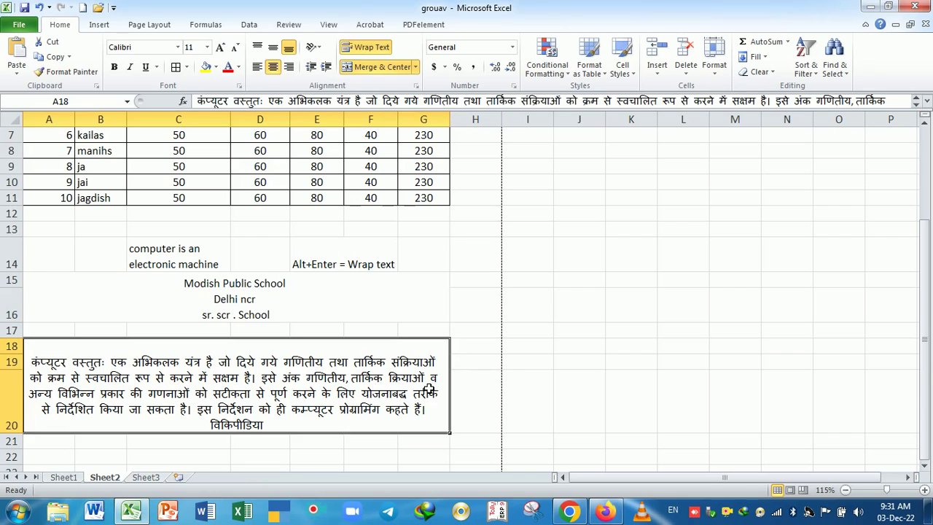
click(510, 362)
click(582, 369)
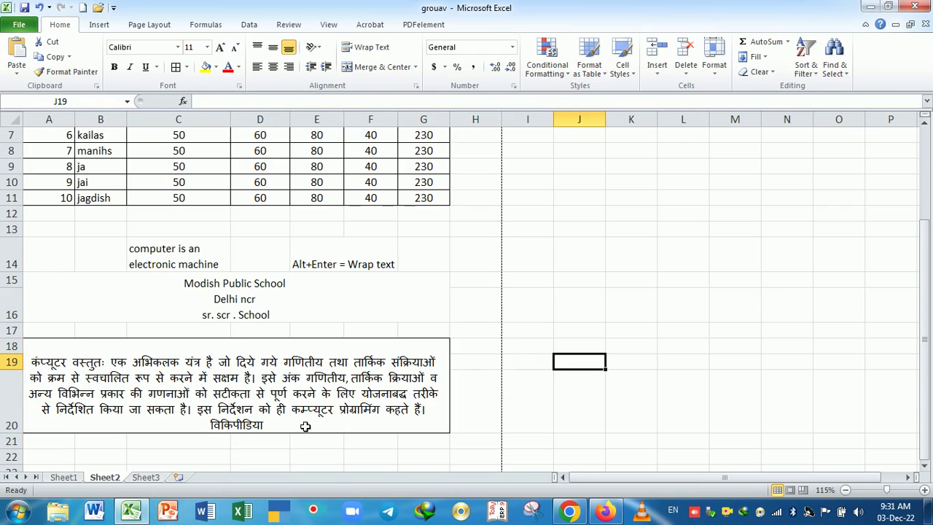
click(569, 294)
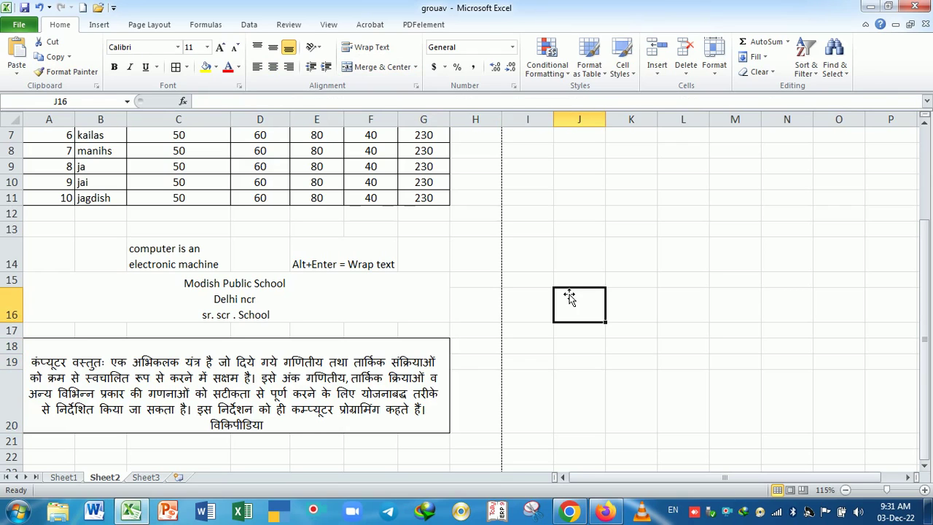
scroll(529, 333, down, 3)
- Open Format Cells for an empty cell and cancel without changes
click(431, 366)
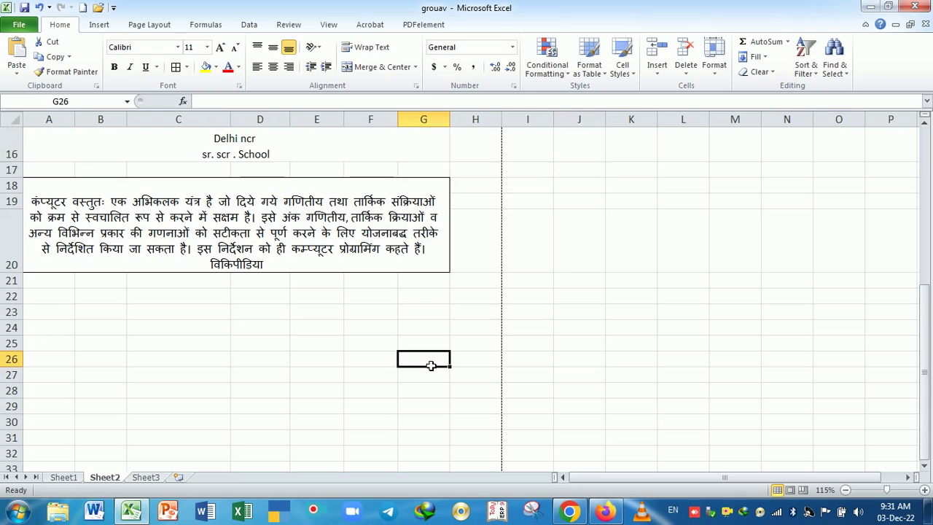
key(ctrl+1)
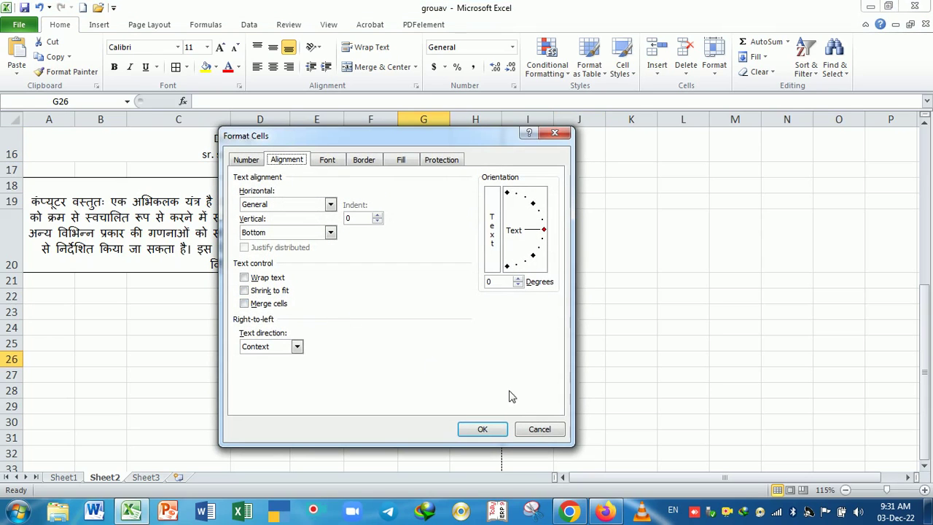
click(541, 429)
- Enter 'the compute is an electroinc machine which accept the data' in C22
click(195, 301)
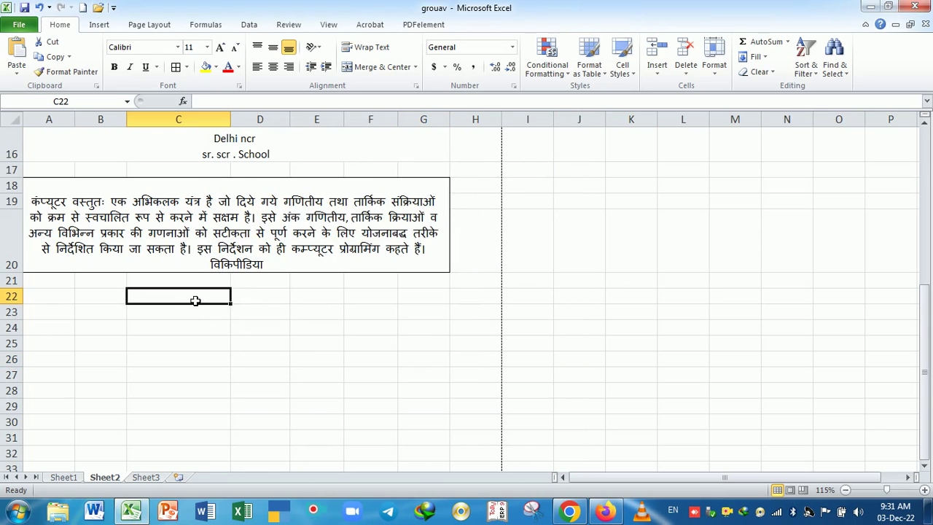
text(the fomput)
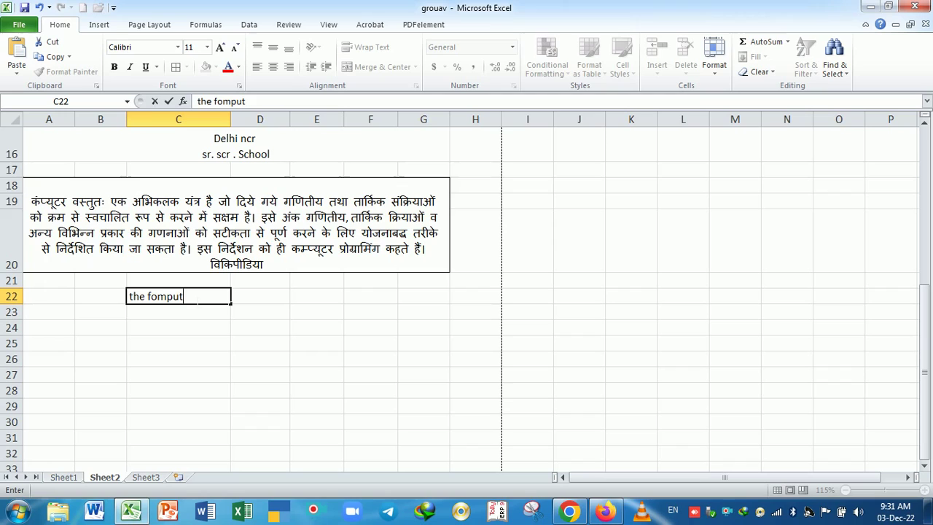
key(BackSpace)
key(BackSpace)
key(BackSpace)
key(BackSpace)
key(BackSpace)
key(BackSpace)
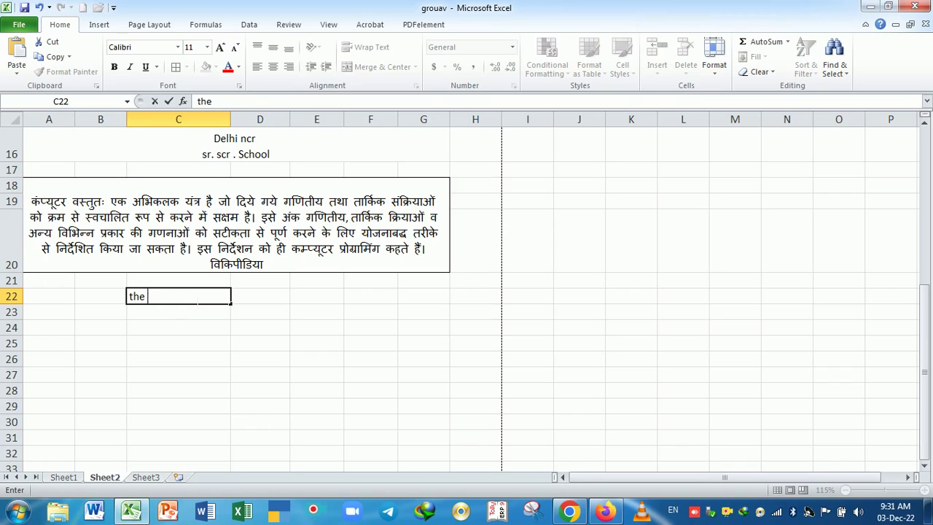
text(compute is)
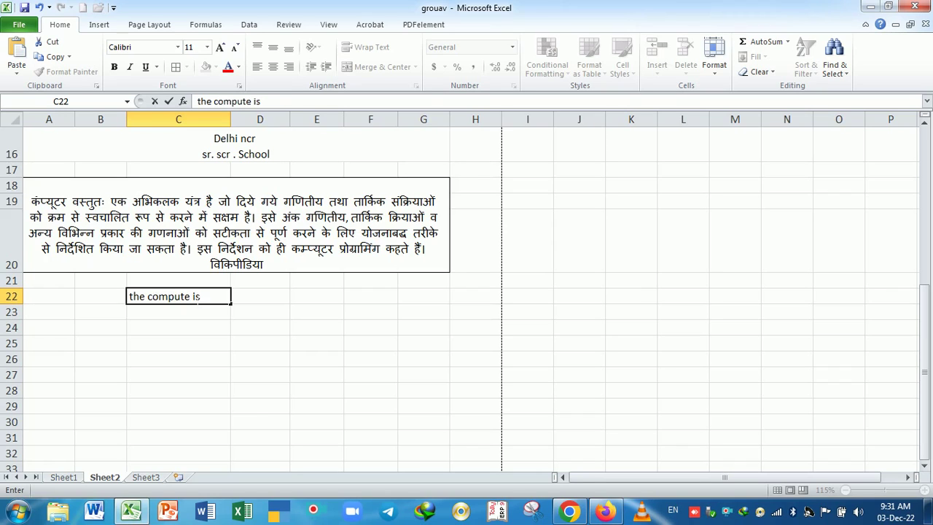
text( an electro)
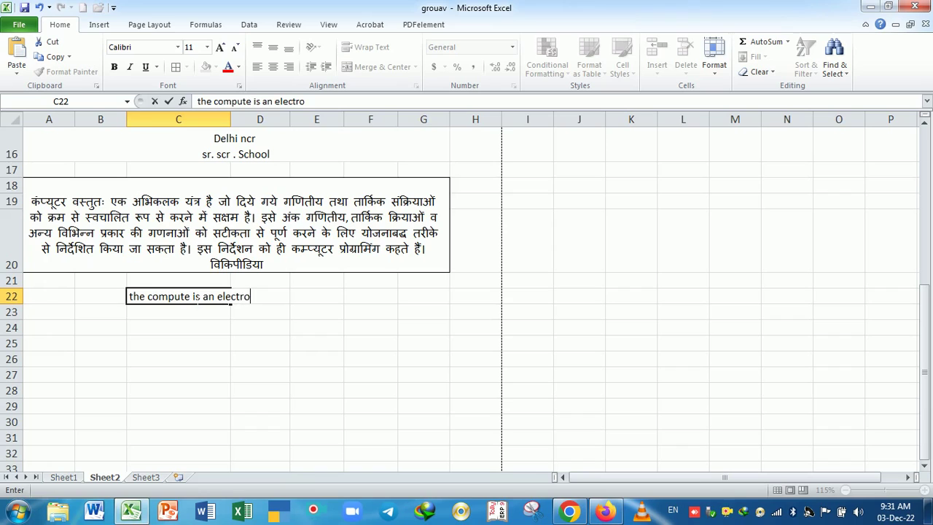
text(inc macn)
text(hine whc)
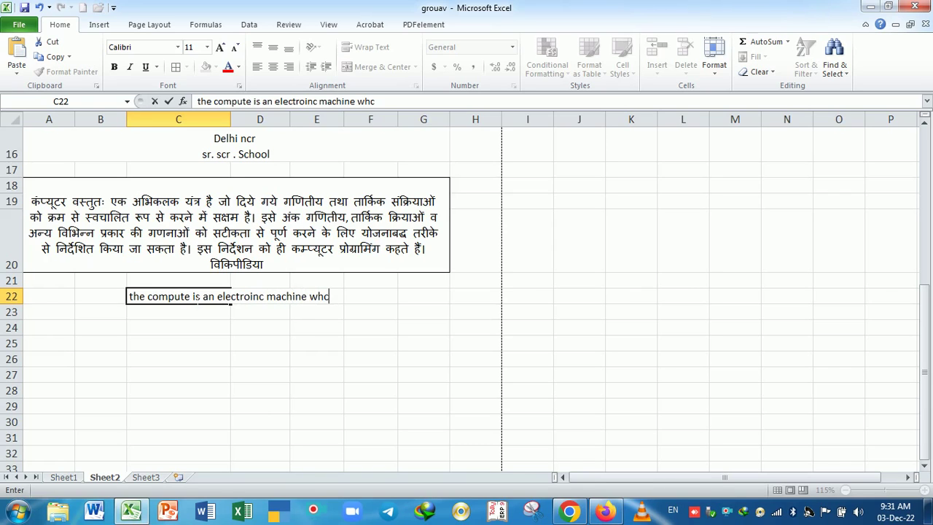
text(ich acce)
text(pt the data)
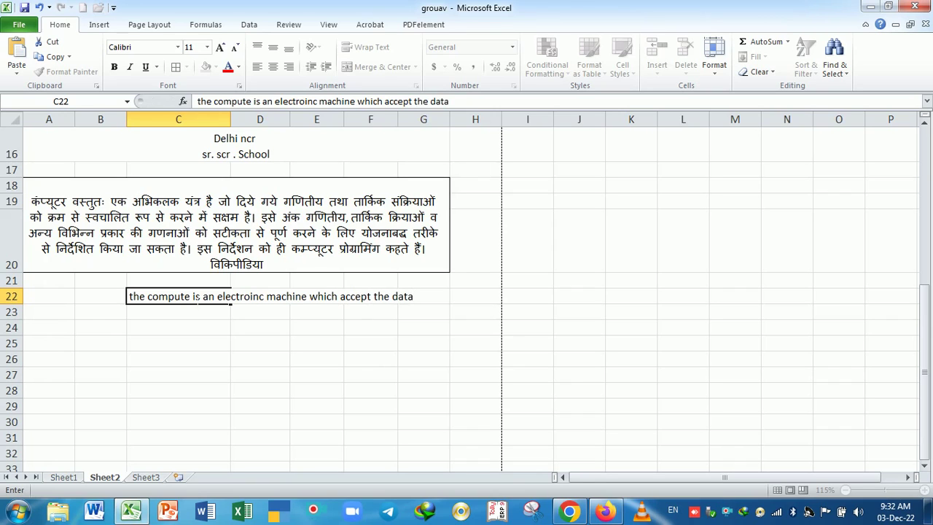
key(Return)
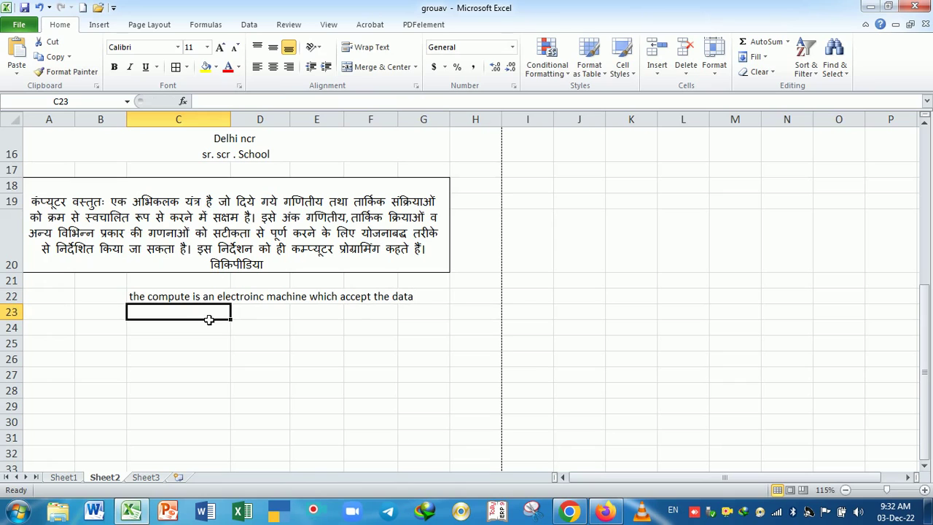
click(189, 300)
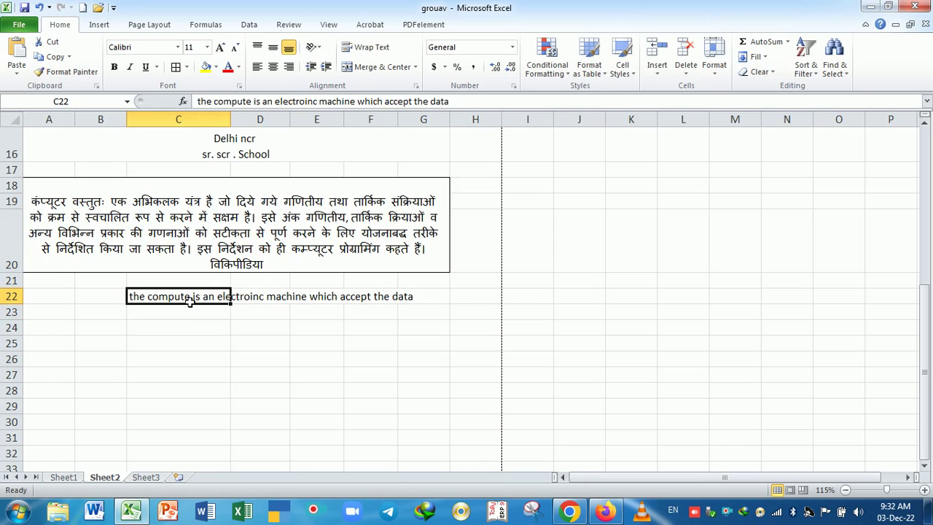
- Apply Shrink to fit to C22 and check the shrunken sentence
key(ctrl+1)
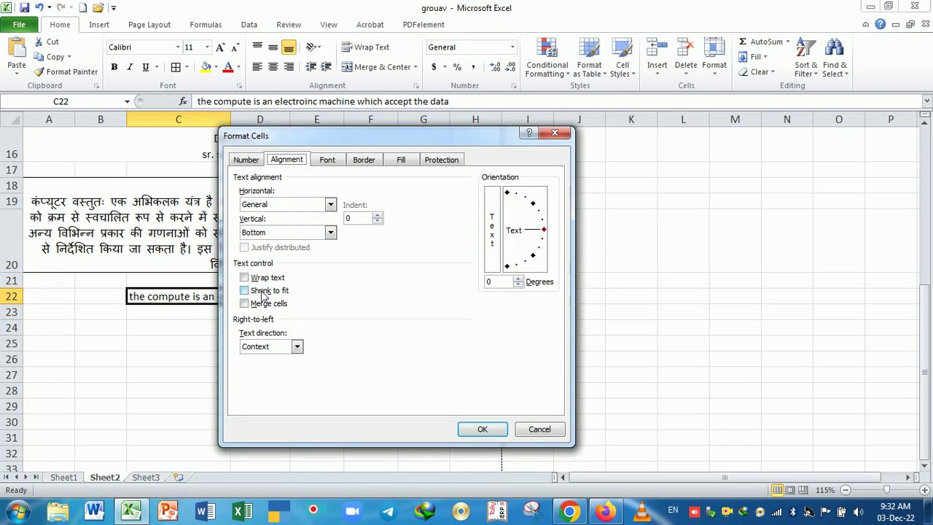
click(264, 291)
click(482, 429)
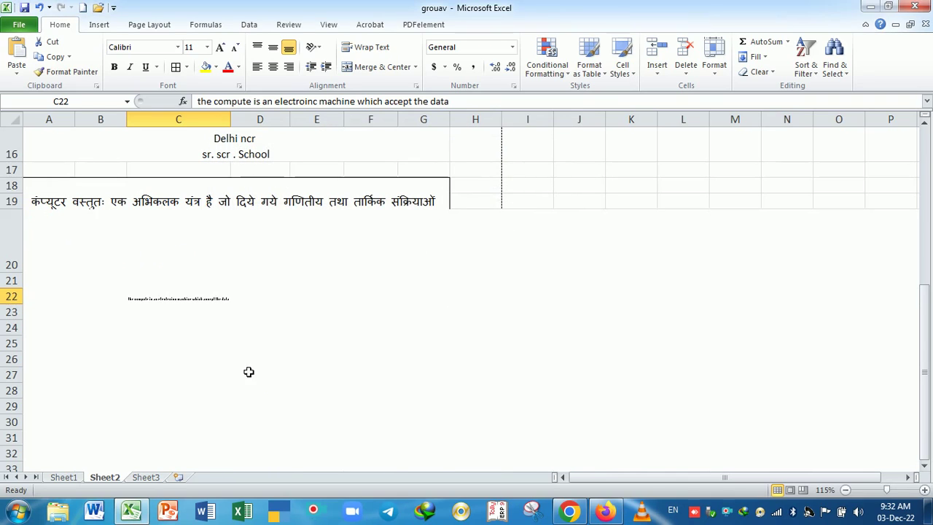
click(203, 345)
click(203, 300)
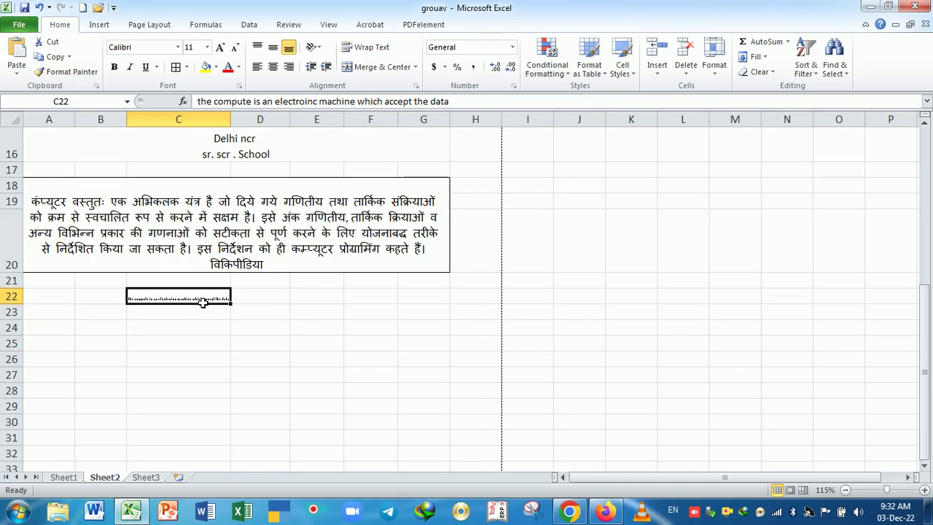
double_click(203, 300)
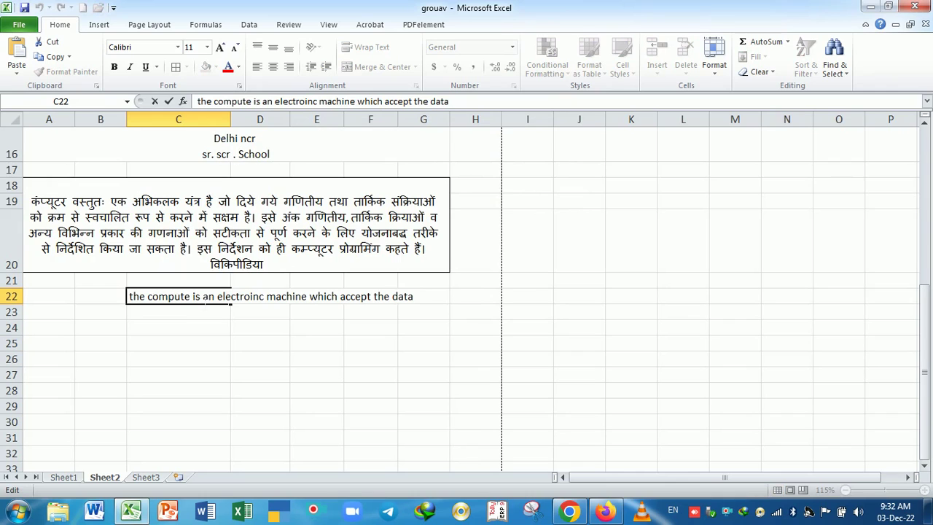
key(Return)
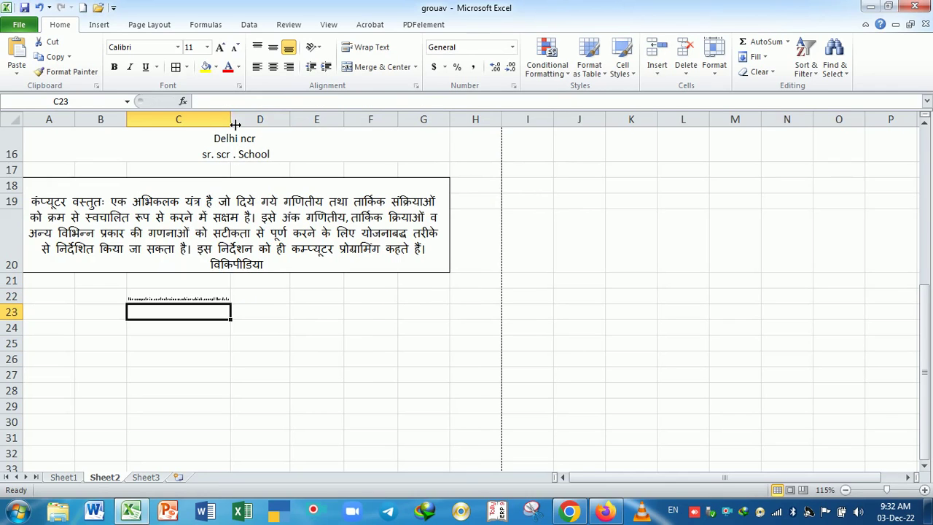
- Narrow column C and compare C22's sentence against cell C23
mouse_move(231, 120)
mouse_down()
mouse_move(363, 137)
mouse_move(225, 137)
mouse_up()
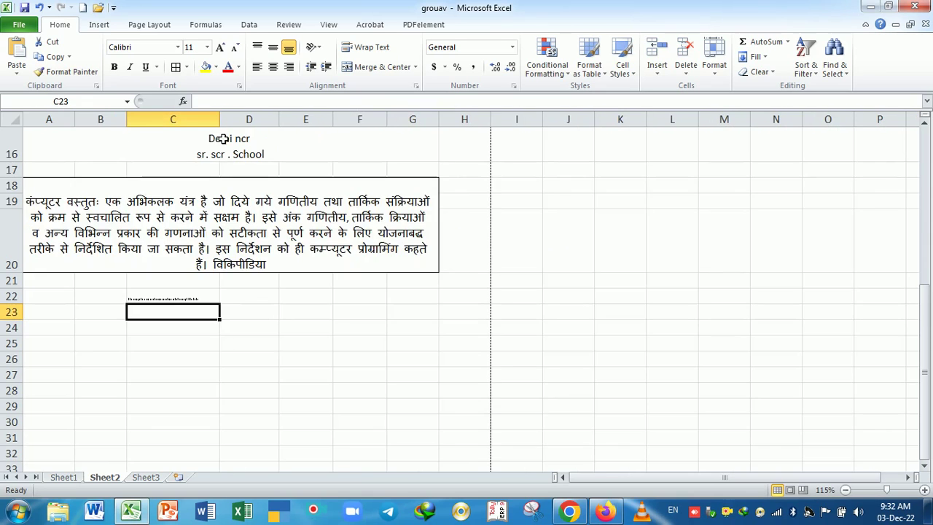
click(216, 345)
click(196, 302)
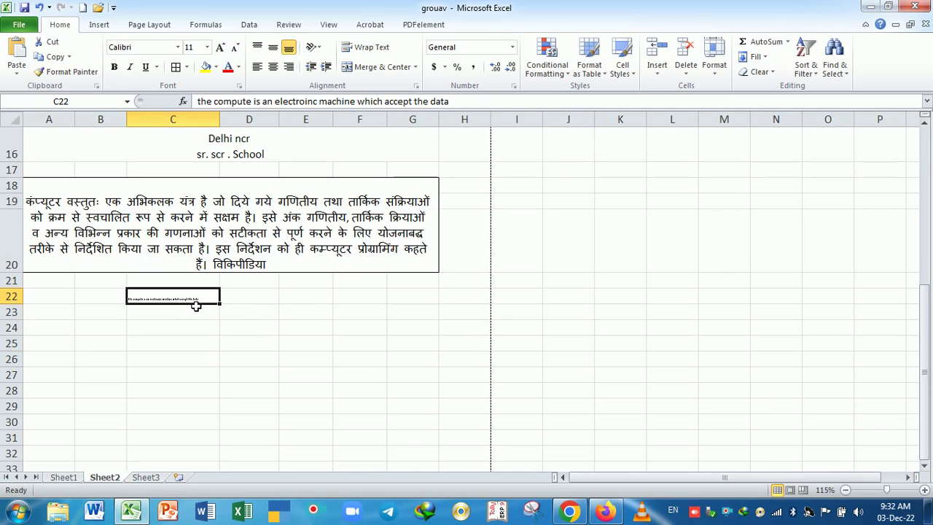
click(206, 315)
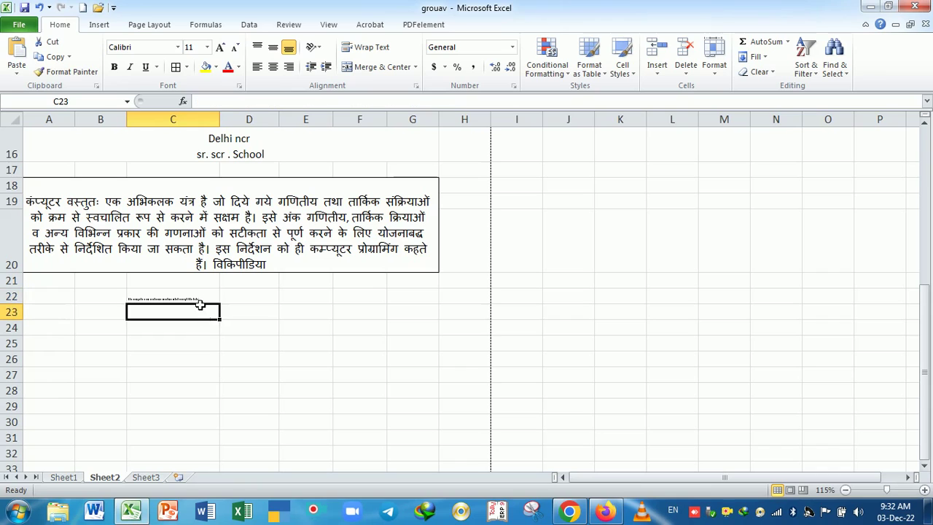
click(199, 300)
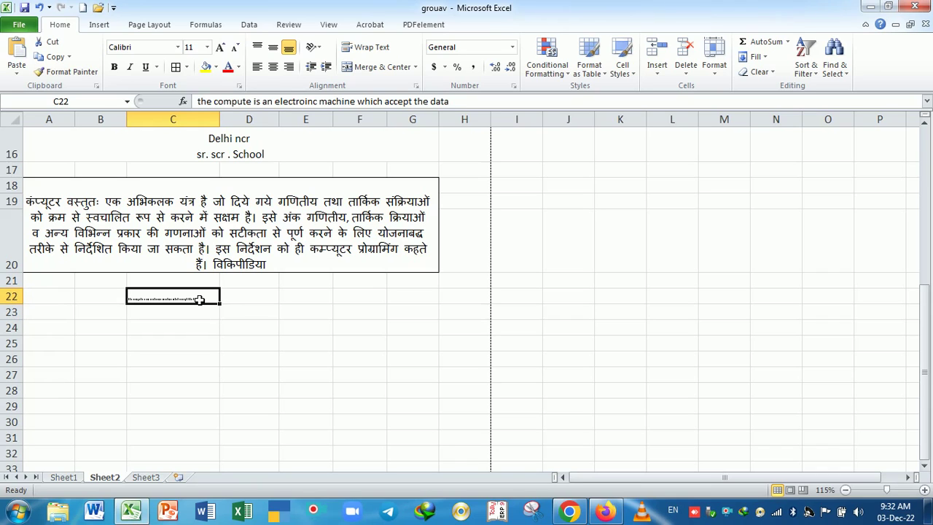
click(196, 315)
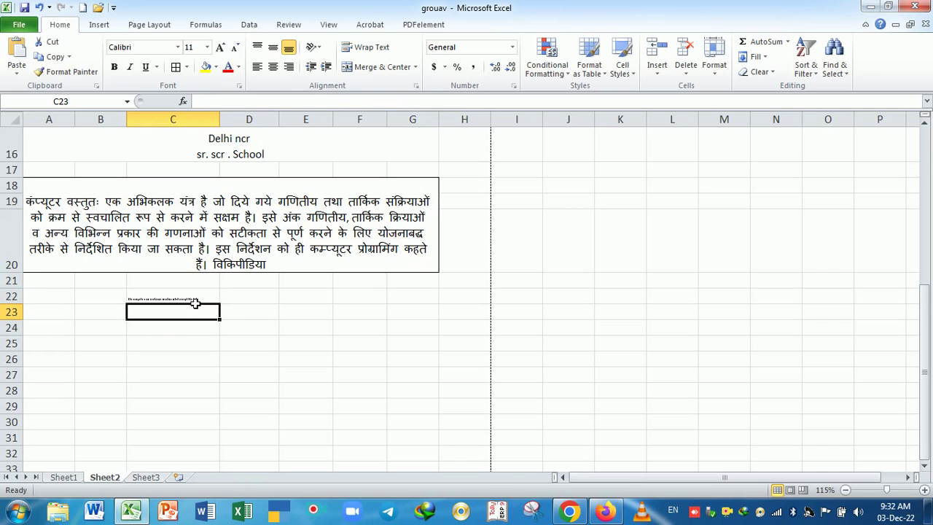
click(195, 299)
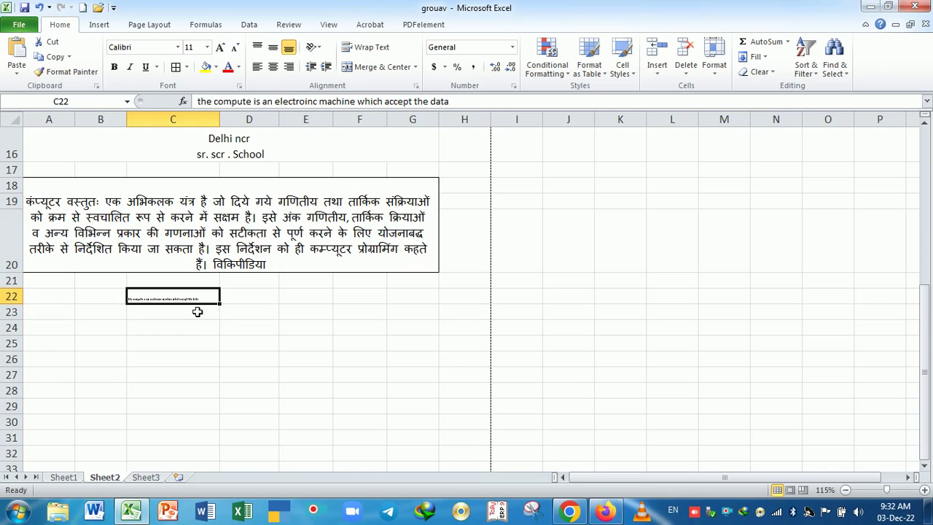
click(199, 316)
click(199, 299)
- Turn off Shrink to fit for C22, then bring up Format Cells for D27
key(ctrl+1)
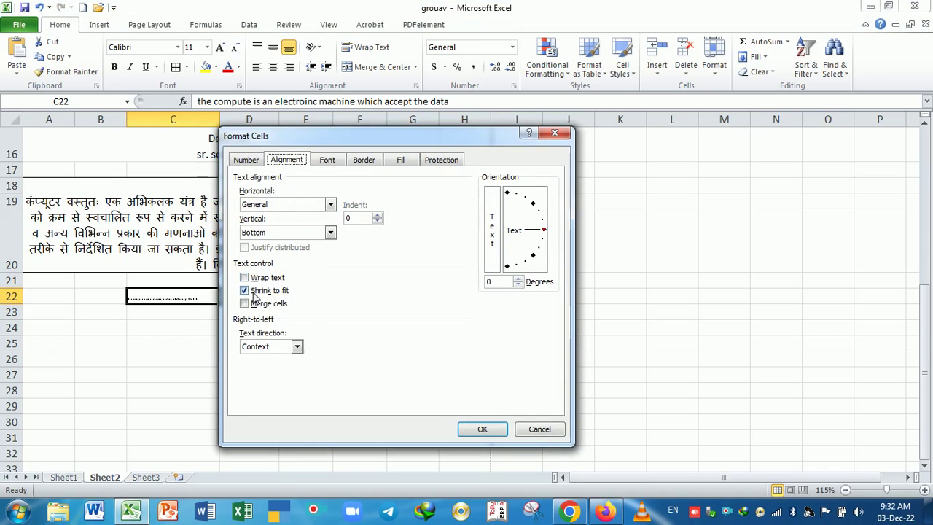
double_click(245, 290)
click(481, 429)
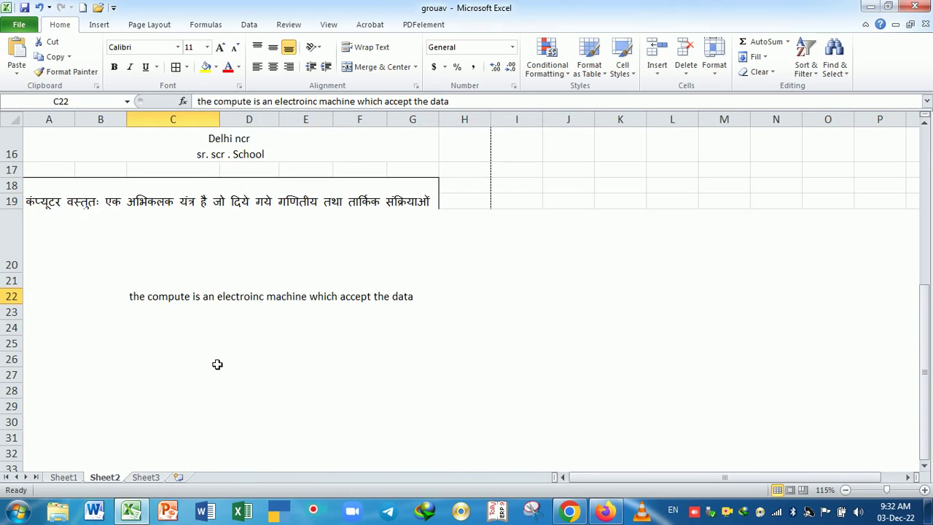
click(217, 344)
click(208, 303)
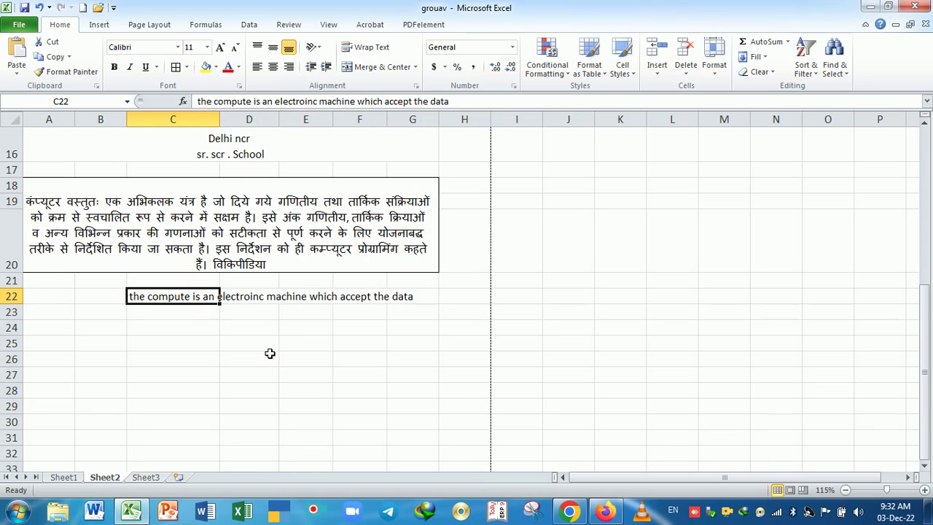
click(274, 377)
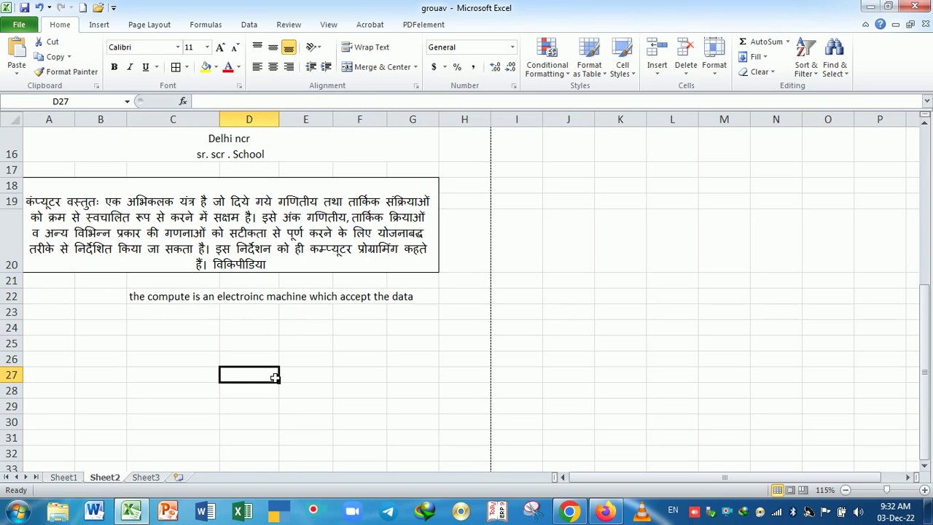
key(ctrl+1)
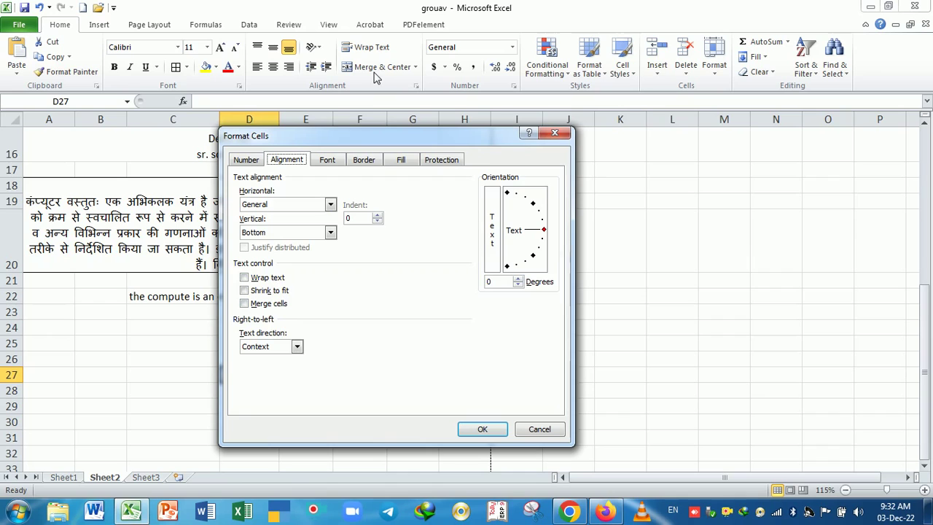
- Close the leftover Format Cells dialog and enter H2O in cell C24
click(332, 162)
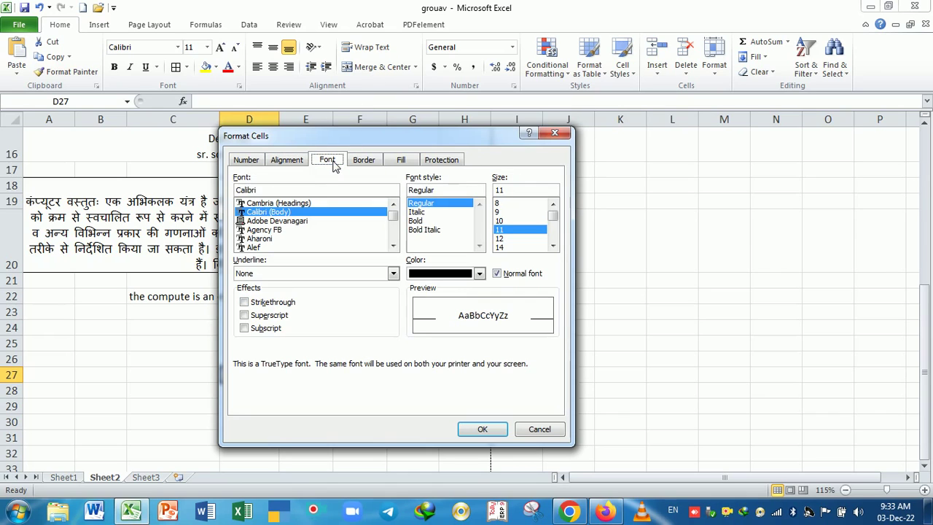
click(555, 132)
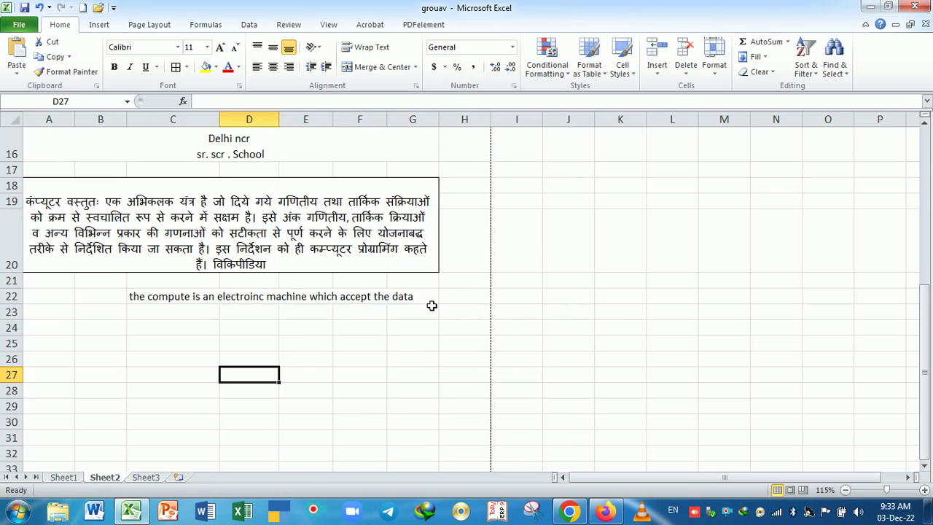
click(205, 332)
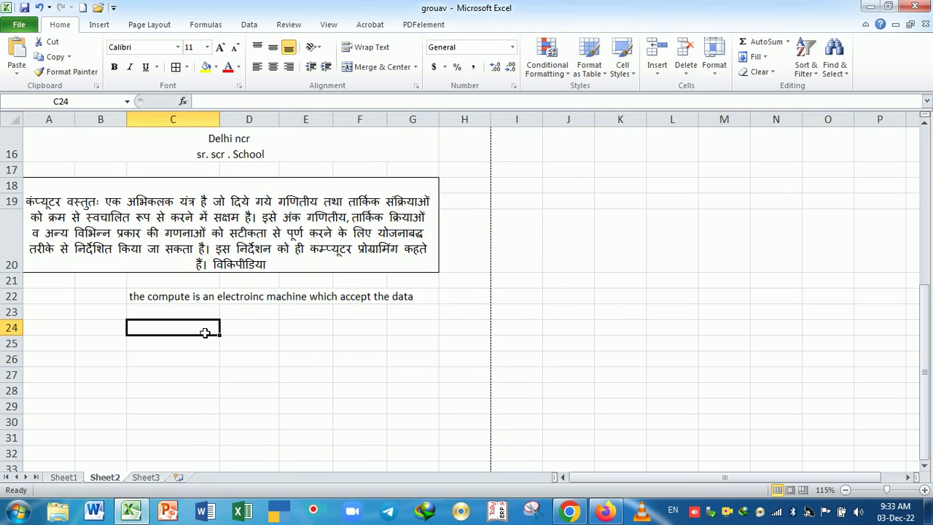
text(H20)
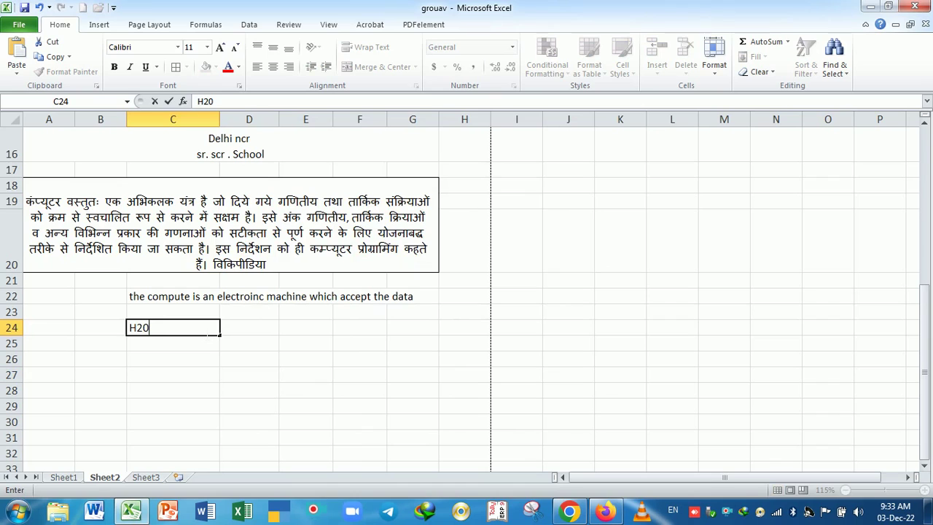
key(BackSpace)
text(O)
key(Return)
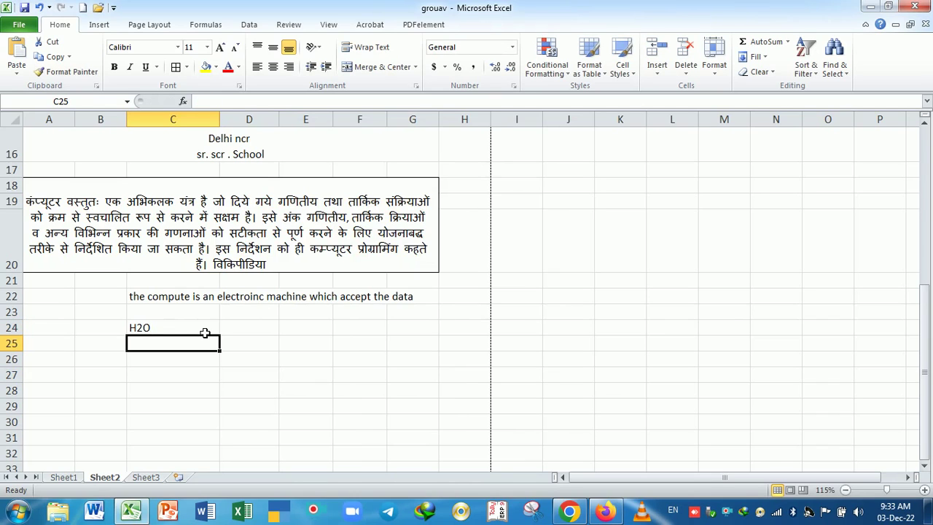
- Try opening Format Cells on C24, both selected and in edit mode, dismissing it each time
double_click(138, 330)
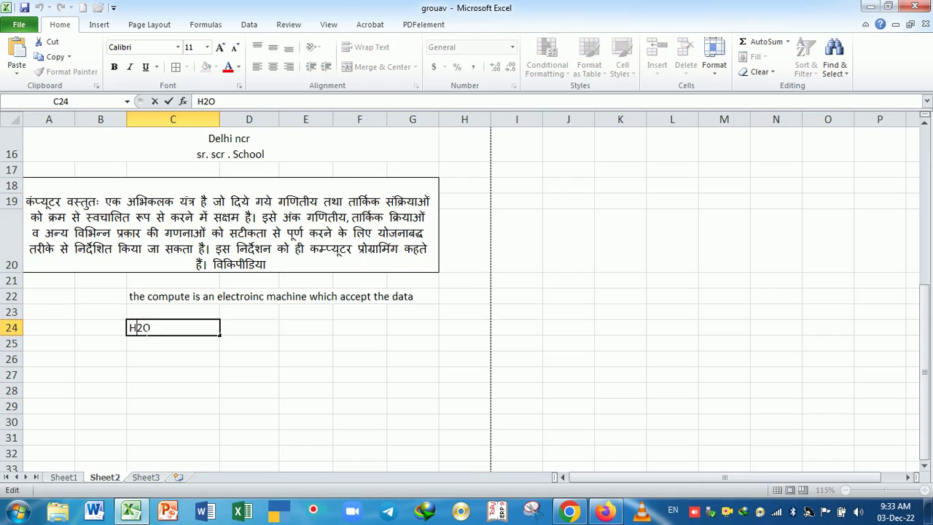
click(167, 366)
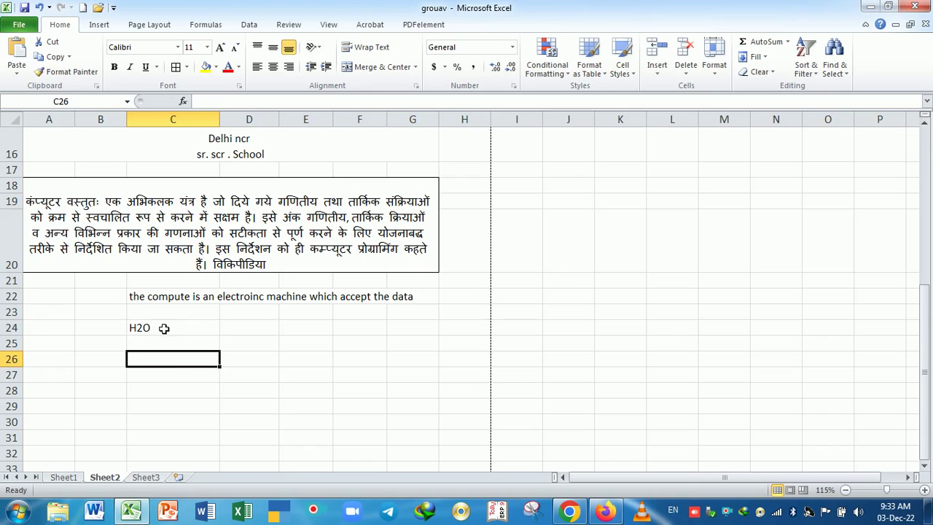
click(166, 331)
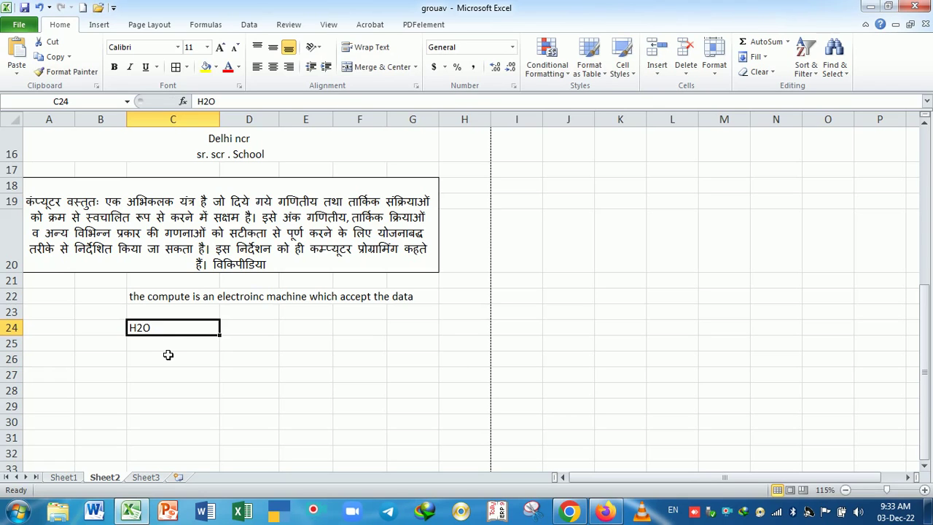
key(ctrl+1)
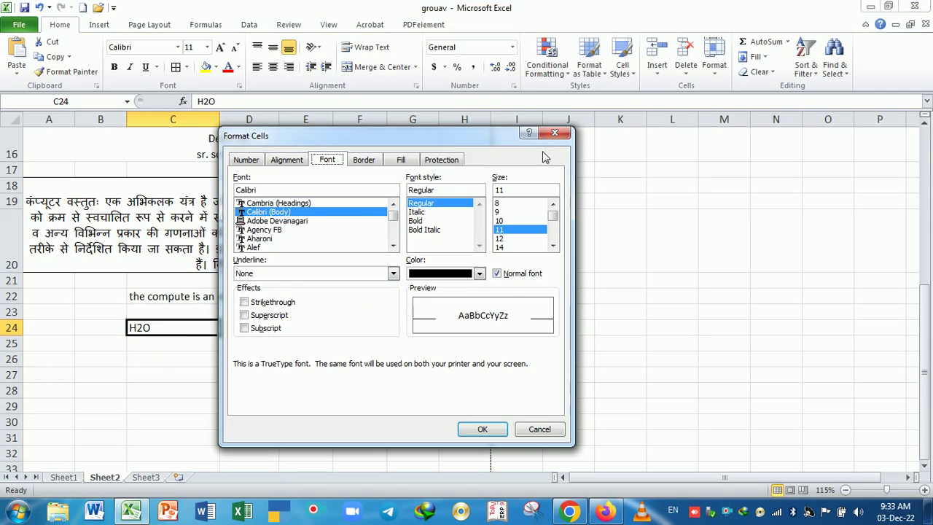
click(555, 133)
double_click(175, 332)
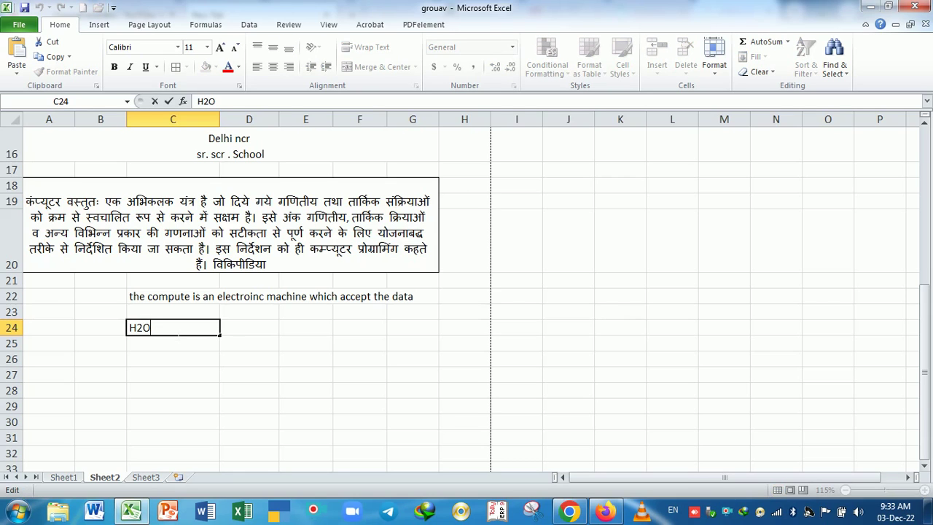
key(ctrl+1)
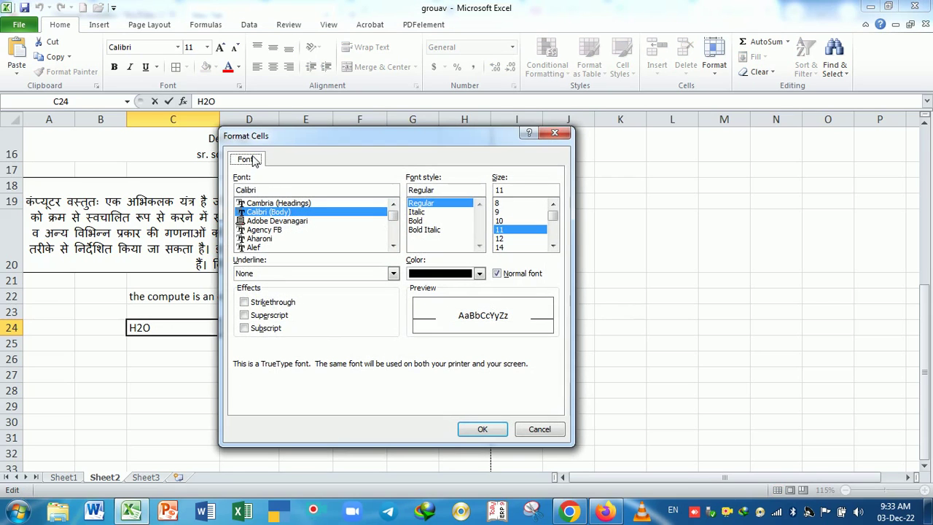
key(Escape)
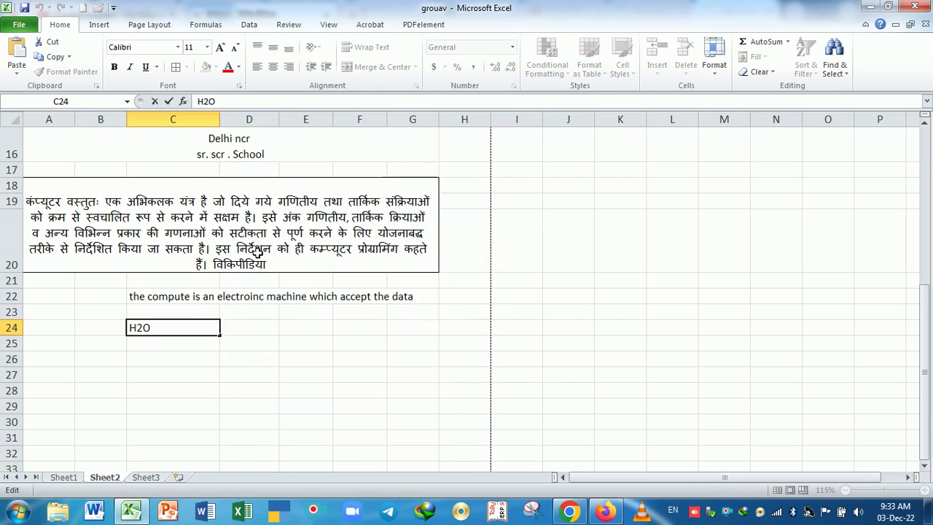
click(171, 376)
- Select the 2 in H2O and toggle Superscript in Format Cells, leaving C24 as plain H2O
double_click(146, 330)
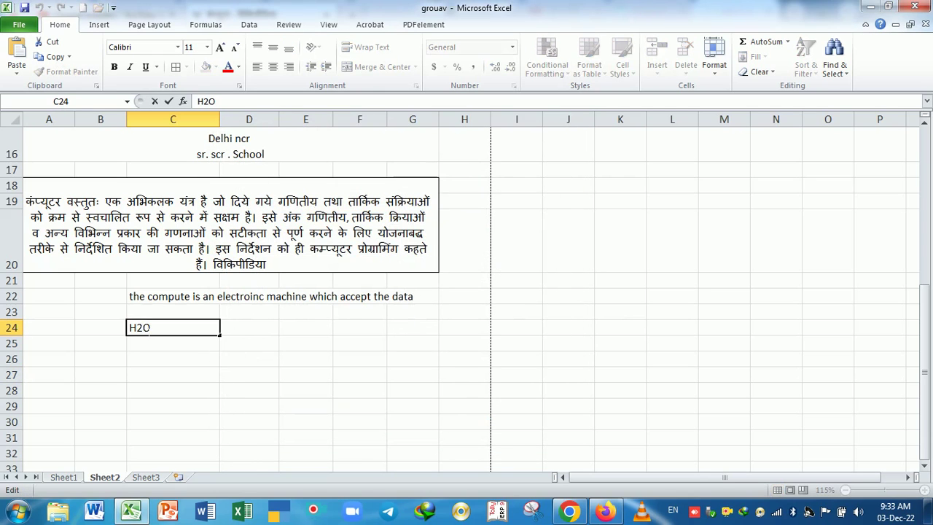
drag(137, 328, 143, 328)
key(ctrl+1)
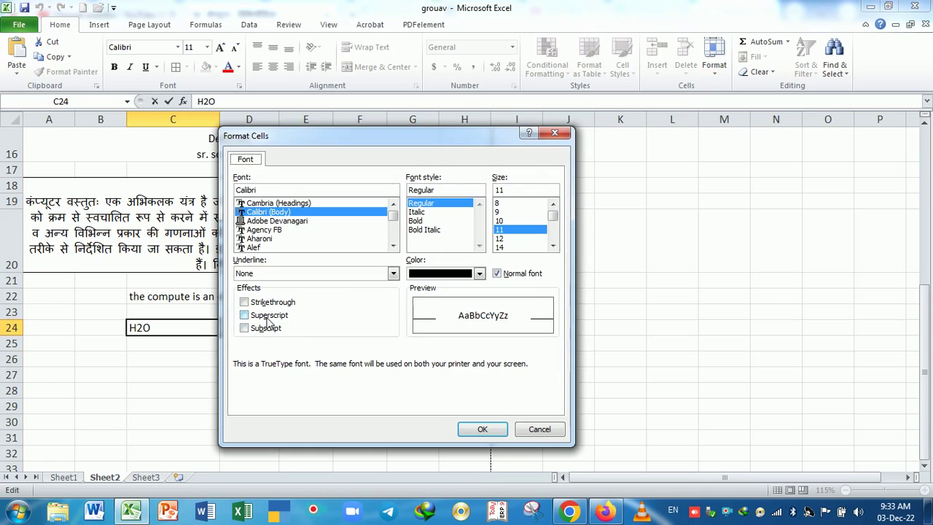
click(270, 316)
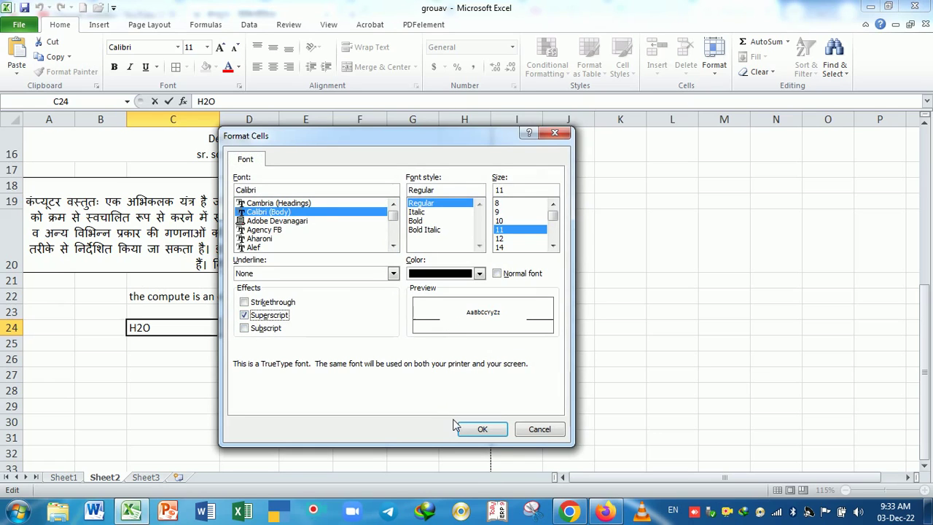
click(481, 428)
click(208, 391)
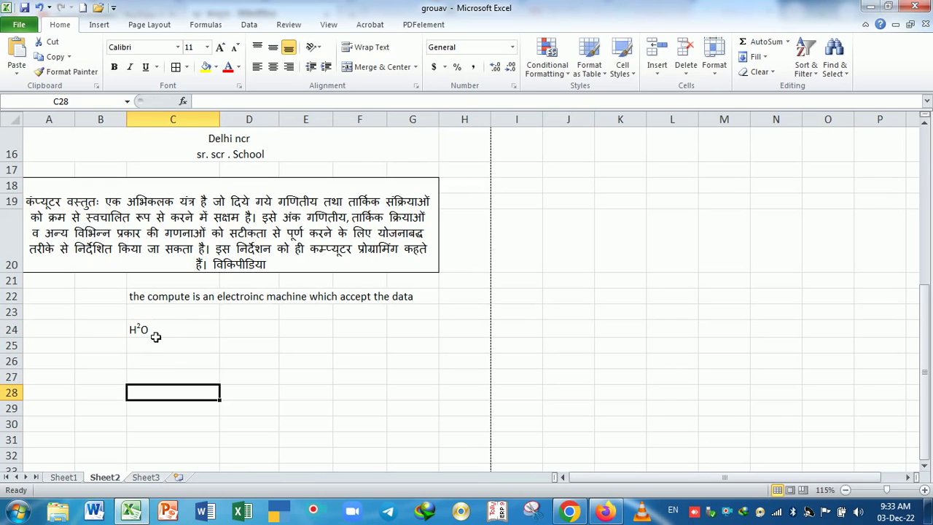
click(155, 337)
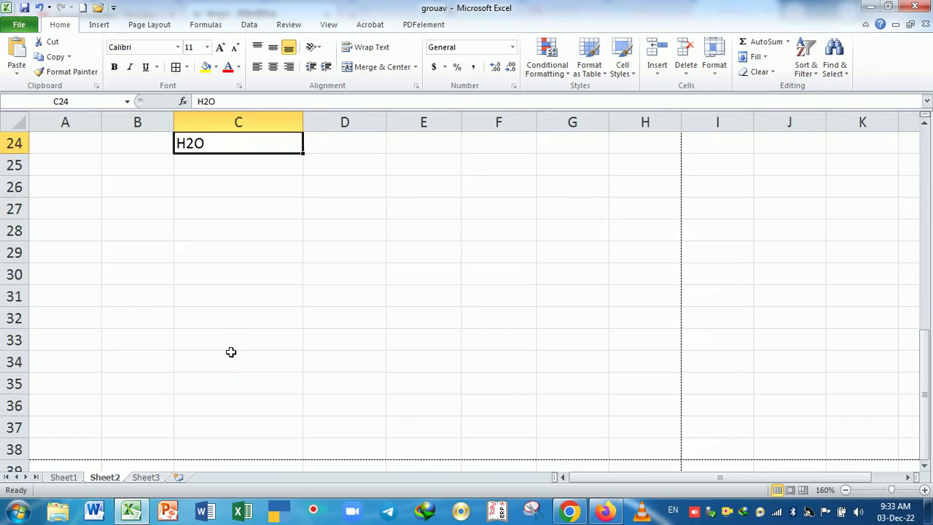
- Make the 2 in C24's H2O a subscript, then clear C24 with Delete
scroll(234, 350, up, 2)
double_click(200, 341)
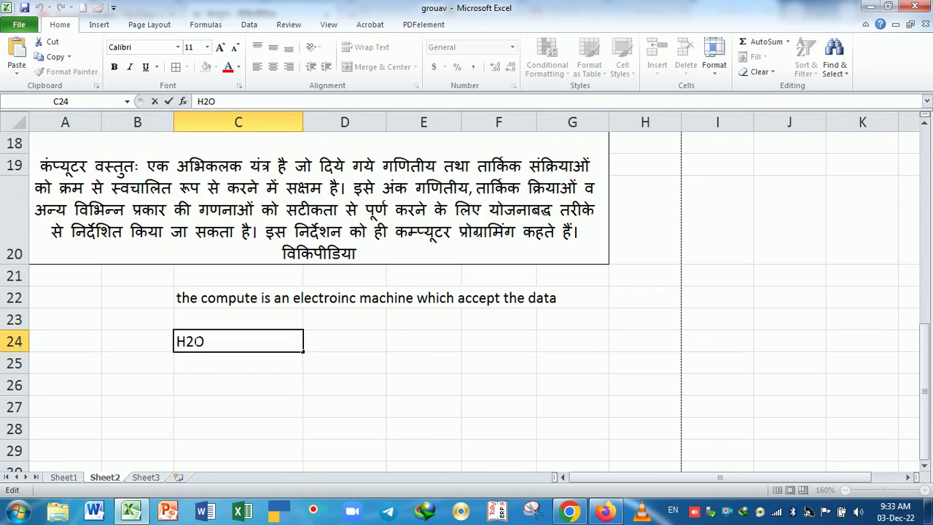
drag(186, 341, 196, 341)
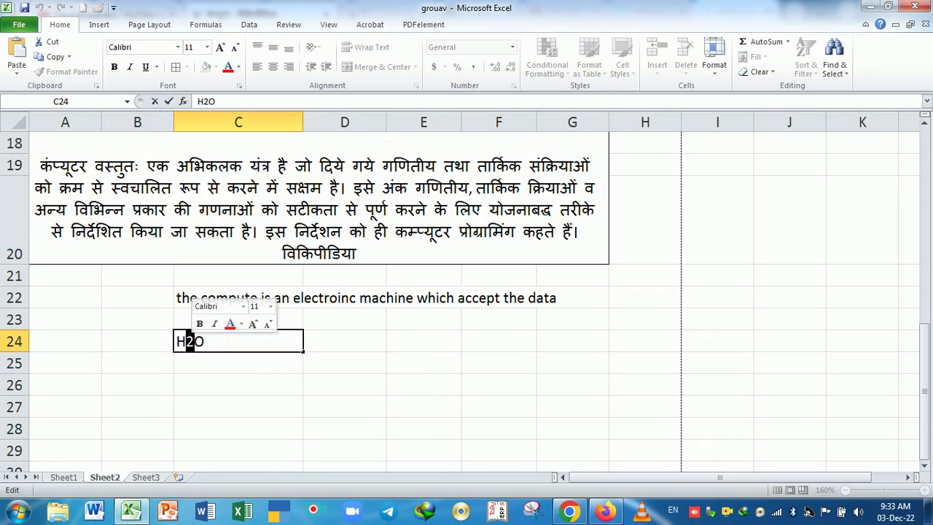
key(ctrl+1)
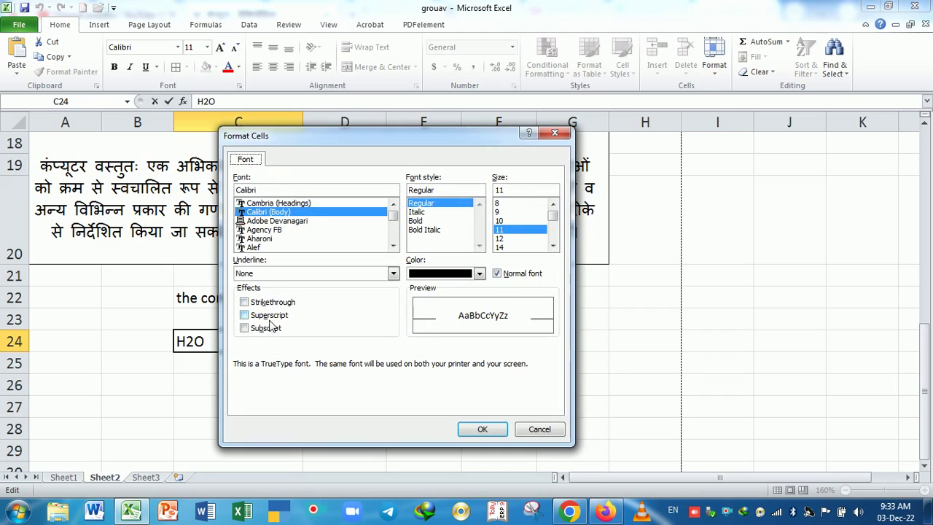
click(266, 327)
click(482, 429)
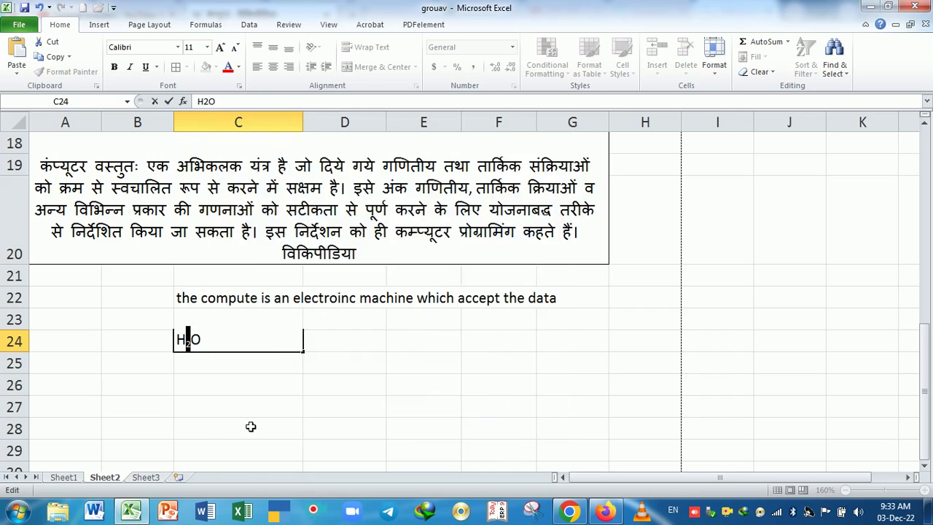
click(248, 427)
click(250, 341)
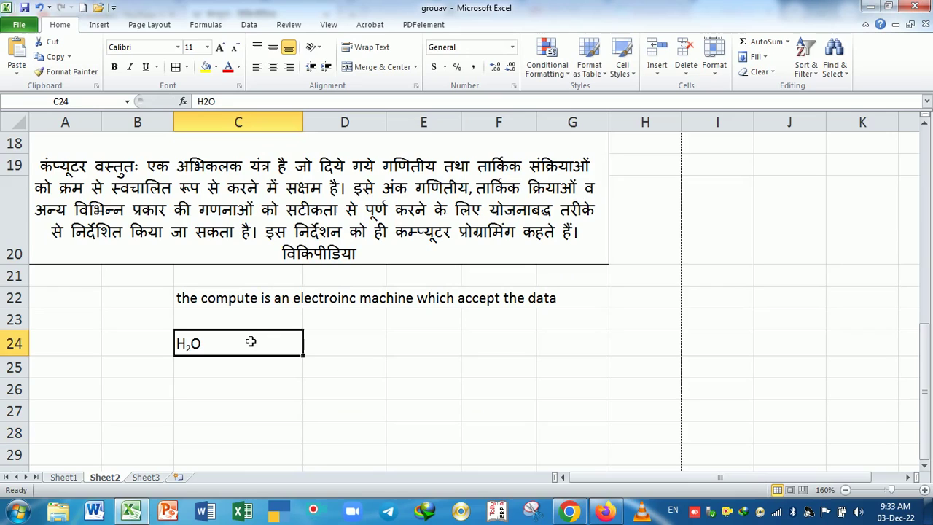
key(Delete)
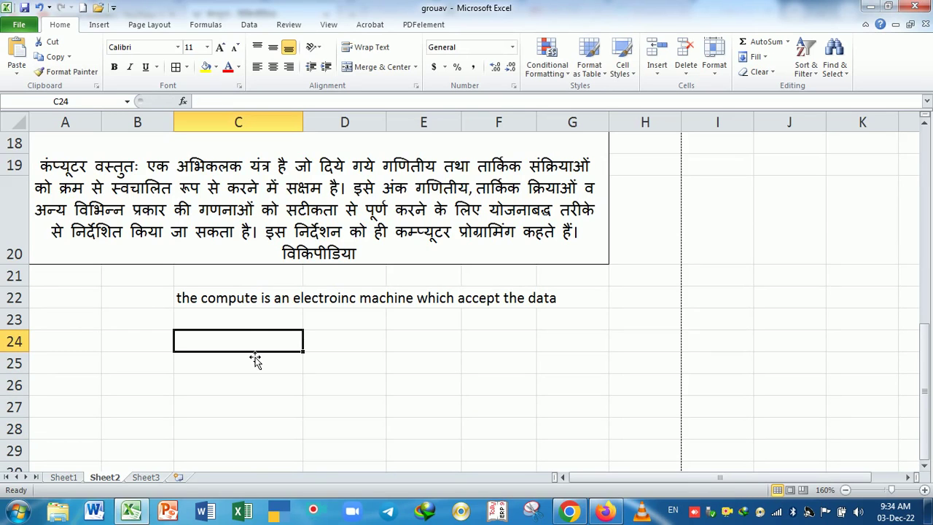
- Enter 12 in C24 and fill it down column C
text(12)
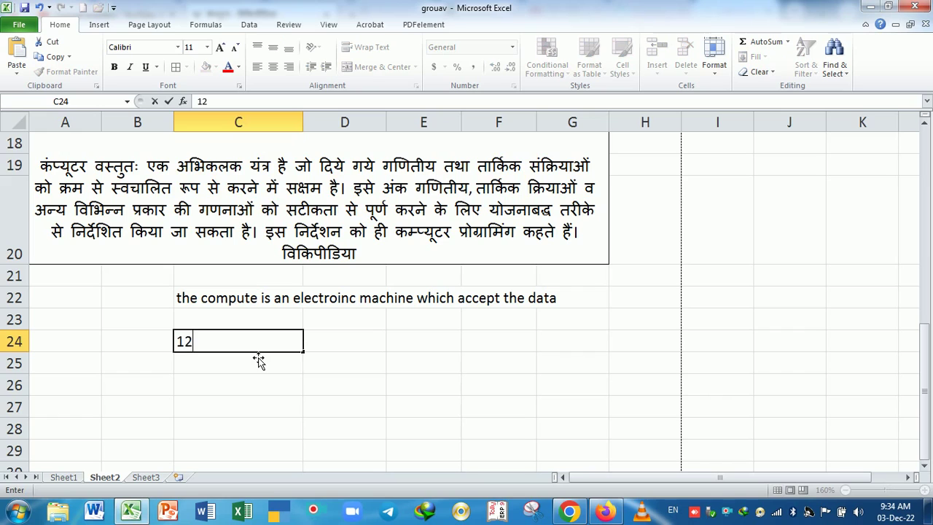
key(Return)
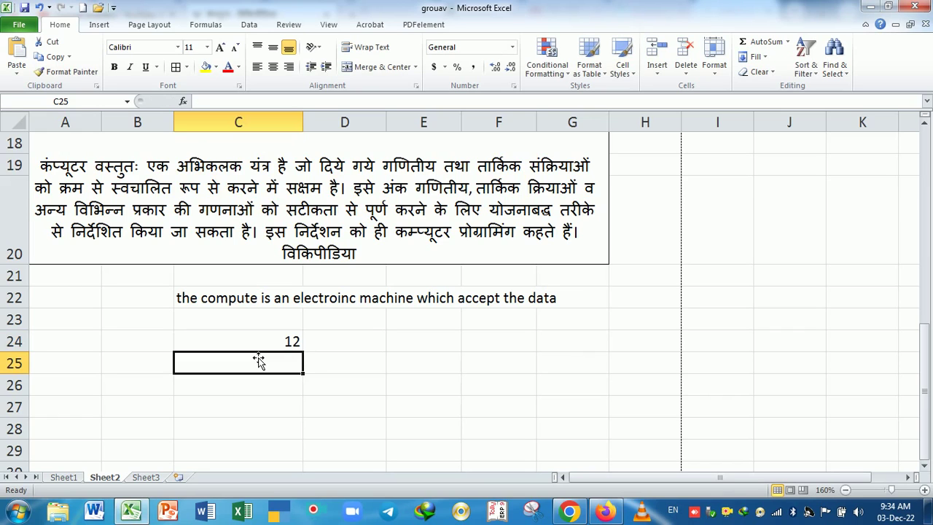
scroll(258, 360, down, 2)
scroll(304, 218, up, 1)
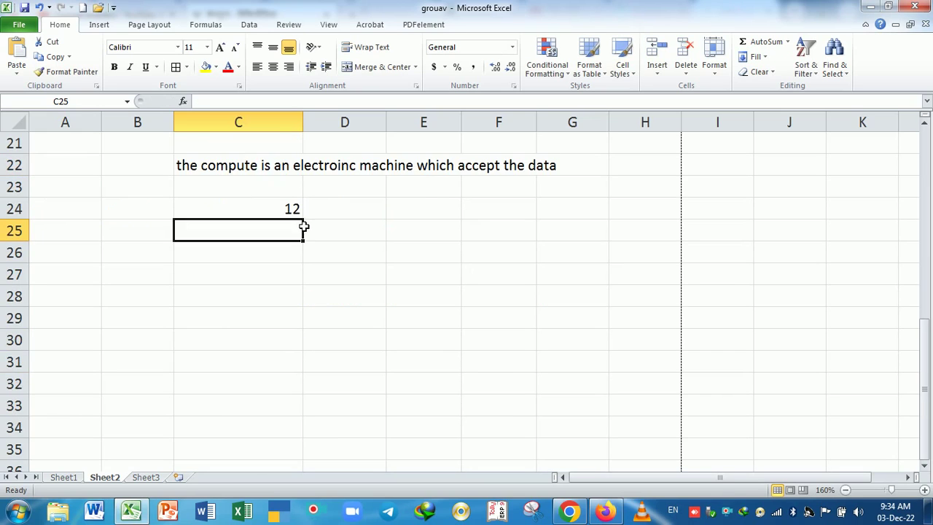
click(291, 209)
mouse_move(305, 220)
mouse_down()
mouse_move(301, 366)
mouse_move(309, 370)
mouse_up()
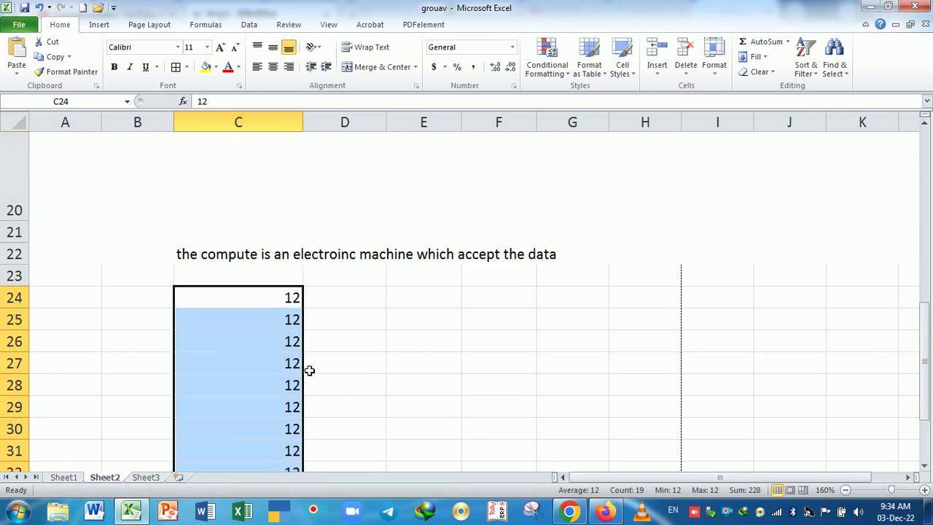
scroll(309, 370, up, 2)
scroll(309, 369, down, 3)
scroll(311, 366, up, 1)
- Type th in D24 and fill it down column D to row 42
click(331, 306)
text(t)
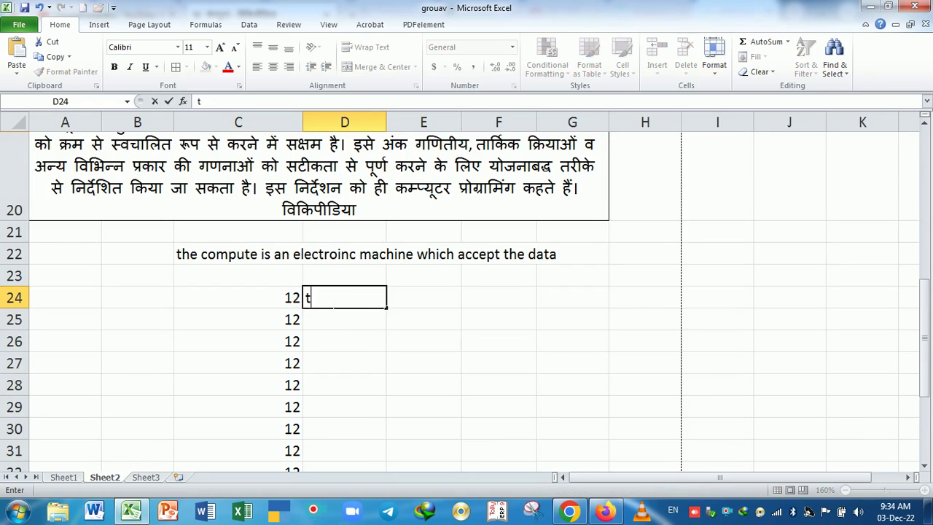
text(h)
key(Return)
key(Up)
double_click(392, 311)
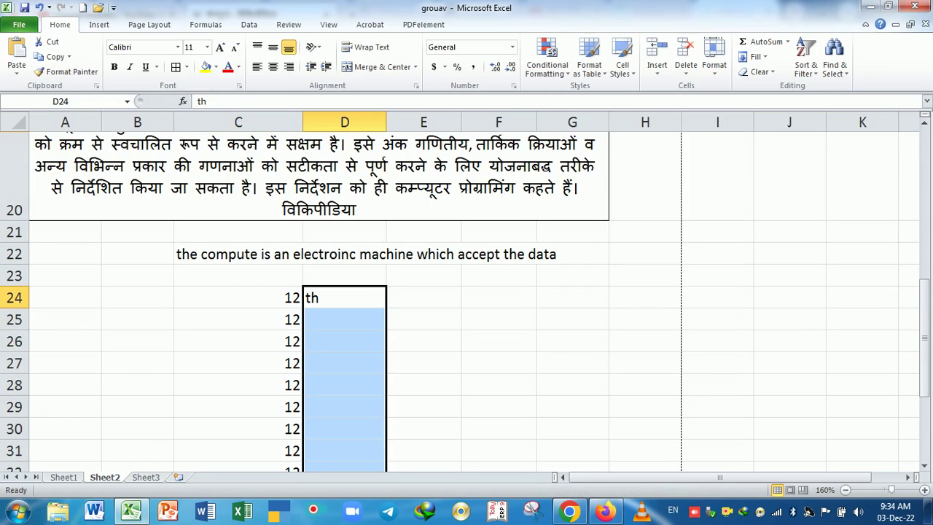
scroll(354, 360, down, 4)
scroll(354, 361, up, 2)
scroll(354, 361, up, 1)
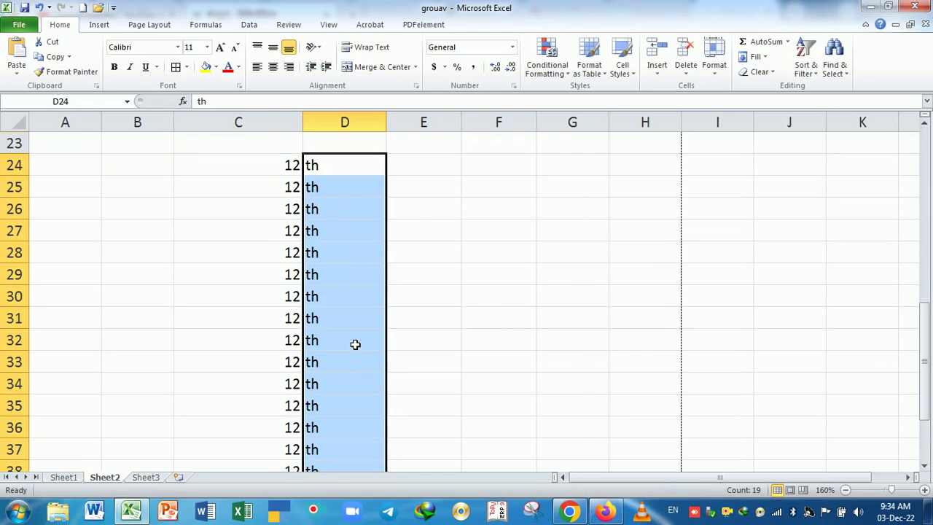
- Make the th cells superscript, then select the 12th block in columns C–D
key(ctrl+1)
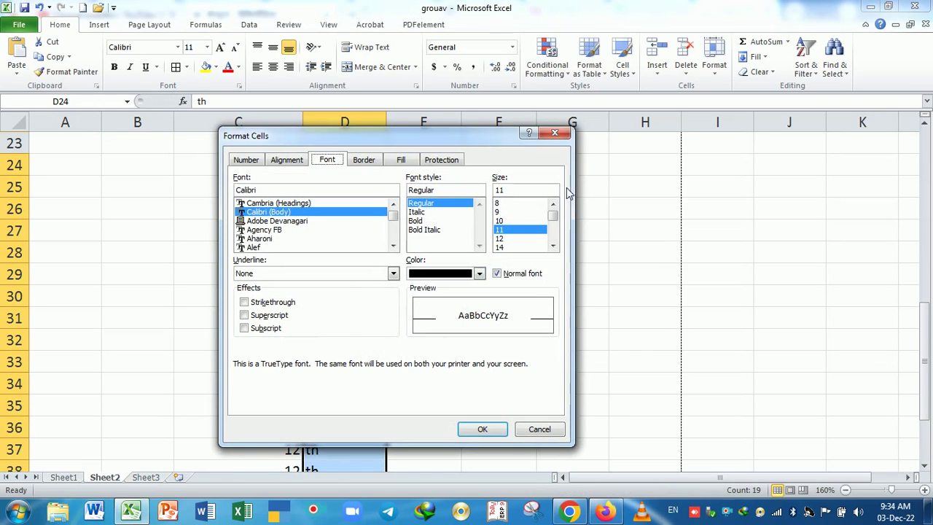
click(253, 319)
click(481, 429)
click(453, 353)
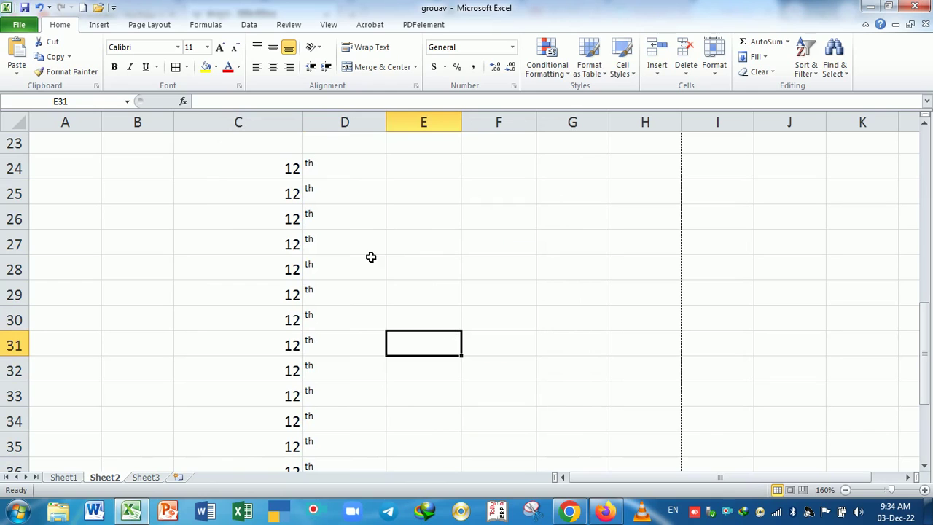
mouse_move(285, 170)
mouse_down()
mouse_move(357, 314)
mouse_move(361, 447)
mouse_up()
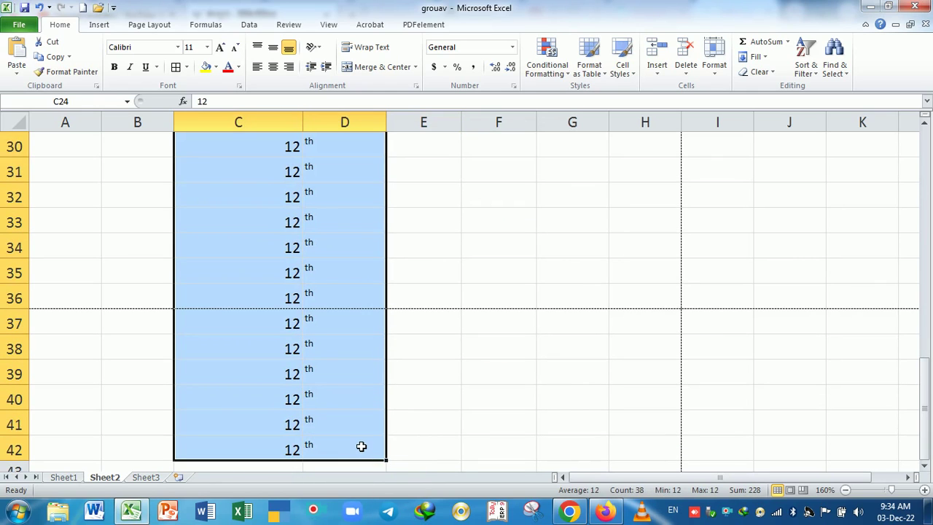
- Apply a white fill to the selected 12th range via Format Cells
scroll(367, 422, down, 1)
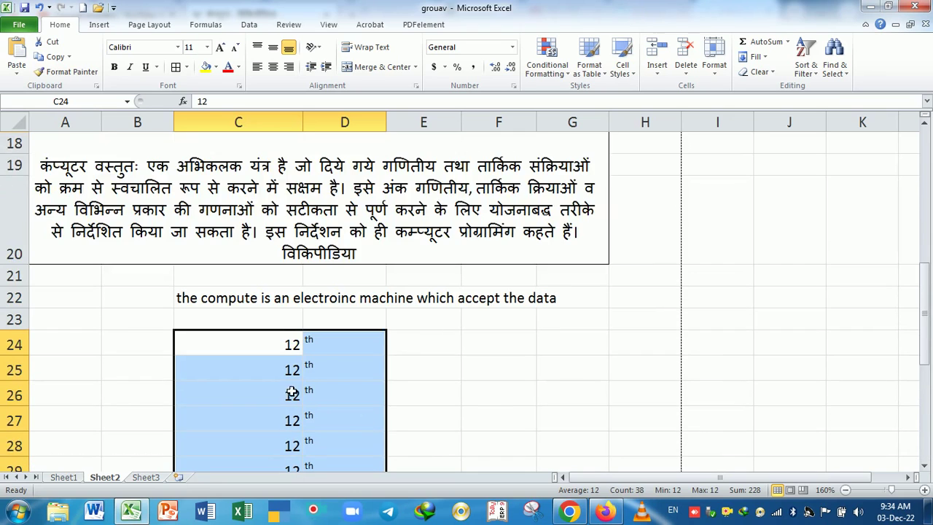
scroll(287, 389, down, 1)
scroll(388, 328, down, 1)
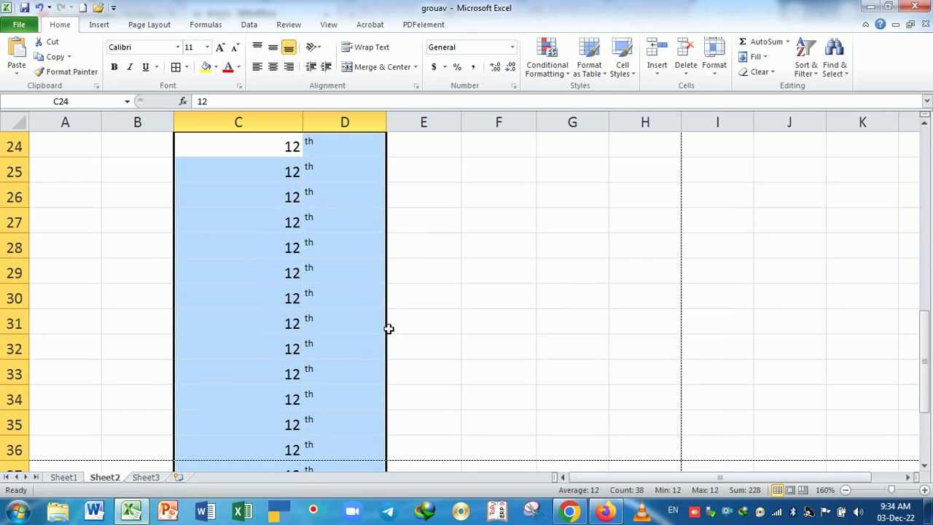
key(ctrl+1)
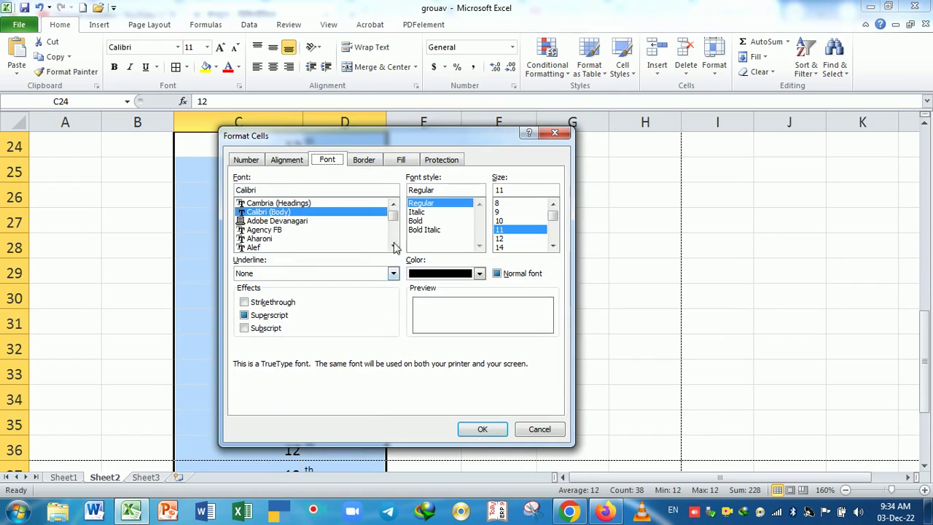
click(400, 160)
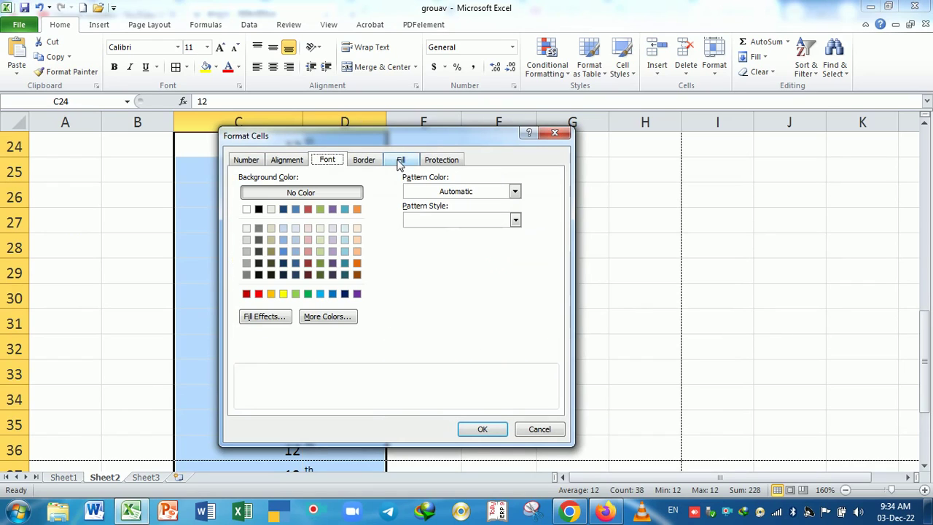
click(247, 211)
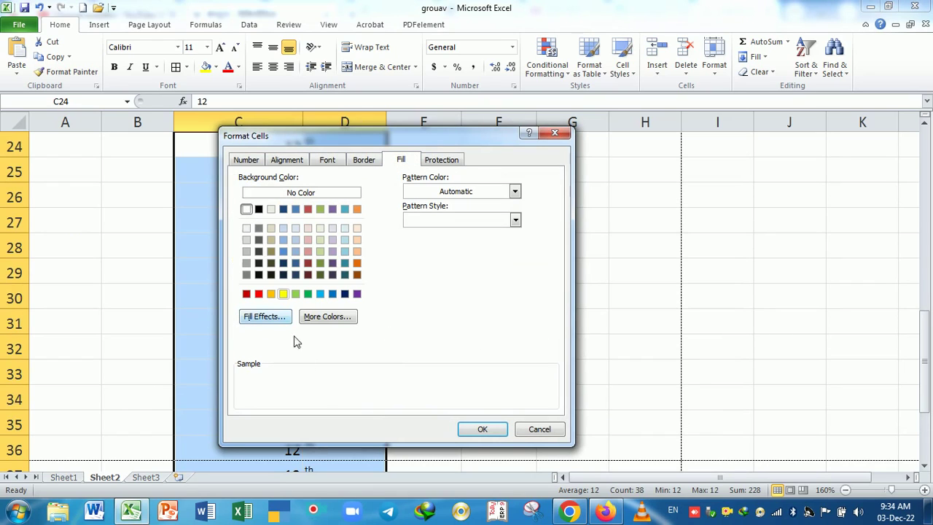
click(483, 430)
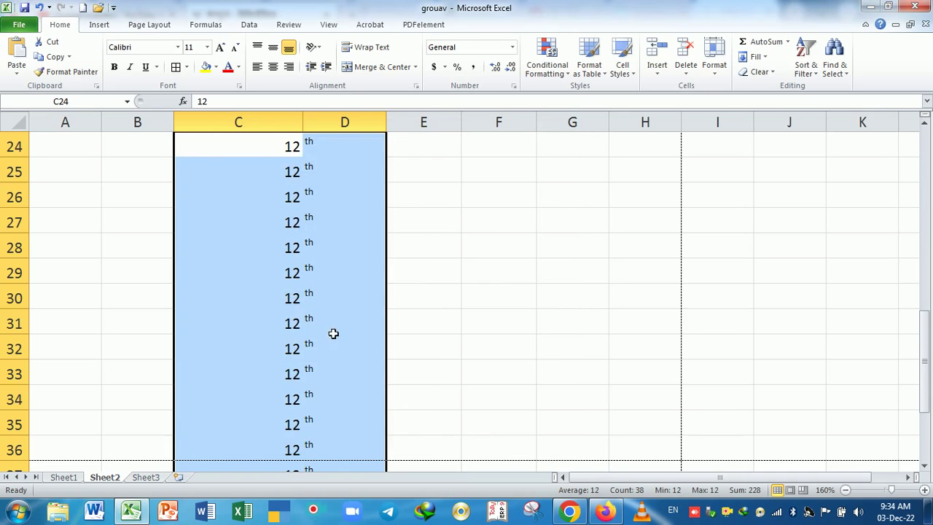
scroll(340, 323, up, 1)
scroll(350, 343, up, 1)
click(361, 376)
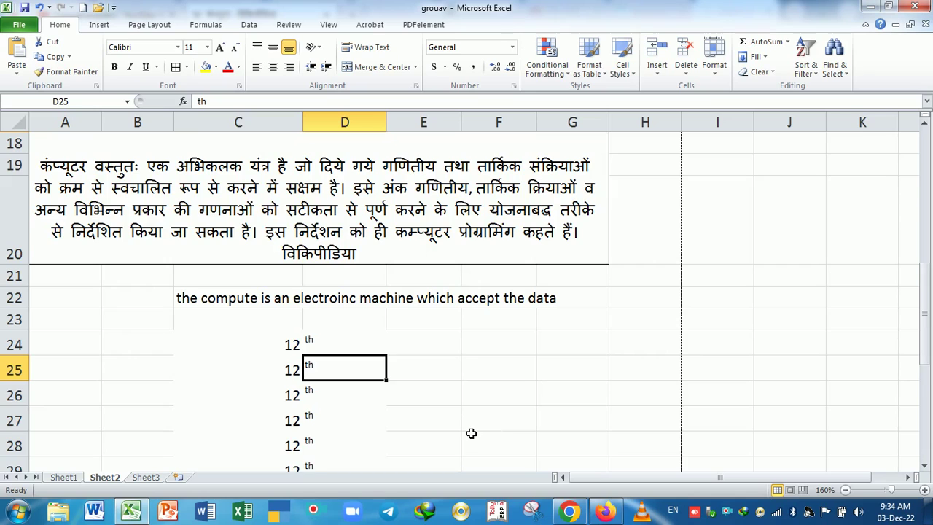
- Reselect the 12th entries in columns C and D
scroll(472, 434, down, 1)
scroll(471, 433, down, 1)
scroll(472, 434, down, 1)
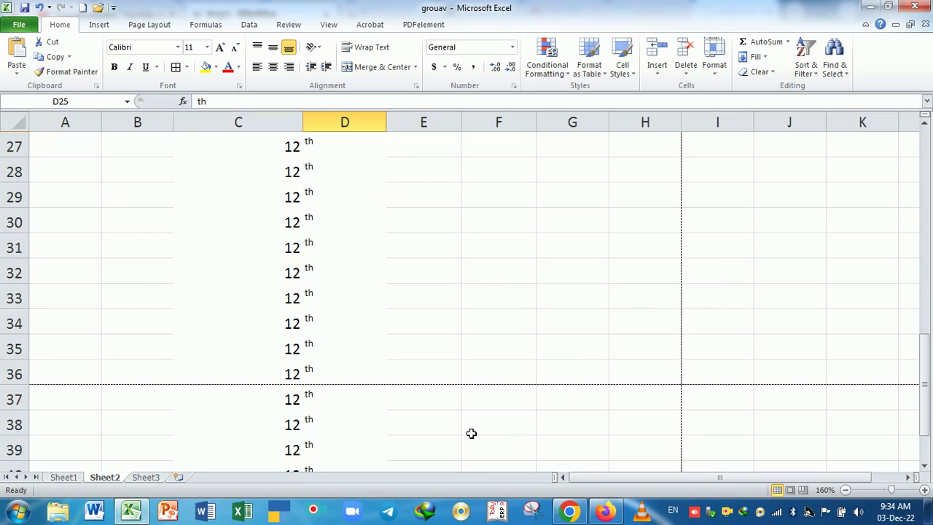
scroll(471, 433, down, 1)
scroll(471, 434, up, 2)
scroll(472, 434, up, 1)
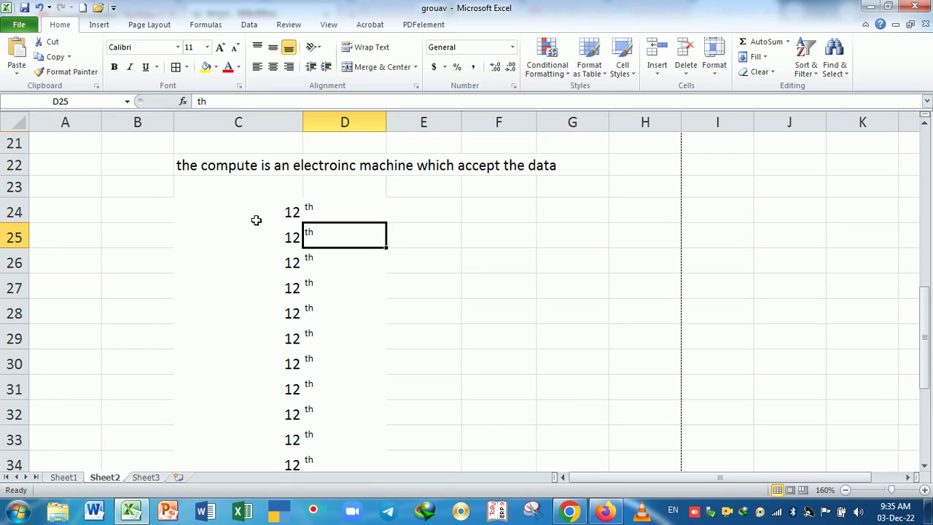
drag(256, 220, 327, 436)
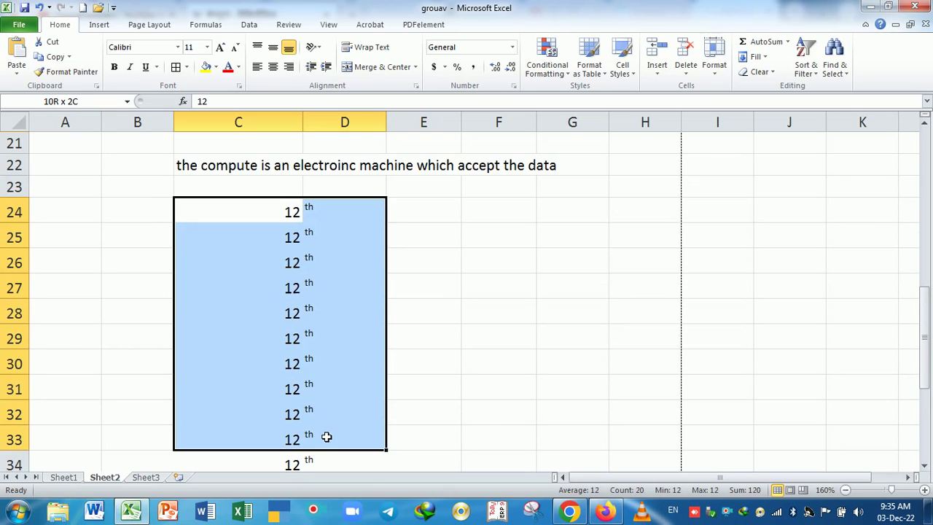
mouse_move(326, 436)
mouse_down()
mouse_move(333, 473)
mouse_move(335, 430)
mouse_up()
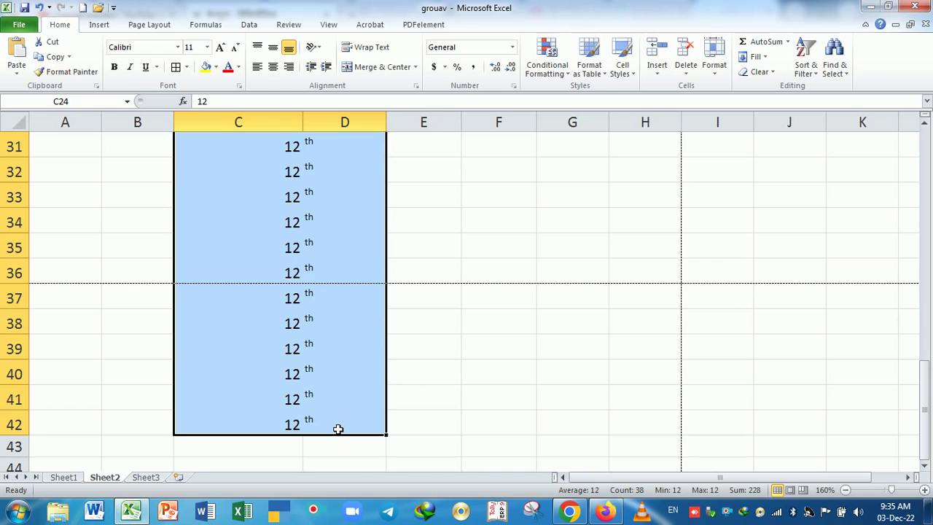
scroll(338, 428, up, 2)
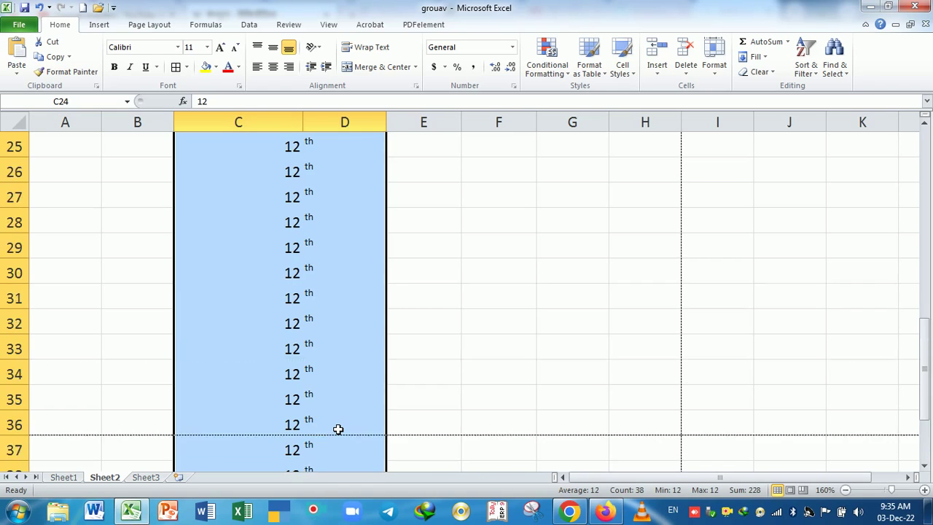
scroll(467, 358, up, 2)
click(466, 356)
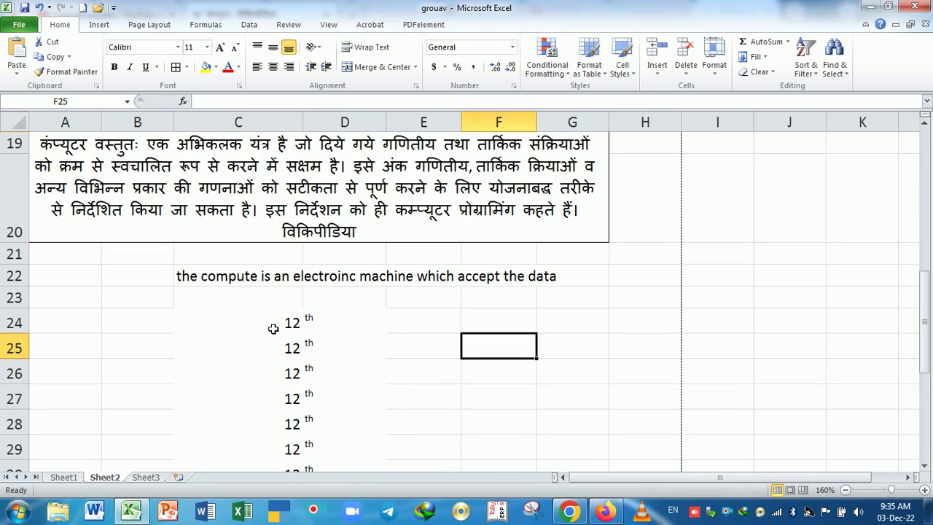
mouse_move(275, 323)
mouse_down()
mouse_move(324, 519)
mouse_move(332, 432)
mouse_up()
- Copy the 12th entries from C24:D36 and paste them at F24
scroll(332, 432, up, 4)
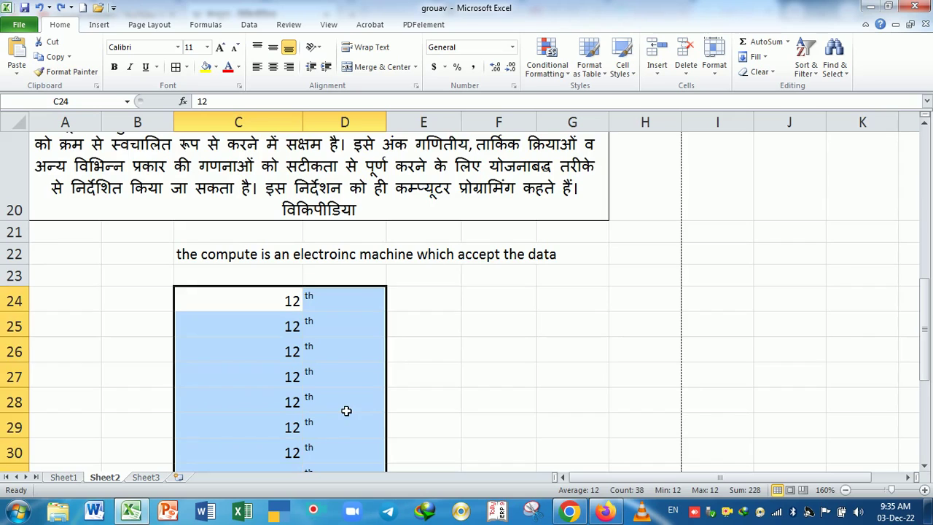
click(351, 402)
drag(283, 299, 345, 413)
key(ctrl+c)
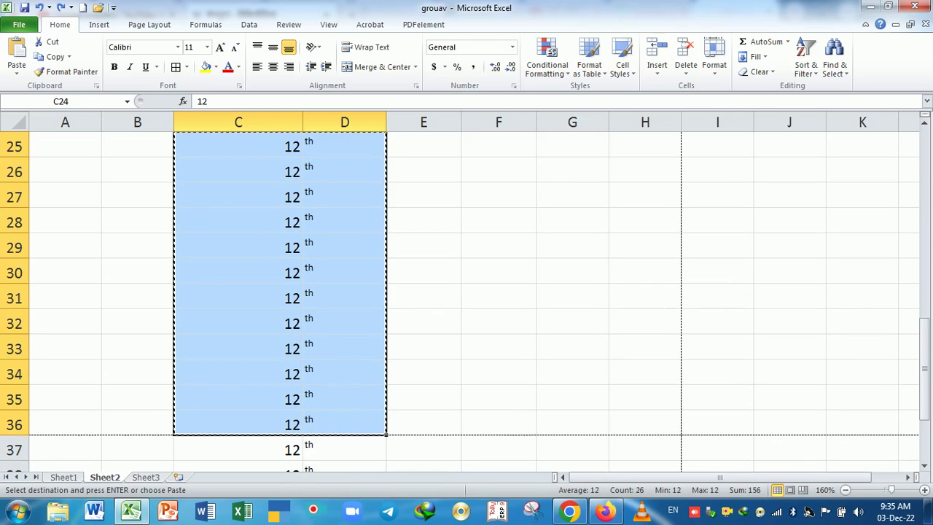
scroll(342, 413, up, 1)
scroll(448, 375, up, 1)
click(501, 332)
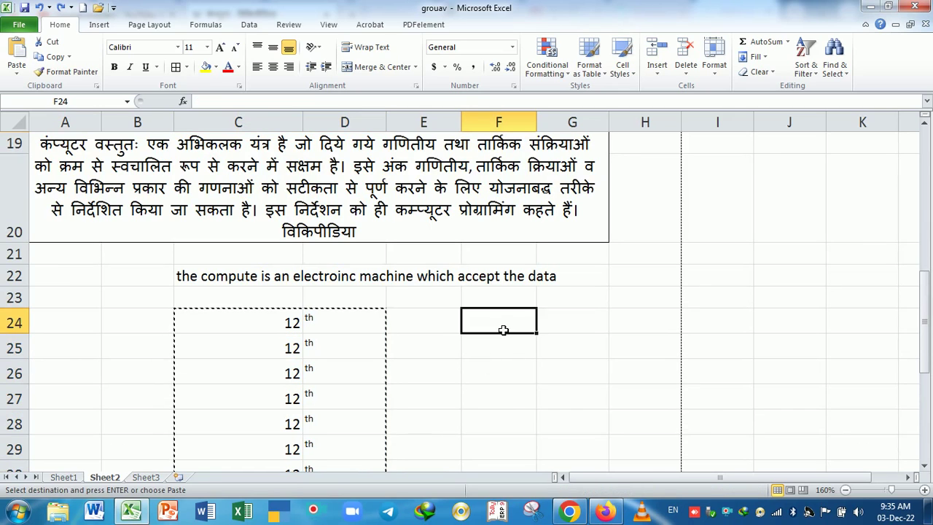
key(ctrl+v)
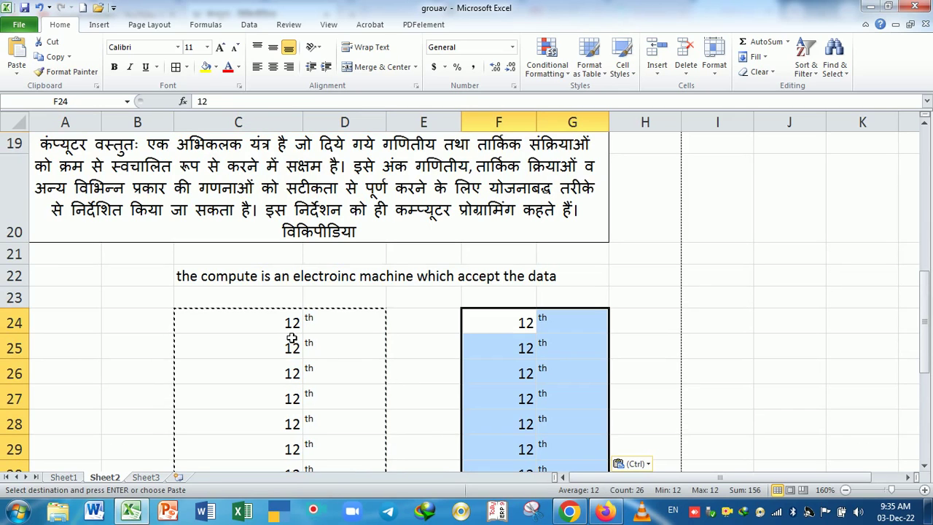
- Delete the original 12th entries from columns C–D
mouse_move(290, 325)
mouse_down()
mouse_move(346, 414)
mouse_move(340, 427)
mouse_up()
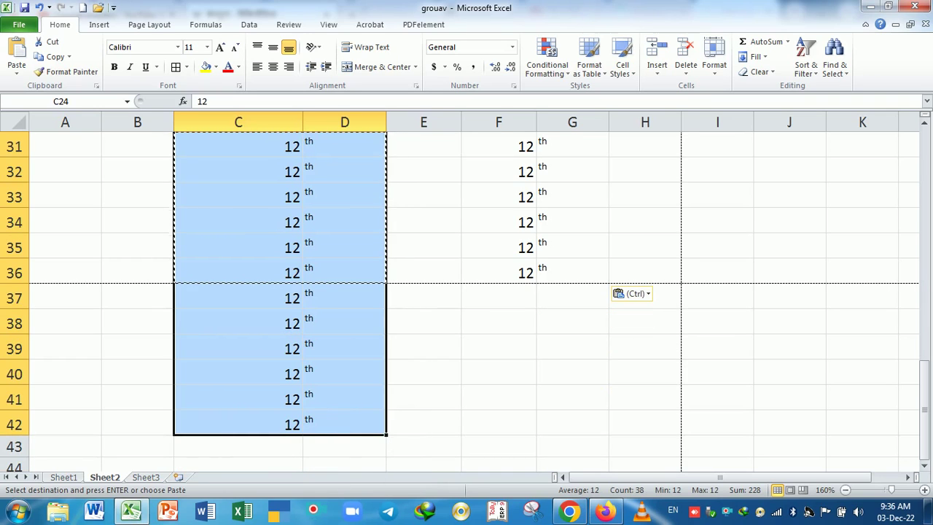
key(Delete)
click(448, 414)
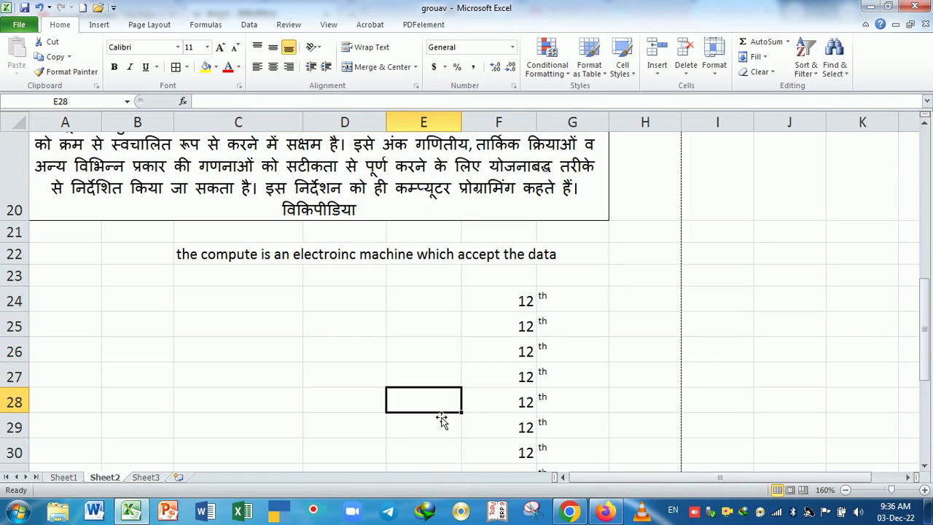
scroll(462, 399, down, 1)
scroll(462, 397, down, 1)
scroll(462, 397, up, 1)
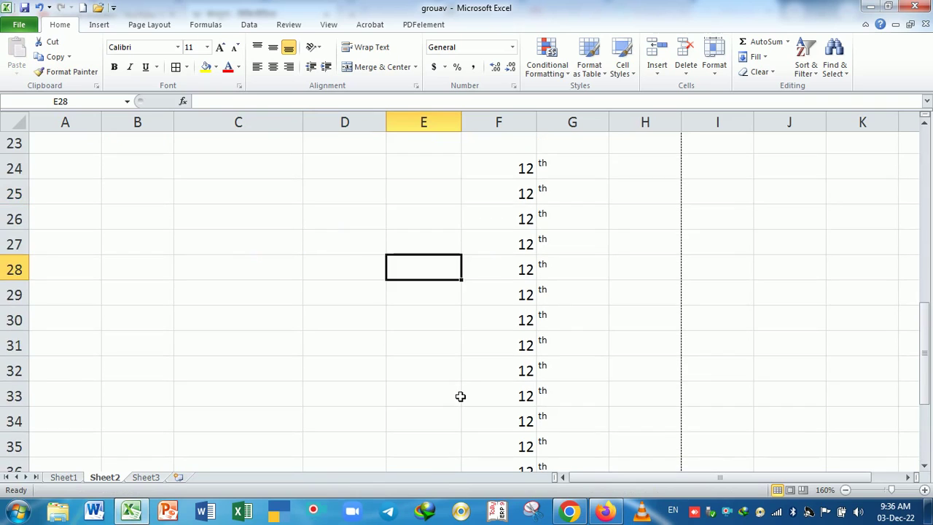
scroll(462, 397, up, 1)
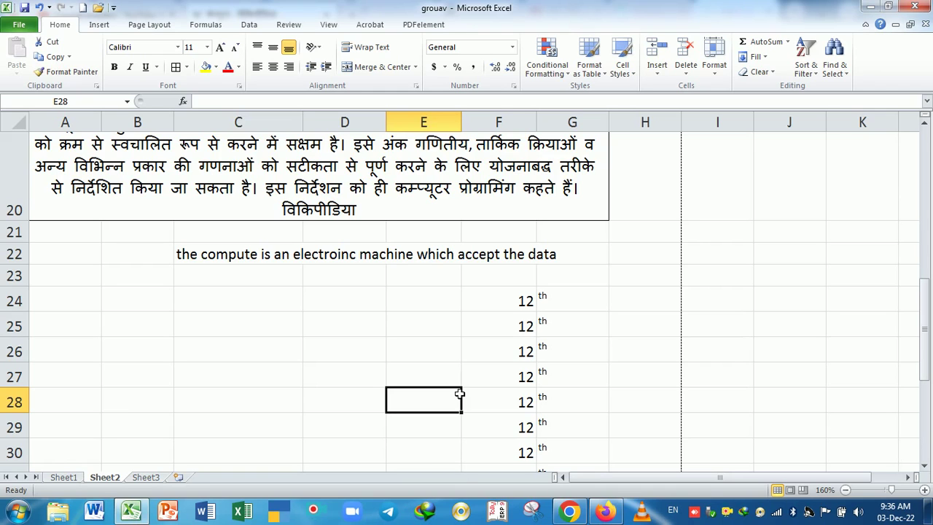
- Middle-align the 03-12-22 date in cell B1
scroll(460, 393, up, 1)
scroll(460, 394, up, 3)
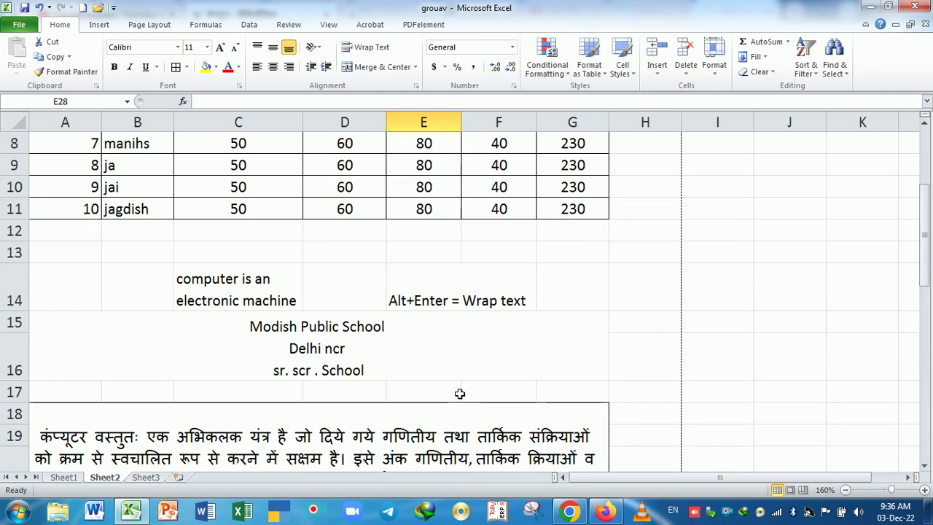
scroll(460, 394, up, 1)
scroll(459, 393, up, 1)
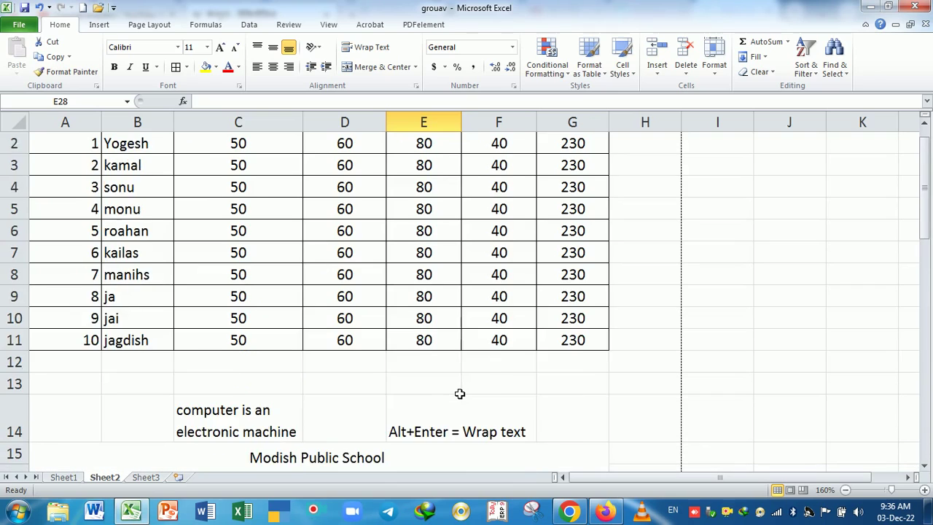
scroll(460, 394, up, 1)
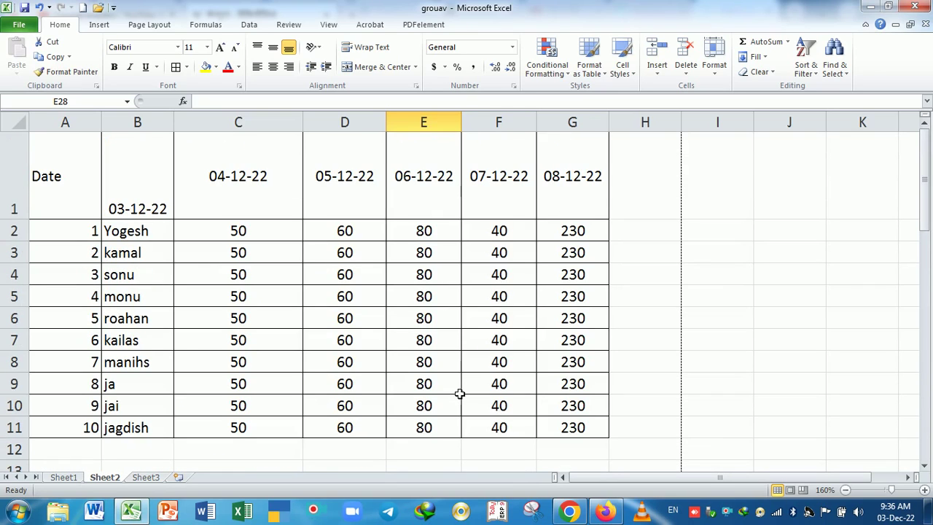
click(234, 196)
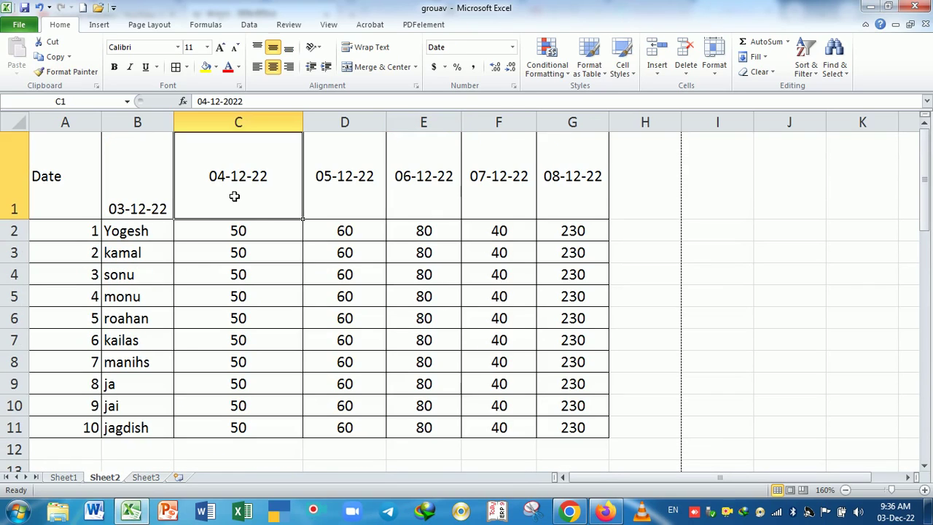
click(125, 172)
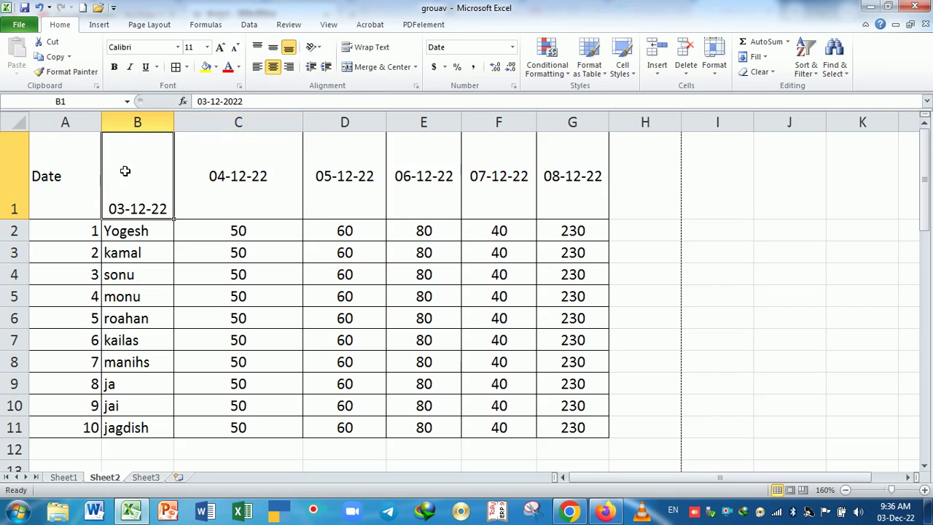
click(272, 46)
click(268, 255)
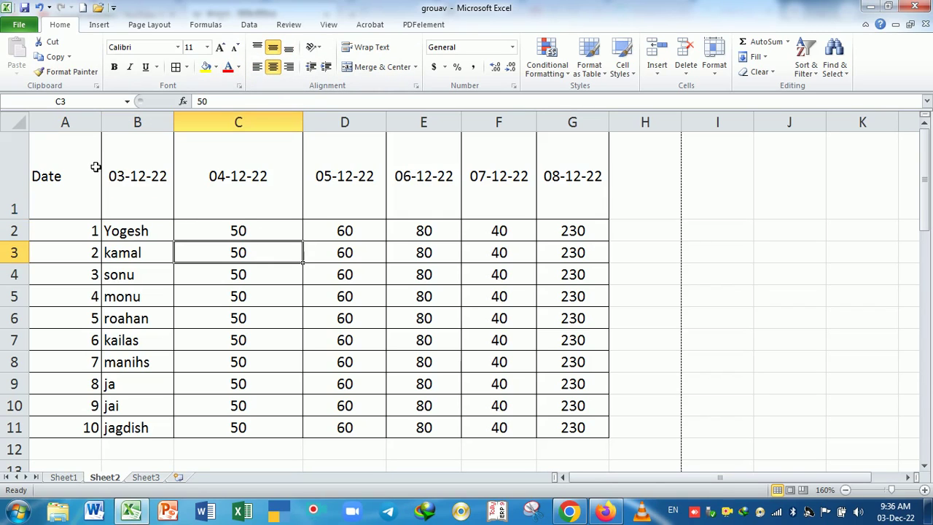
- Drag row 1's boundary up to shrink the header row height
drag(87, 169, 569, 207)
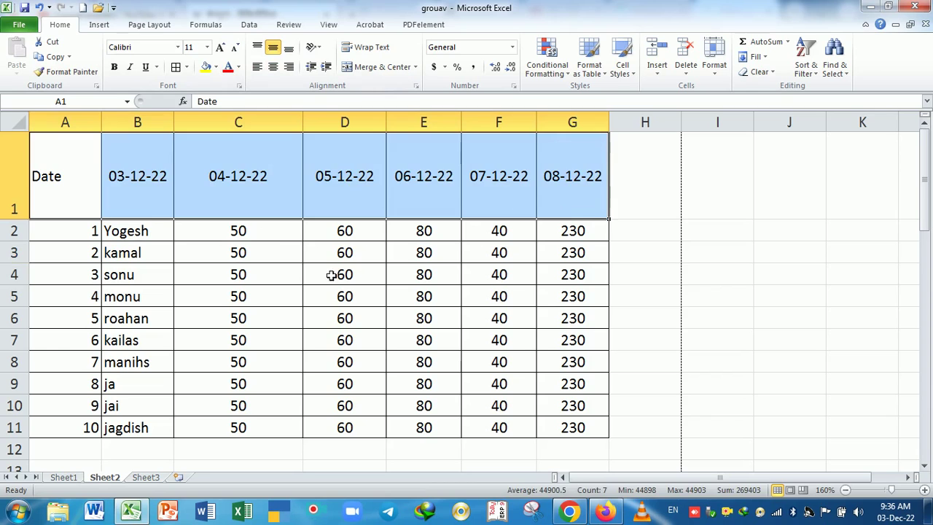
click(310, 274)
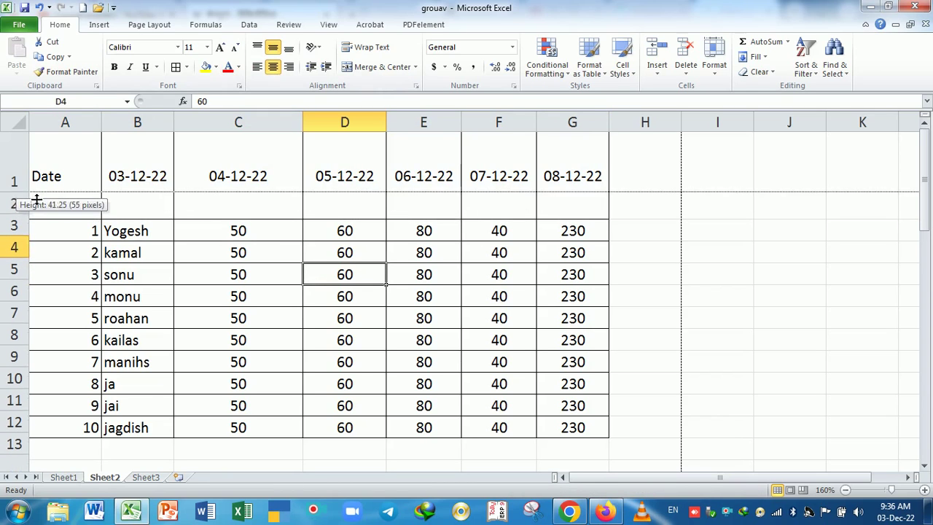
mouse_move(24, 219)
mouse_down()
mouse_move(35, 191)
mouse_move(29, 173)
mouse_up()
- Drag the 12th block from F24:G36 over to A24:B36
click(336, 273)
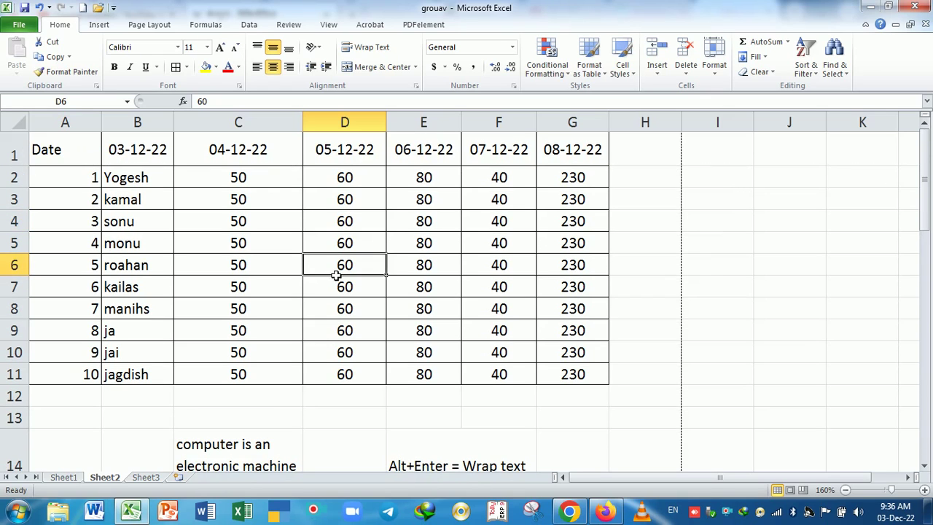
scroll(336, 274, down, 2)
scroll(336, 274, down, 3)
scroll(336, 275, down, 1)
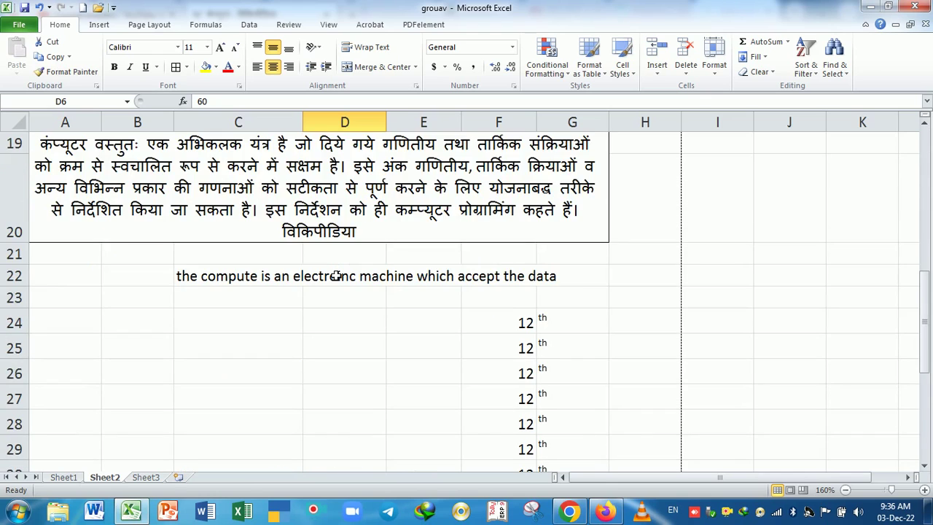
scroll(336, 275, down, 2)
scroll(336, 275, up, 1)
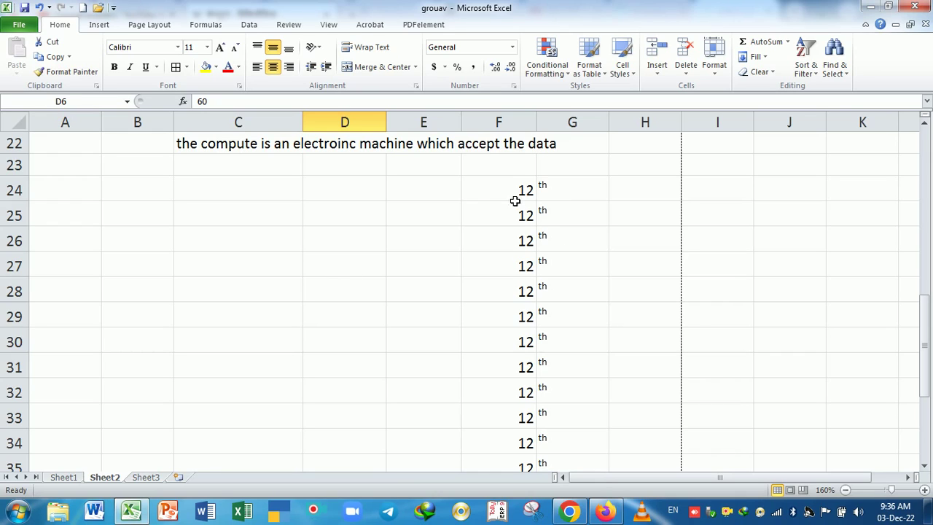
mouse_move(514, 194)
mouse_down()
mouse_move(581, 393)
mouse_move(566, 425)
mouse_up()
scroll(567, 425, up, 1)
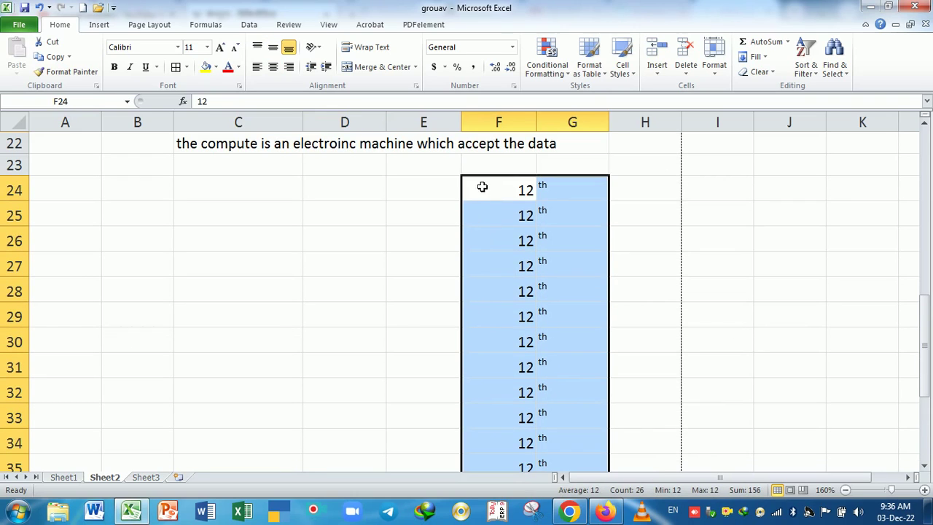
drag(477, 179, 90, 200)
click(227, 260)
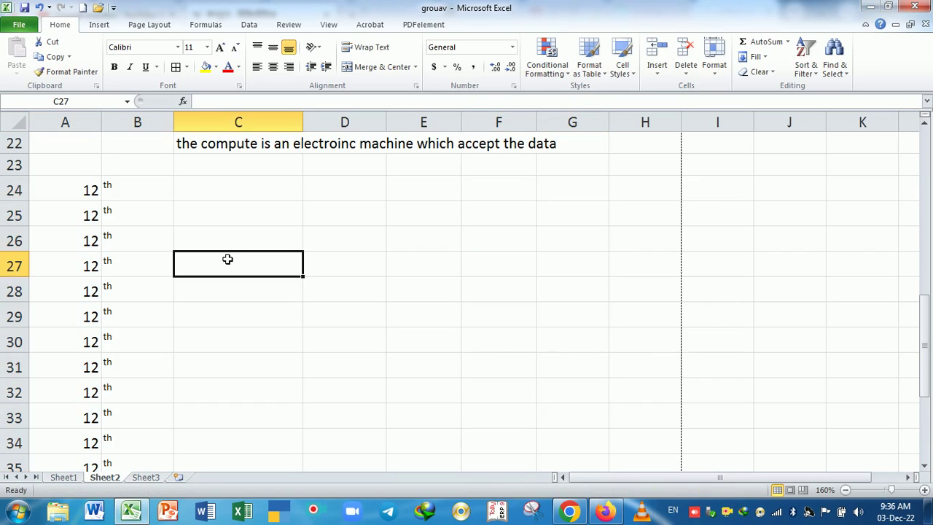
click(238, 310)
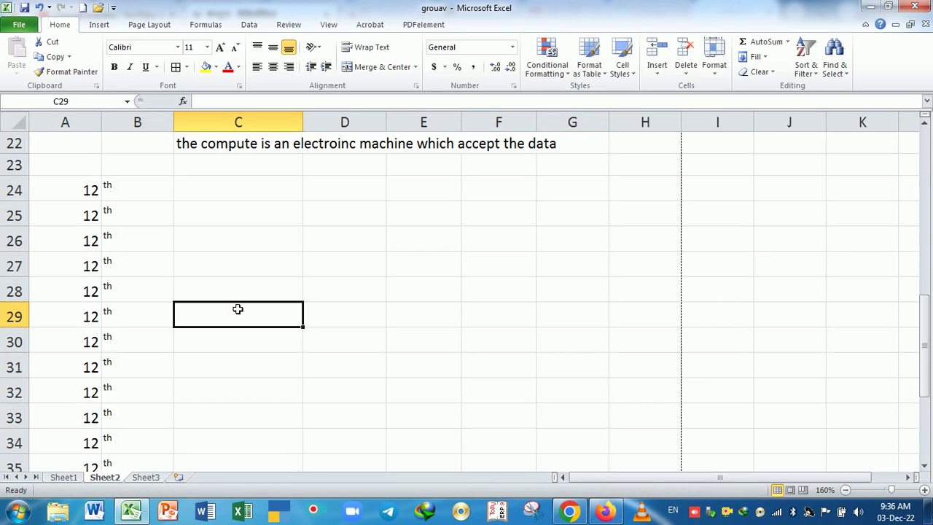
click(350, 335)
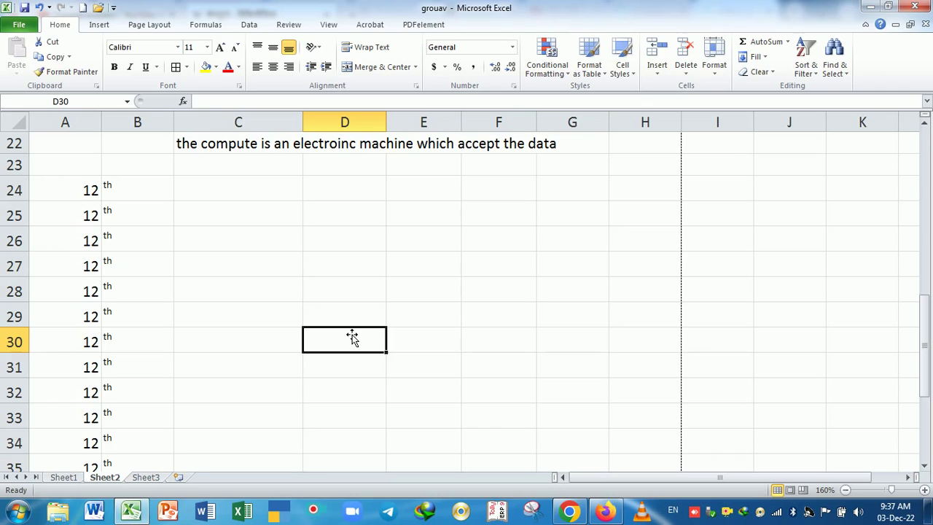
scroll(352, 336, up, 1)
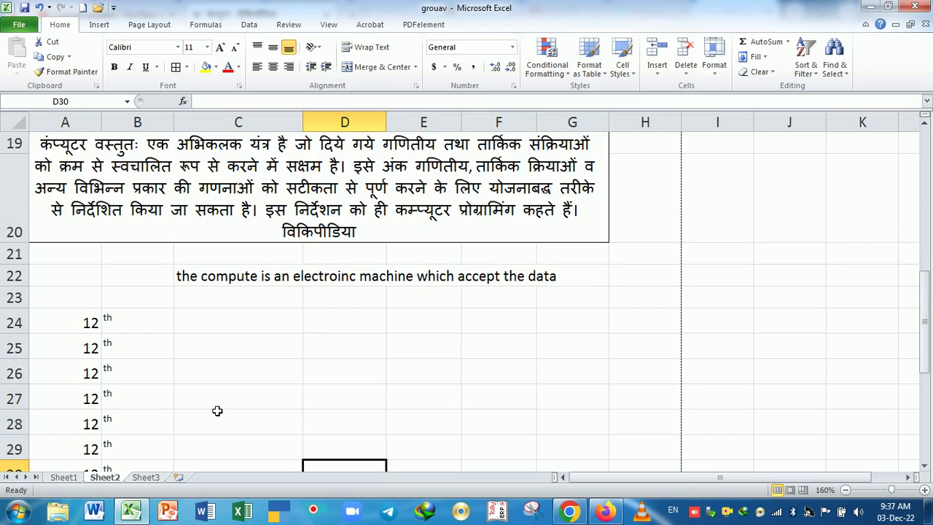
click(68, 477)
scroll(269, 342, up, 6)
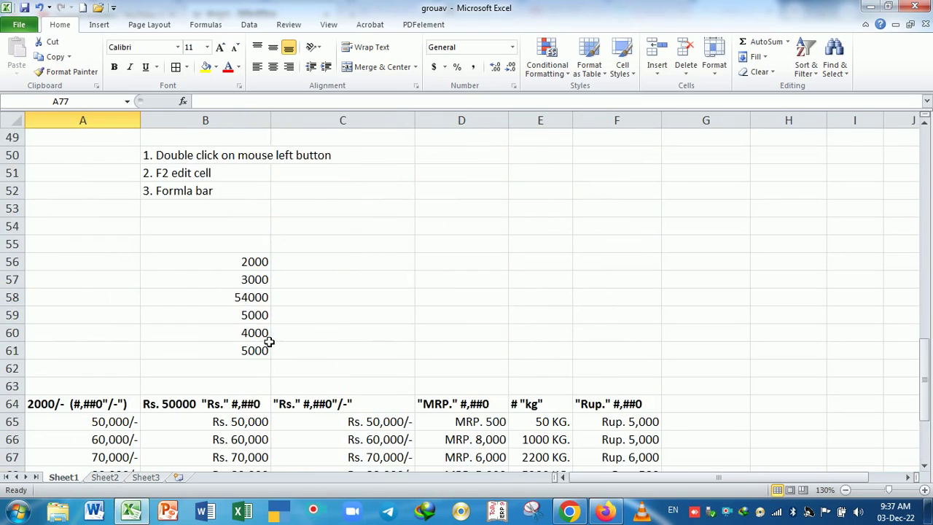
scroll(269, 340, up, 6)
scroll(270, 340, up, 1)
scroll(274, 342, up, 7)
scroll(274, 341, up, 2)
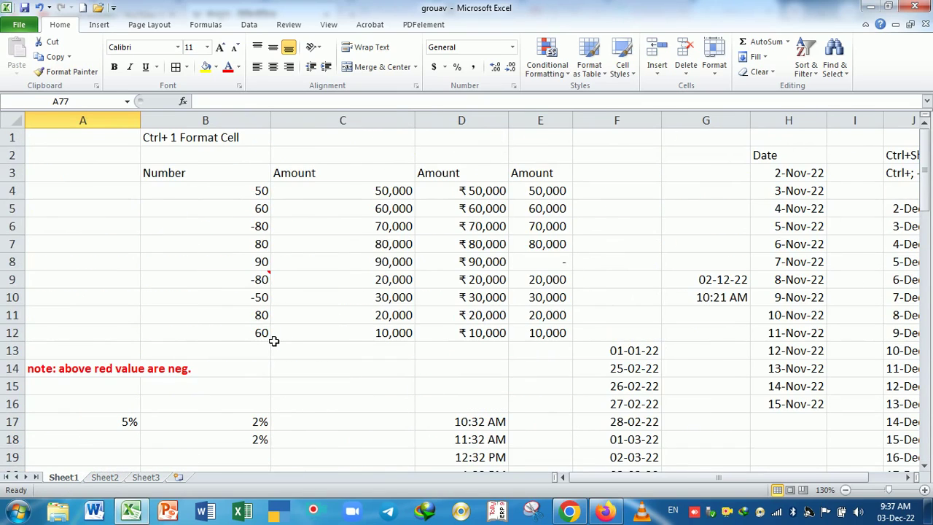
scroll(274, 341, down, 5)
scroll(274, 341, down, 8)
scroll(274, 340, down, 3)
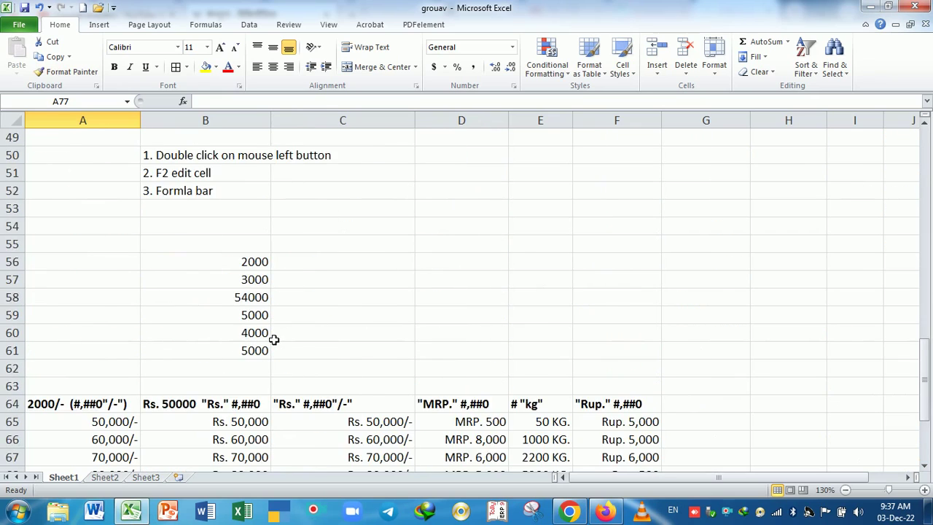
scroll(274, 340, down, 2)
scroll(274, 340, down, 1)
scroll(273, 340, down, 1)
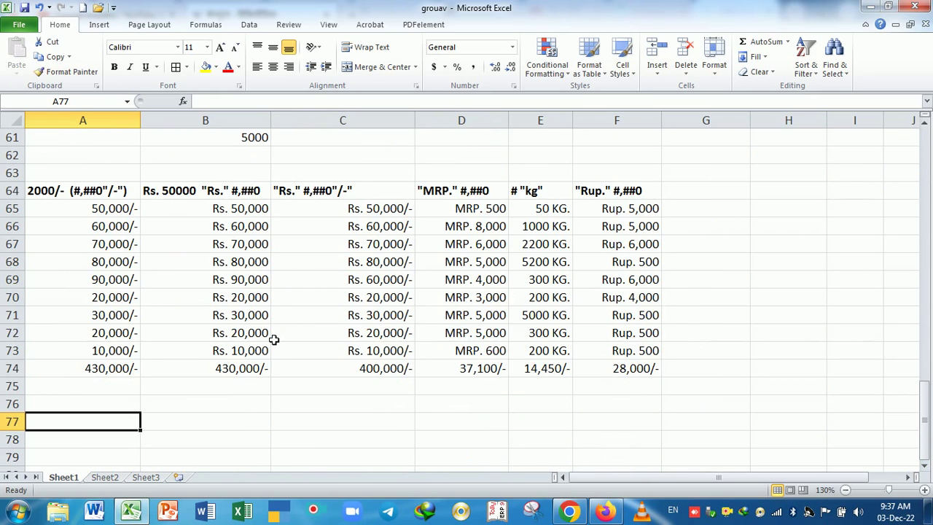
scroll(274, 340, down, 1)
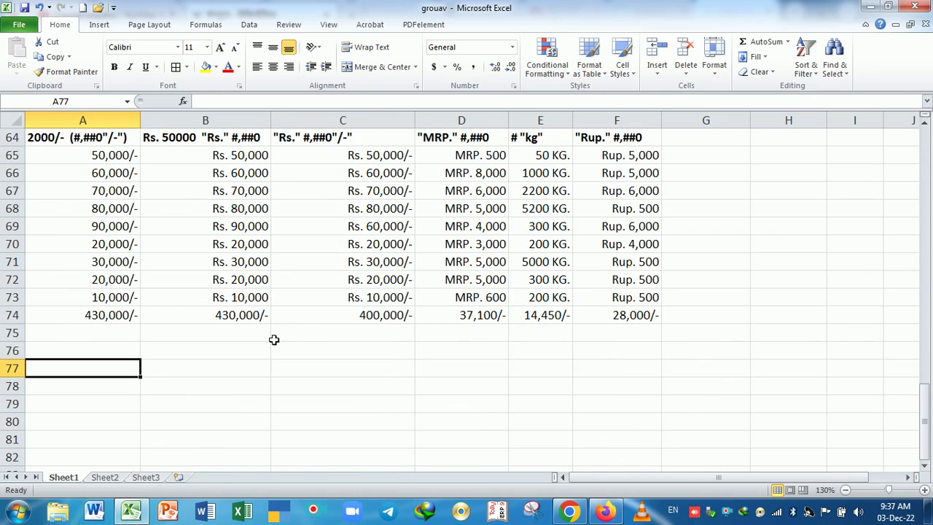
mouse_move(604, 511)
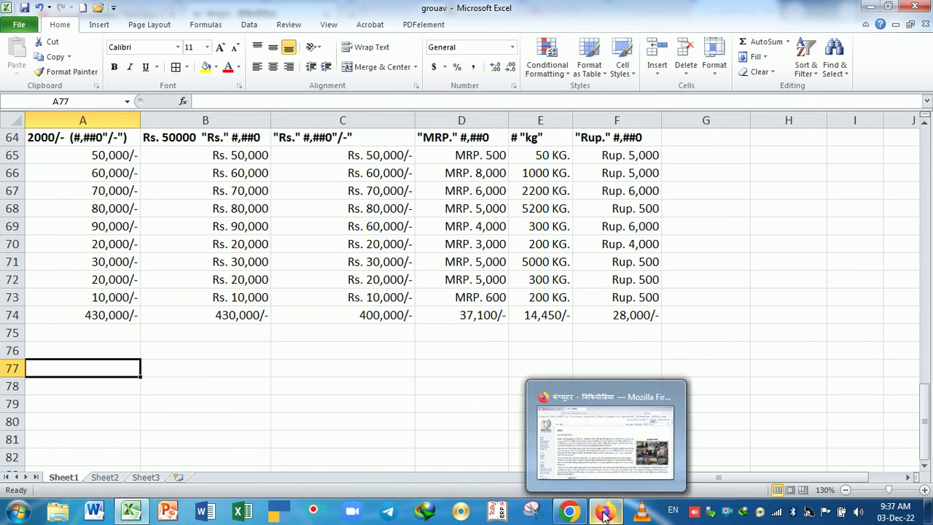
click(136, 513)
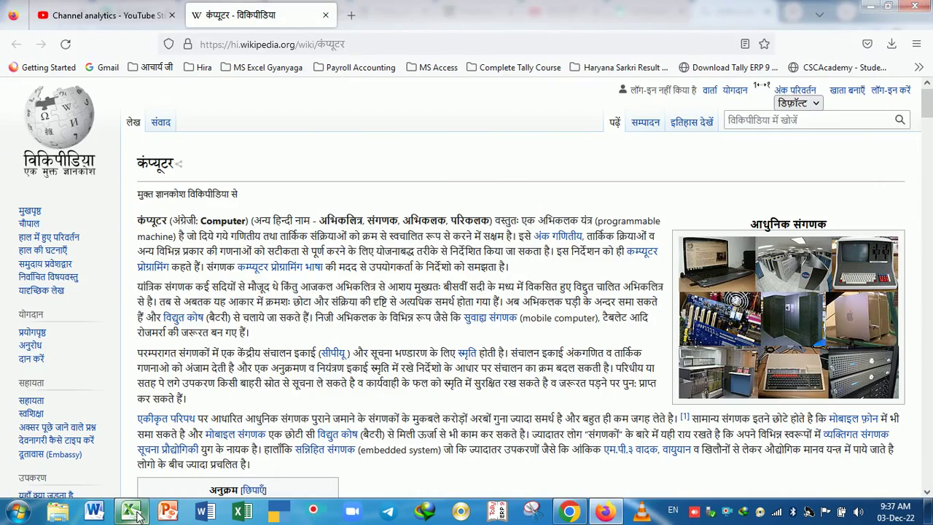
click(136, 513)
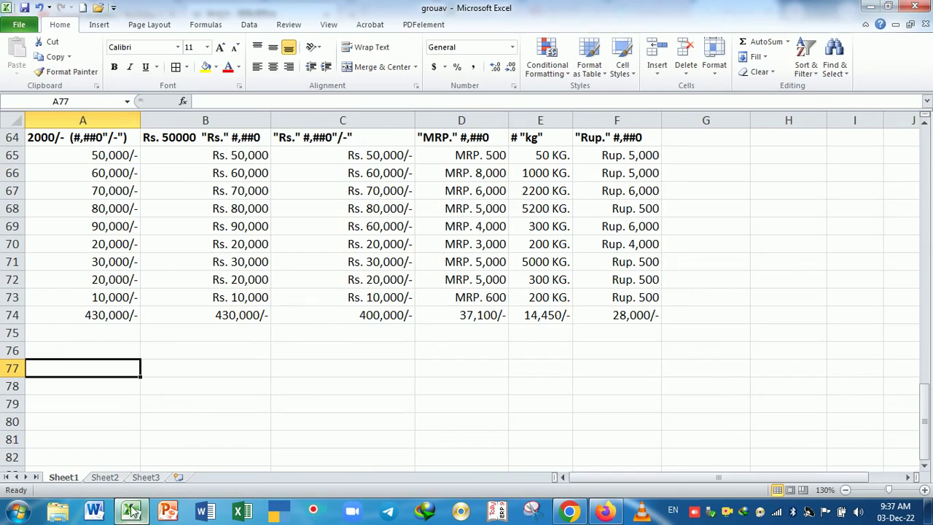
click(106, 478)
ctrl+scroll(232, 397, up, 2)
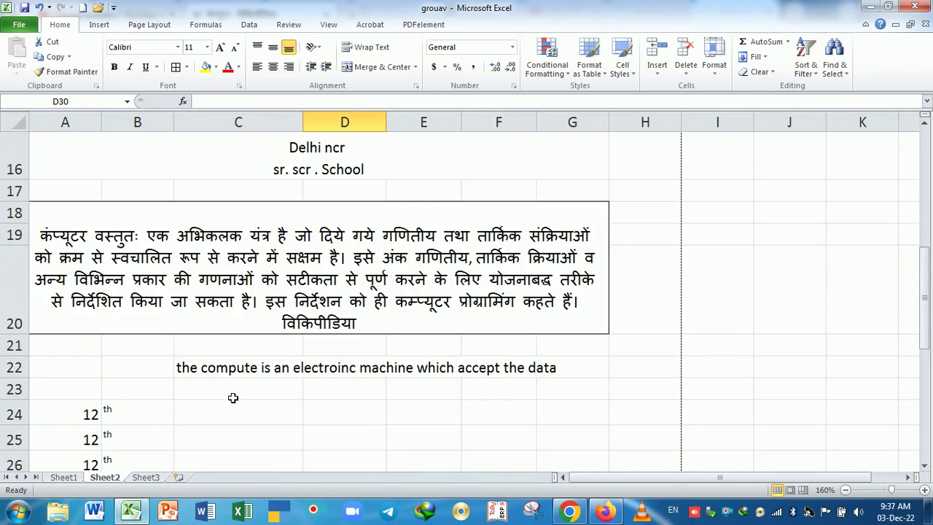
scroll(232, 397, down, 1)
scroll(232, 401, down, 1)
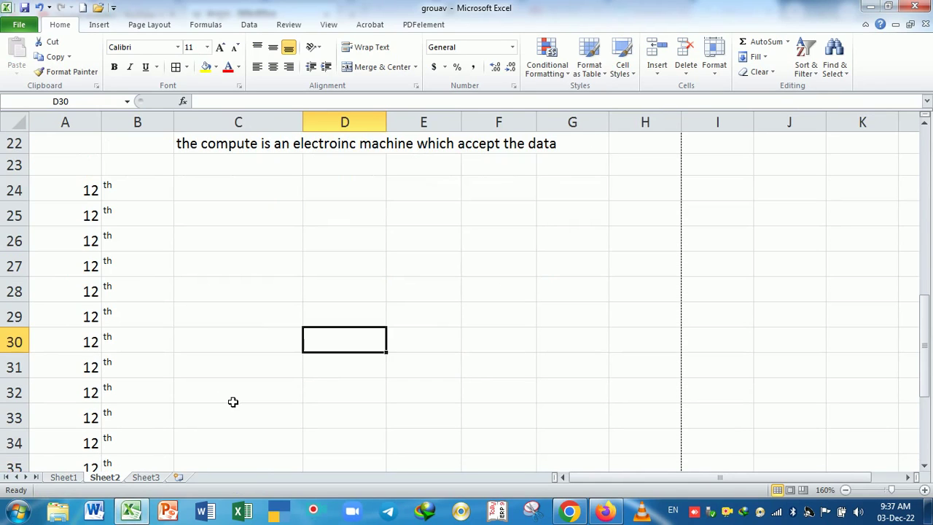
scroll(232, 401, up, 1)
scroll(232, 401, down, 1)
scroll(236, 397, down, 1)
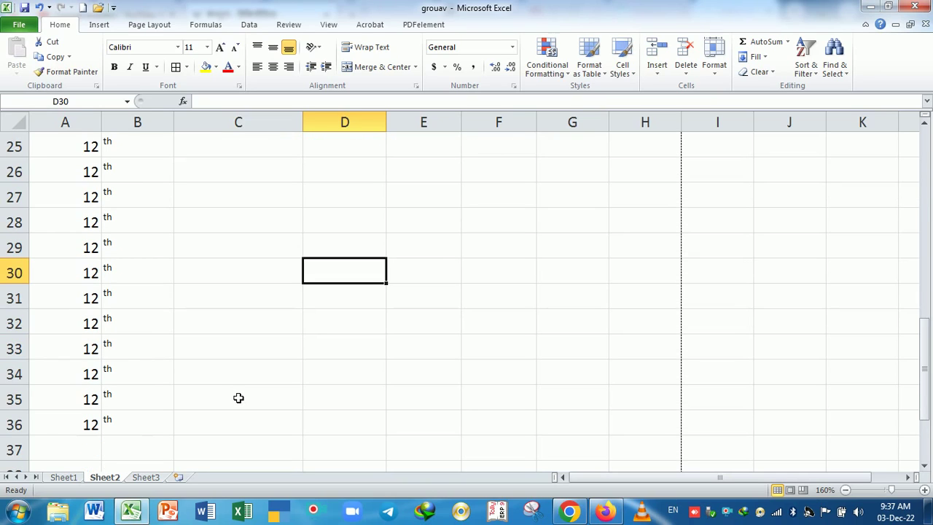
scroll(238, 397, up, 1)
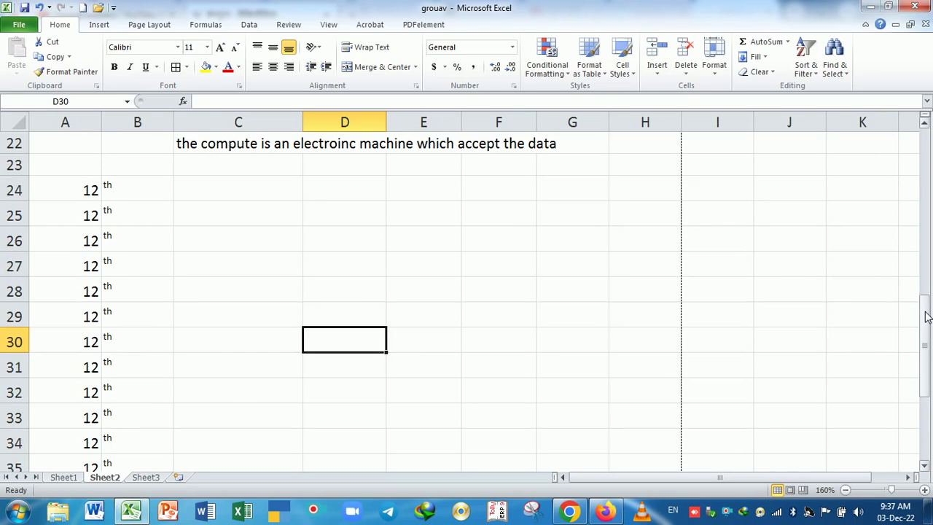
drag(924, 313, 927, 324)
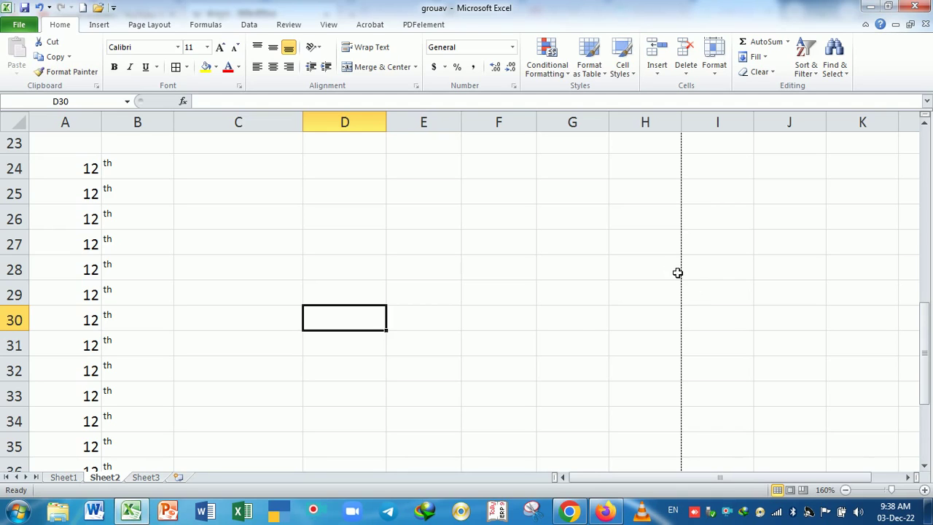
scroll(440, 325, up, 2)
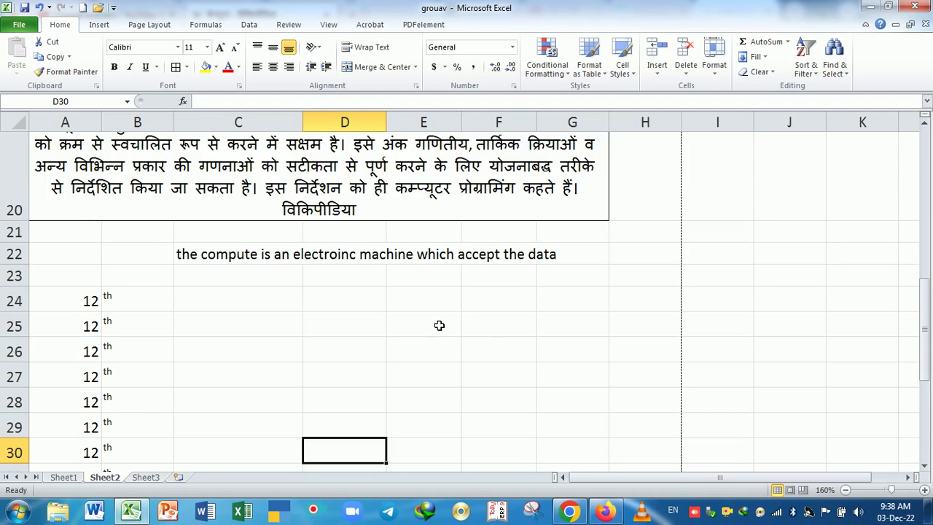
scroll(440, 325, down, 1)
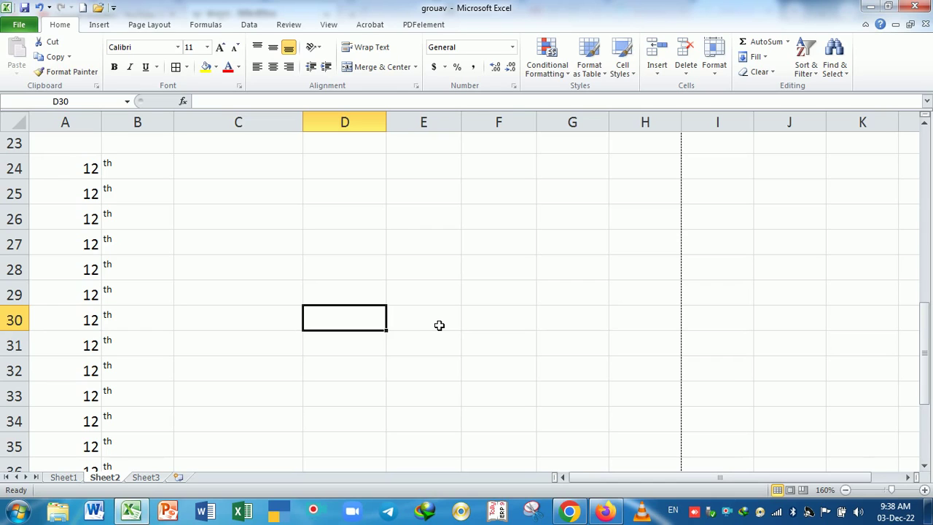
scroll(440, 325, down, 1)
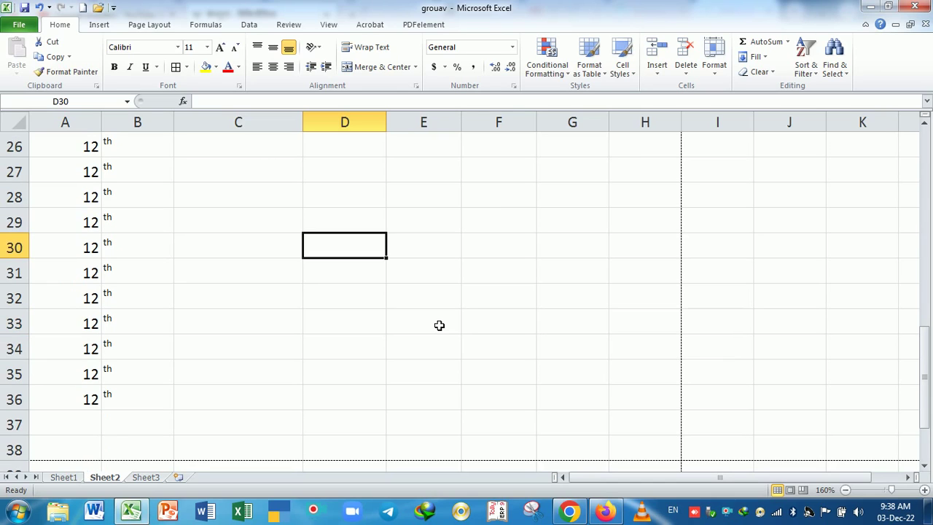
scroll(440, 325, up, 1)
scroll(440, 325, down, 1)
drag(927, 350, 926, 334)
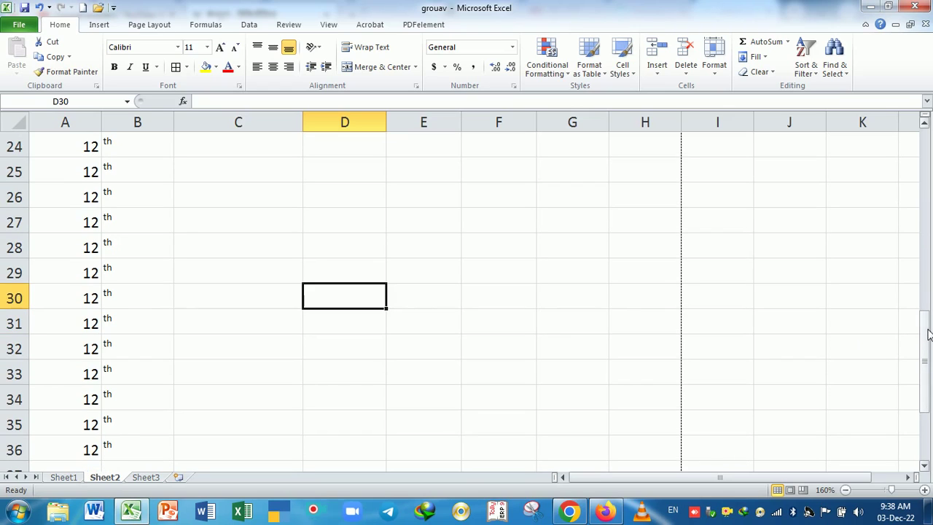
- Click through cells around rows 30–31, then pick cell C24 for a new entry
click(417, 299)
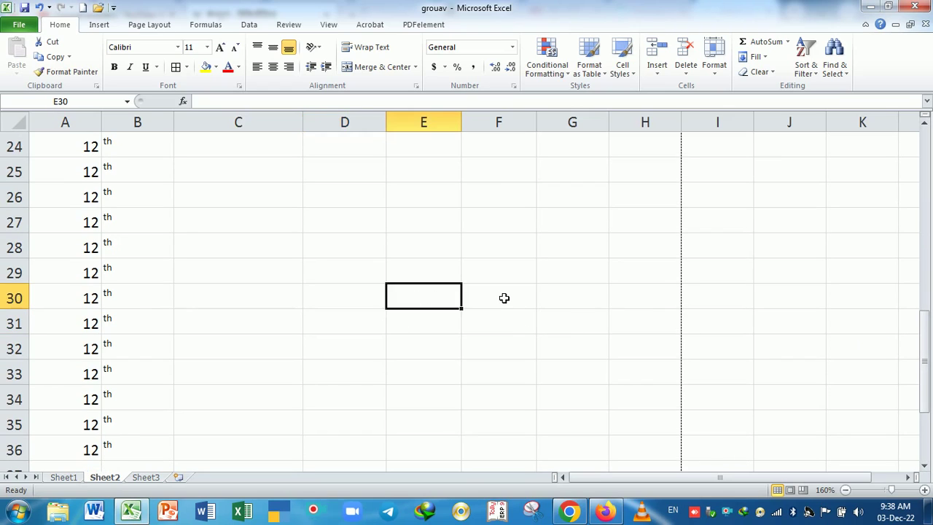
click(503, 297)
click(558, 305)
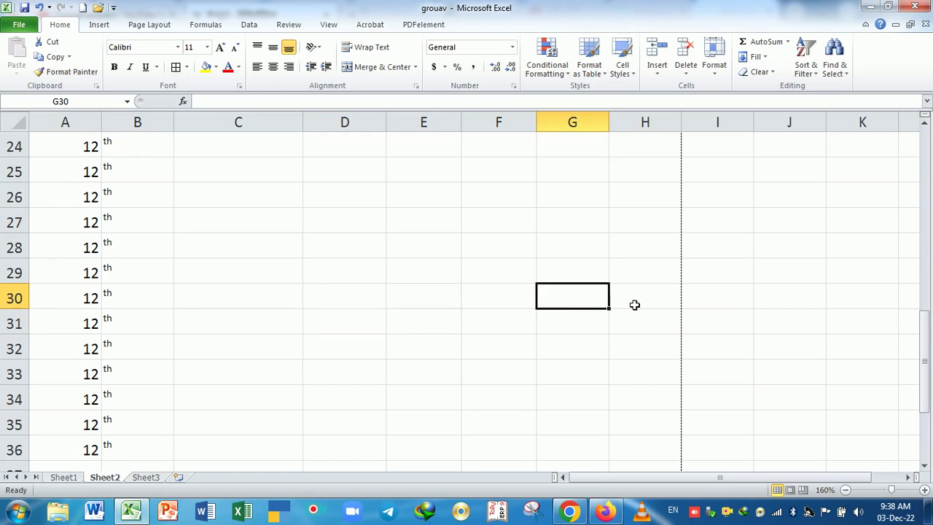
click(636, 305)
click(439, 369)
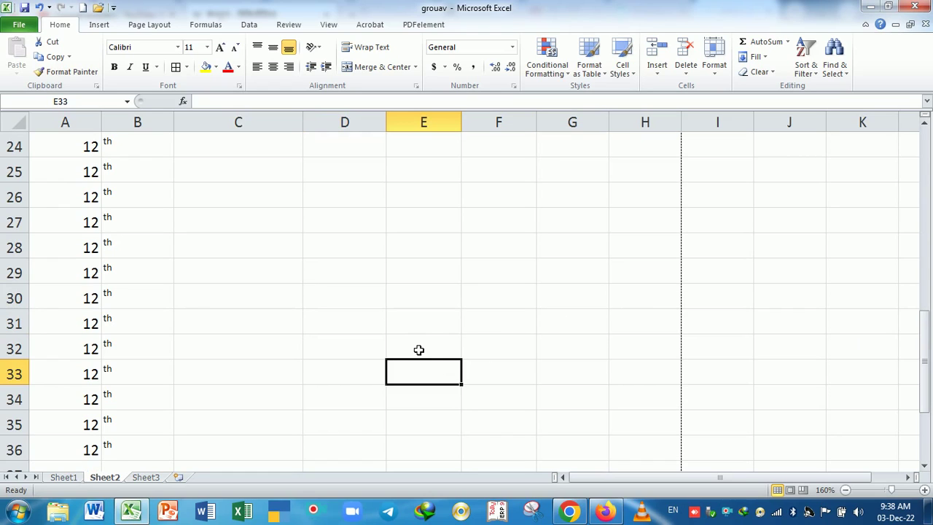
click(418, 348)
click(370, 347)
click(370, 317)
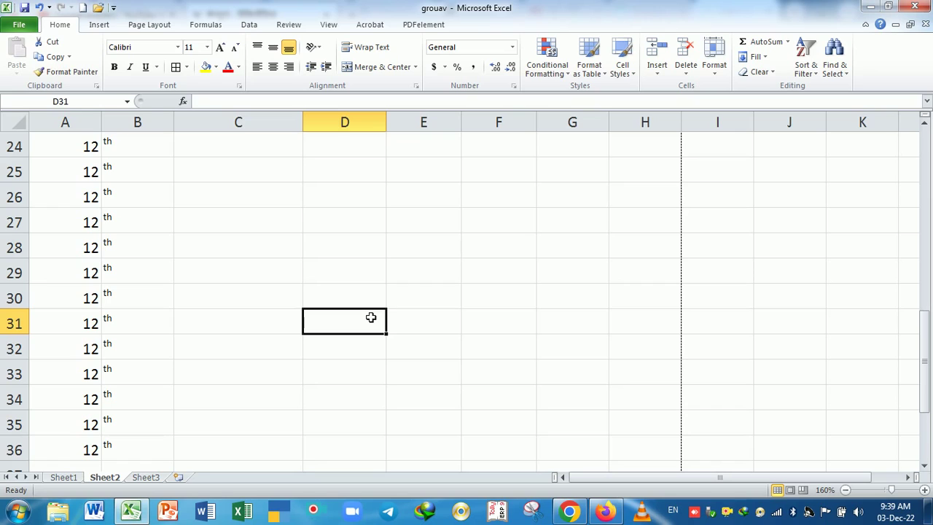
scroll(184, 307, up, 1)
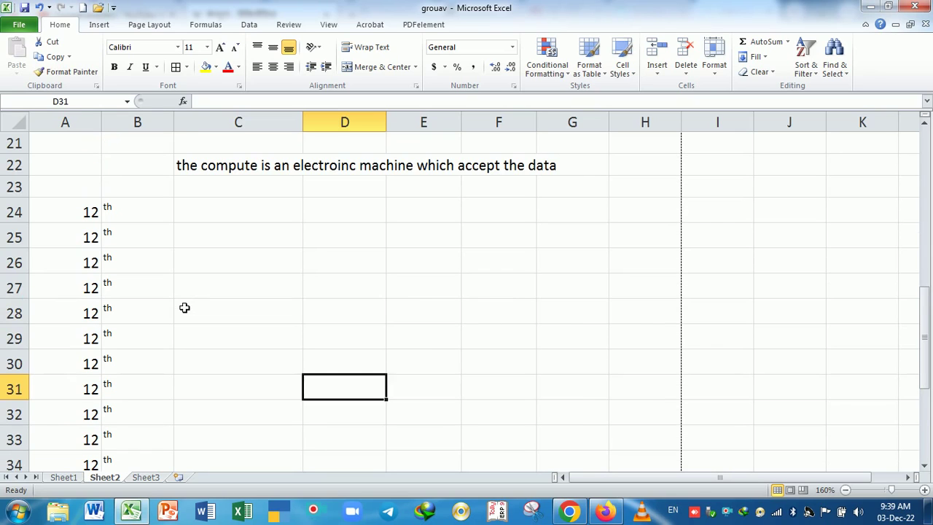
scroll(137, 255, down, 1)
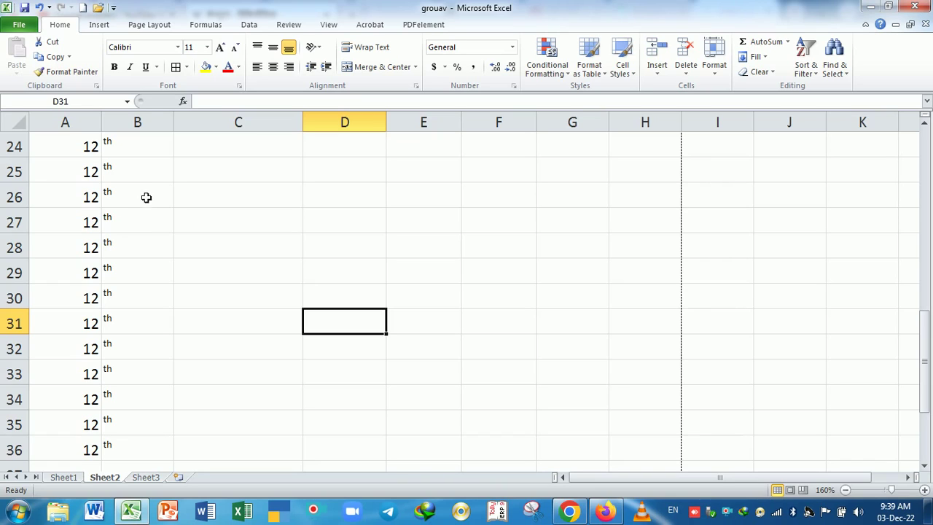
click(100, 149)
click(192, 152)
- Enter 12th in cell C24
text(1)
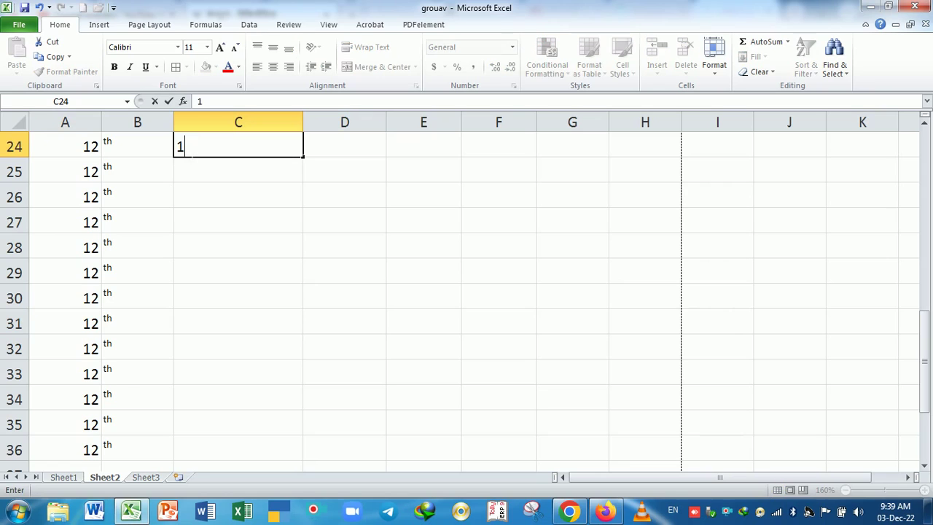
text(2th[)
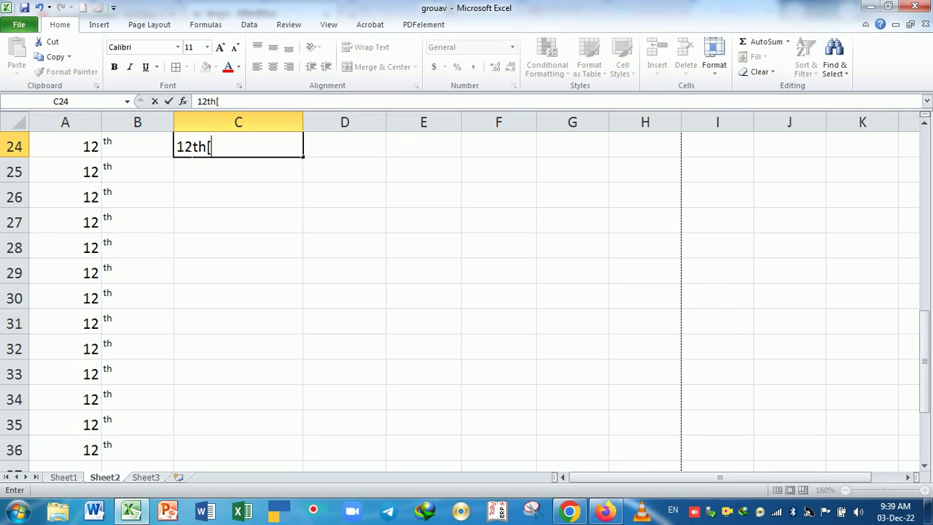
key(BackSpace)
key(Return)
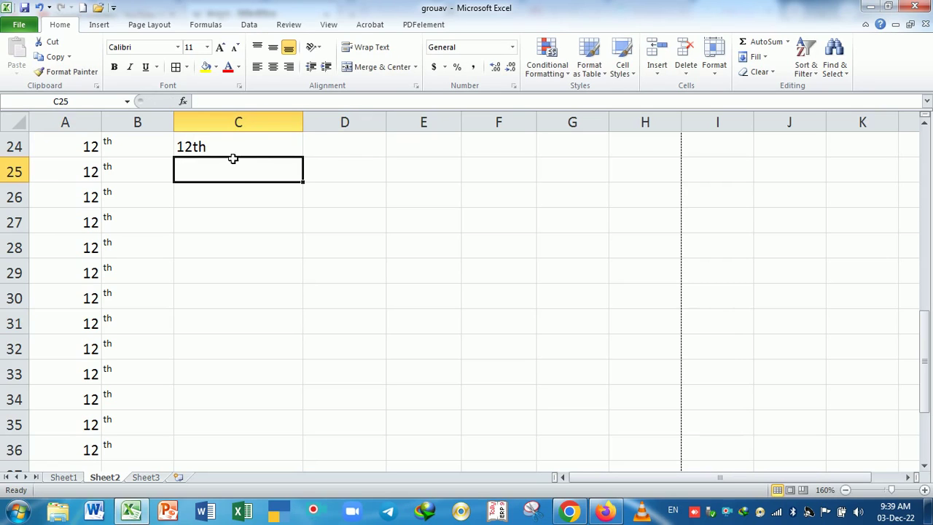
- Superscript the 'th' in C24, undo it, then select the 12 values from A24 down
double_click(231, 155)
key(shift+Left)
key(shift+Left)
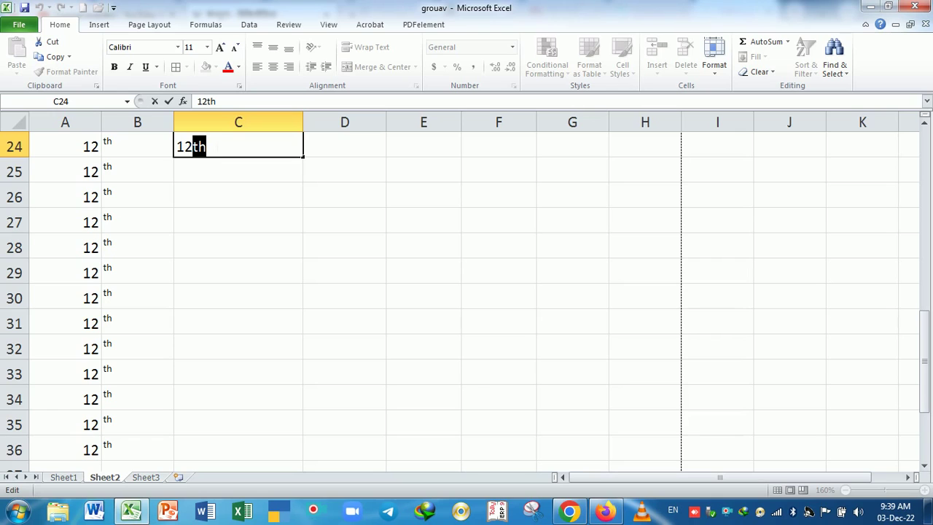
key(ctrl+1)
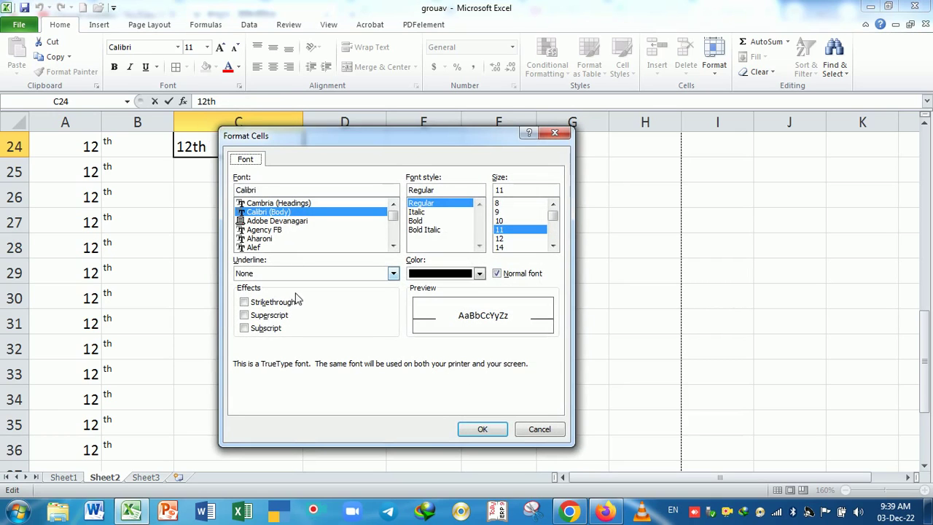
click(258, 316)
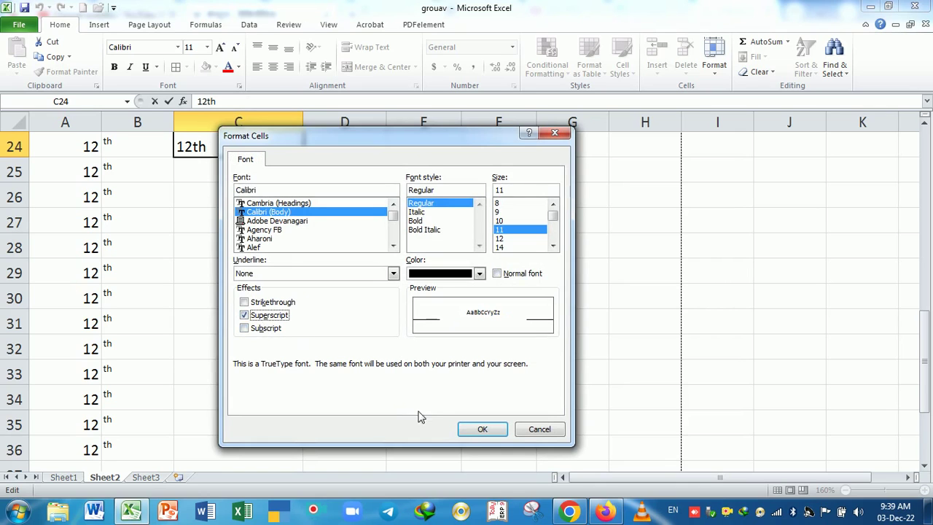
click(481, 429)
click(271, 304)
scroll(287, 219, up, 1)
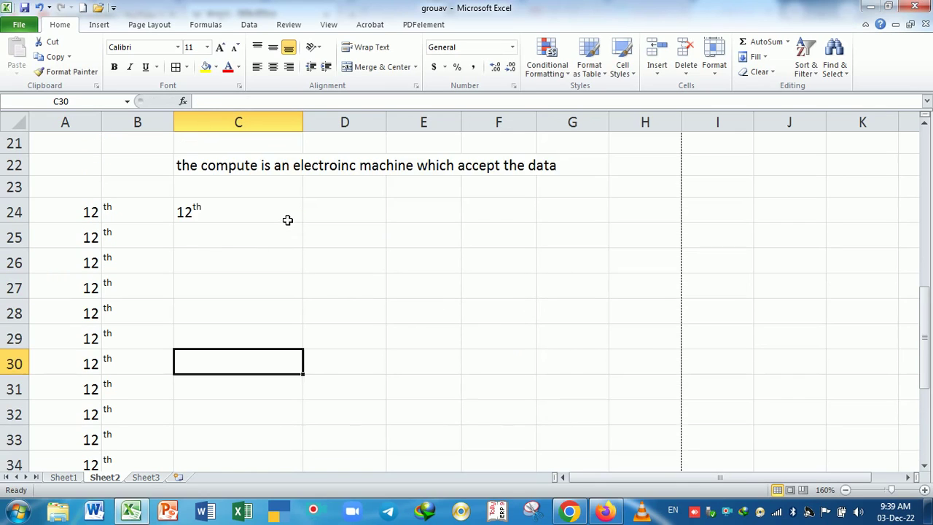
scroll(285, 220, down, 1)
key(ctrl+z)
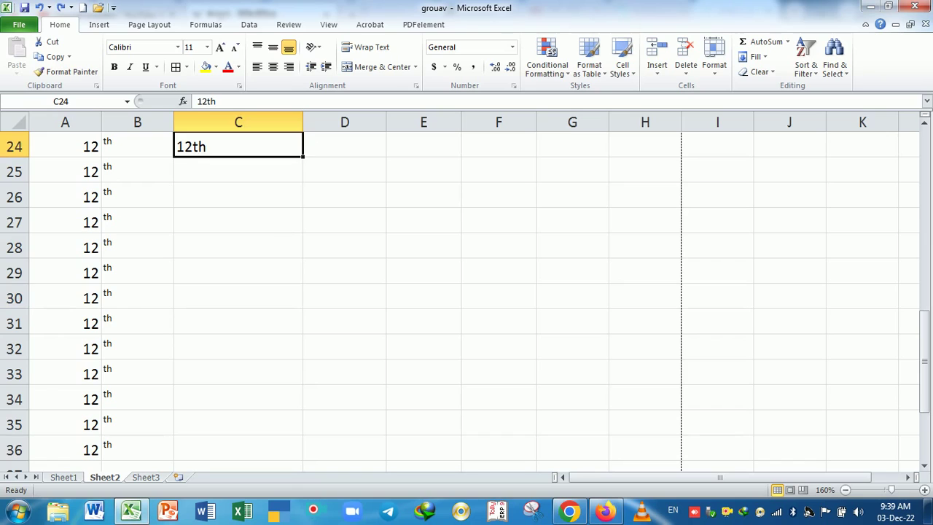
scroll(208, 259, up, 1)
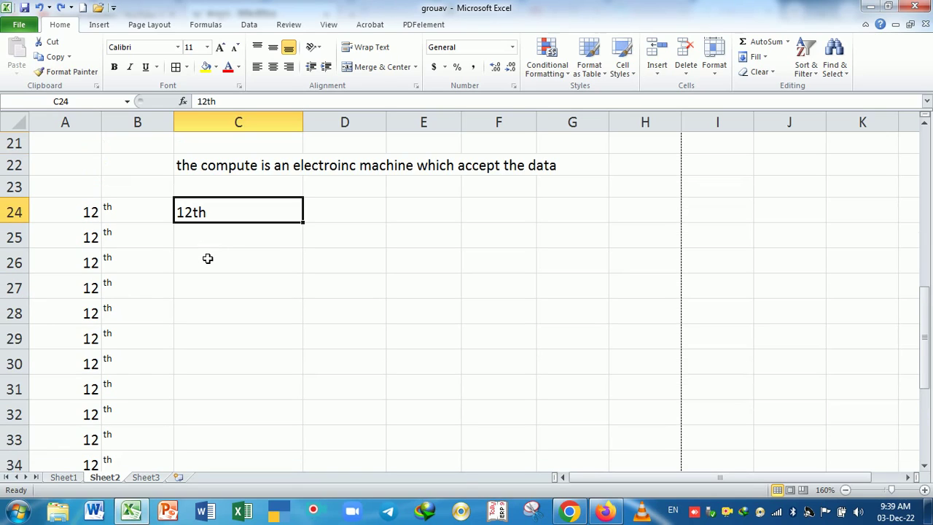
click(137, 243)
drag(83, 211, 97, 356)
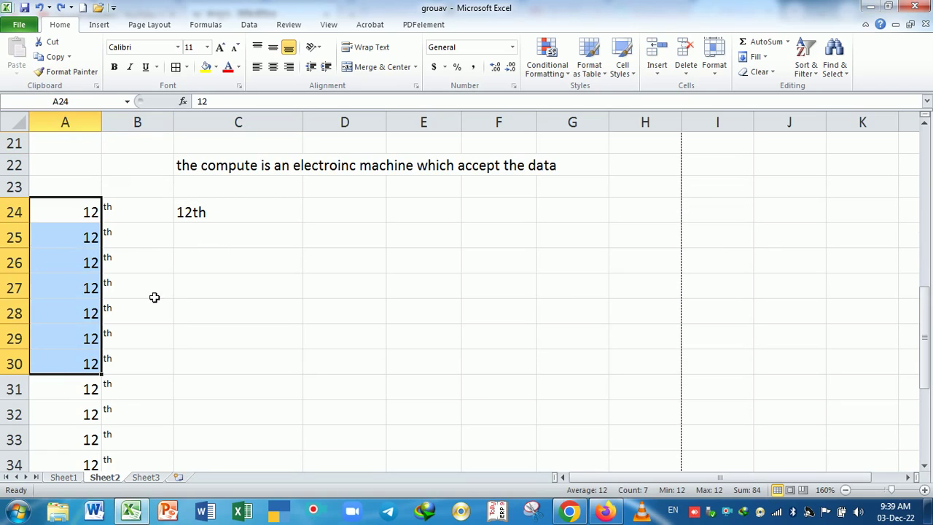
- Clear C24 and make the th cells in B24:B35 superscript
click(238, 206)
key(Delete)
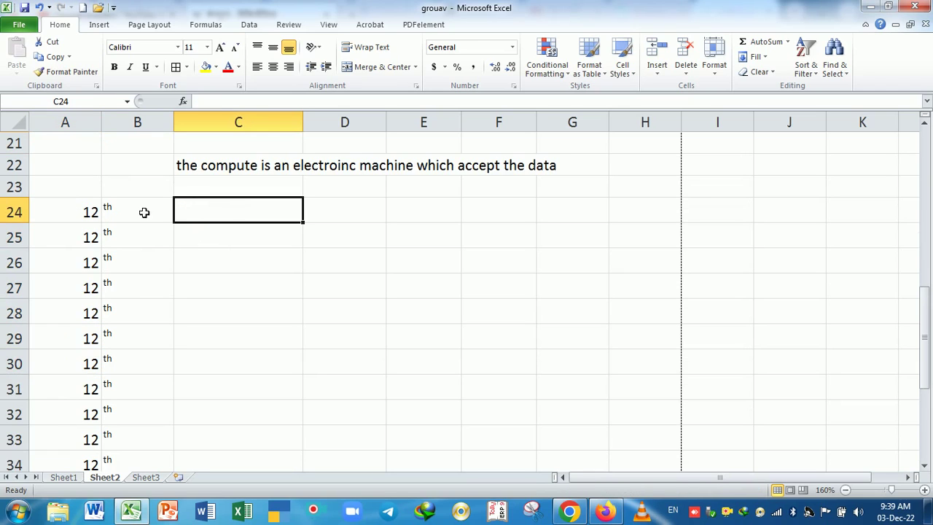
mouse_move(140, 210)
mouse_down()
mouse_move(139, 396)
mouse_move(151, 502)
mouse_move(153, 425)
mouse_up()
key(ctrl+1)
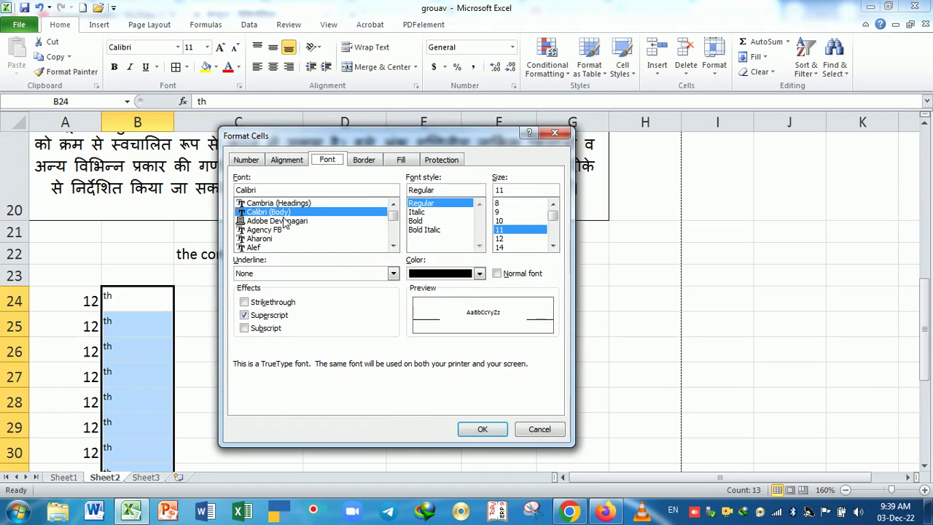
click(482, 429)
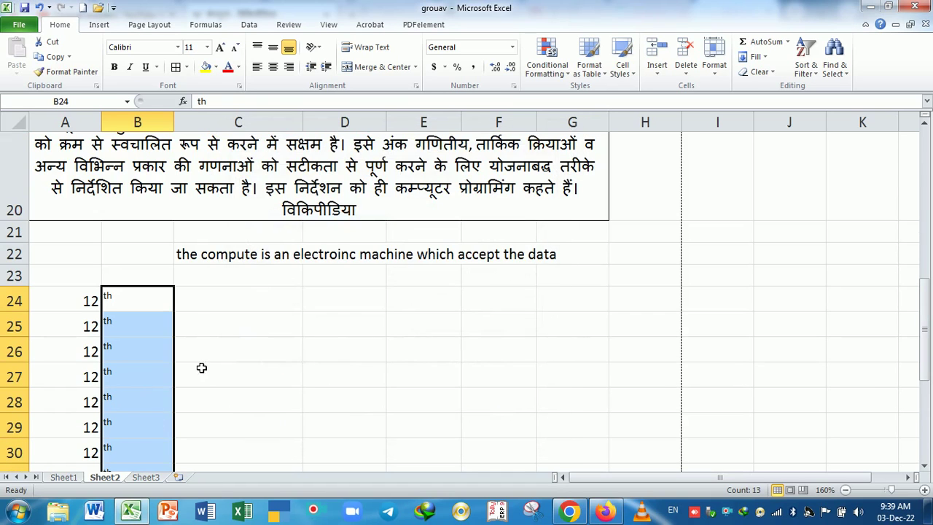
- Apply All Borders to the 12/th block in rows 24–36, check print preview, and narrow column B
click(202, 371)
mouse_move(80, 296)
mouse_down()
mouse_move(129, 313)
mouse_move(147, 455)
mouse_up()
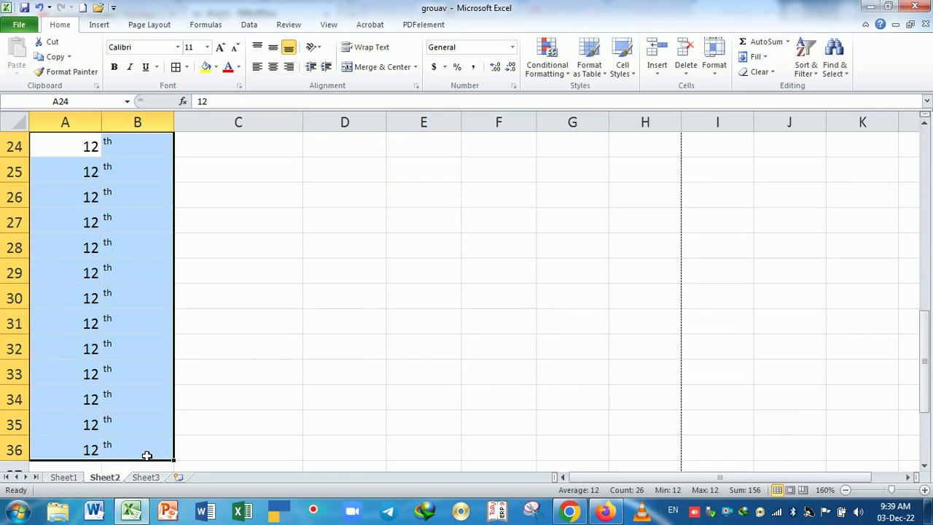
key(ctrl+p)
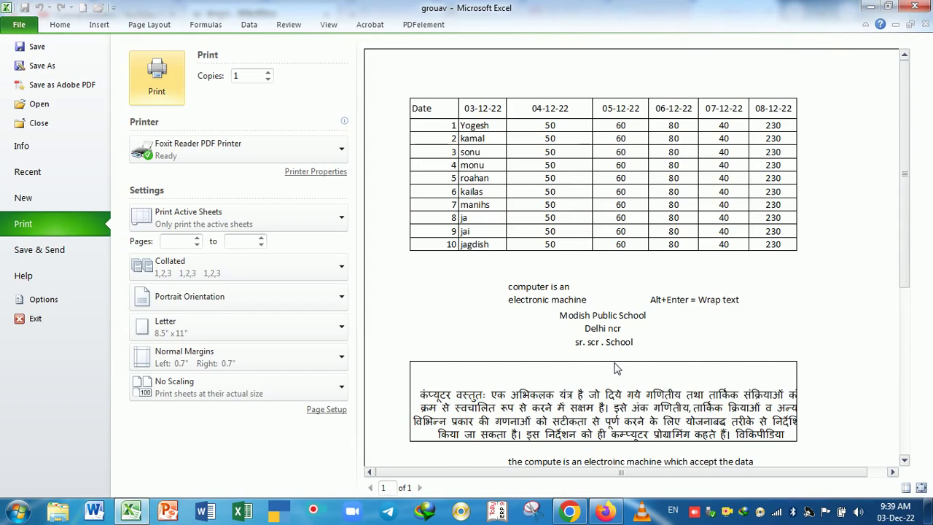
scroll(728, 357, down, 1)
scroll(867, 262, down, 3)
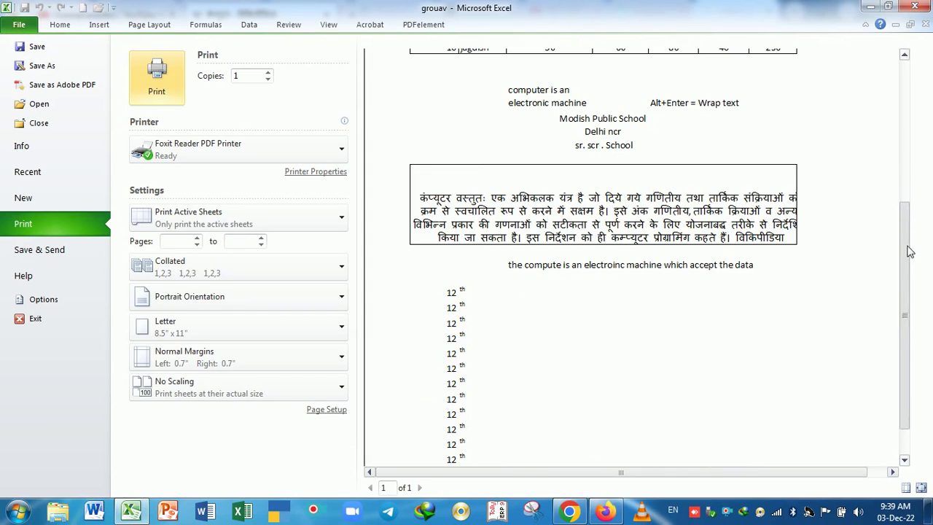
scroll(569, 325, down, 2)
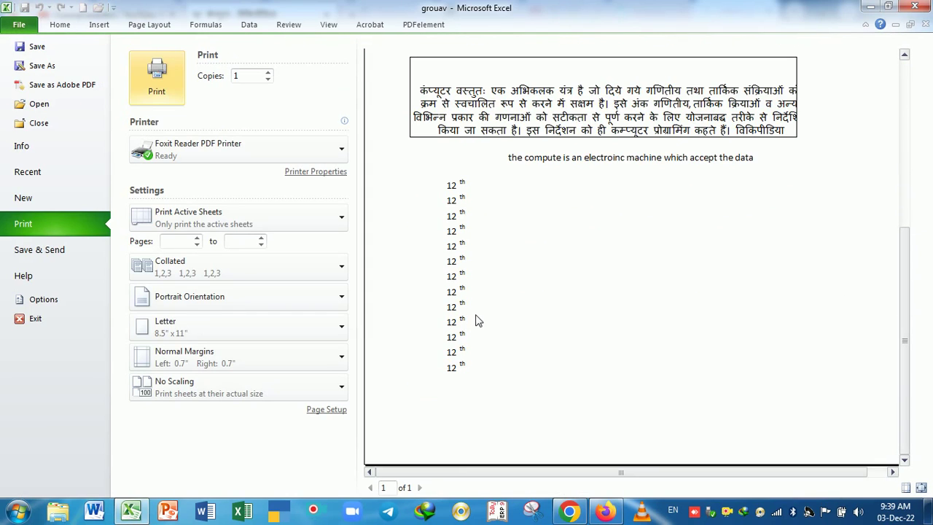
key(Escape)
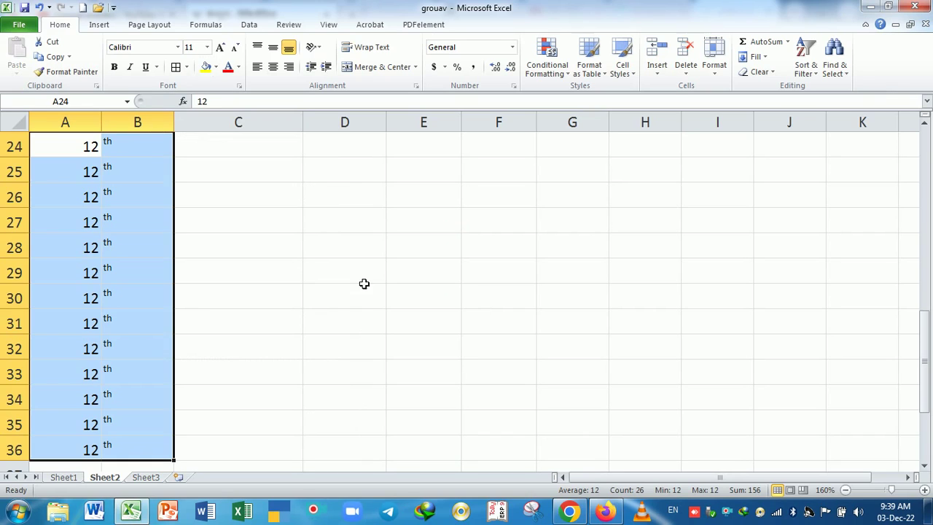
click(177, 68)
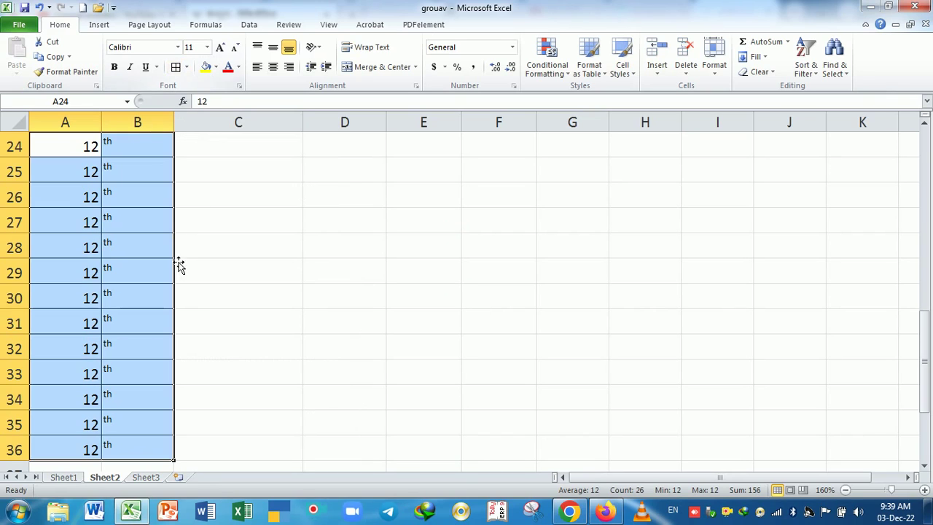
key(ctrl+p)
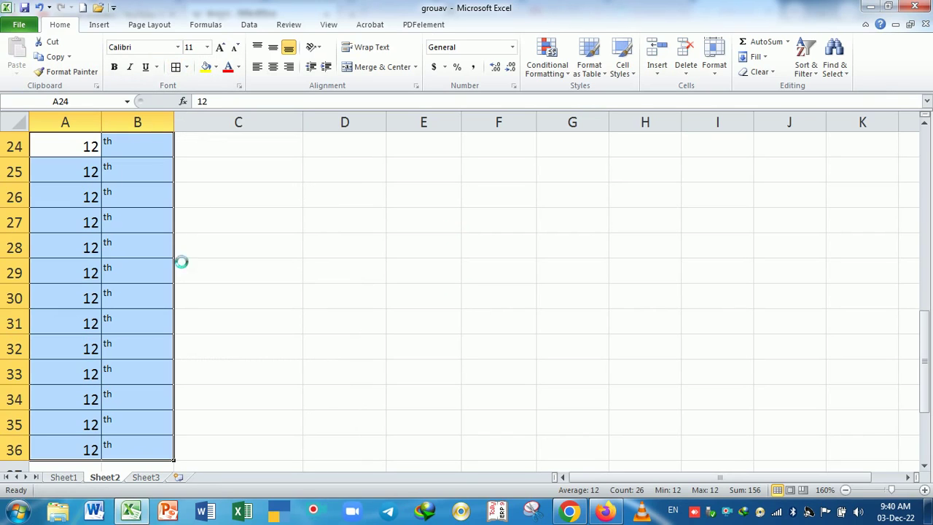
scroll(539, 368, down, 1)
scroll(807, 225, down, 4)
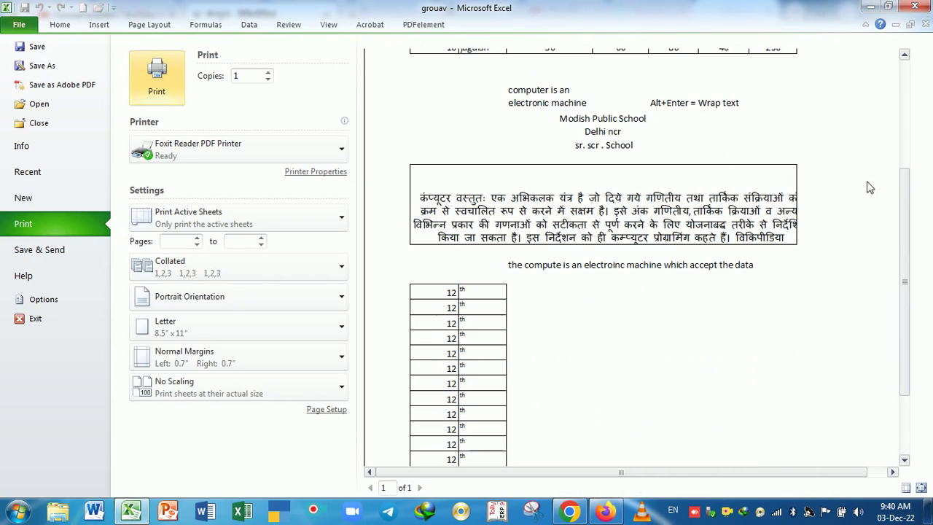
key(Escape)
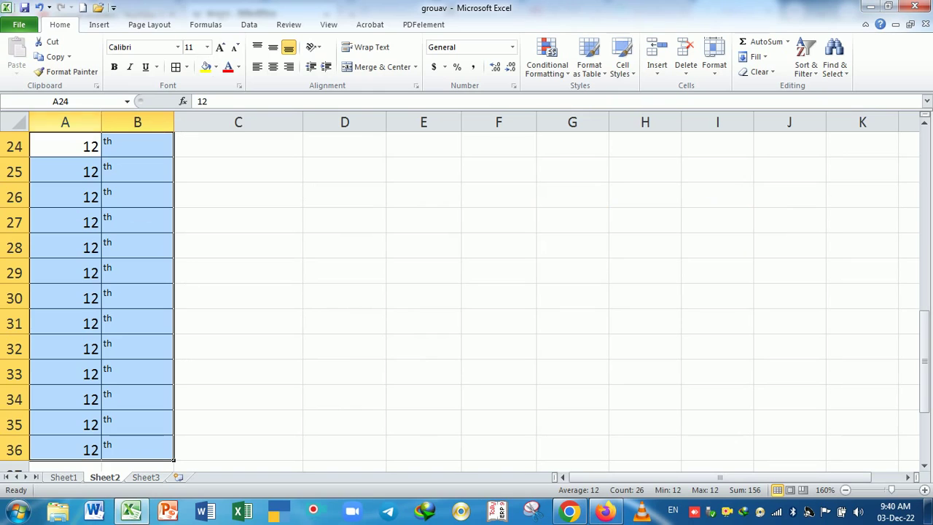
mouse_move(174, 124)
mouse_down()
mouse_move(160, 132)
mouse_move(66, 127)
mouse_up()
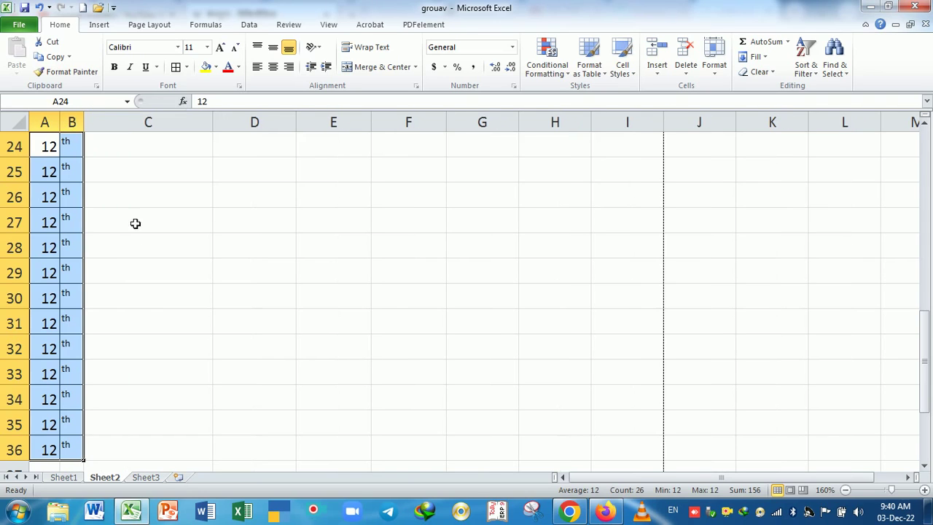
- Remove the inside vertical border between columns A and B and fill the 12th rows white
key(ctrl+1)
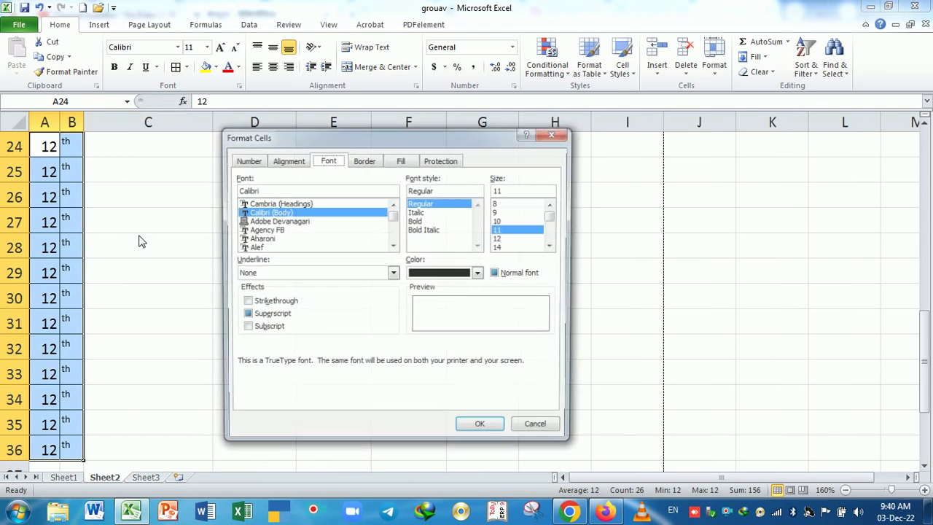
click(366, 162)
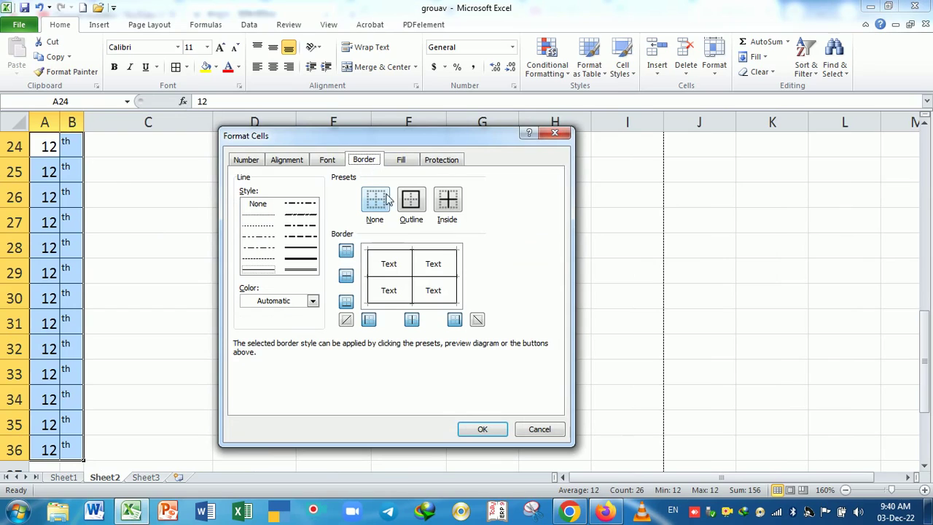
click(412, 264)
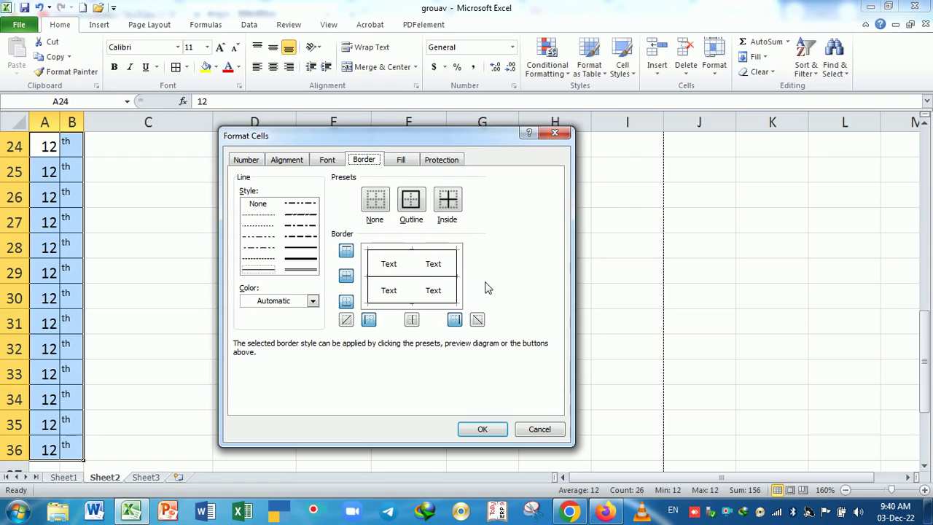
click(405, 160)
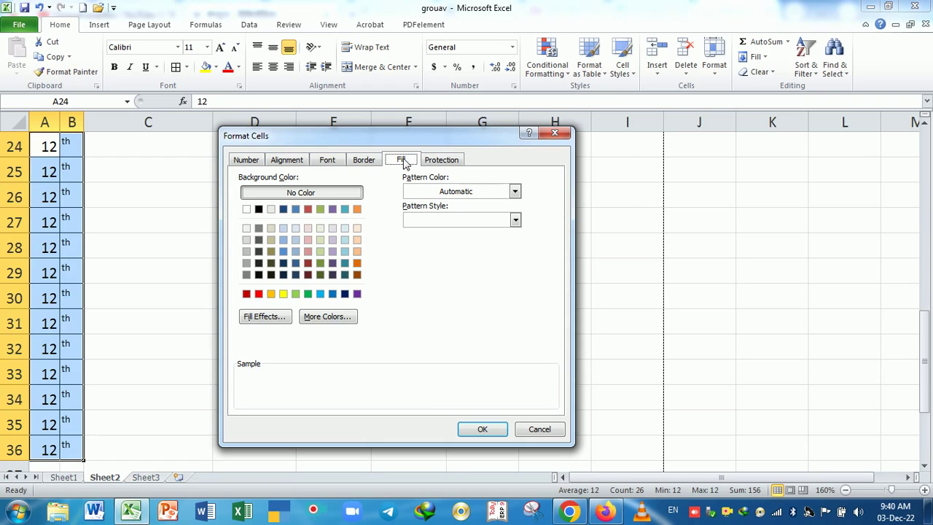
click(246, 209)
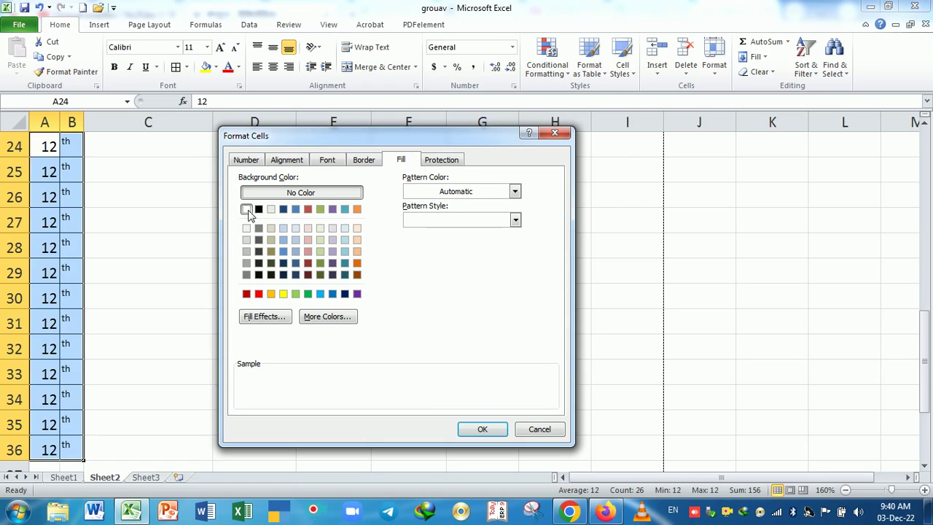
click(481, 429)
click(380, 374)
scroll(396, 335, up, 1)
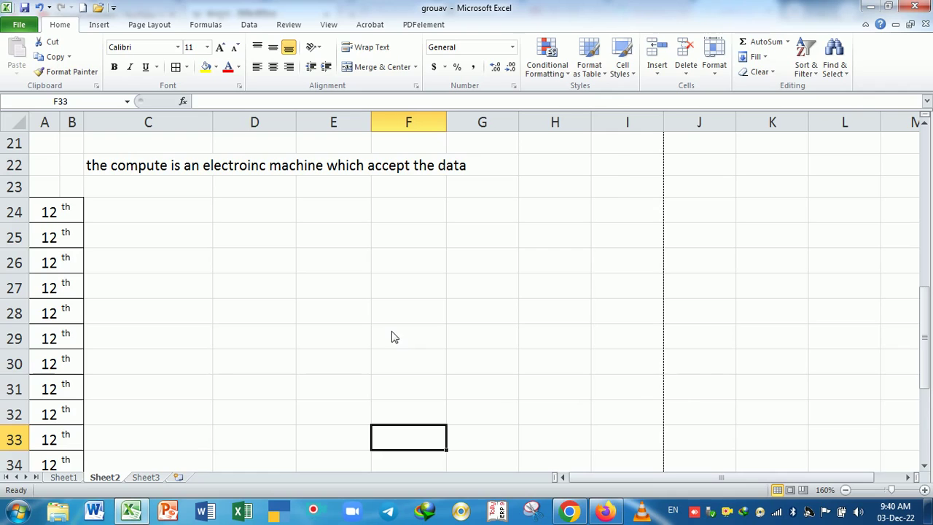
key(ctrl+p)
scroll(899, 185, down, 1)
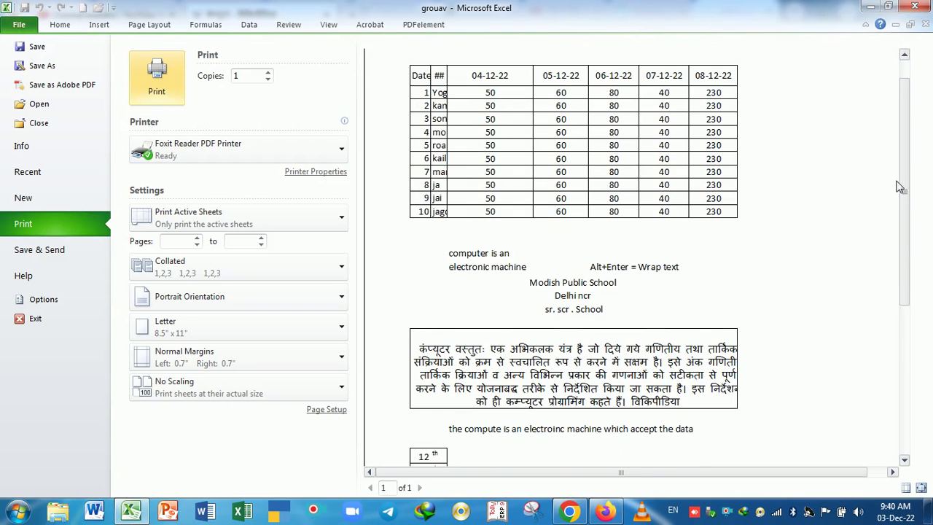
drag(899, 185, 906, 324)
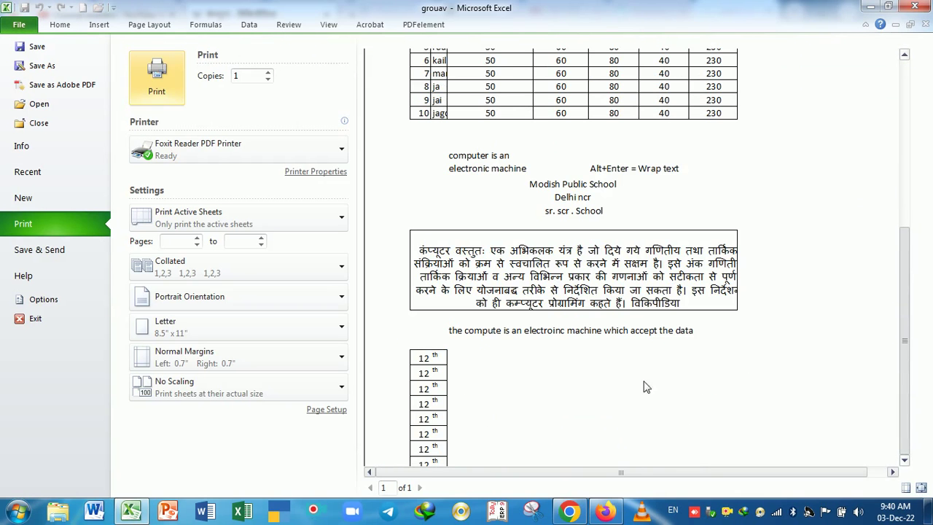
scroll(518, 385, down, 2)
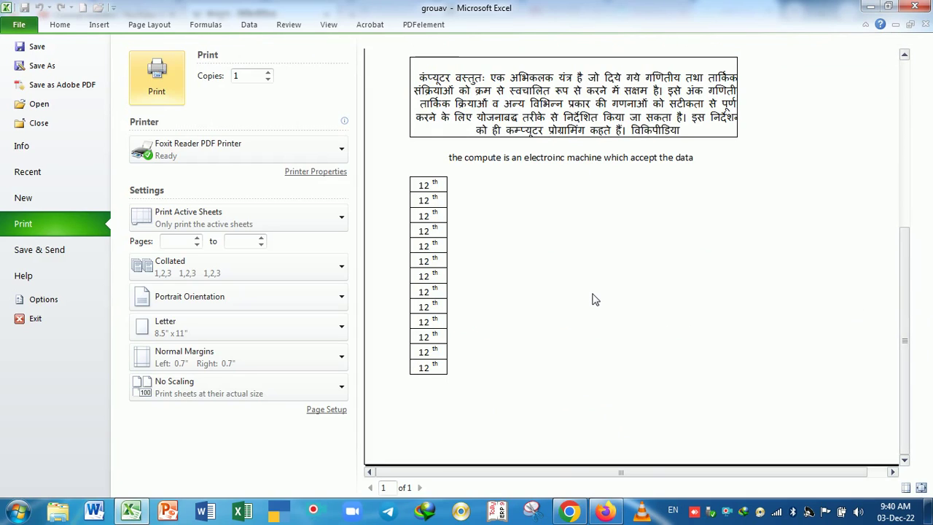
key(Escape)
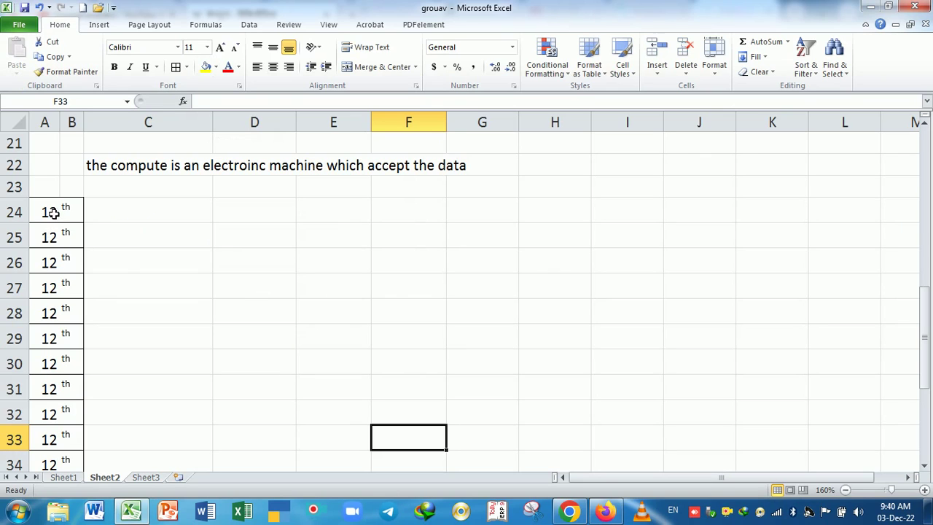
drag(44, 213, 76, 431)
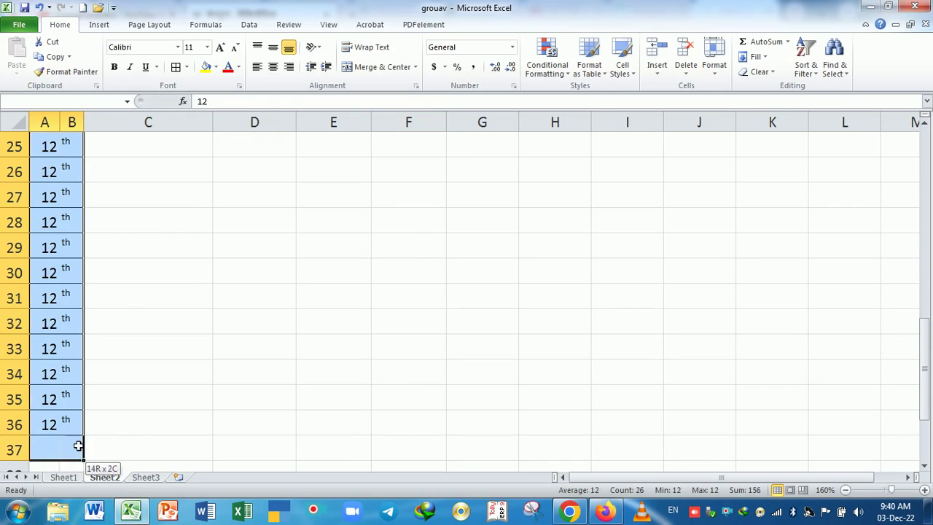
click(215, 67)
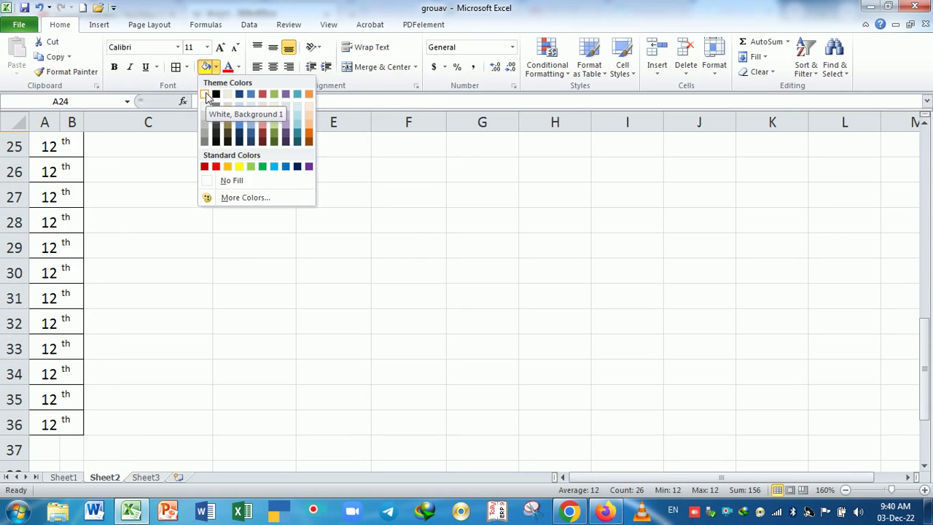
click(205, 94)
click(188, 67)
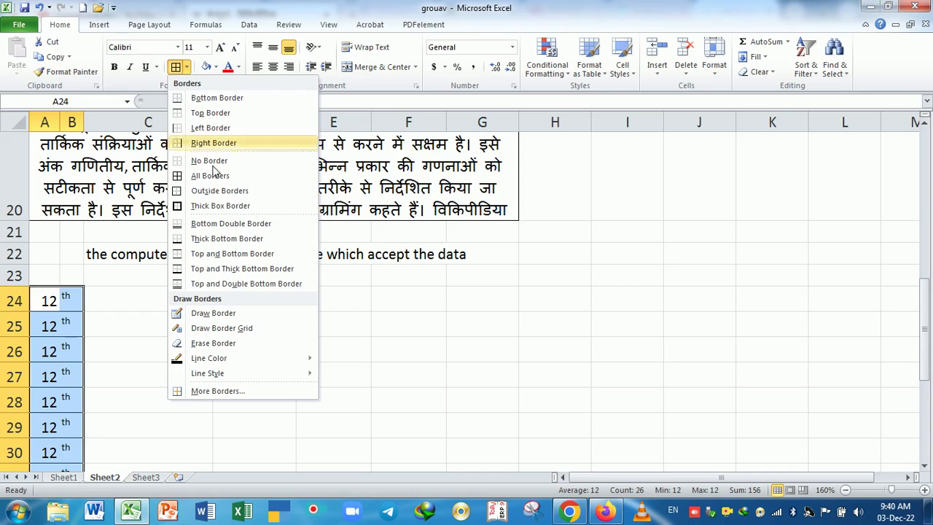
click(245, 398)
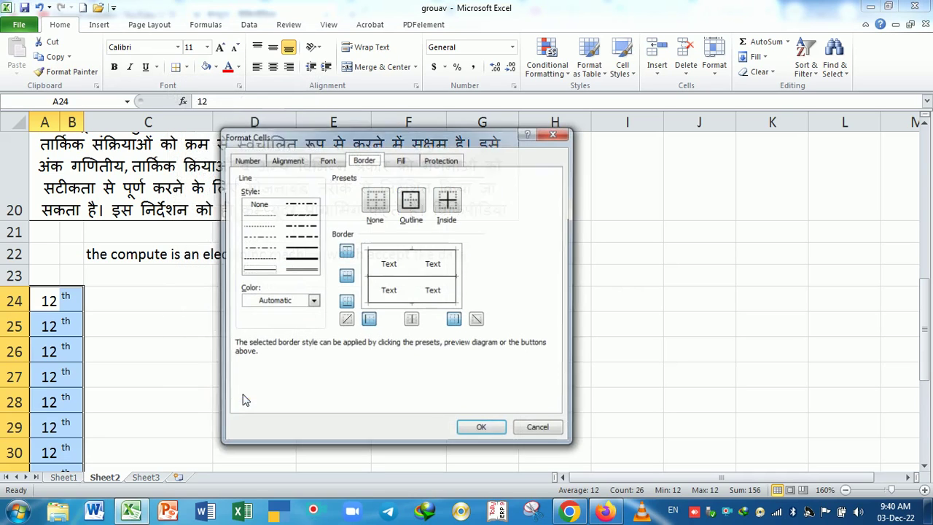
click(412, 273)
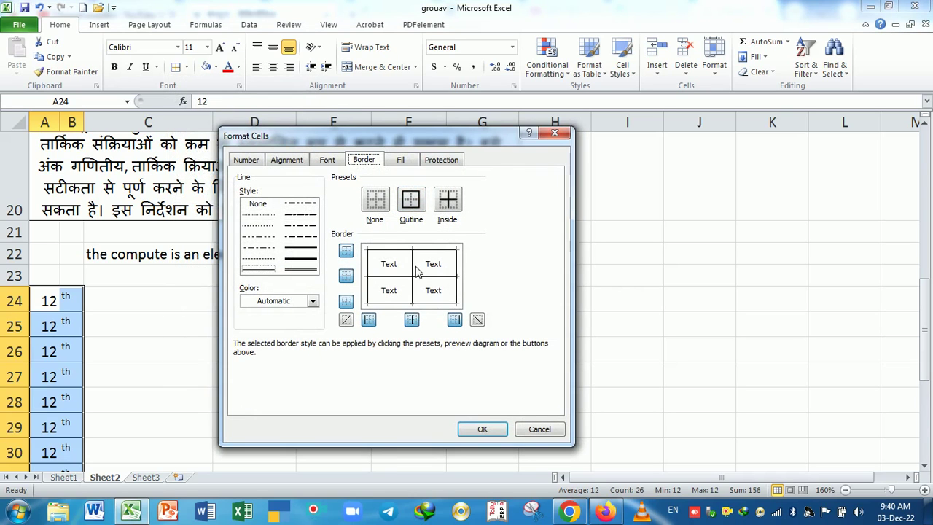
click(412, 271)
click(482, 430)
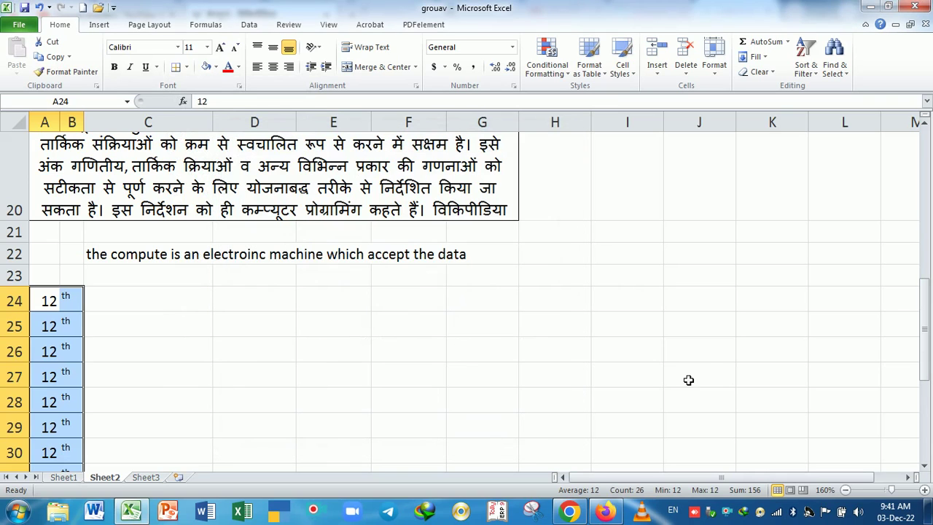
click(474, 369)
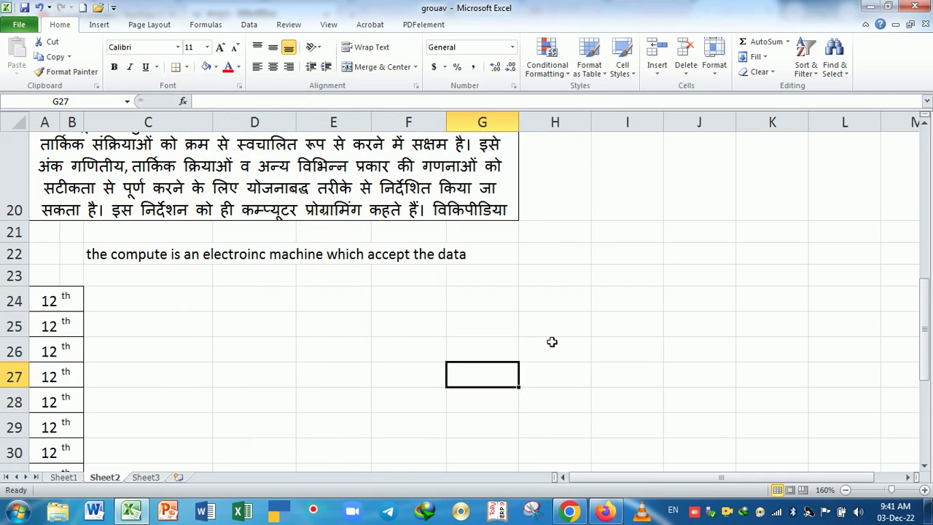
key(ctrl+1)
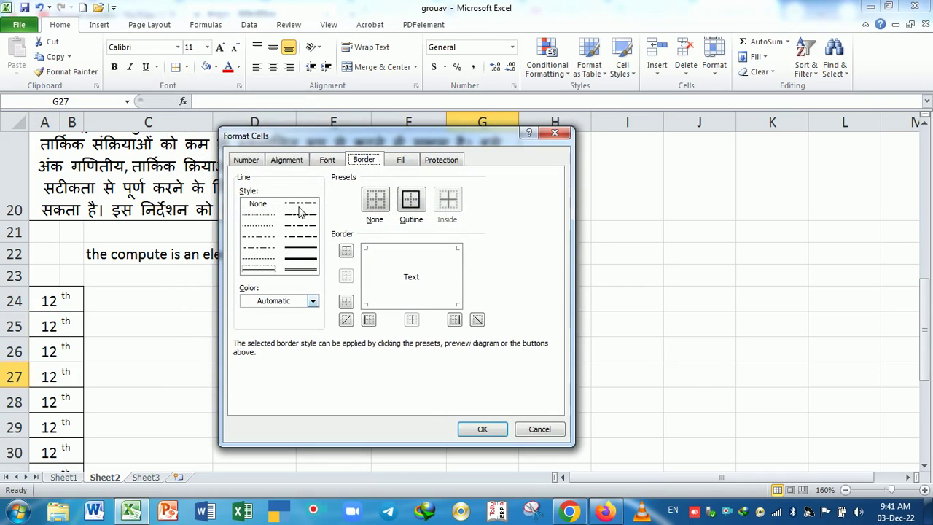
click(338, 163)
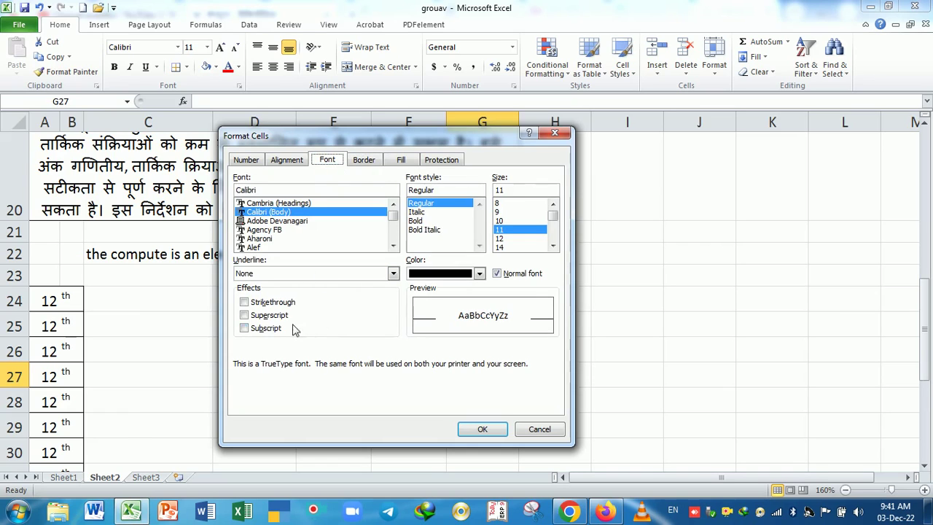
click(539, 430)
scroll(212, 341, up, 1)
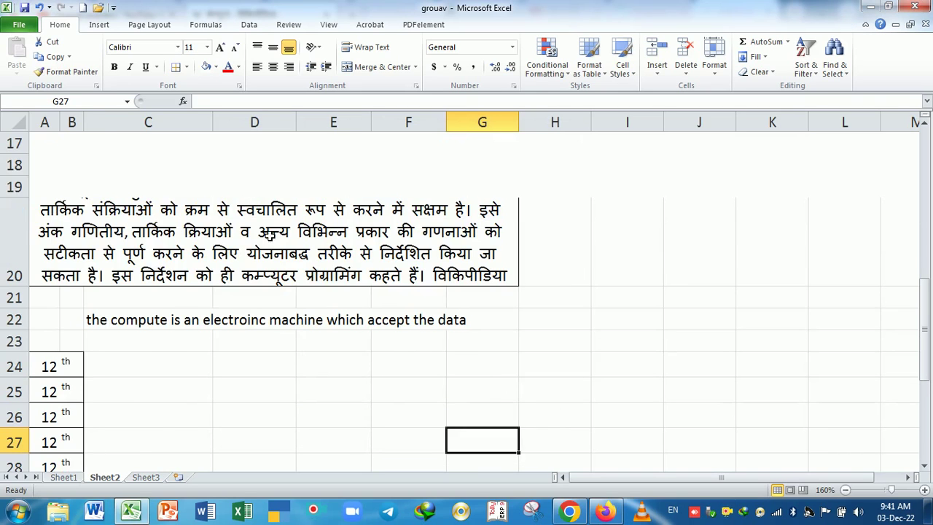
- Give the word स्वचालित in the Hindi paragraph cell a strikethrough and red font colour
scroll(269, 233, up, 1)
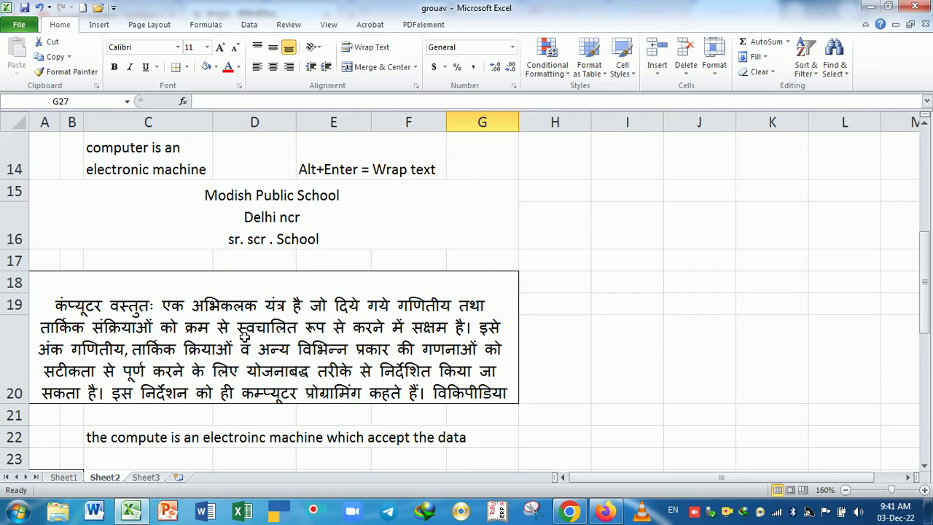
double_click(245, 333)
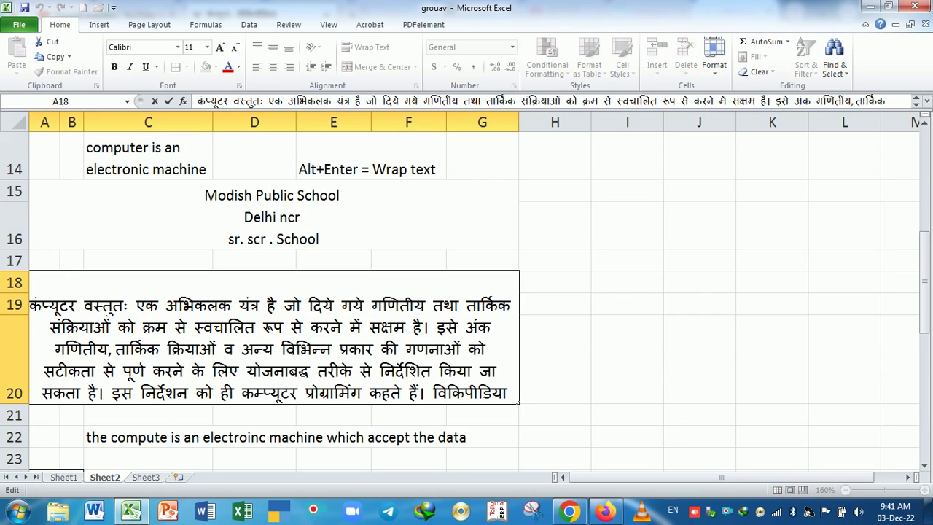
drag(194, 327, 255, 327)
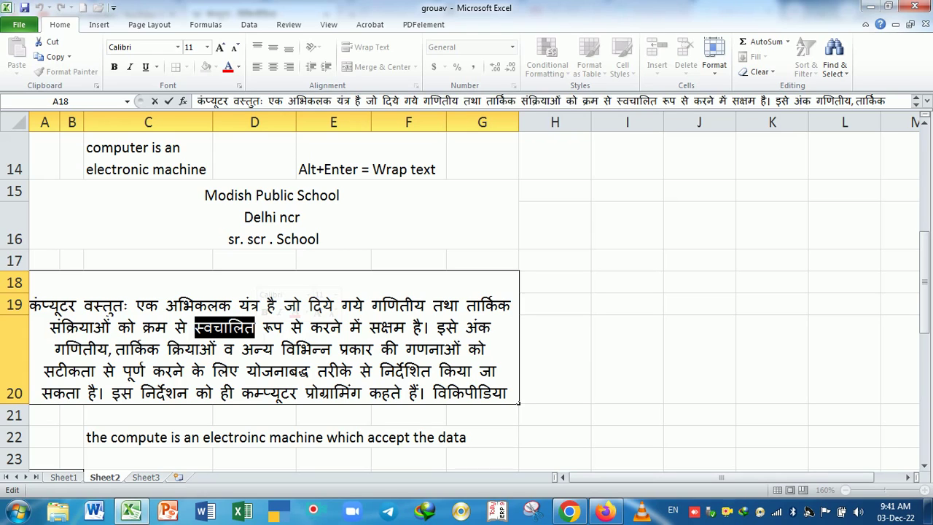
key(ctrl+1)
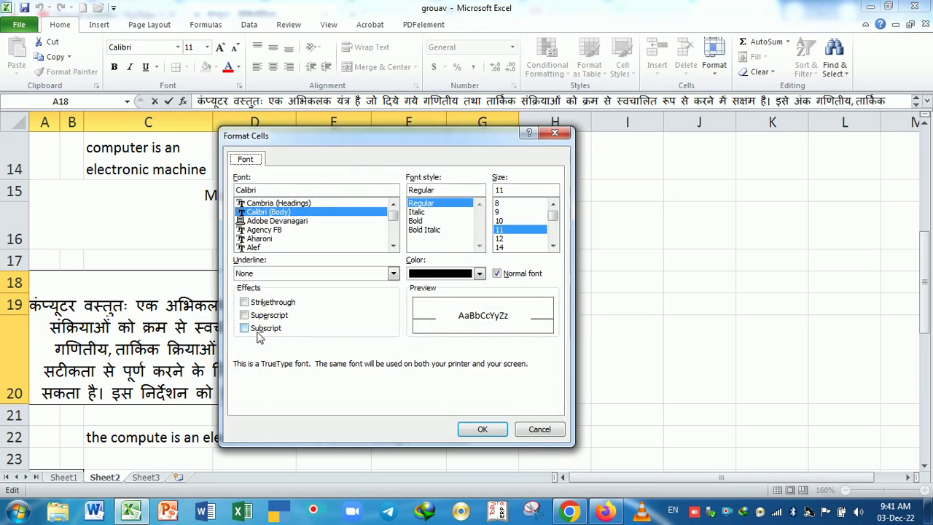
click(244, 303)
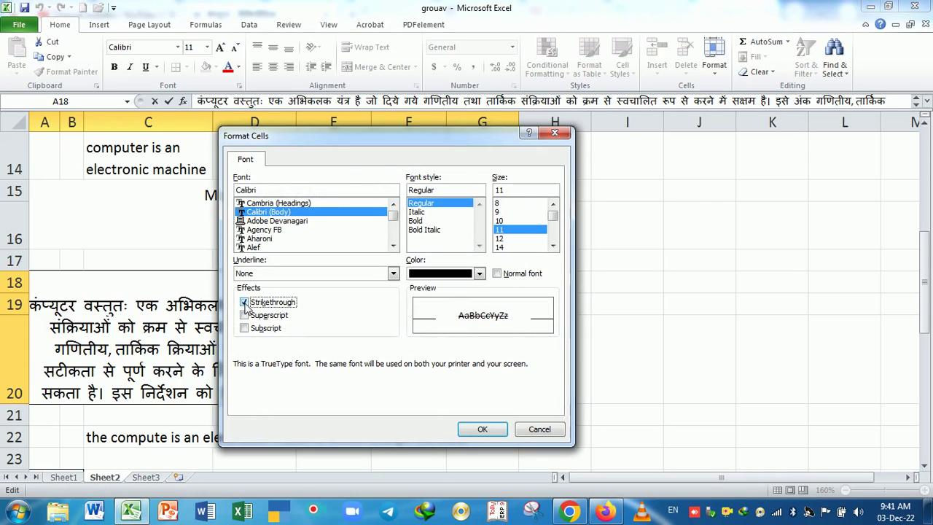
click(479, 273)
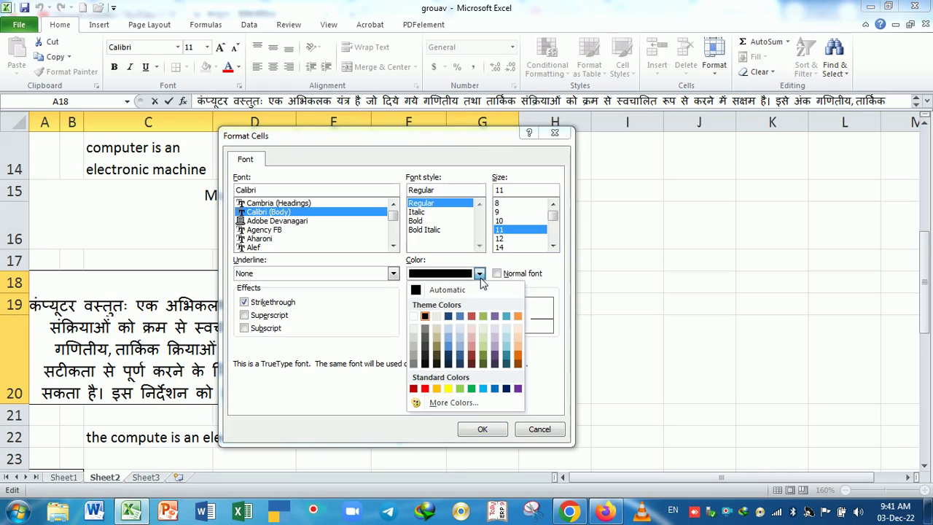
click(425, 388)
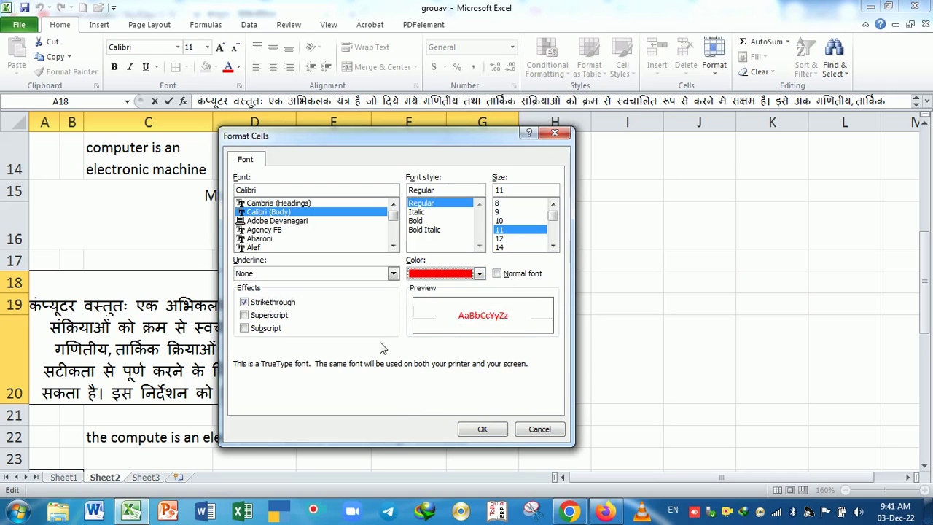
click(477, 429)
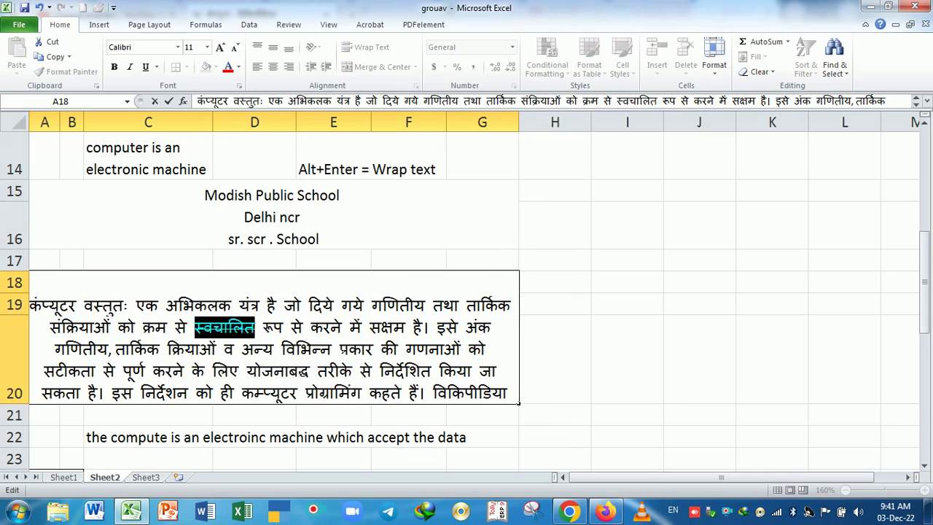
click(339, 349)
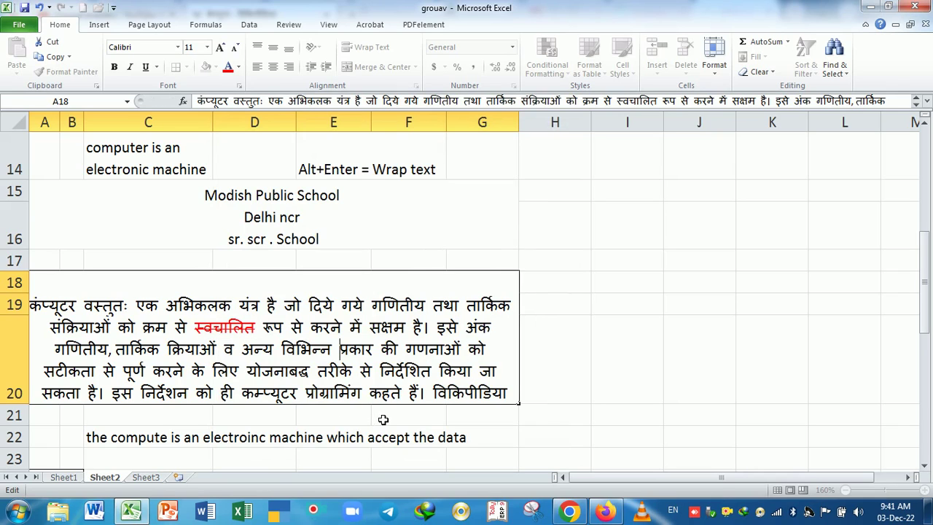
click(646, 336)
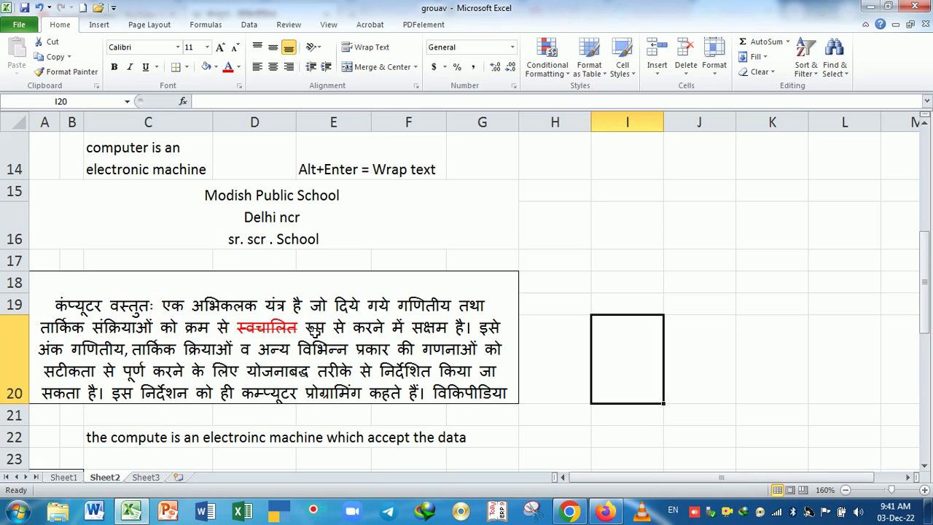
scroll(313, 330, down, 4)
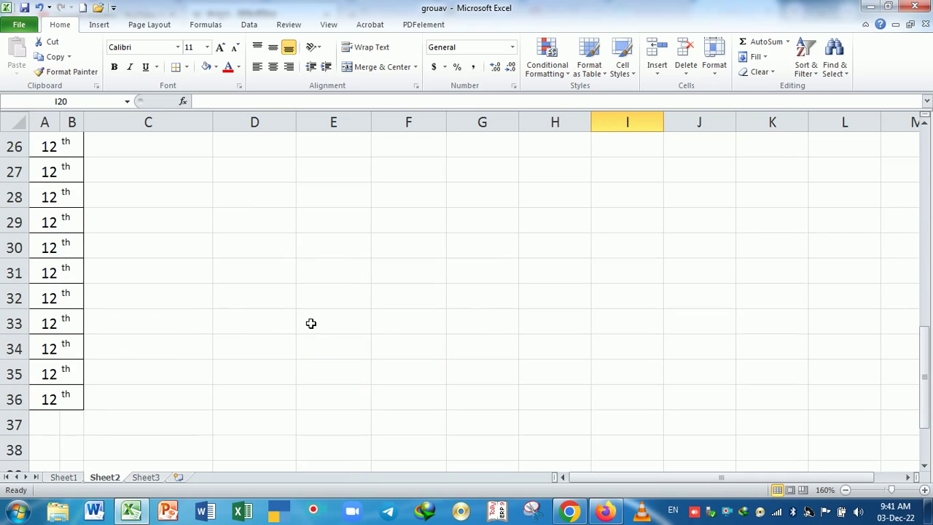
- Enter 200 and 500 in D24:D25 and enlarge the font of the column D numbers
scroll(312, 327, up, 2)
click(258, 310)
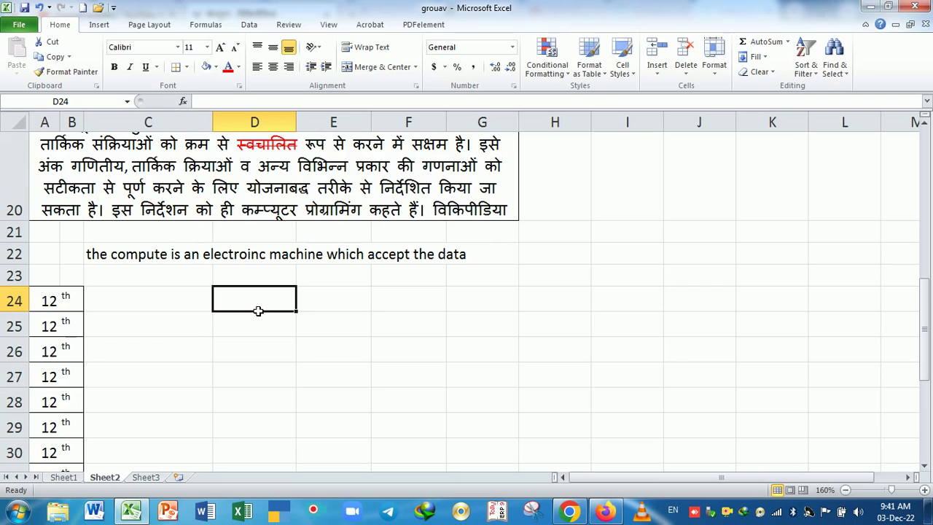
text(200)
key(Return)
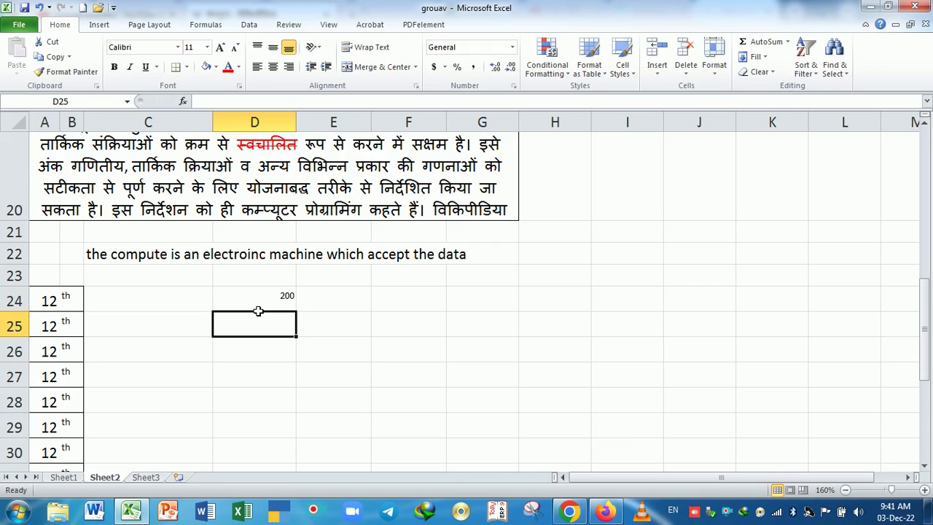
text(500)
key(Return)
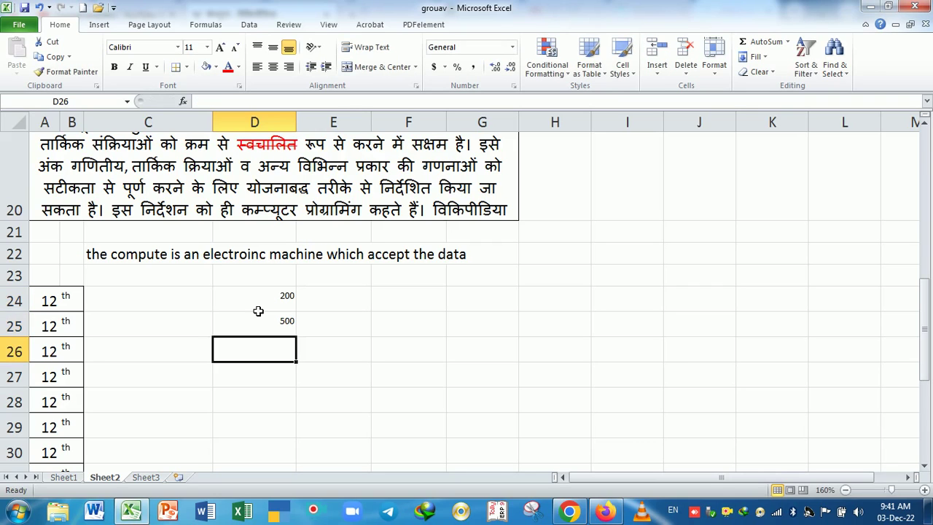
drag(258, 296, 246, 458)
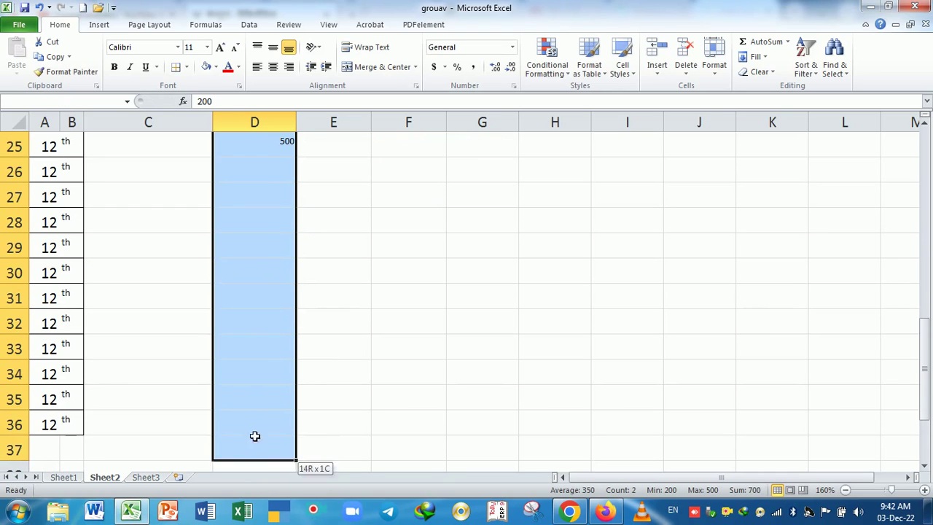
drag(246, 458, 255, 400)
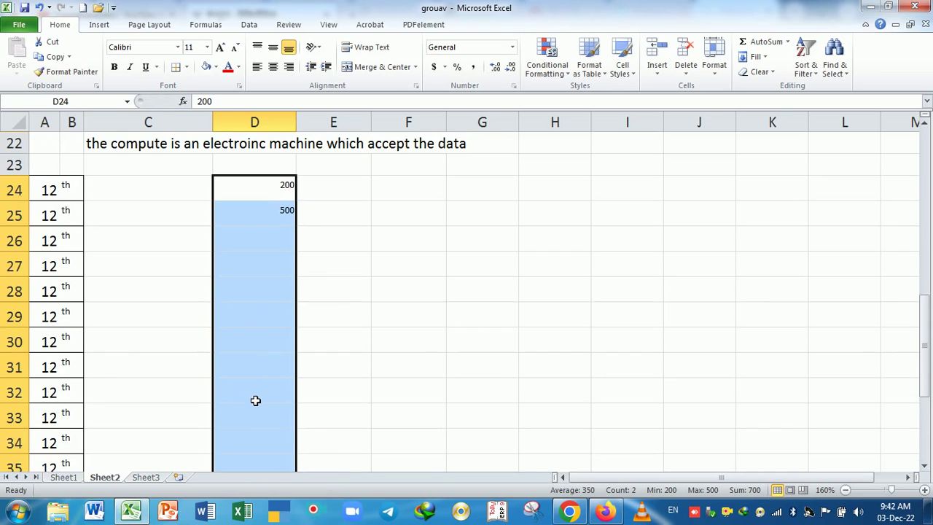
click(220, 48)
click(220, 48)
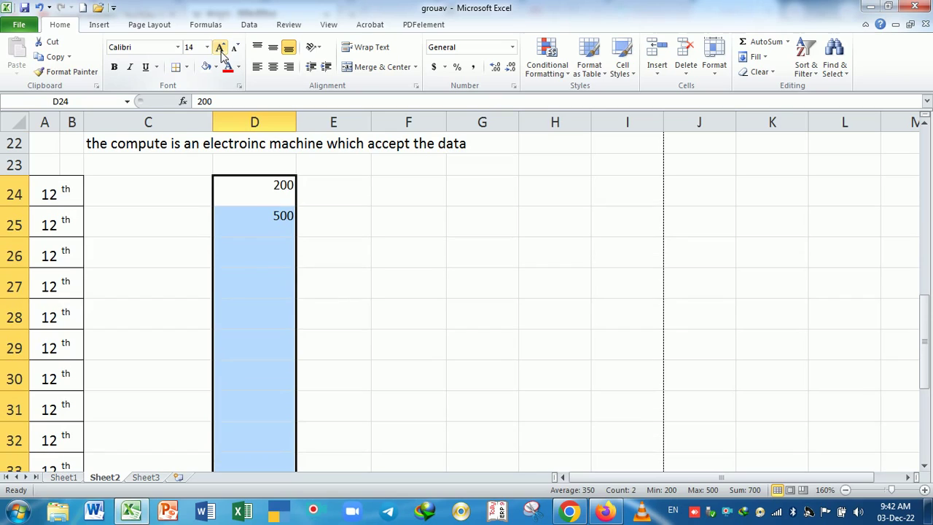
- Put a lowercase o in E24 and fill it down through E32
click(321, 189)
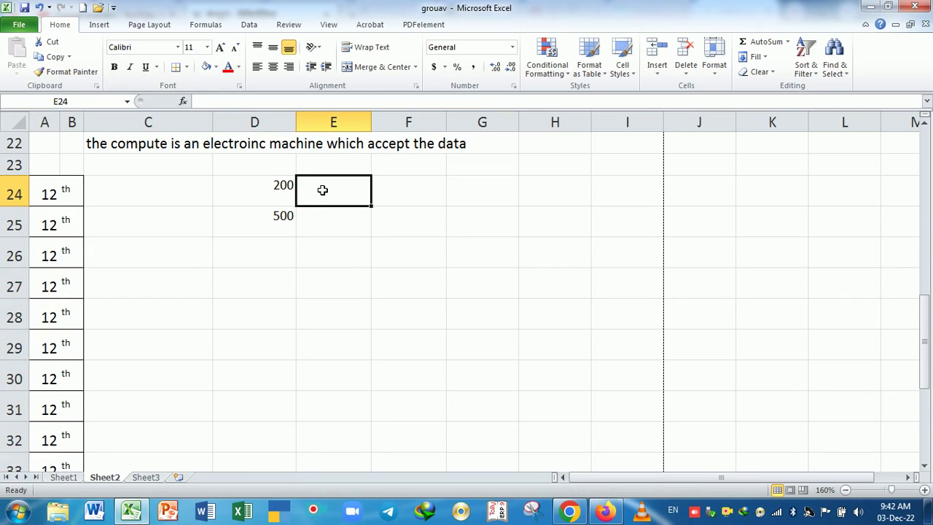
text(O)
key(Return)
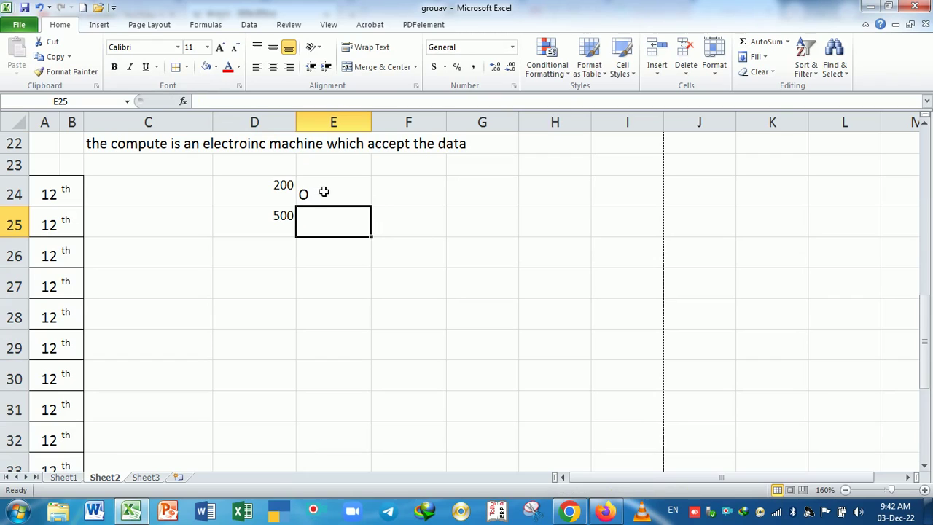
click(328, 199)
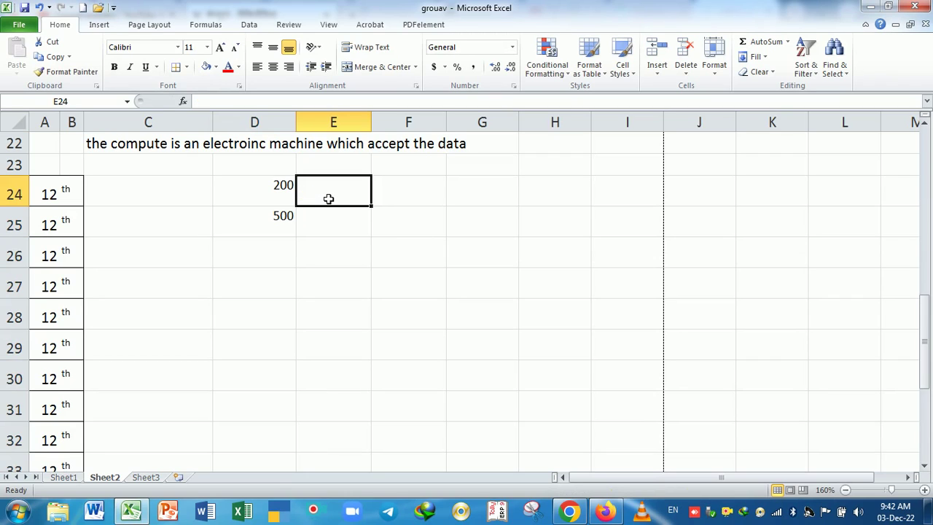
text(o)
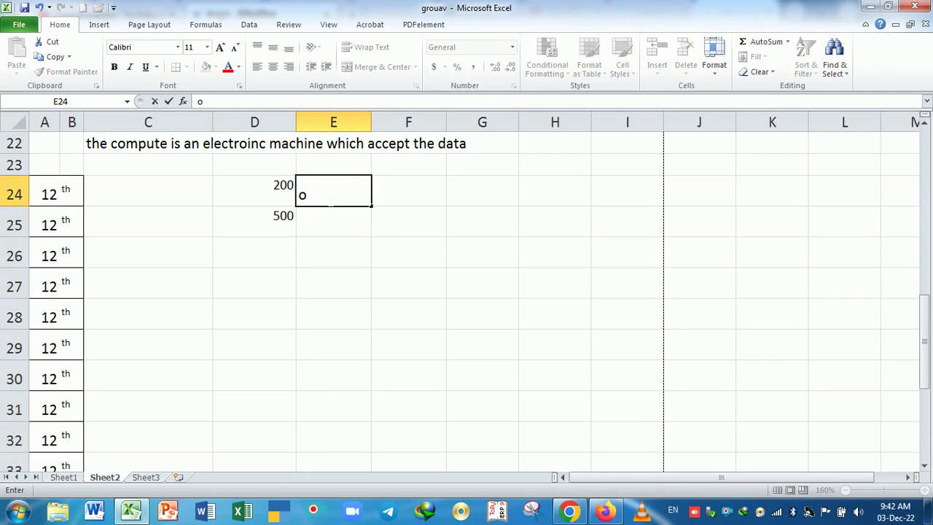
key(Return)
click(332, 197)
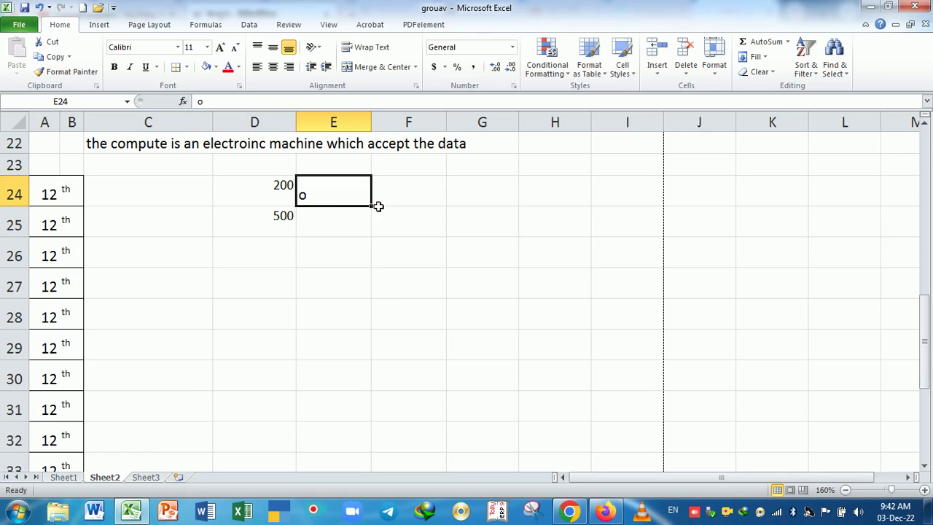
drag(377, 210, 354, 459)
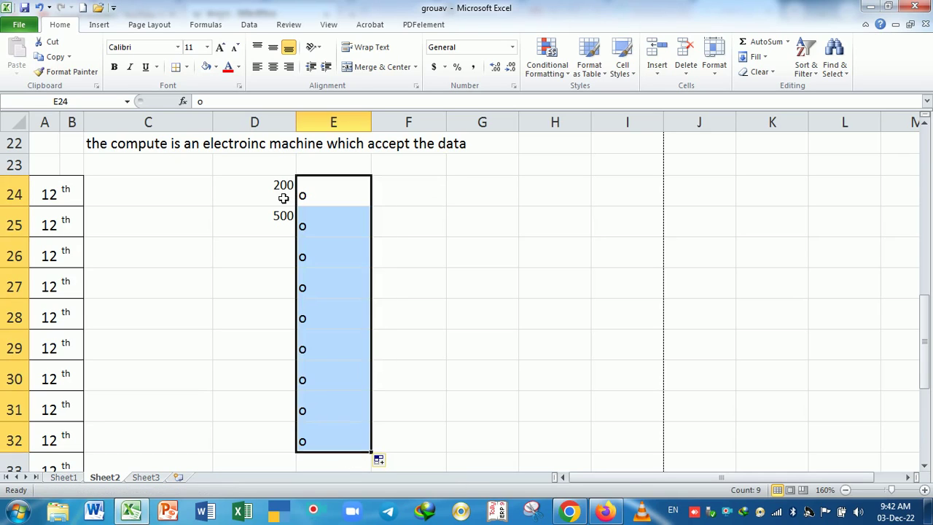
- Replace D24:D25 with 40 and 50 and AutoFill the series down to 120 in D32
drag(284, 186, 288, 222)
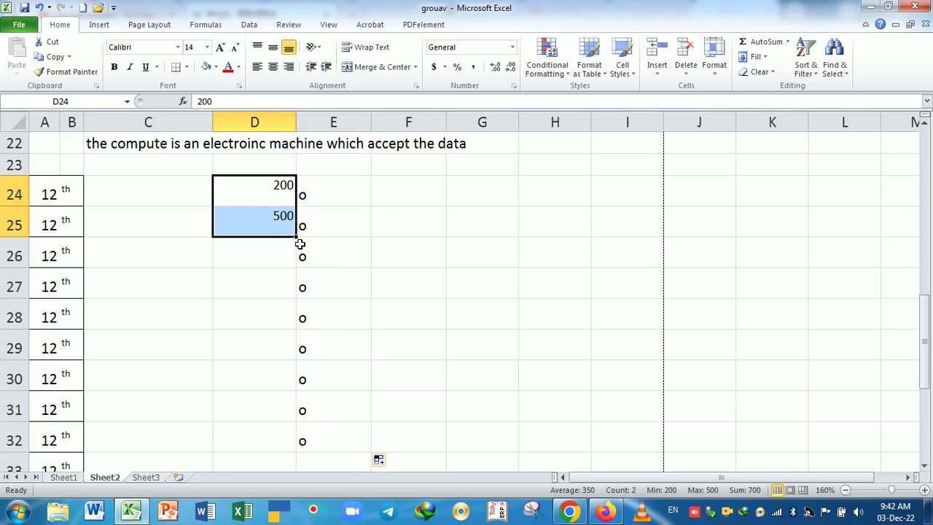
click(290, 211)
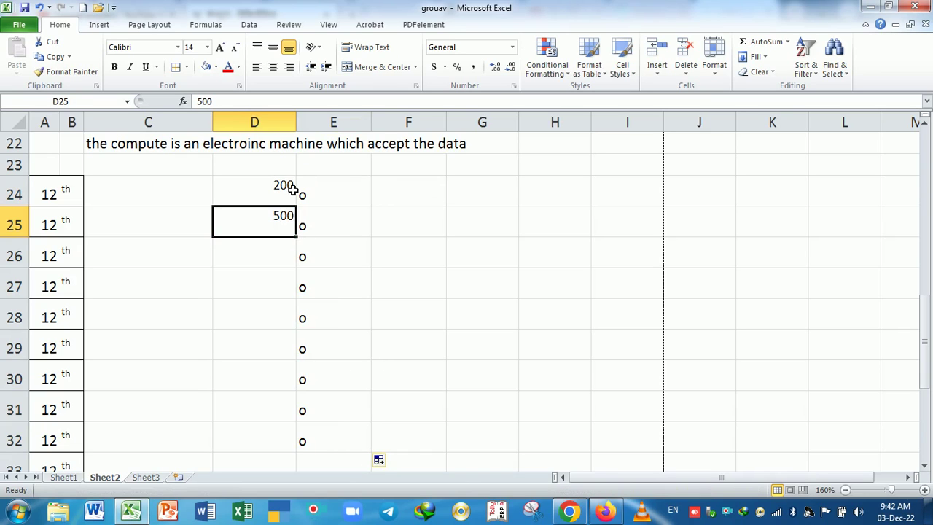
click(290, 187)
text(40)
key(Return)
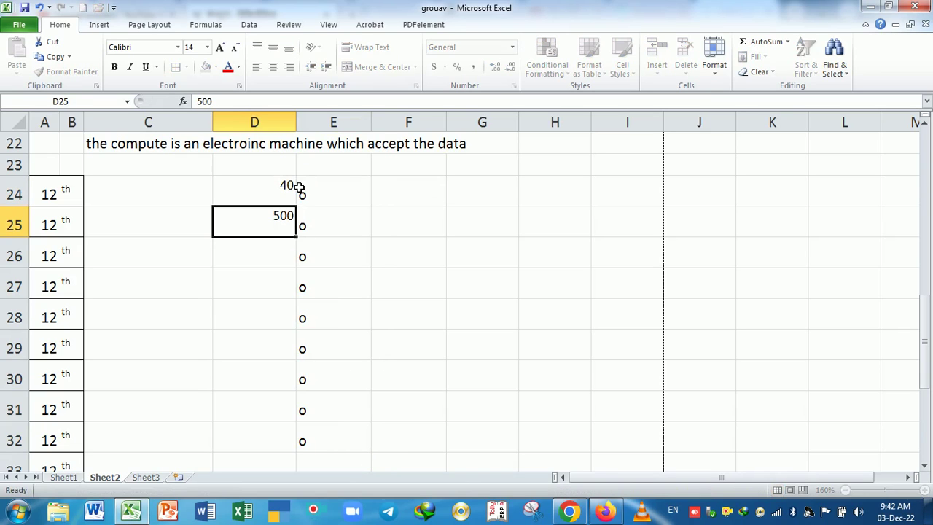
text(50)
key(Return)
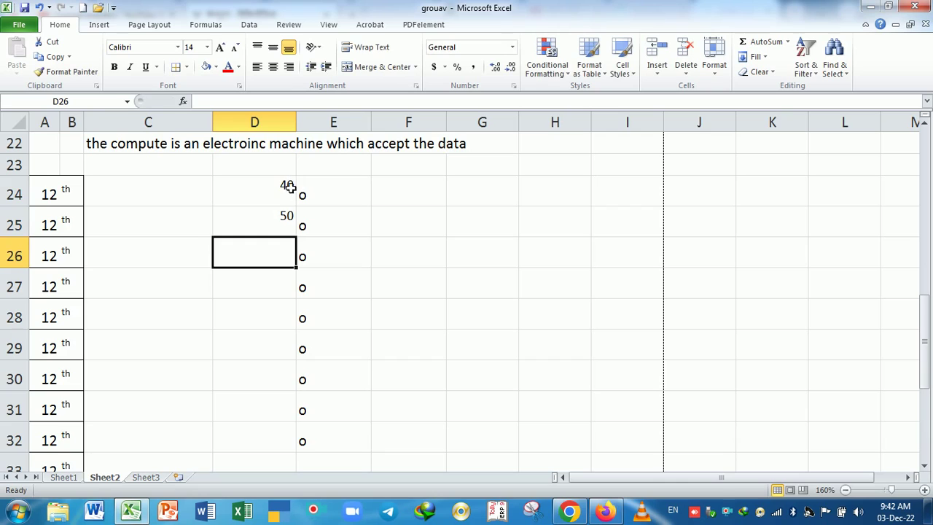
drag(283, 188, 299, 455)
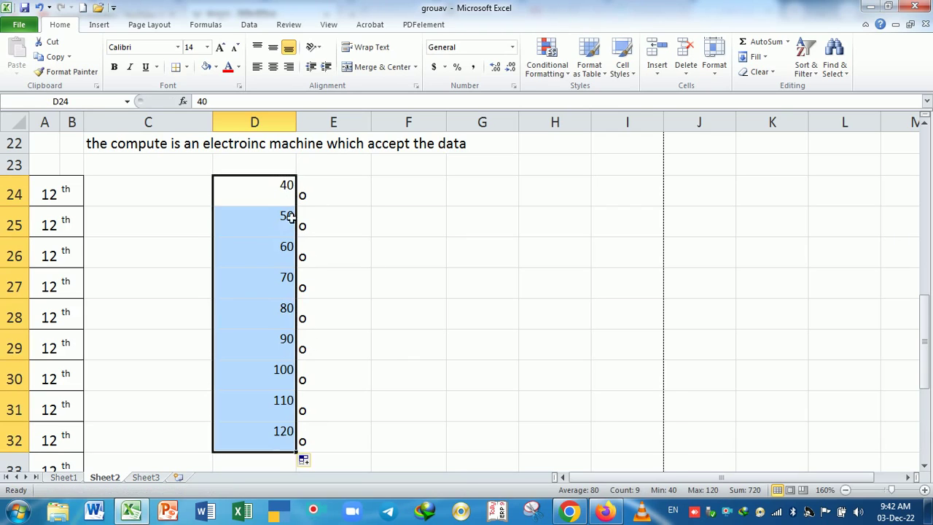
drag(333, 202, 345, 433)
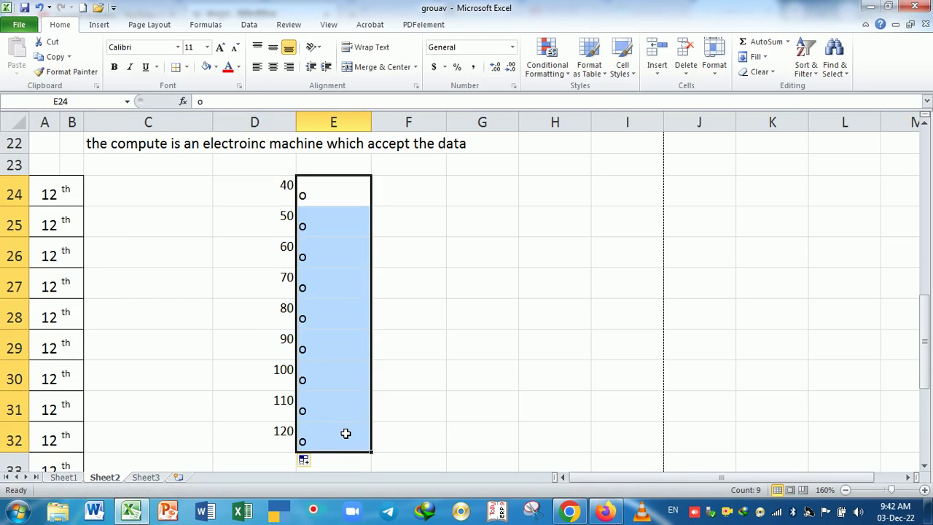
- Apply superscript to the o marks in E24:E32 through Format Cells
key(ctrl+1)
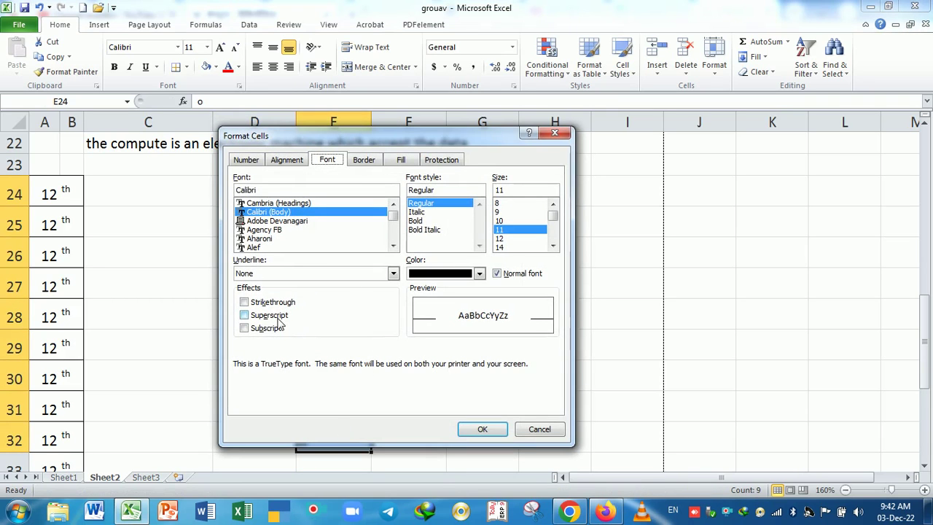
click(269, 314)
click(402, 160)
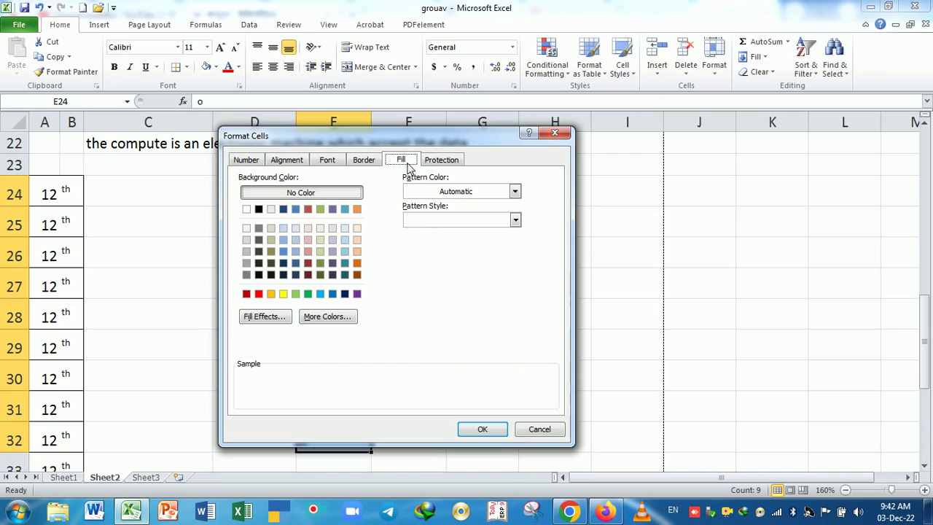
click(482, 429)
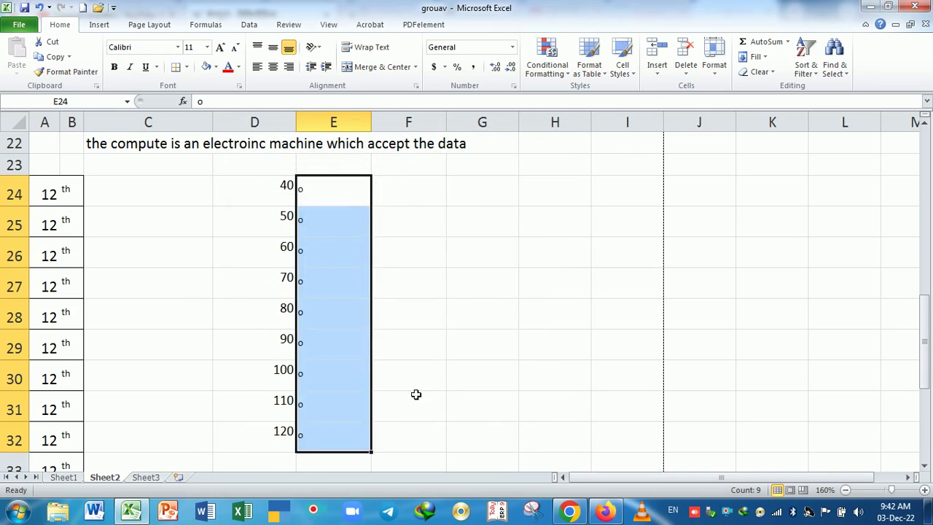
- Reselect E24:E32 and make sure Superscript stays ticked in the Font settings
click(329, 315)
drag(322, 198, 341, 438)
key(ctrl+1)
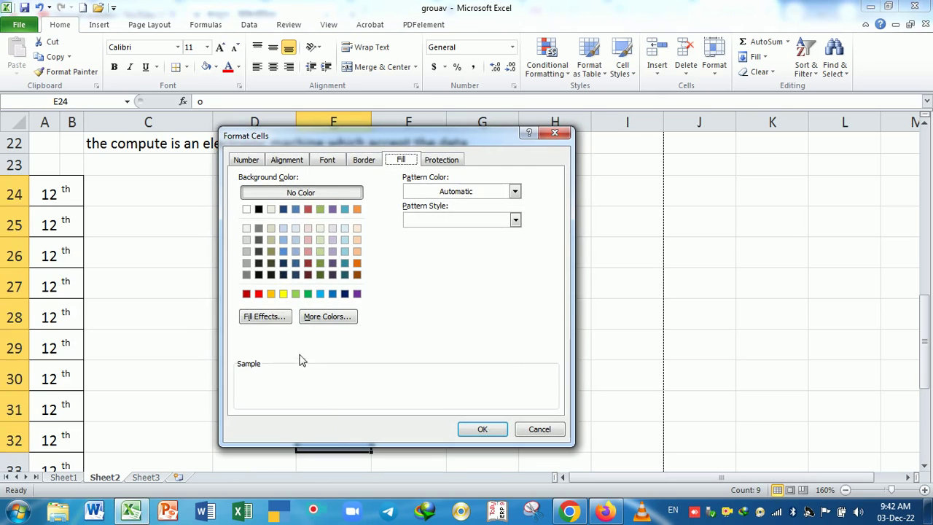
click(325, 161)
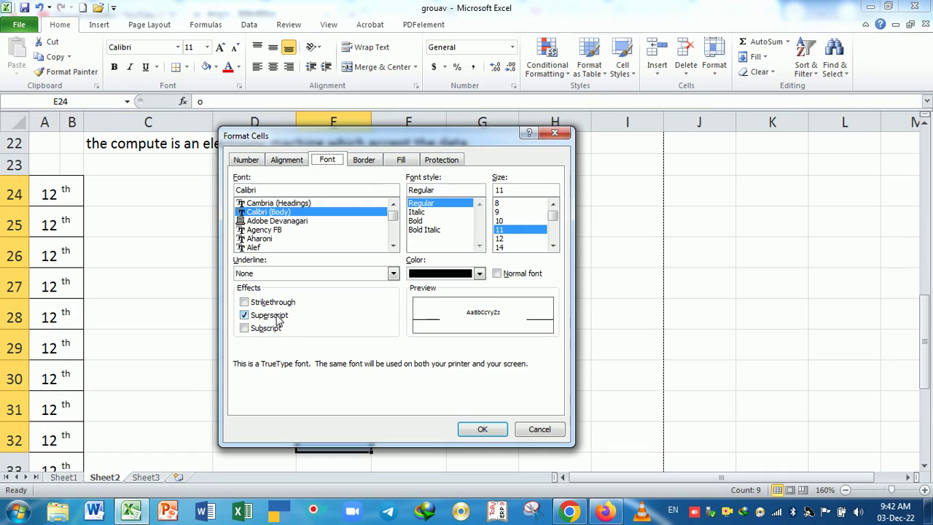
click(257, 319)
click(246, 317)
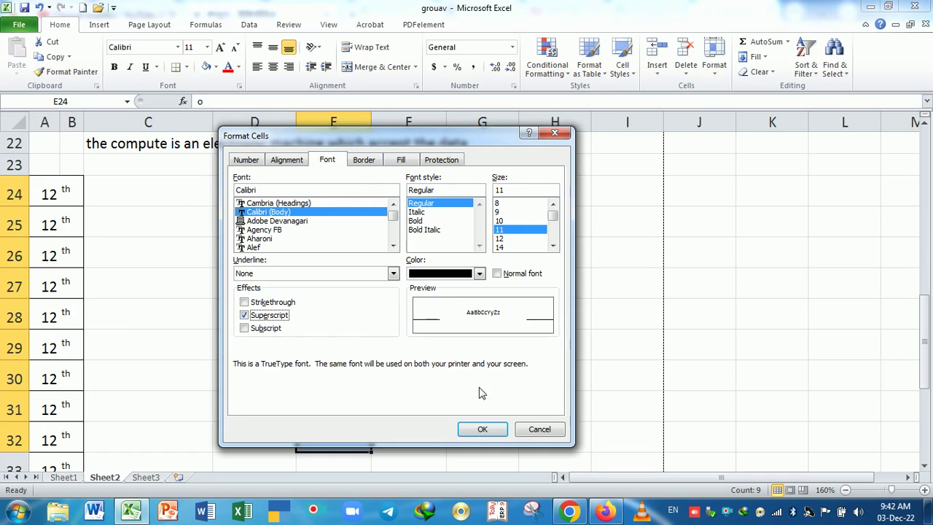
click(482, 429)
click(331, 285)
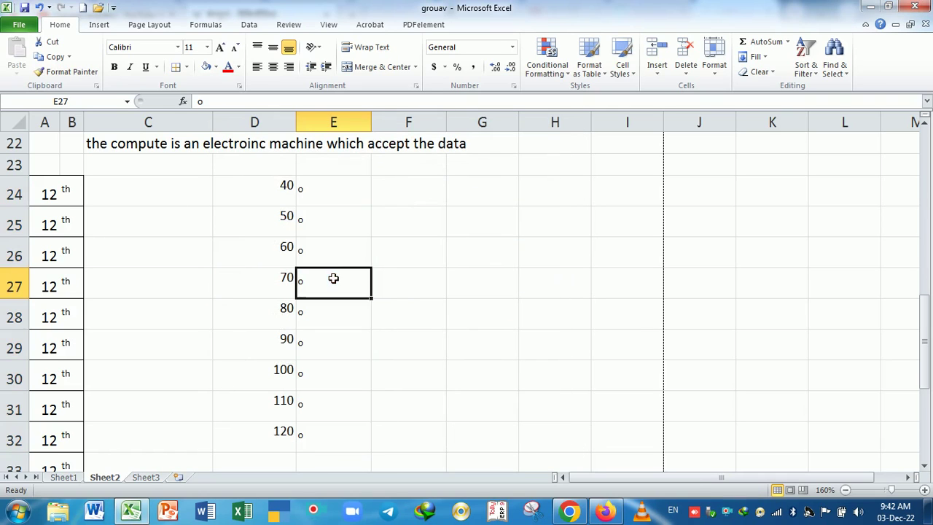
click(322, 194)
click(289, 188)
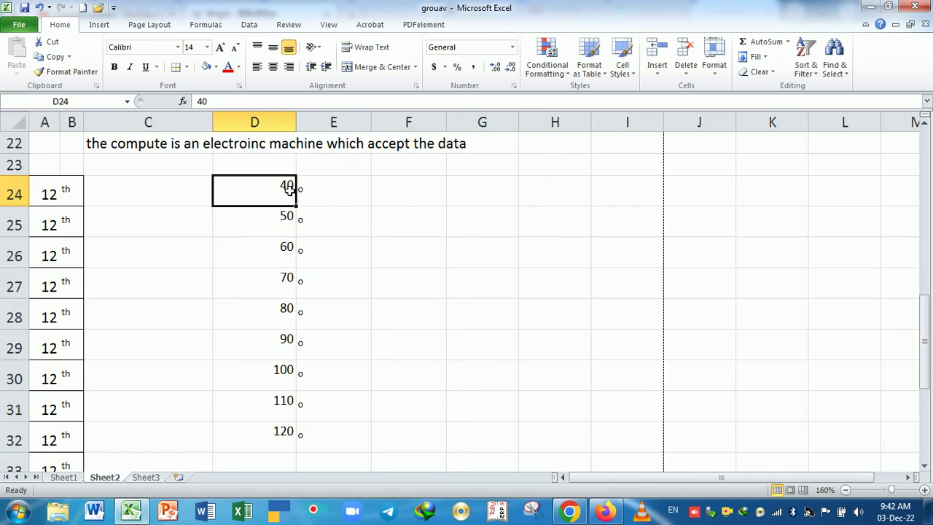
- Return the D24:D32 numbers to size 11, narrow columns D and E, and widen column C
drag(289, 188, 291, 437)
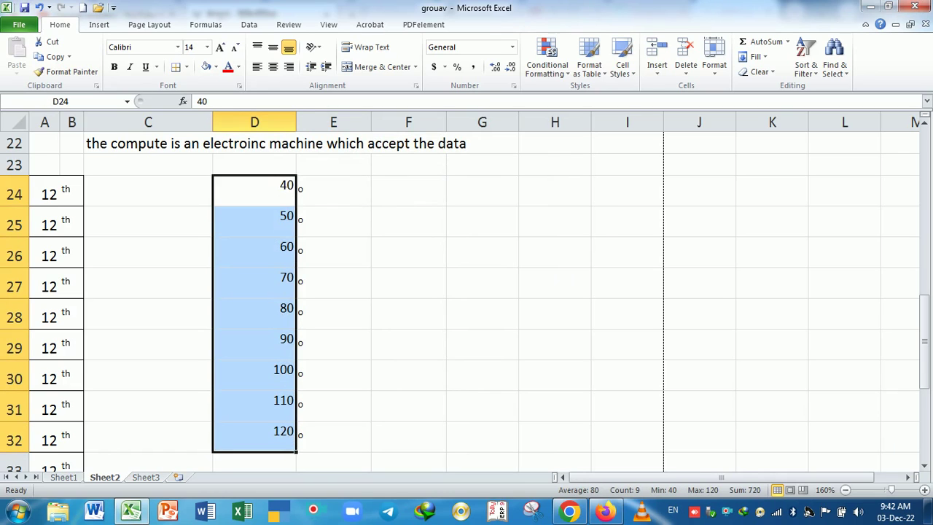
click(236, 47)
click(236, 47)
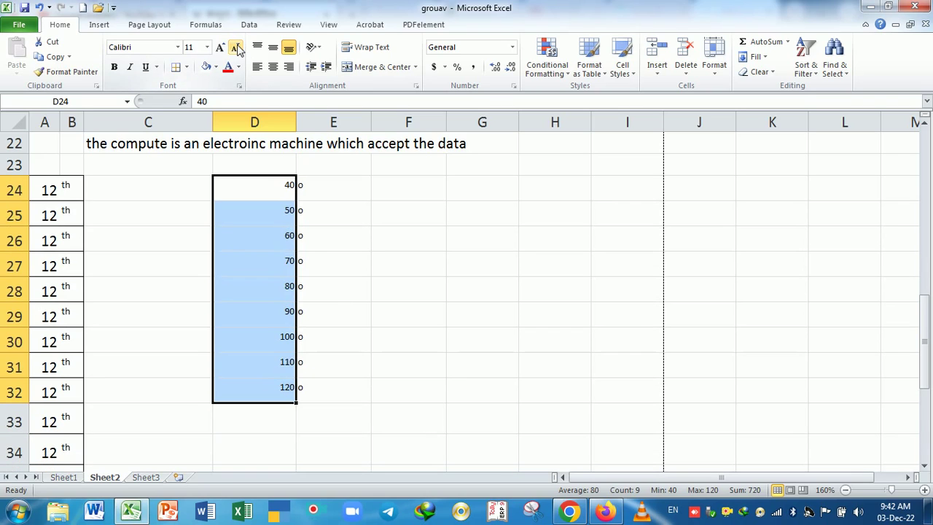
click(322, 250)
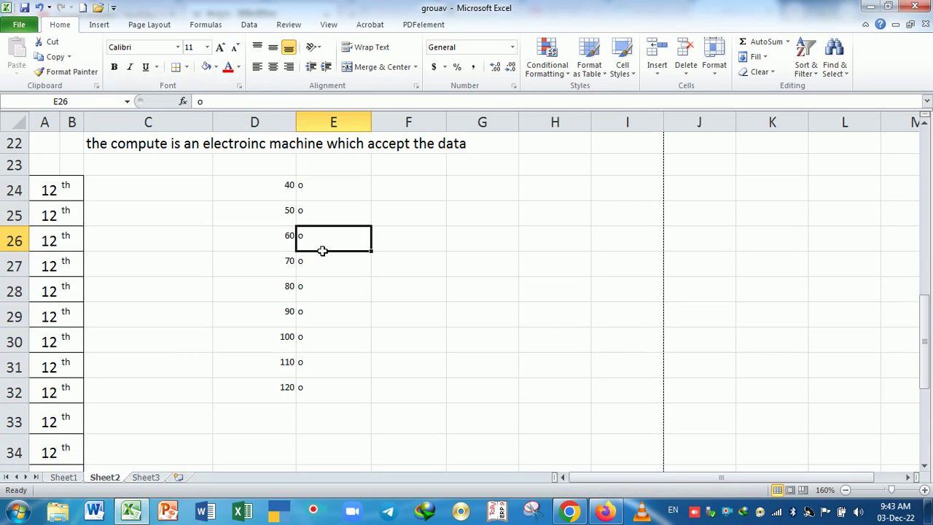
drag(270, 188, 332, 416)
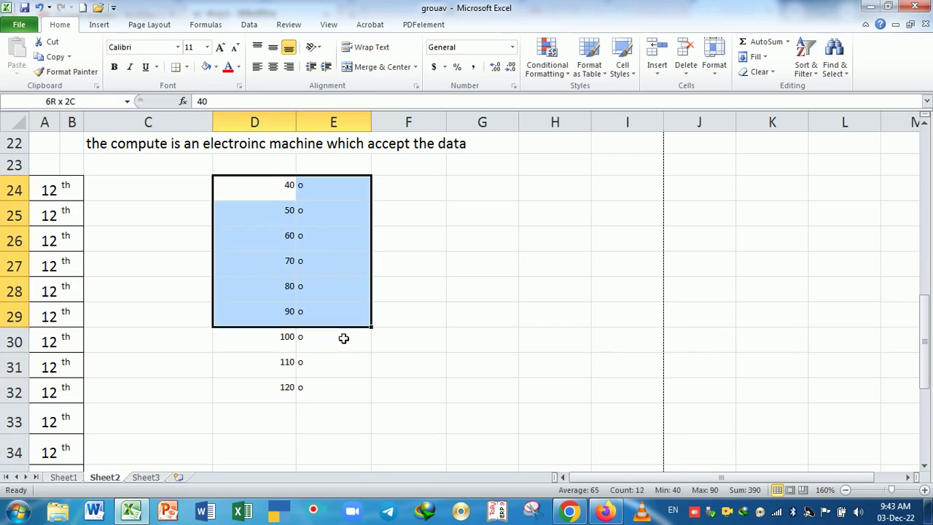
drag(372, 122, 318, 122)
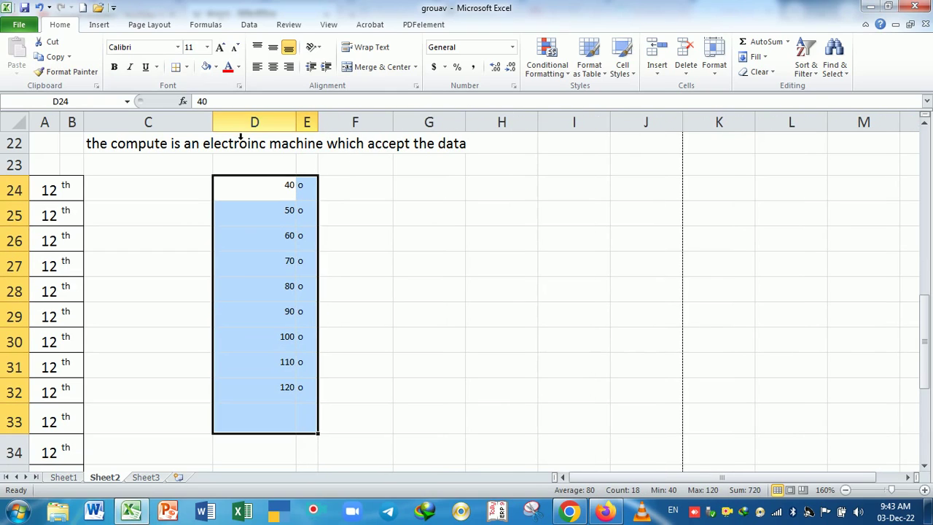
drag(214, 121, 260, 125)
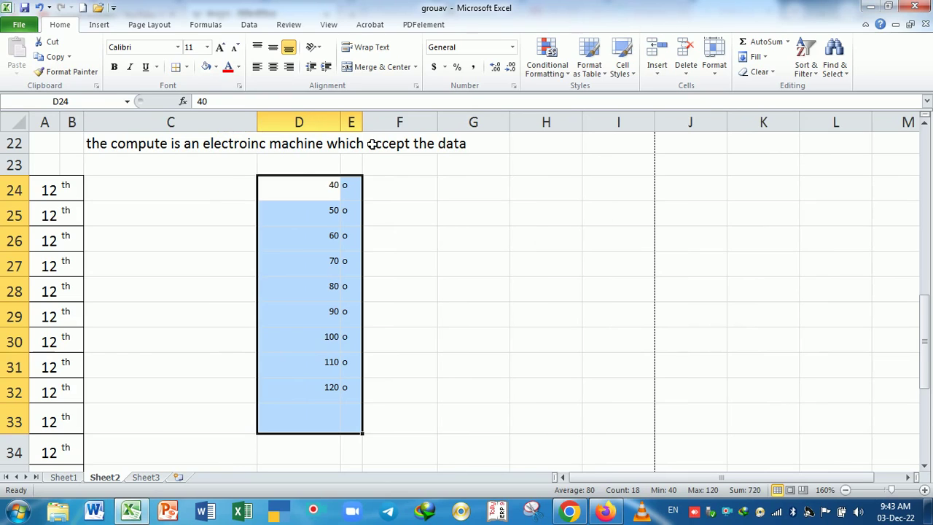
drag(349, 123, 286, 123)
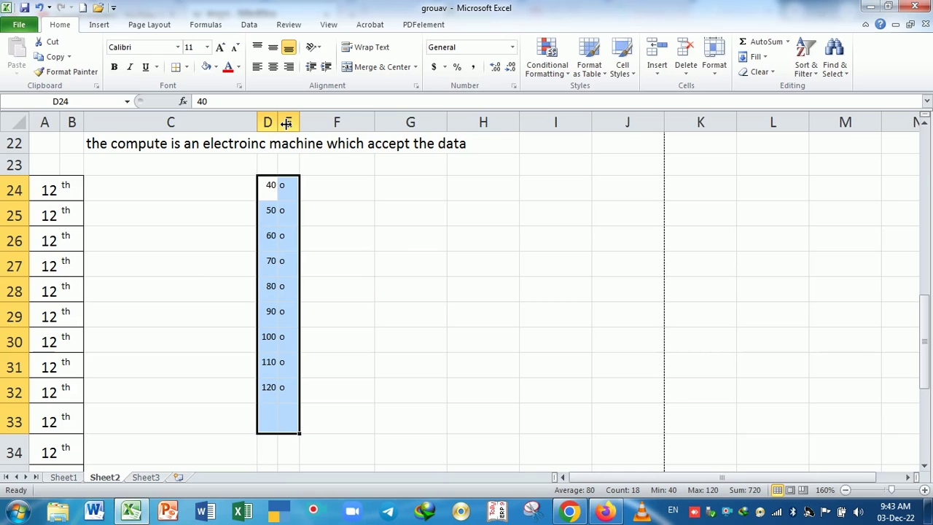
- Border D24:E33 with Outline and Inside lines, removing the vertical line between D and E
key(ctrl+1)
click(400, 159)
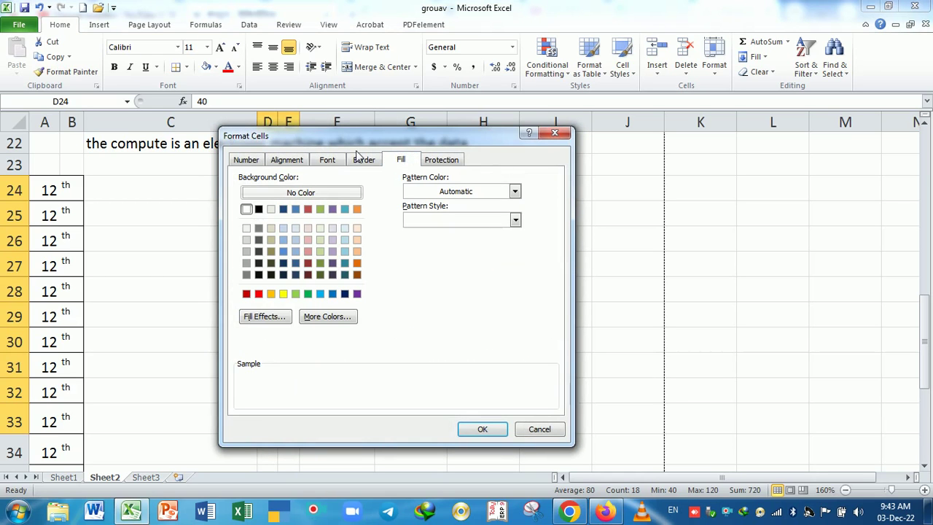
click(365, 161)
click(411, 200)
click(448, 200)
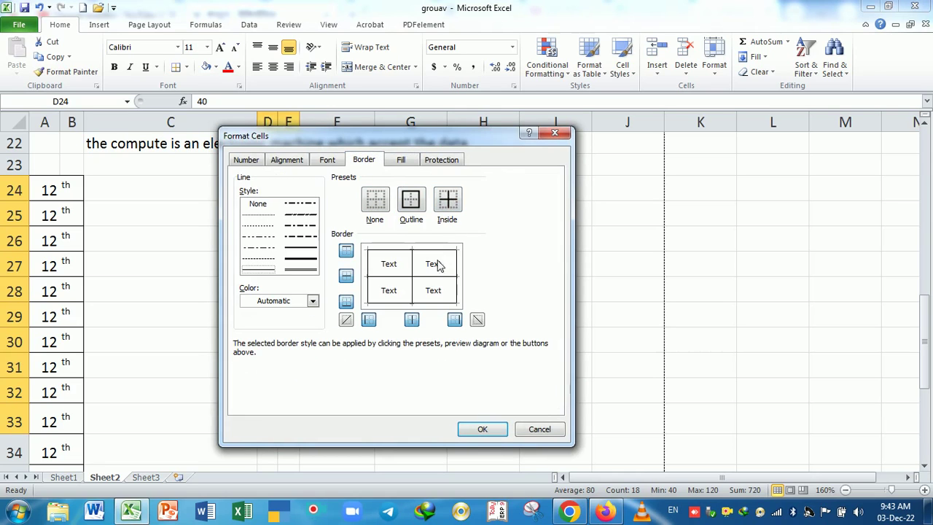
click(414, 268)
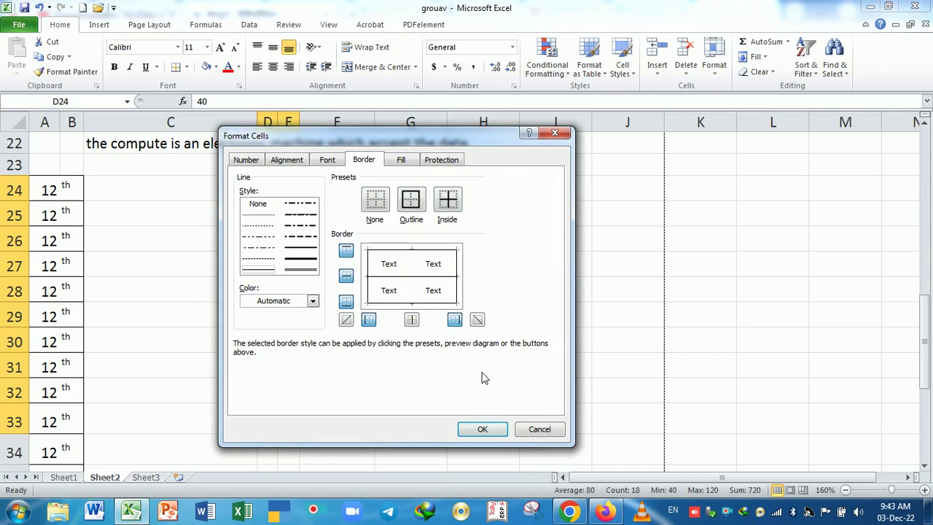
click(487, 430)
click(422, 382)
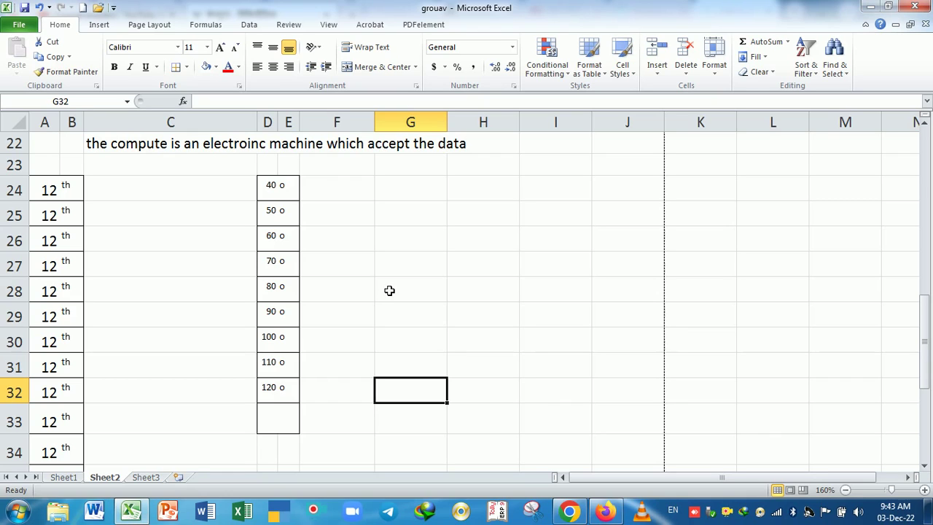
key(ctrl+p)
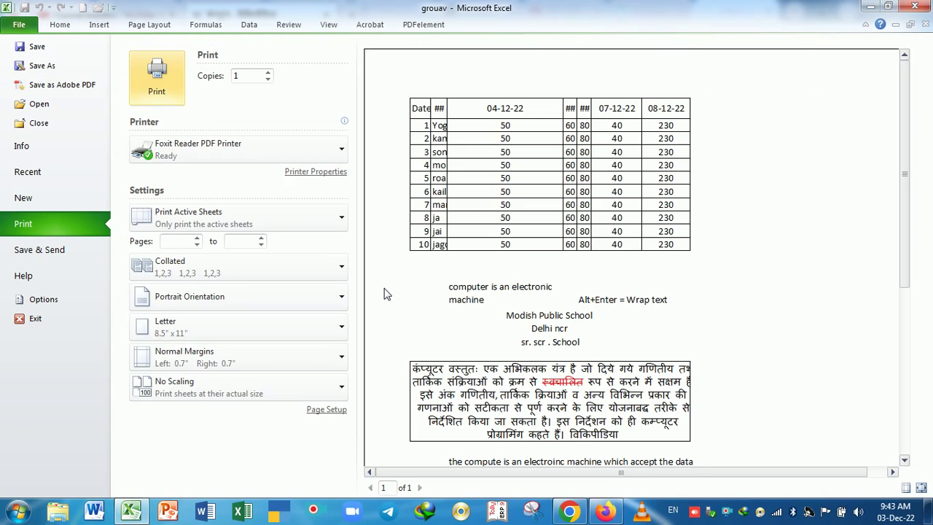
key(Escape)
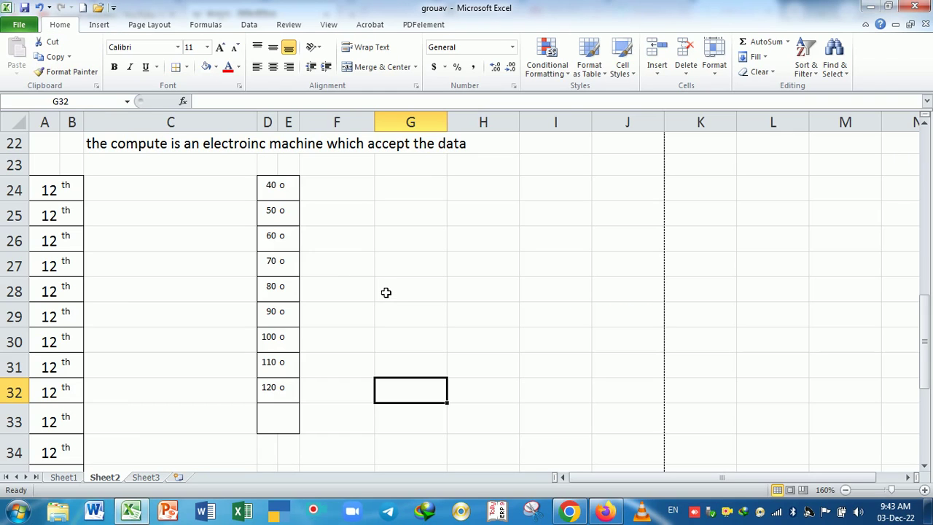
click(372, 288)
key(ctrl+1)
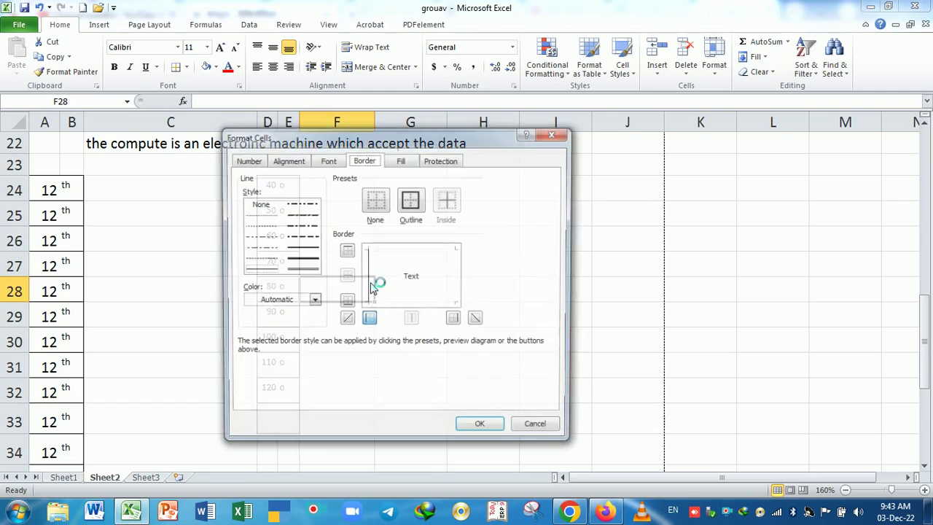
click(247, 161)
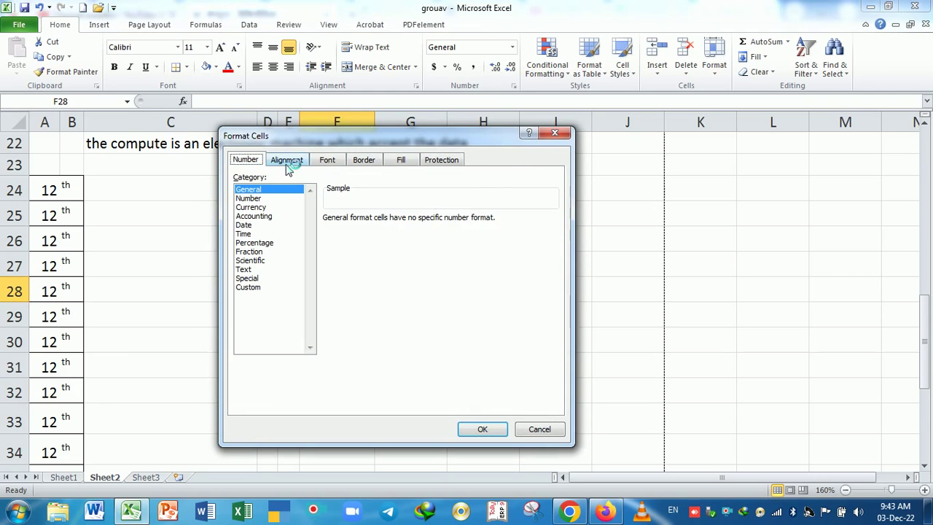
click(287, 162)
click(329, 162)
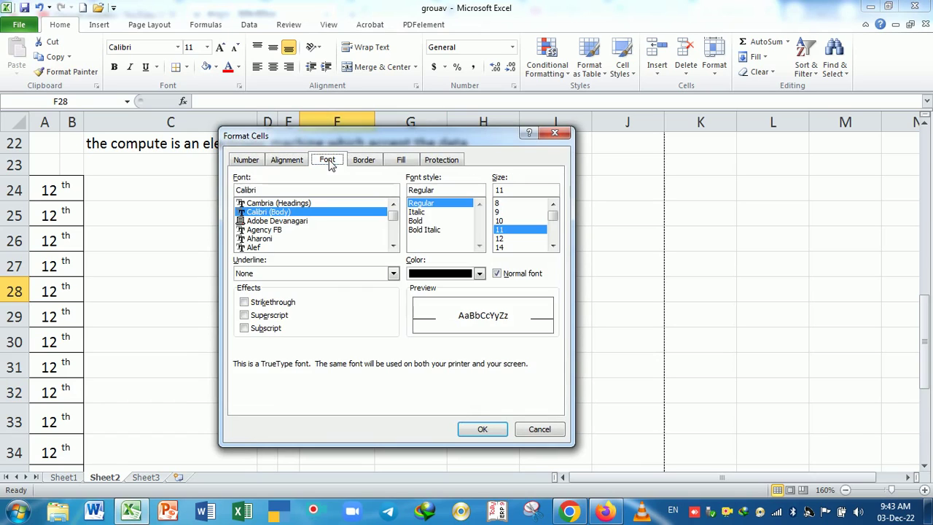
click(371, 164)
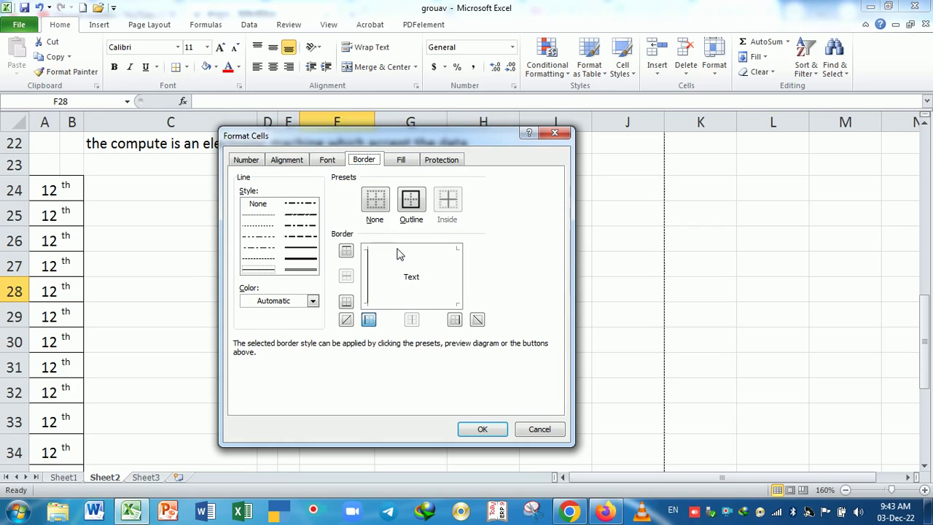
click(554, 133)
- Give D24:E33 thick outline and inside borders, with no vertical line between D and E
scroll(351, 316, up, 1)
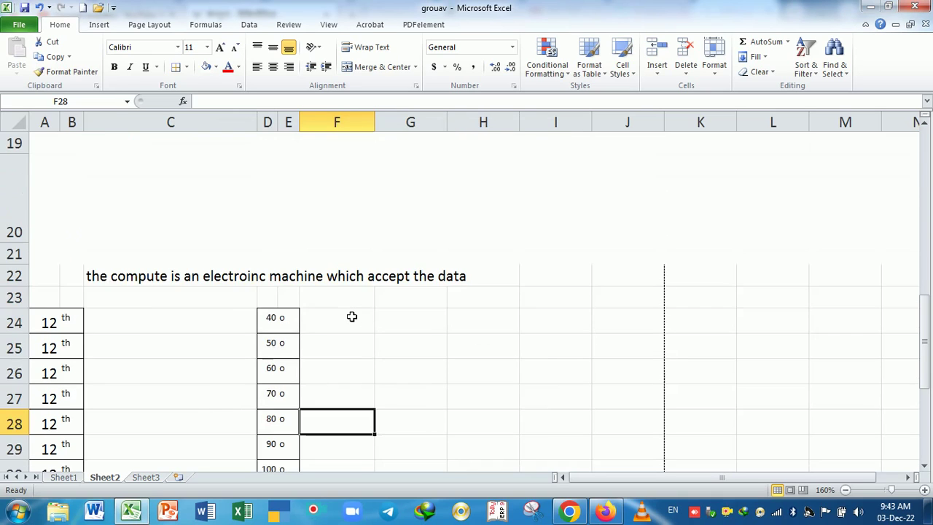
scroll(351, 317, up, 1)
scroll(339, 302, down, 2)
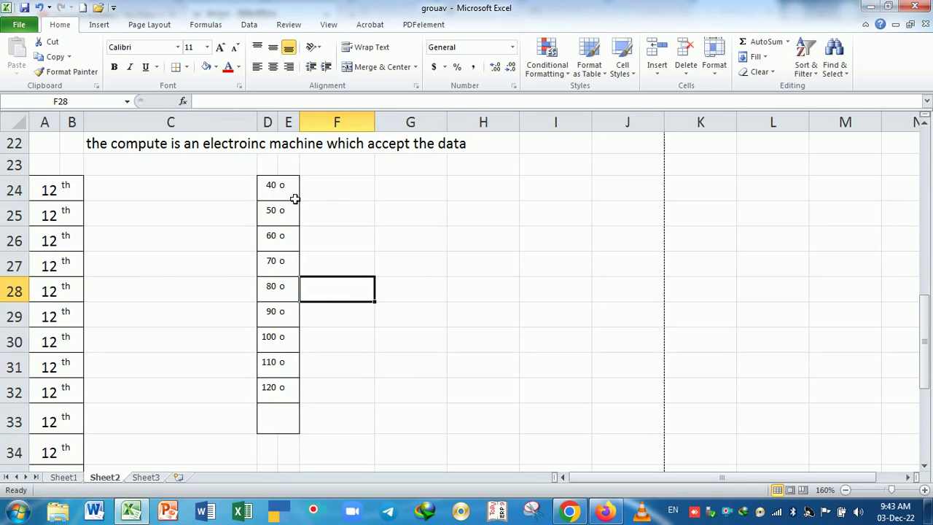
mouse_move(288, 193)
mouse_down()
mouse_move(302, 307)
mouse_move(279, 430)
mouse_up()
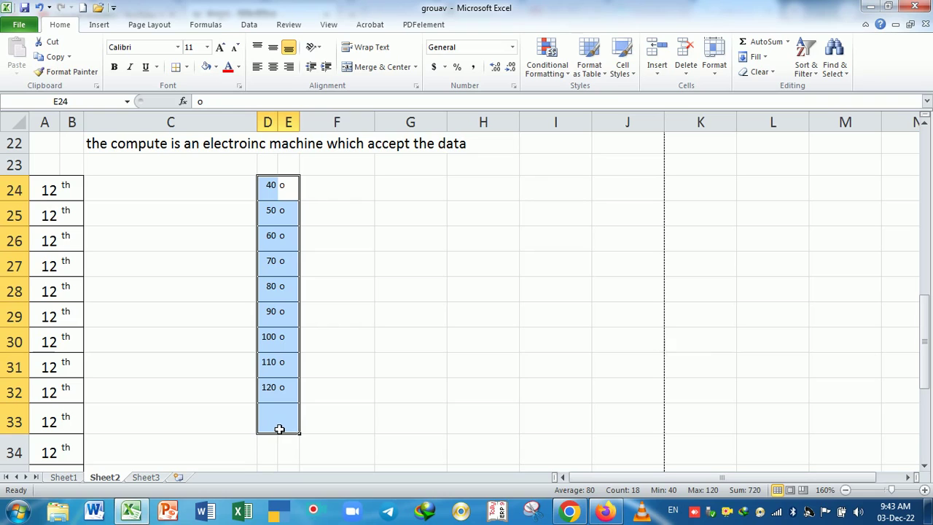
key(ctrl+1)
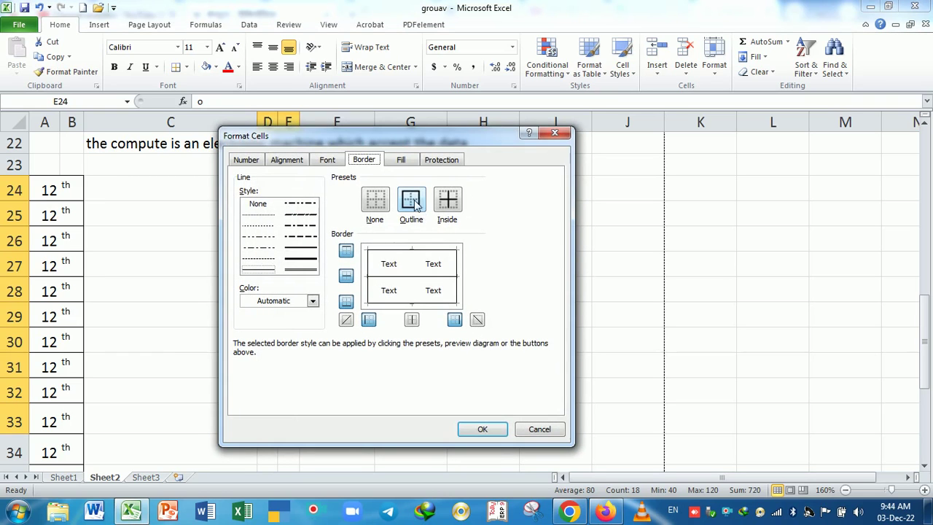
click(302, 248)
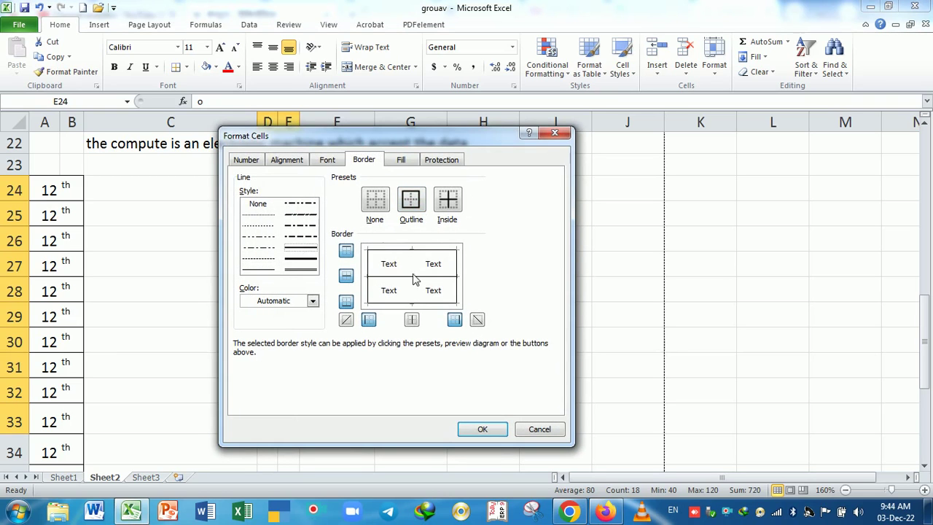
click(420, 206)
click(450, 200)
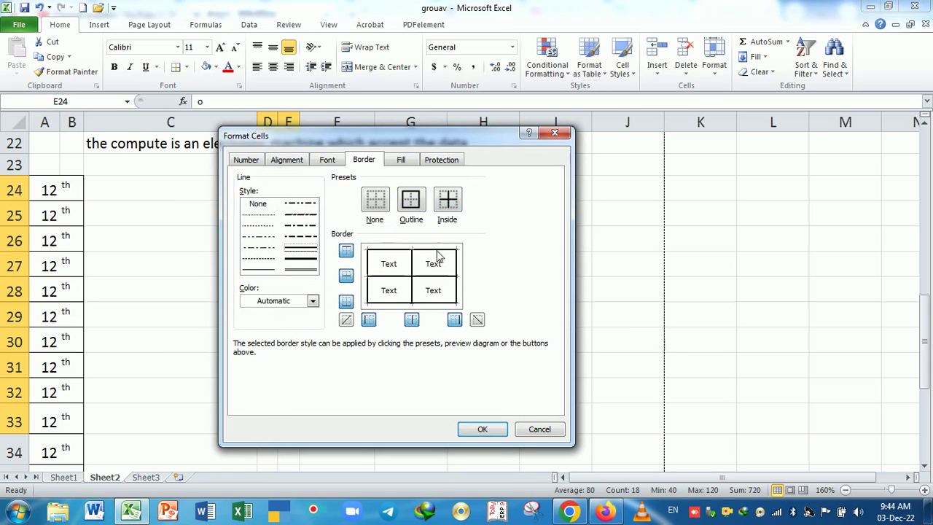
click(414, 301)
click(482, 428)
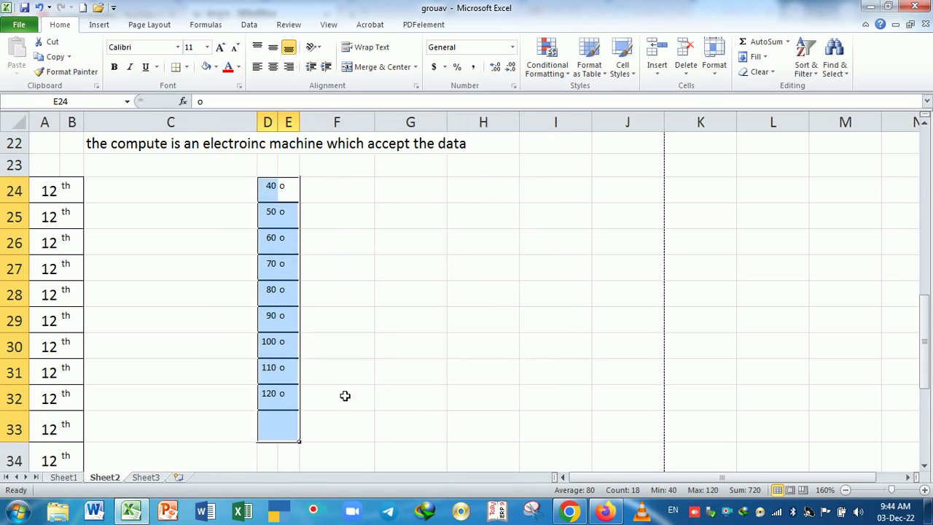
click(344, 396)
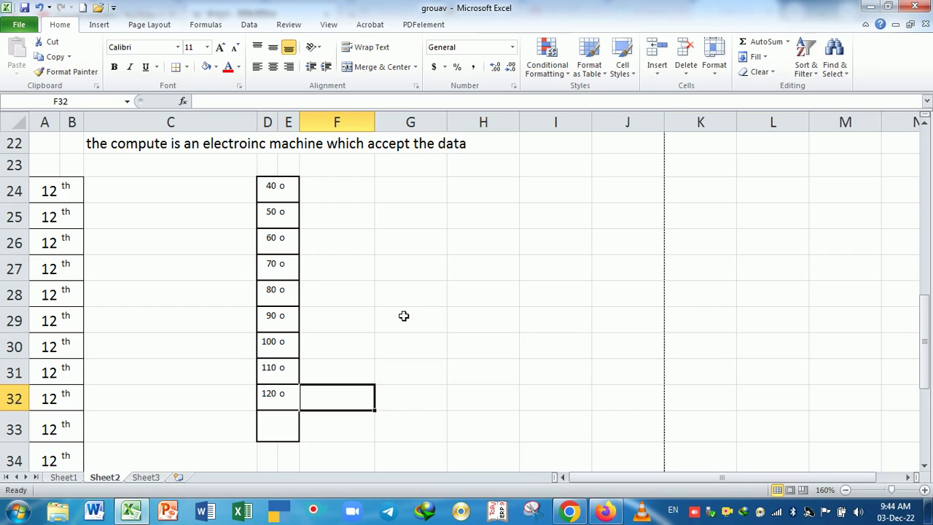
- Look at the Fill options in Format Cells and close without changes
key(ctrl+1)
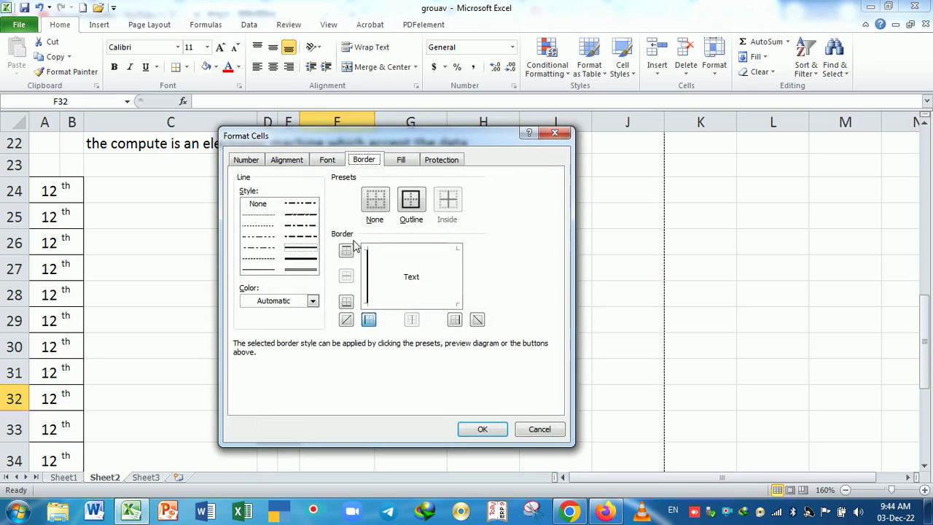
click(403, 161)
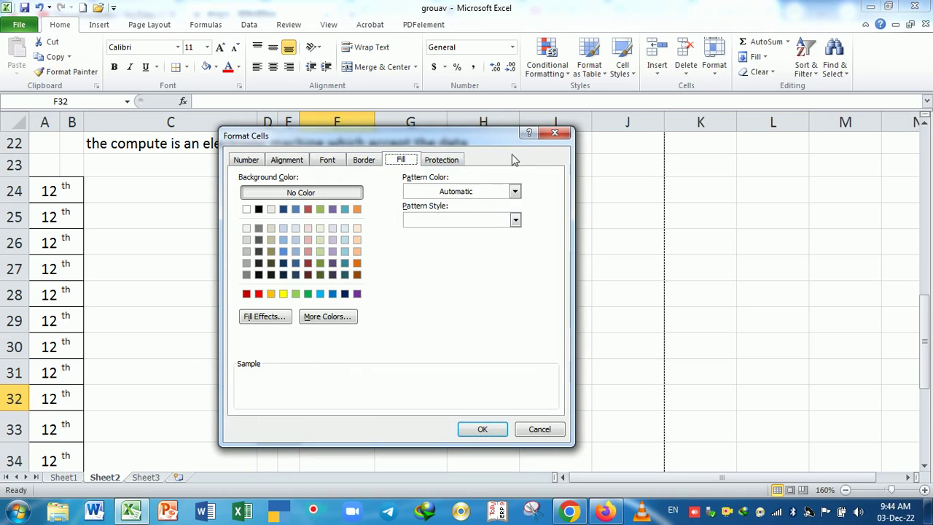
click(554, 133)
- Widen column D and autofit columns E, B and A to their contents
drag(924, 320, 922, 179)
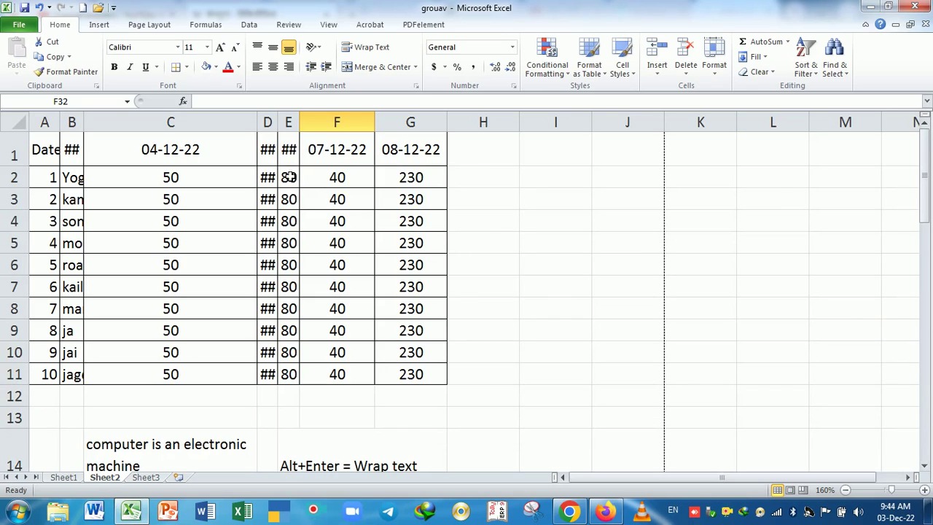
drag(288, 124, 326, 122)
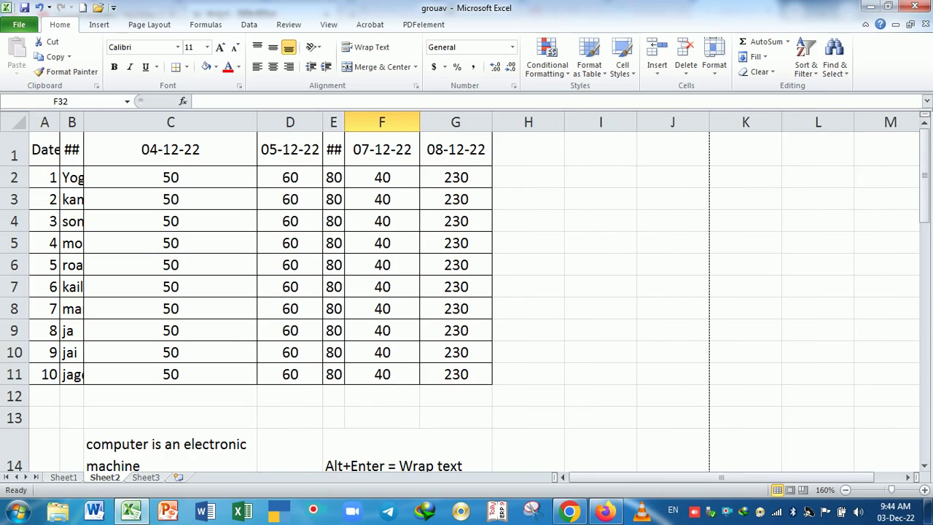
double_click(345, 123)
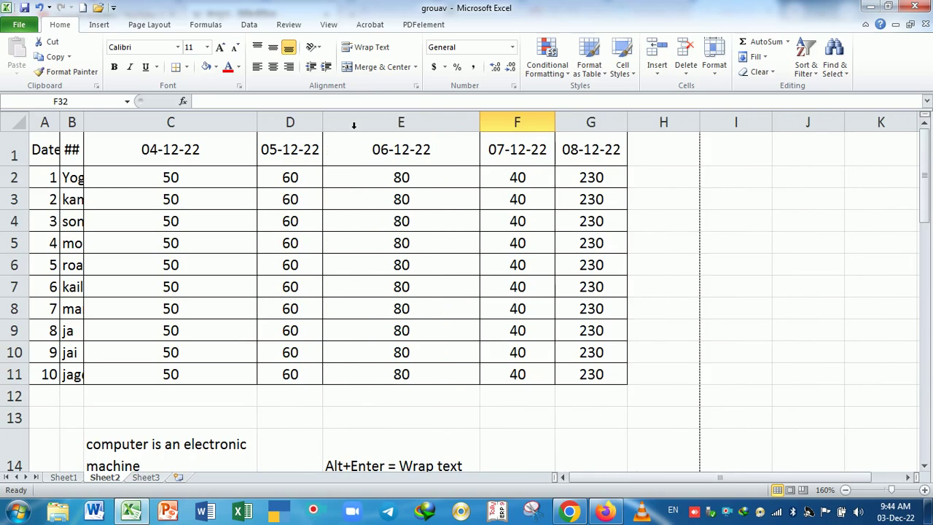
double_click(90, 124)
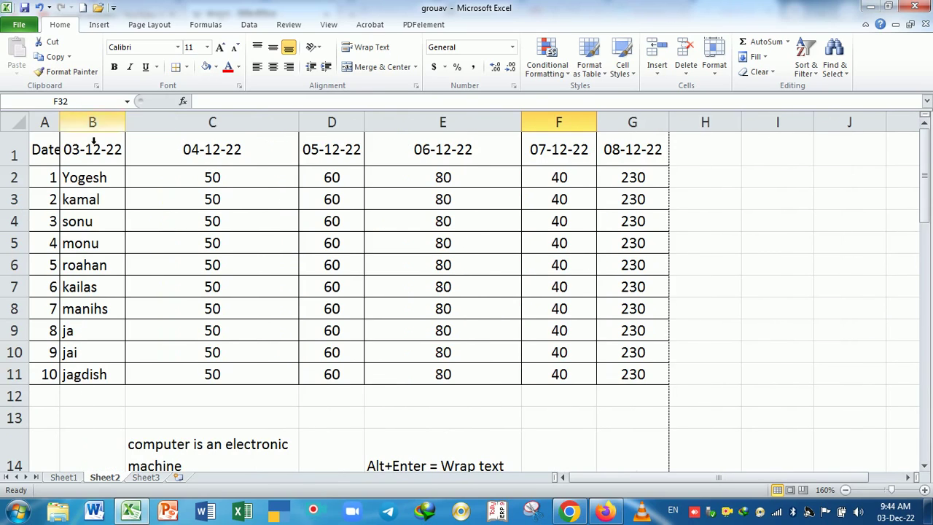
double_click(60, 123)
- Fill the header row A1:G1, Date through 08-12-22, with yellow
drag(44, 149, 641, 161)
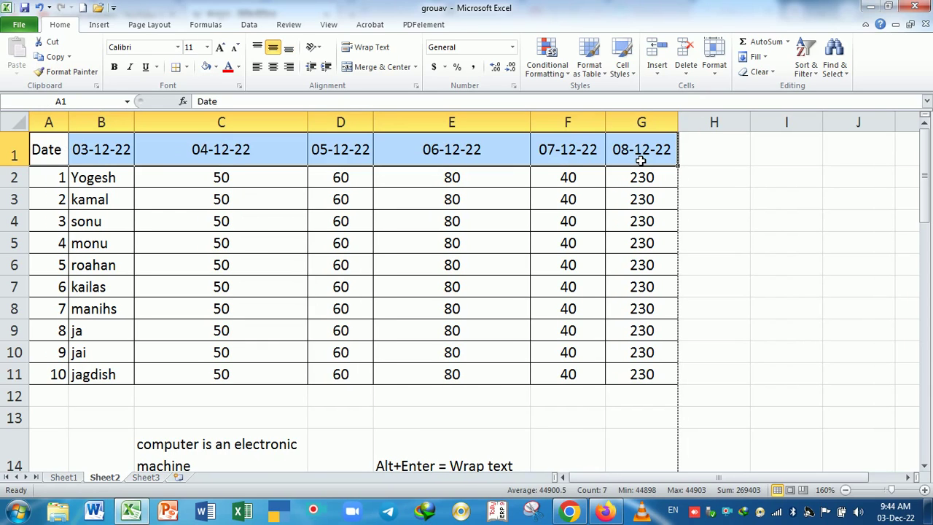
key(ctrl+1)
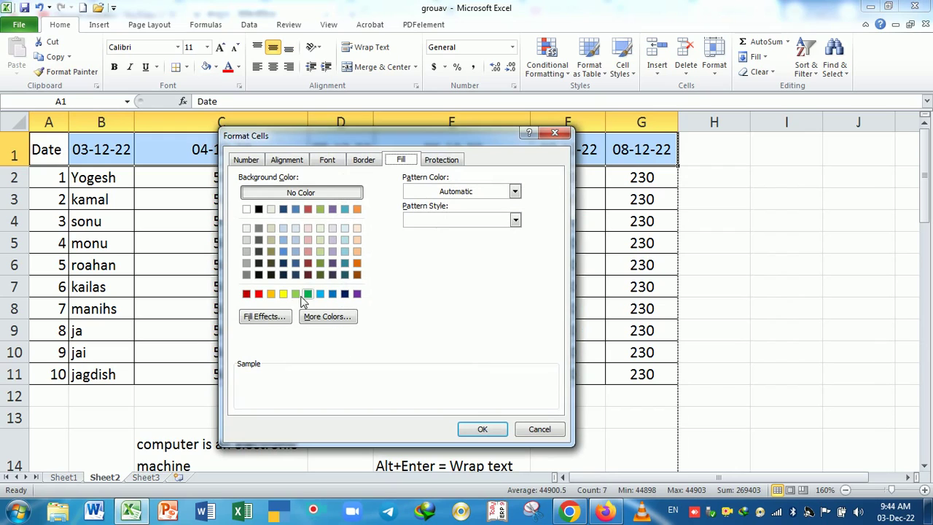
click(296, 295)
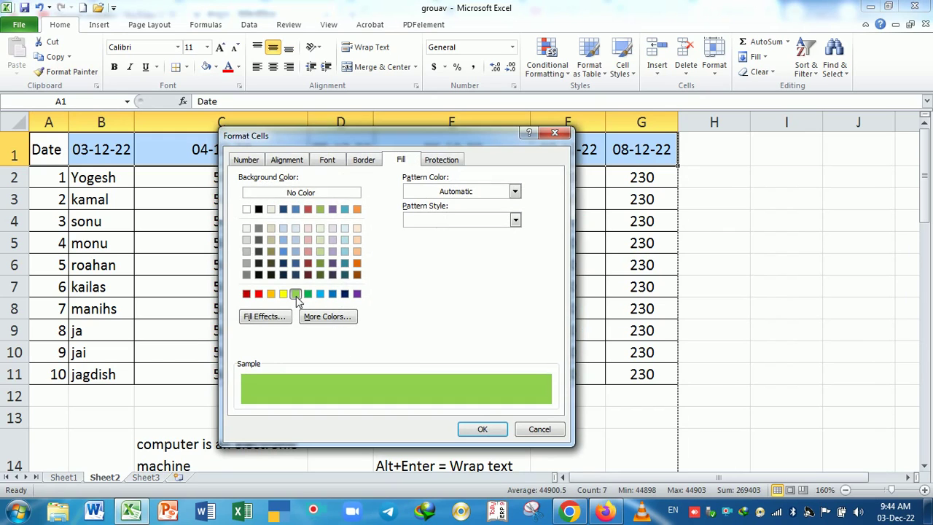
click(283, 293)
click(482, 429)
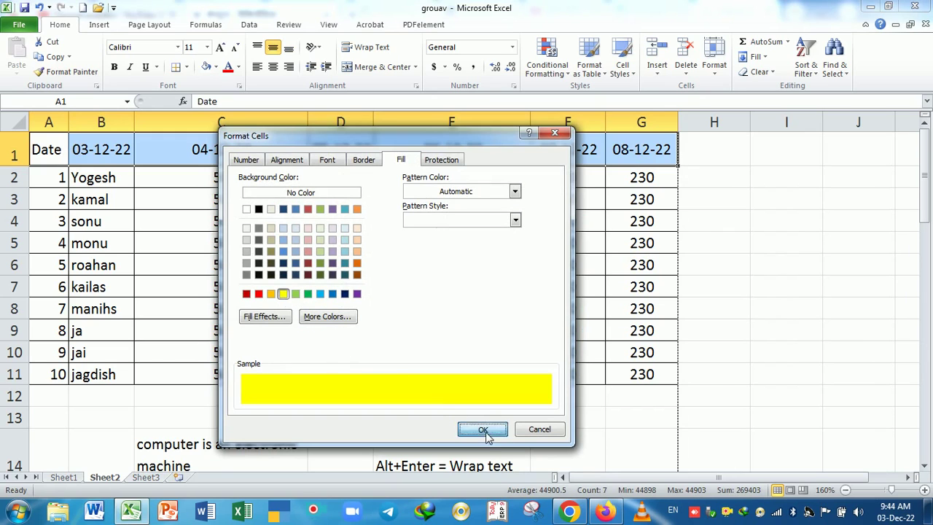
click(588, 291)
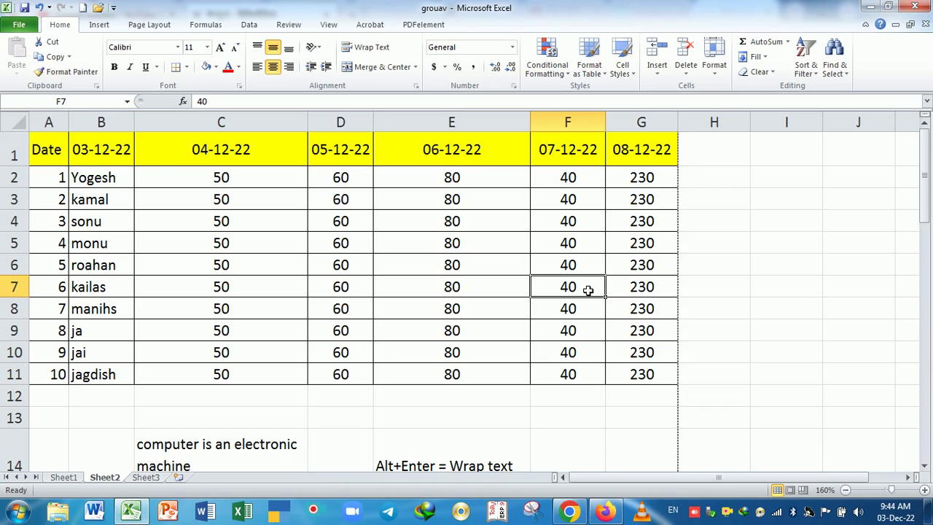
drag(52, 157, 650, 165)
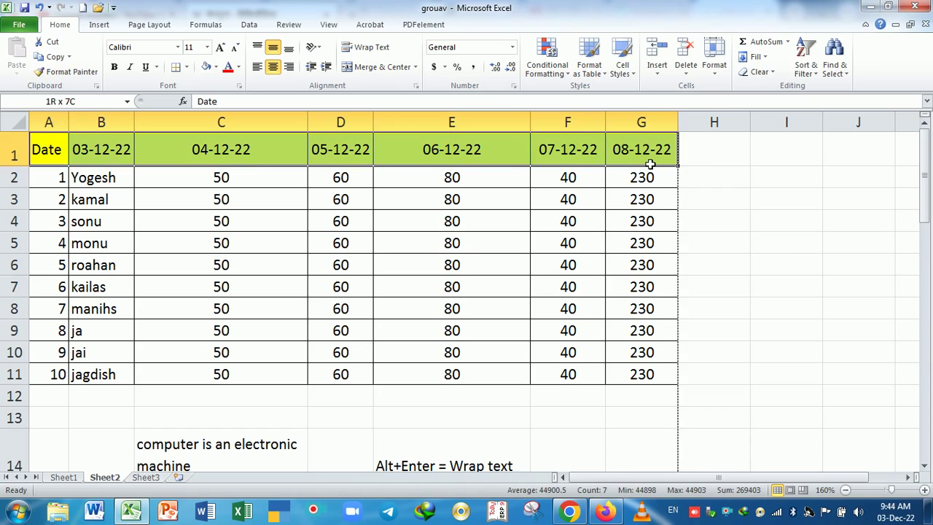
click(216, 66)
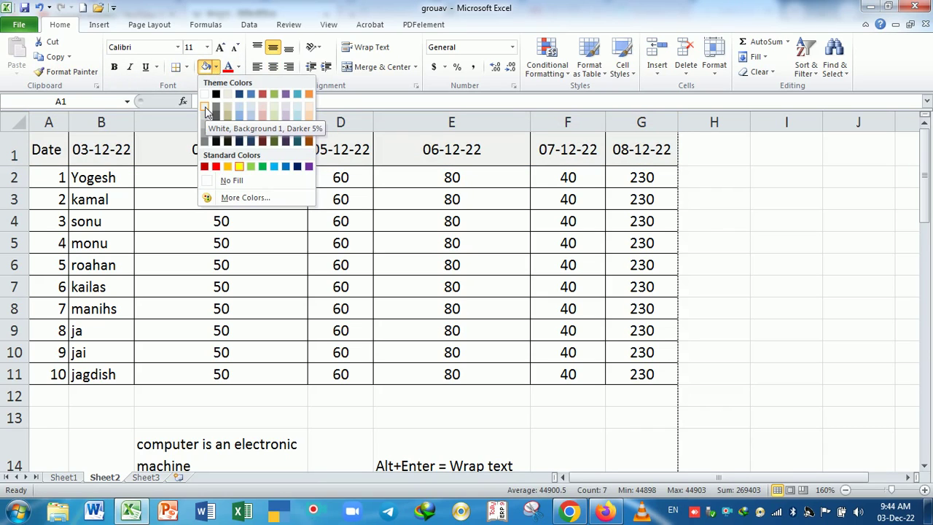
- Fill header cells A1:G1 with light grey from the Standard colour palette
click(205, 109)
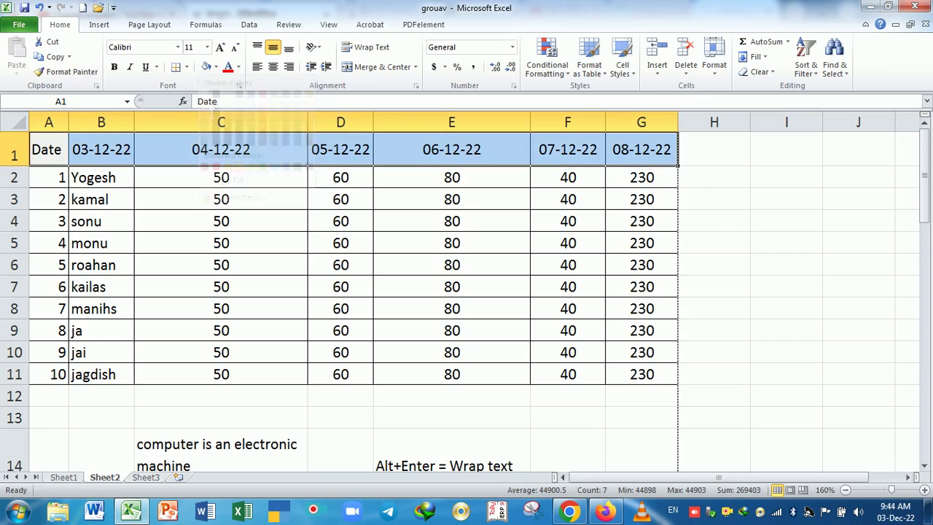
click(237, 202)
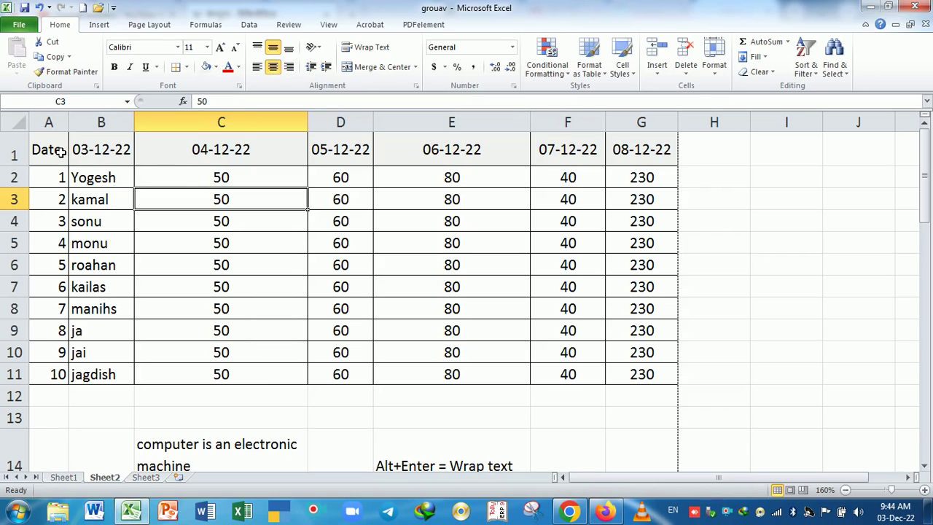
drag(63, 153, 627, 156)
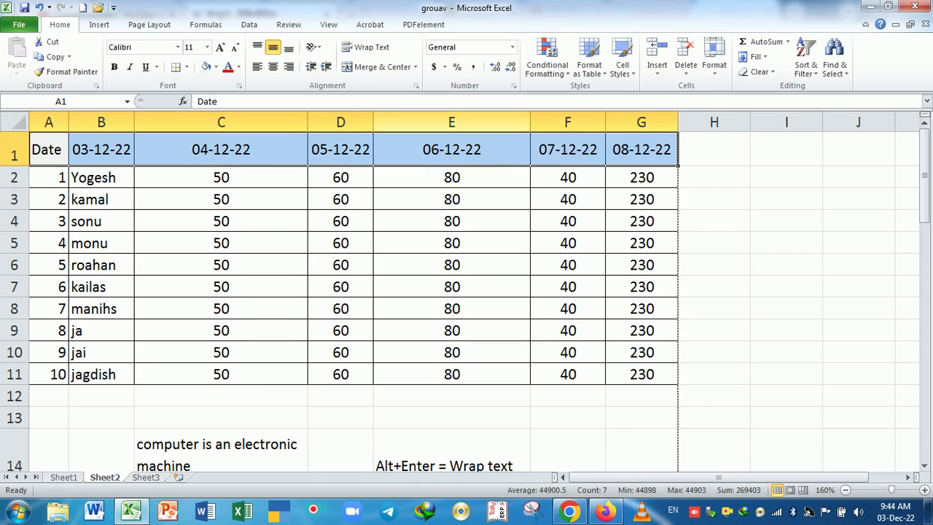
click(215, 66)
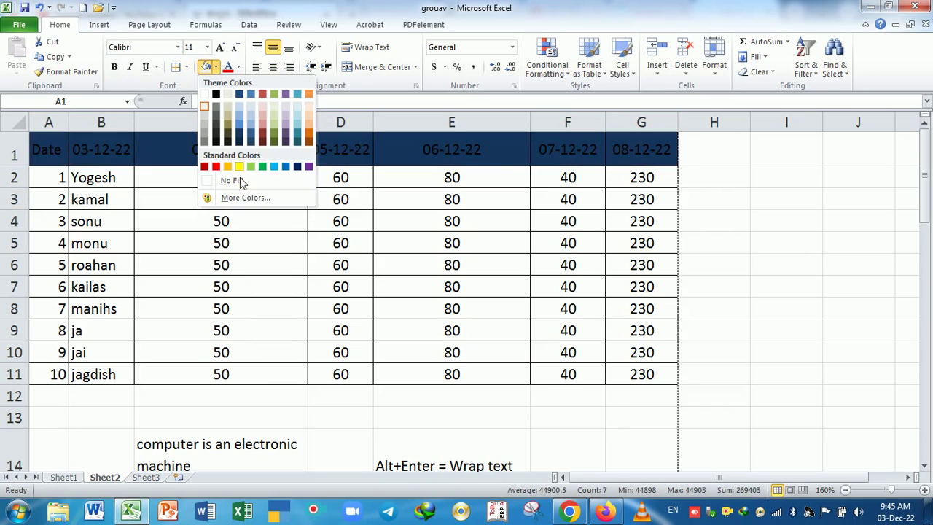
click(244, 197)
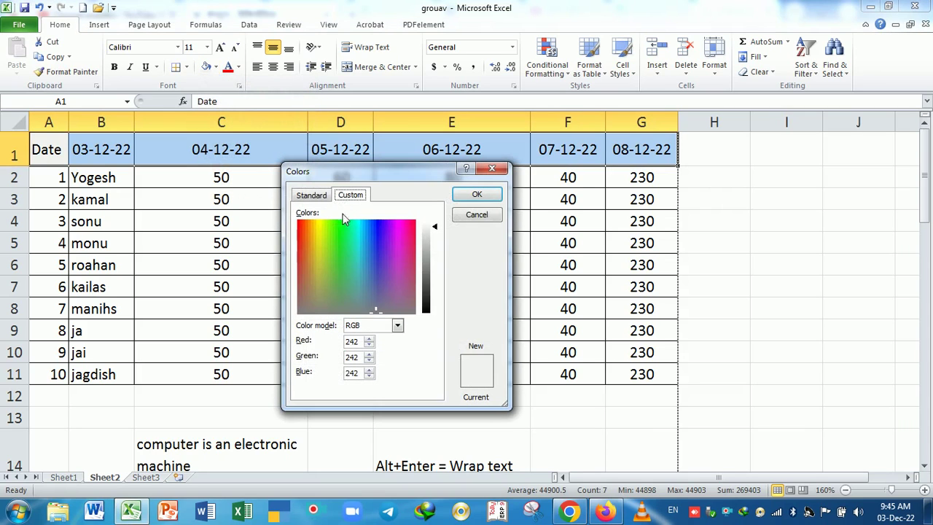
click(312, 196)
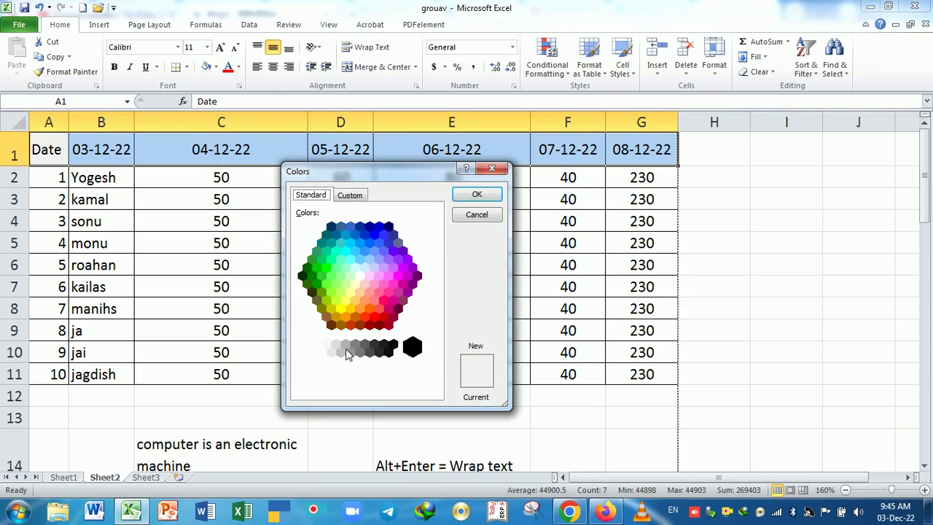
click(326, 345)
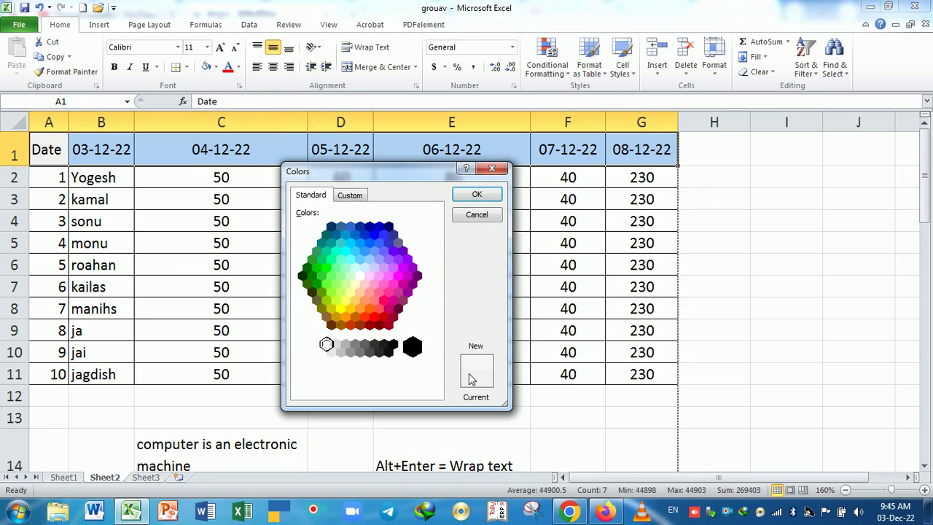
click(330, 352)
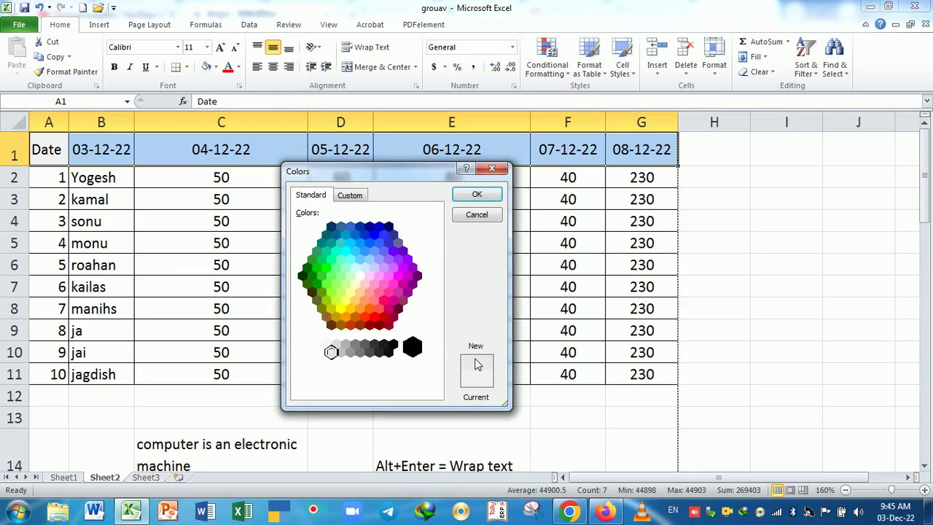
click(481, 197)
click(264, 229)
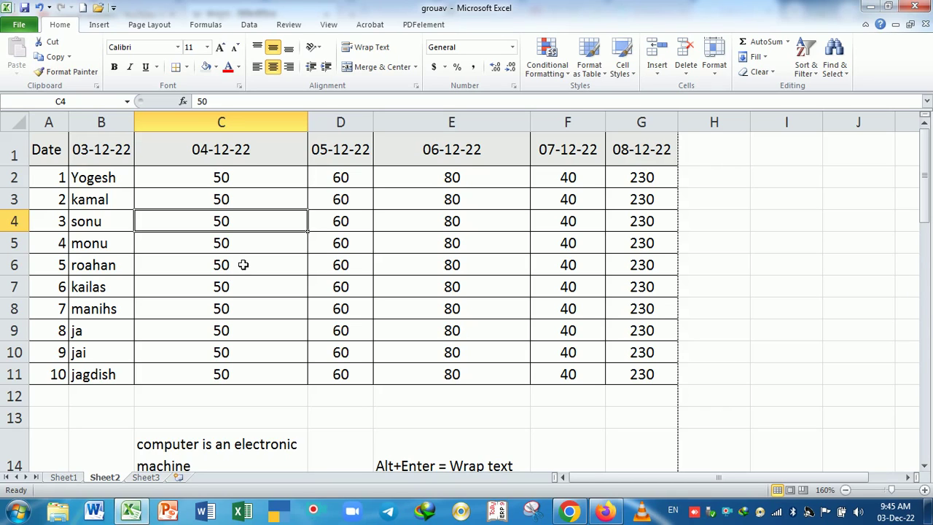
- Make the header row A1:G1 text bold
key(ctrl+1)
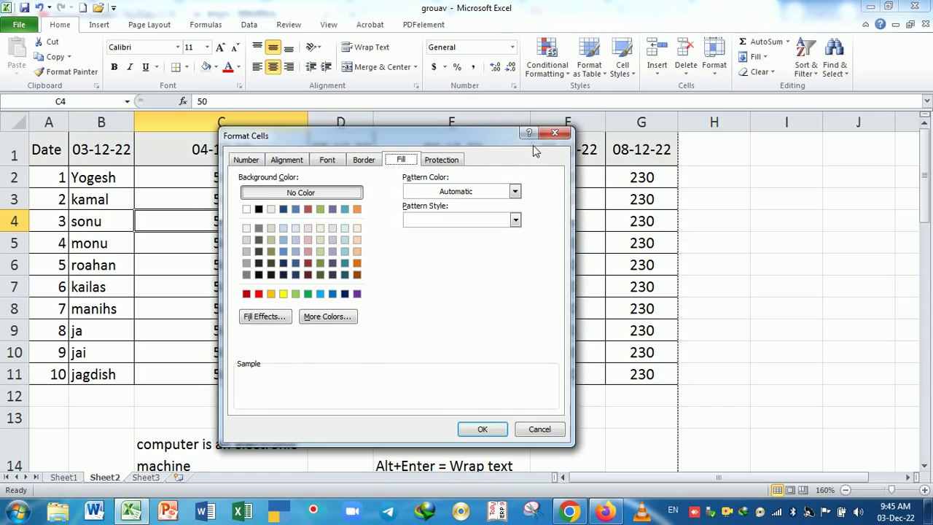
click(554, 134)
drag(59, 151, 626, 150)
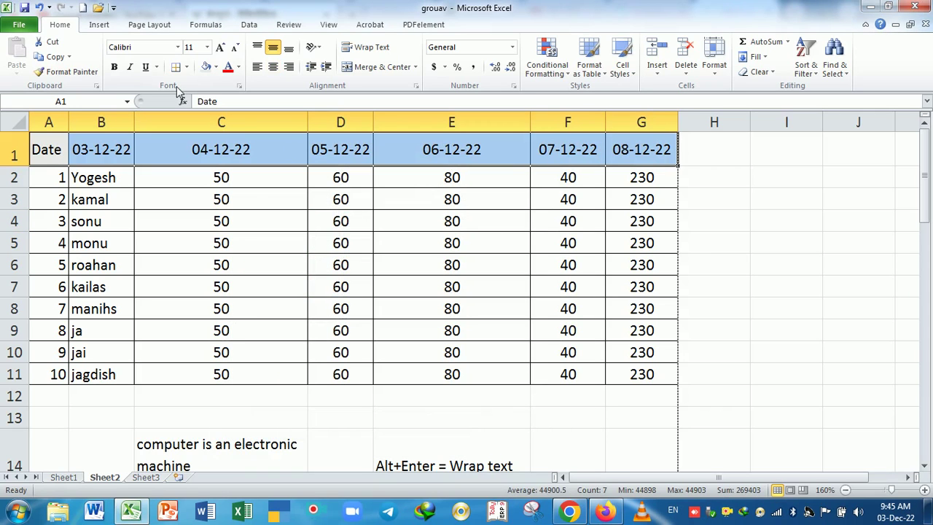
click(114, 67)
click(238, 242)
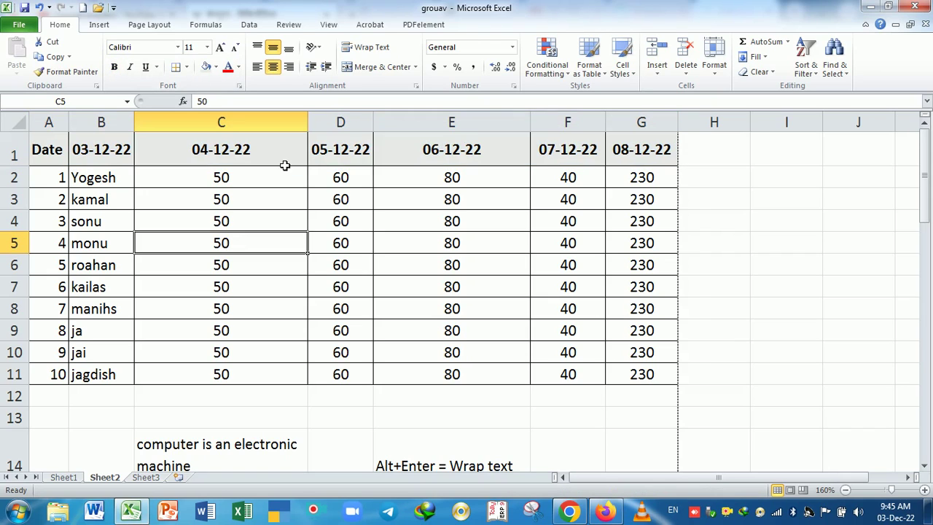
- Review the Format Cells Protection, Fill and Number options, closing without changes
key(ctrl+1)
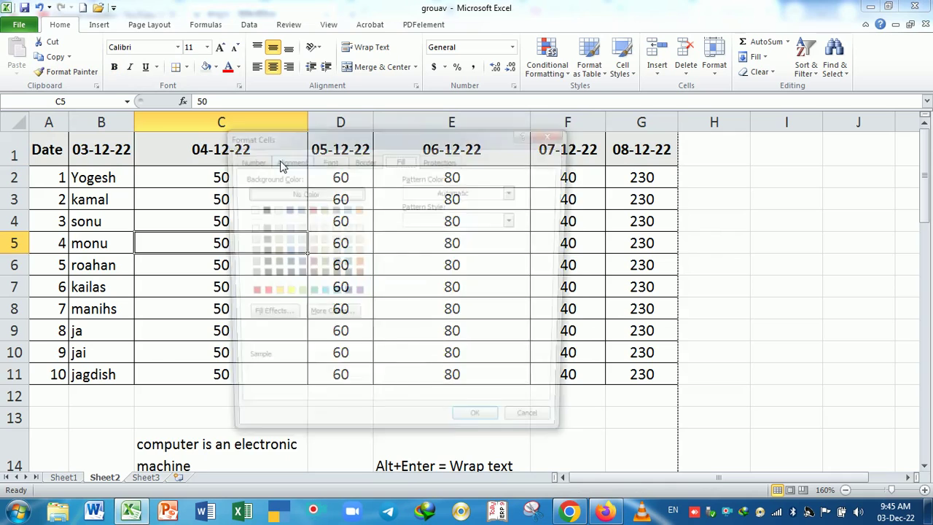
click(441, 160)
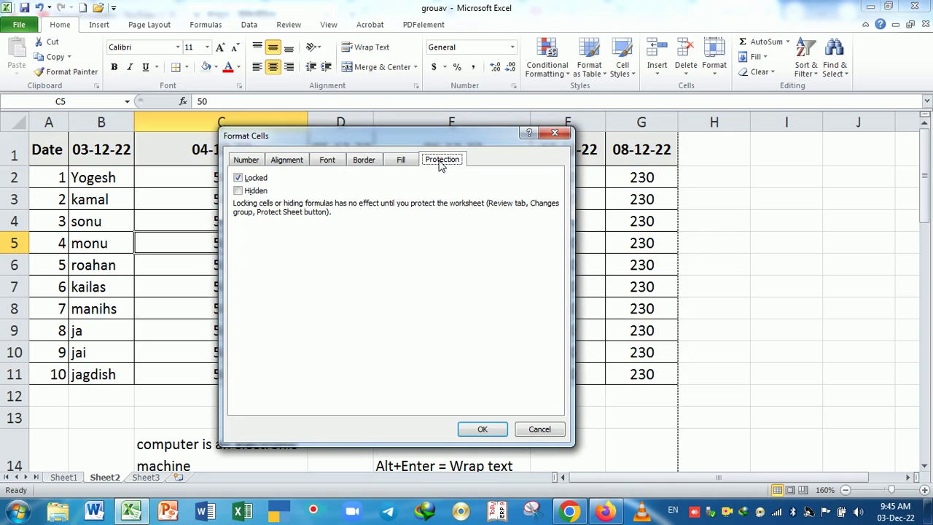
click(403, 164)
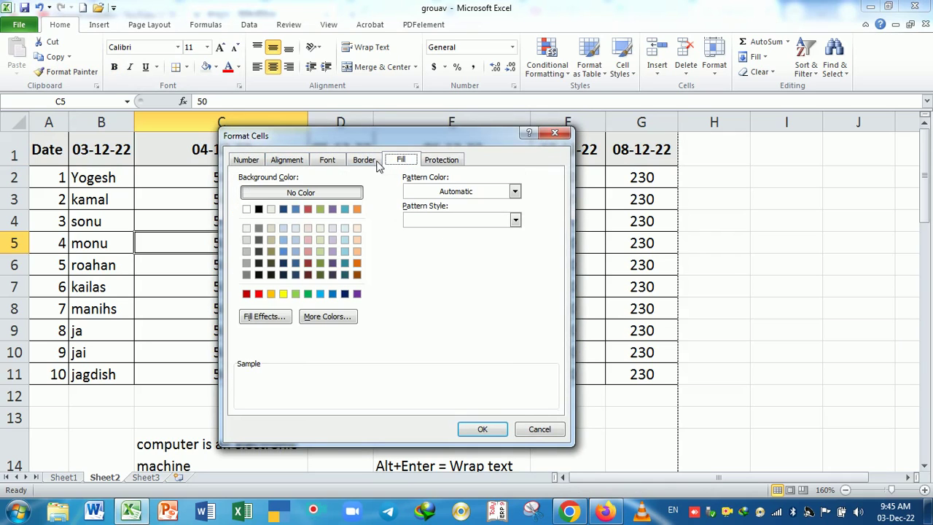
click(247, 160)
click(555, 133)
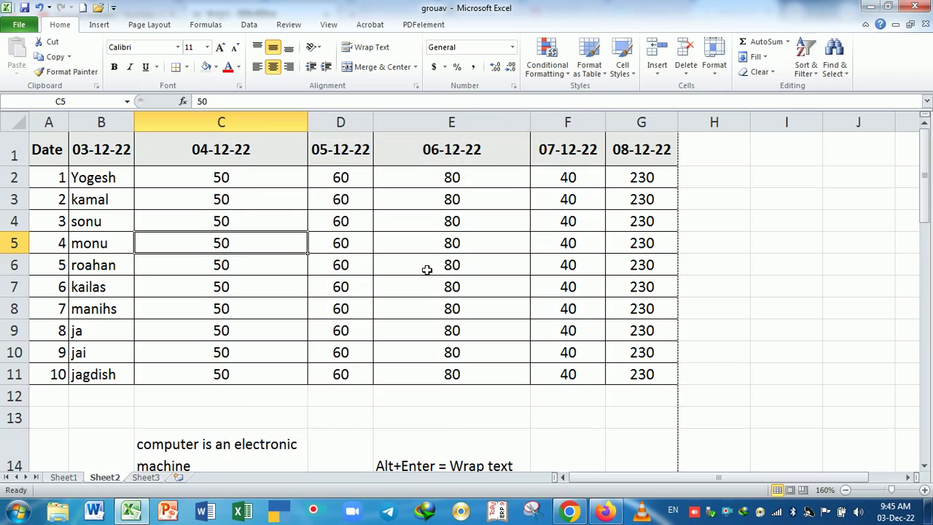
- Select the merged school name block at A15, then return to the top
scroll(426, 270, down, 1)
scroll(426, 269, down, 1)
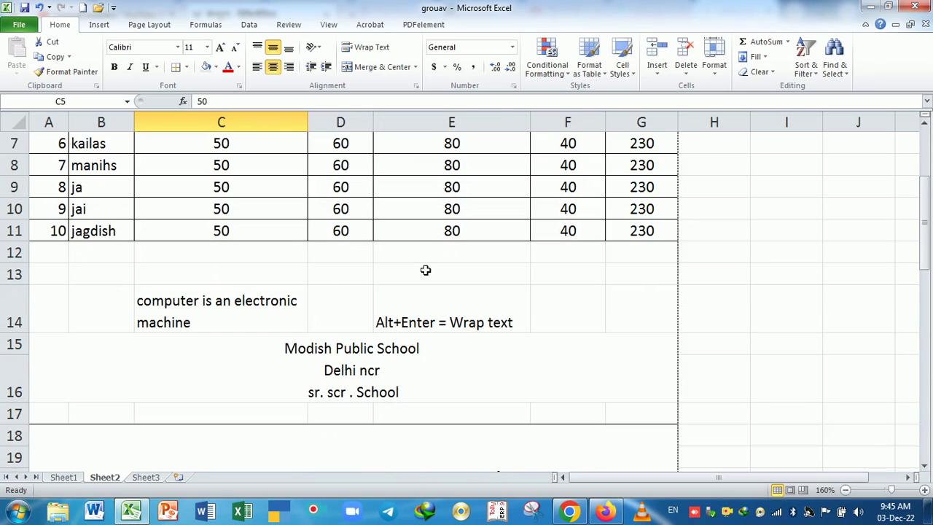
click(413, 389)
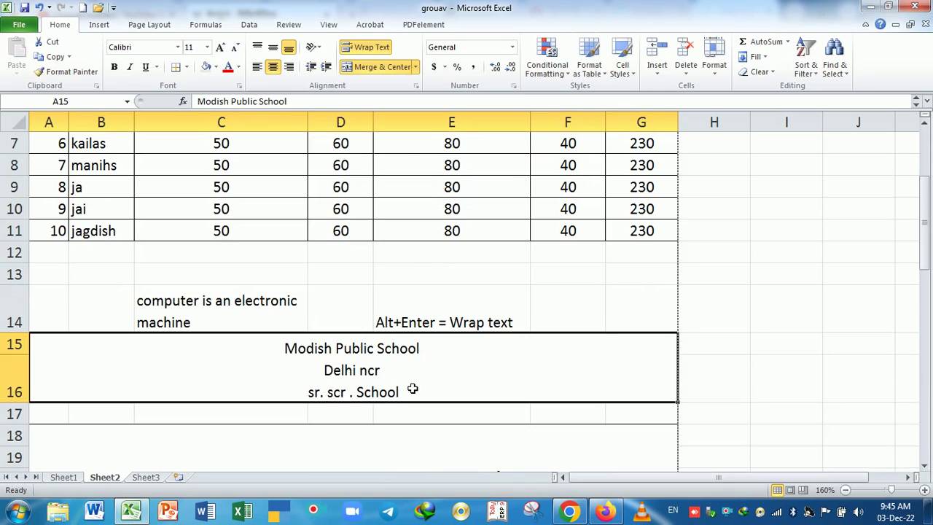
scroll(403, 261, up, 1)
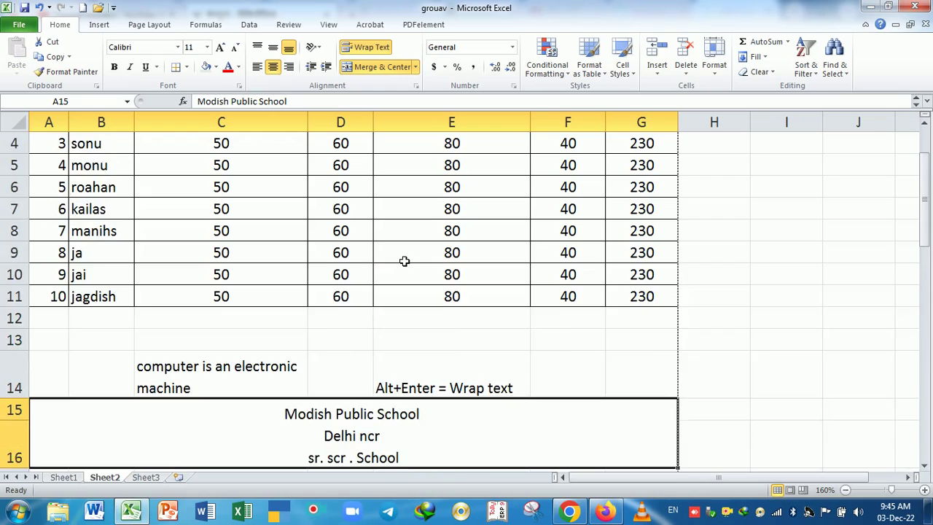
scroll(403, 260, up, 1)
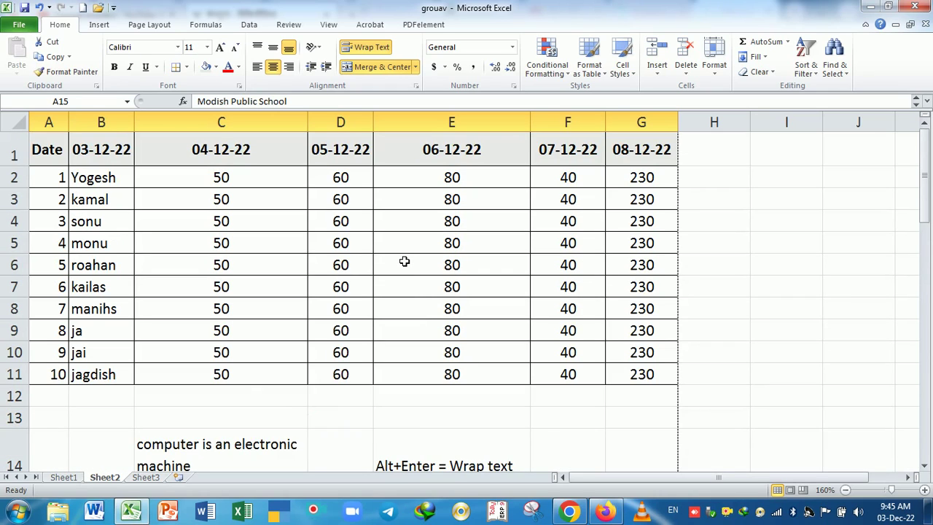
- Switch to Sheet1 and select its currency-format table A64:F74
click(62, 477)
scroll(225, 334, up, 1)
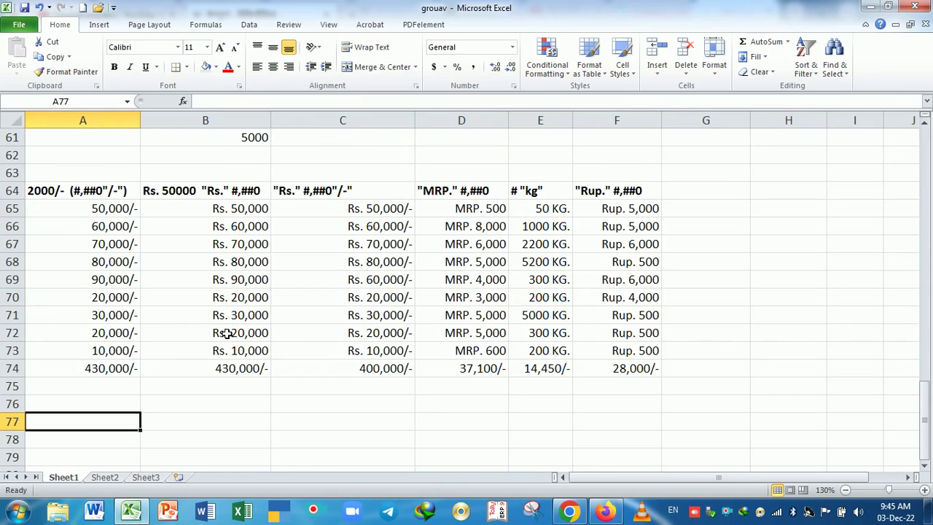
click(83, 193)
mouse_move(84, 193)
mouse_down()
mouse_move(617, 200)
mouse_move(617, 370)
mouse_up()
click(459, 429)
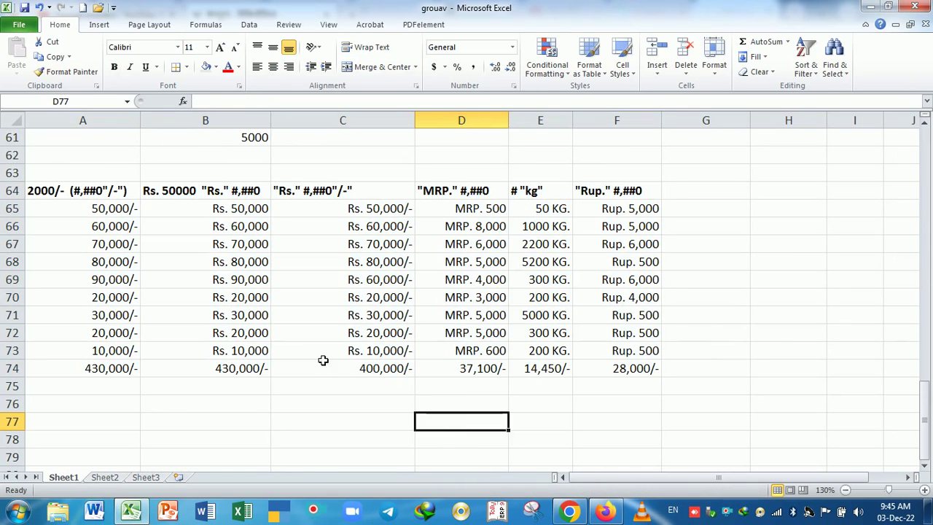